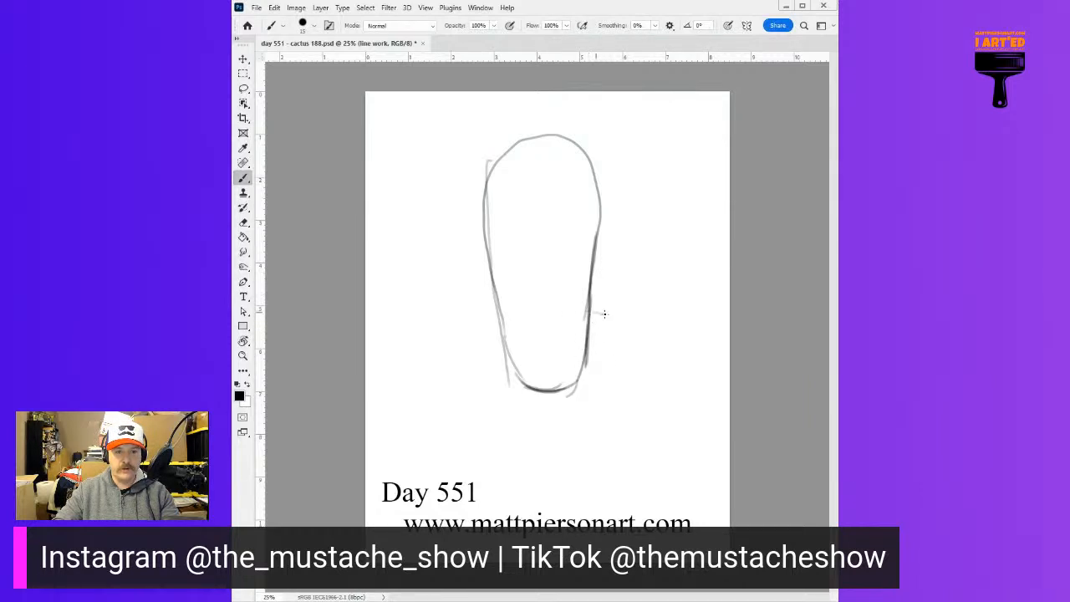
Sketch a curved arm on each side of the cactus and the front rim line of a pot below it
{"action": "mouse_move", "coordinate": [633, 292]}
{"action": "left_mouse_down"}
{"action": "mouse_move", "coordinate": [639, 258]}
{"action": "mouse_move", "coordinate": [636, 288]}
{"action": "mouse_move", "coordinate": [655, 248]}
{"action": "mouse_move", "coordinate": [664, 275]}
{"action": "mouse_move", "coordinate": [638, 269]}
{"action": "mouse_move", "coordinate": [675, 251]}
{"action": "mouse_move", "coordinate": [670, 285]}
{"action": "mouse_move", "coordinate": [682, 275]}
{"action": "mouse_move", "coordinate": [661, 309]}
{"action": "mouse_move", "coordinate": [682, 277]}
{"action": "mouse_move", "coordinate": [626, 329]}
{"action": "mouse_move", "coordinate": [640, 334]}
{"action": "mouse_move", "coordinate": [596, 333]}
{"action": "left_mouse_up"}
{"action": "left_click_drag", "start_coordinate": [664, 323], "coordinate": [589, 335]}
{"action": "left_click_drag", "start_coordinate": [659, 326], "coordinate": [593, 336]}
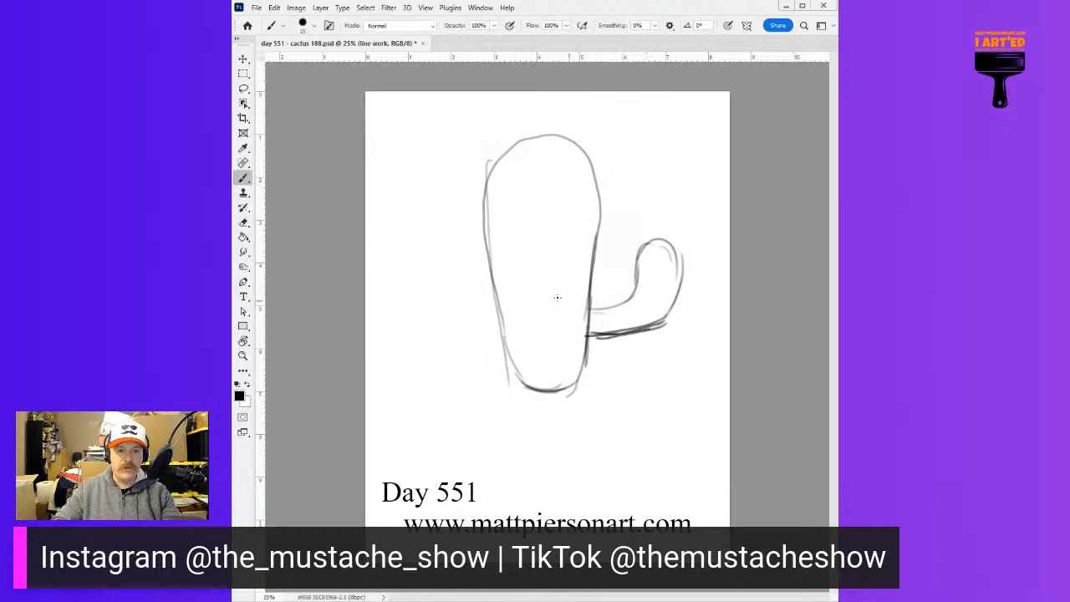
{"action": "mouse_move", "coordinate": [497, 282]}
{"action": "left_mouse_down"}
{"action": "mouse_move", "coordinate": [504, 295]}
{"action": "mouse_move", "coordinate": [443, 253]}
{"action": "left_mouse_up"}
{"action": "mouse_move", "coordinate": [444, 255]}
{"action": "left_mouse_down"}
{"action": "mouse_move", "coordinate": [433, 289]}
{"action": "mouse_move", "coordinate": [419, 294]}
{"action": "mouse_move", "coordinate": [484, 315]}
{"action": "mouse_move", "coordinate": [500, 307]}
{"action": "mouse_move", "coordinate": [490, 310]}
{"action": "left_mouse_up"}
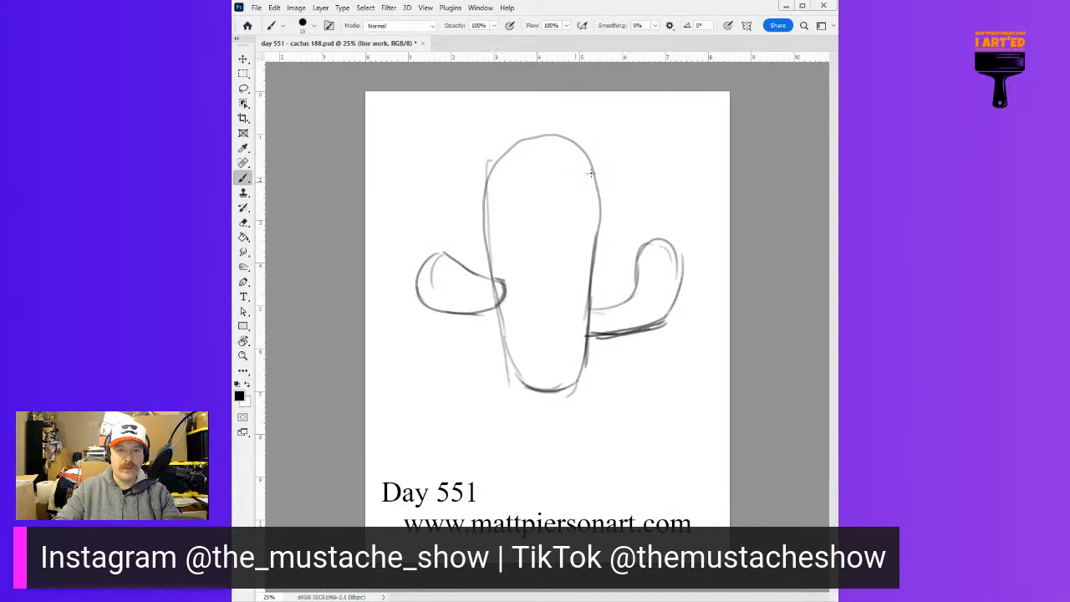
{"action": "left_click_drag", "start_coordinate": [577, 135], "coordinate": [614, 179]}
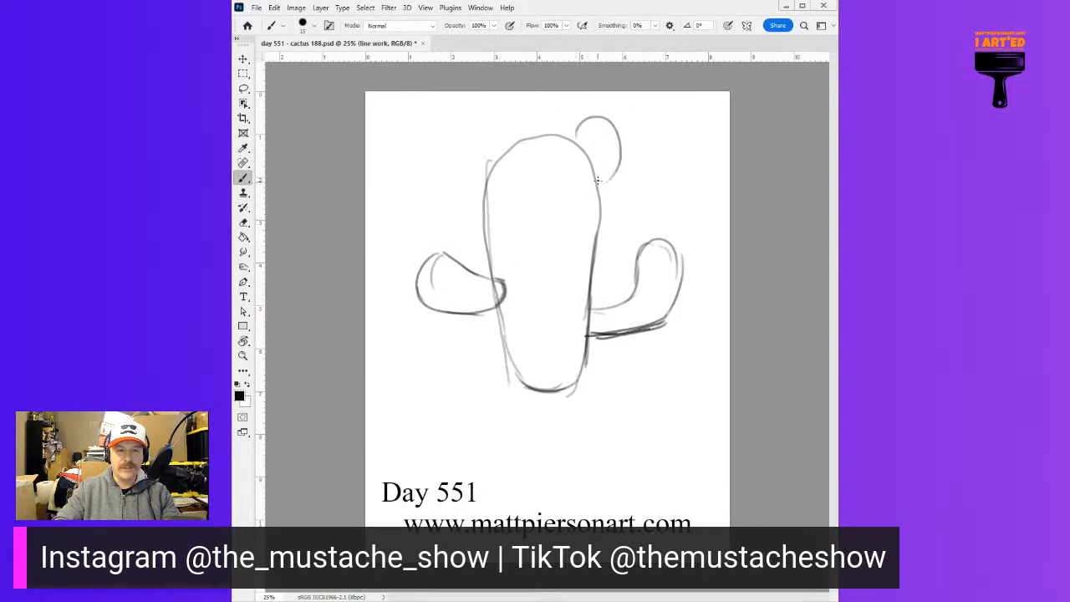
{"action": "key", "text": "ctrl+z"}
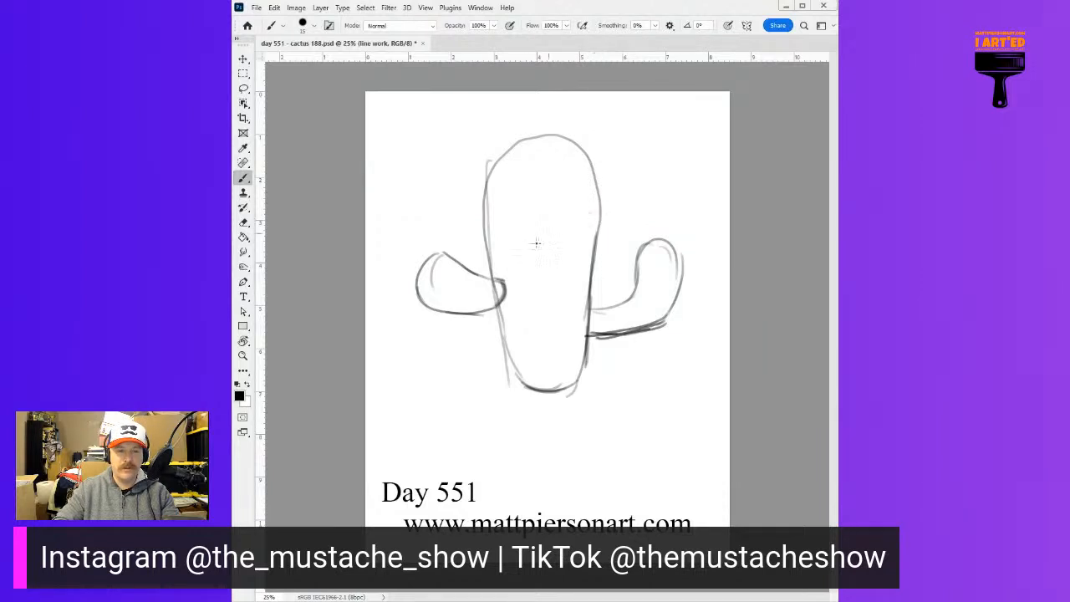
{"action": "mouse_move", "coordinate": [460, 407]}
{"action": "left_mouse_down"}
{"action": "mouse_move", "coordinate": [620, 420]}
{"action": "mouse_move", "coordinate": [595, 488]}
{"action": "left_mouse_up"}
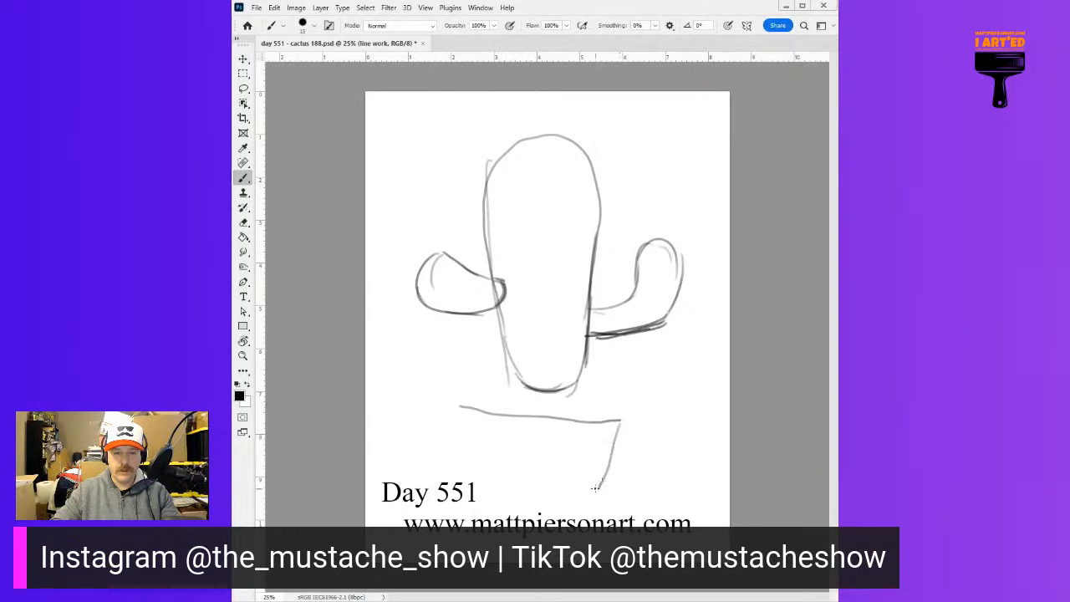
{"action": "left_click_drag", "start_coordinate": [469, 433], "coordinate": [483, 488]}
{"action": "mouse_move", "coordinate": [464, 407]}
{"action": "left_mouse_down"}
{"action": "mouse_move", "coordinate": [486, 481]}
{"action": "mouse_move", "coordinate": [595, 496]}
{"action": "mouse_move", "coordinate": [617, 423]}
{"action": "mouse_move", "coordinate": [606, 478]}
{"action": "left_mouse_up"}
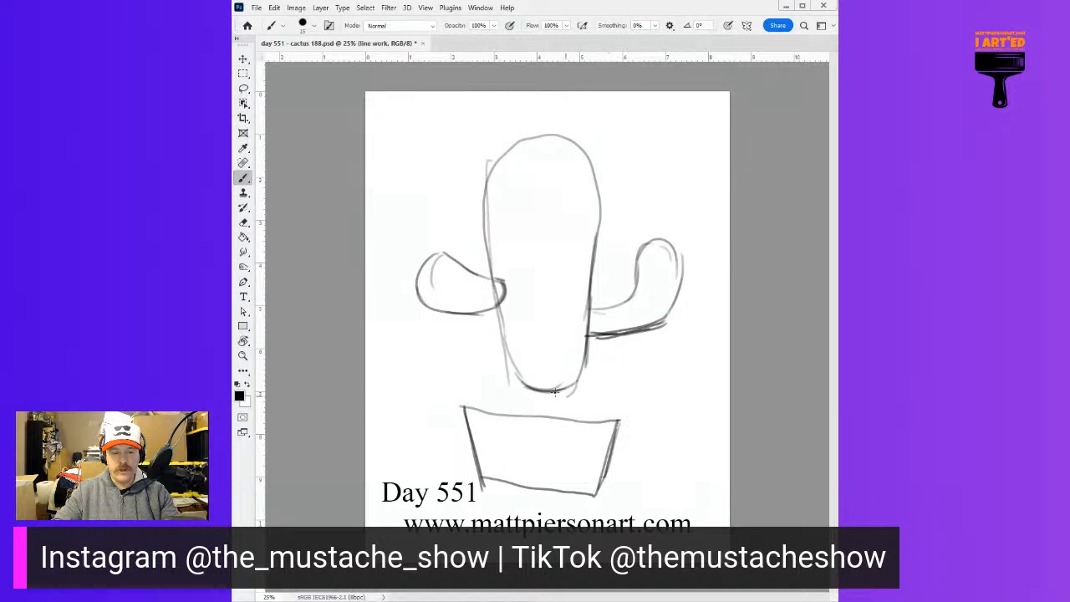
{"action": "left_click_drag", "start_coordinate": [463, 407], "coordinate": [524, 349]}
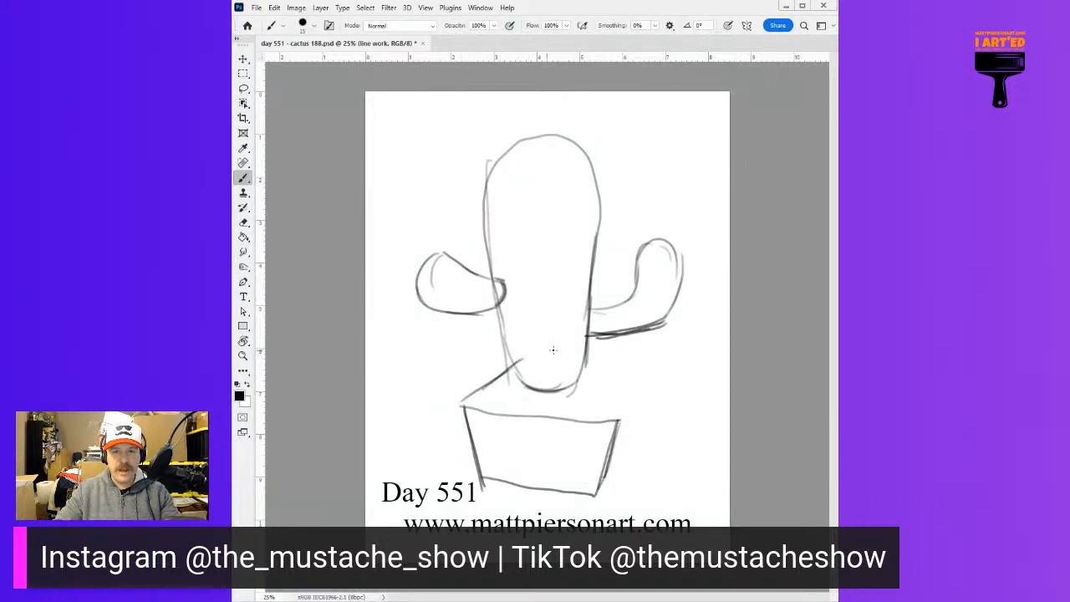
{"action": "key", "text": "ctrl+z"}
{"action": "key", "text": "ctrl+z"}
{"action": "key", "text": "ctrl+z"}
{"action": "key", "text": "ctrl+z"}
{"action": "key", "text": "ctrl+z"}
{"action": "key", "text": "ctrl+z"}
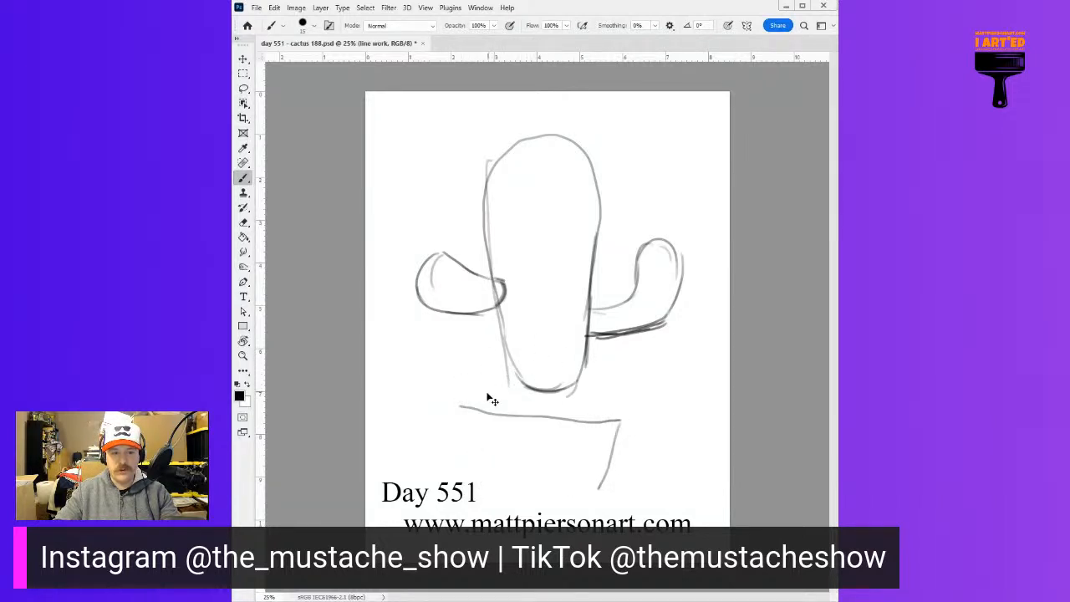
Sketch a box-shaped planter in perspective around the cactus base, with its rim, front face and right side
{"action": "mouse_move", "coordinate": [455, 406]}
{"action": "left_mouse_down"}
{"action": "mouse_move", "coordinate": [441, 406]}
{"action": "mouse_move", "coordinate": [515, 354]}
{"action": "mouse_move", "coordinate": [637, 352]}
{"action": "mouse_move", "coordinate": [603, 410]}
{"action": "left_mouse_up"}
{"action": "left_click_drag", "start_coordinate": [640, 354], "coordinate": [596, 421]}
{"action": "mouse_move", "coordinate": [620, 380]}
{"action": "left_mouse_down"}
{"action": "mouse_move", "coordinate": [595, 425]}
{"action": "mouse_move", "coordinate": [594, 492]}
{"action": "left_mouse_up"}
{"action": "left_click_drag", "start_coordinate": [594, 421], "coordinate": [593, 507]}
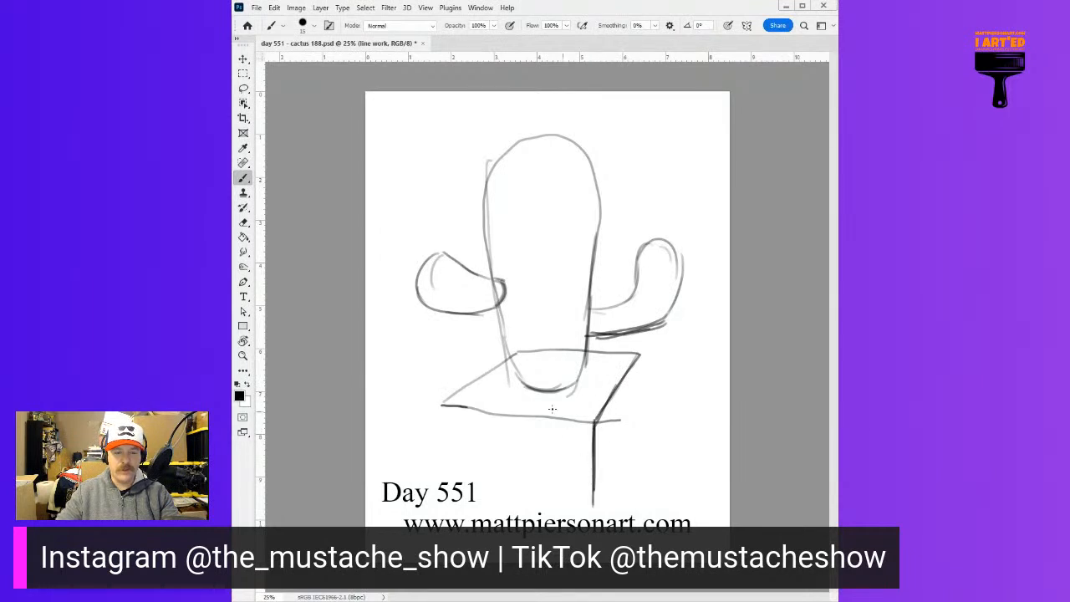
{"action": "left_click_drag", "start_coordinate": [446, 408], "coordinate": [468, 483]}
{"action": "mouse_move", "coordinate": [455, 436]}
{"action": "left_mouse_down"}
{"action": "mouse_move", "coordinate": [470, 485]}
{"action": "mouse_move", "coordinate": [591, 503]}
{"action": "left_mouse_up"}
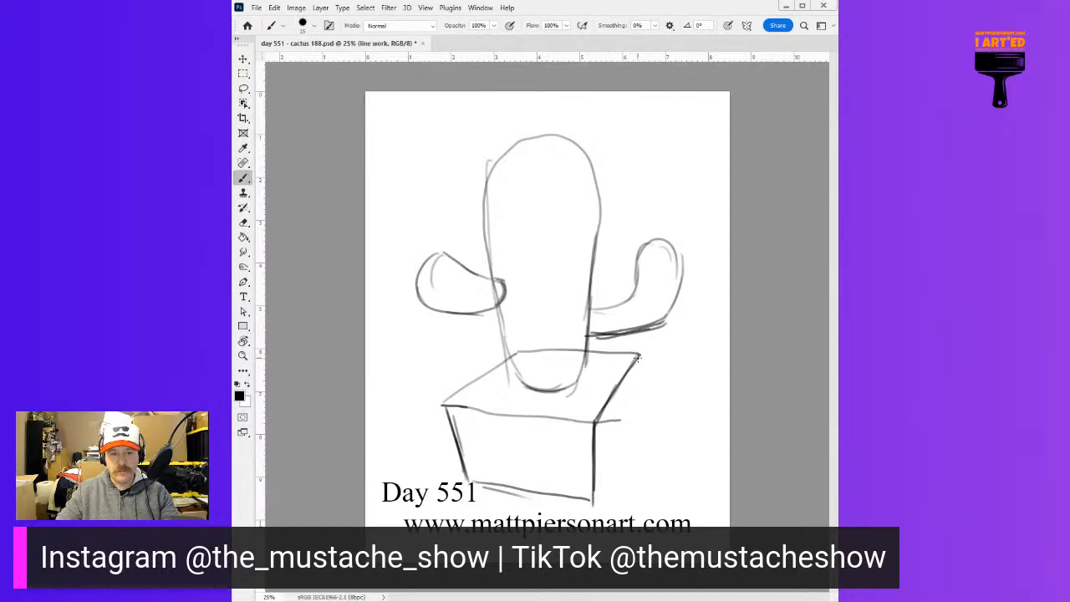
{"action": "mouse_move", "coordinate": [640, 356]}
{"action": "left_mouse_down"}
{"action": "mouse_move", "coordinate": [630, 431]}
{"action": "mouse_move", "coordinate": [595, 500]}
{"action": "left_mouse_up"}
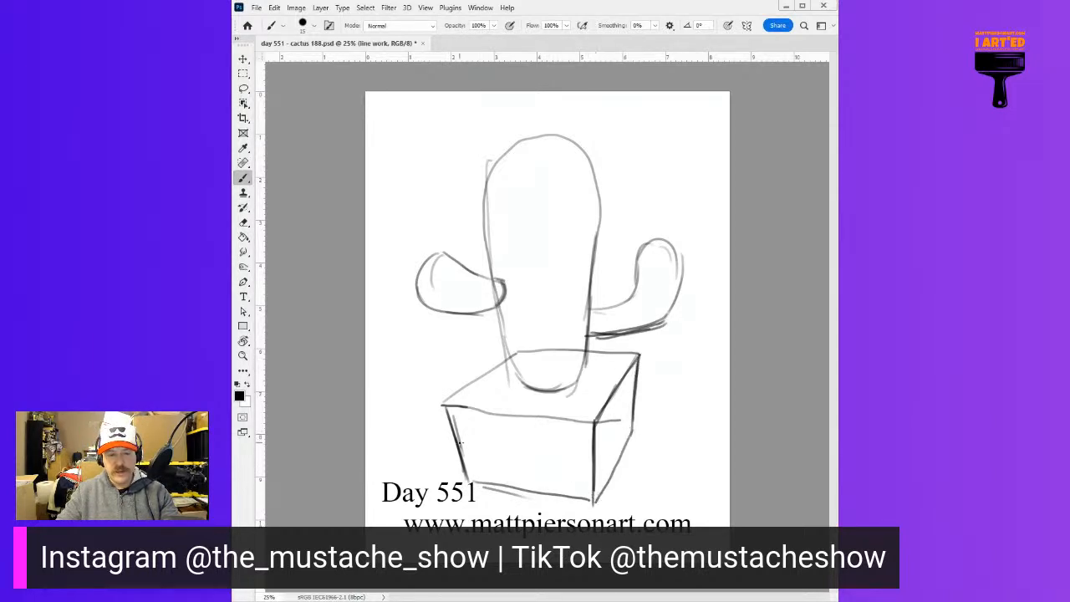
Draw a double-line horizontal band around the planter's front face and right side
{"action": "left_click_drag", "start_coordinate": [456, 436], "coordinate": [578, 452]}
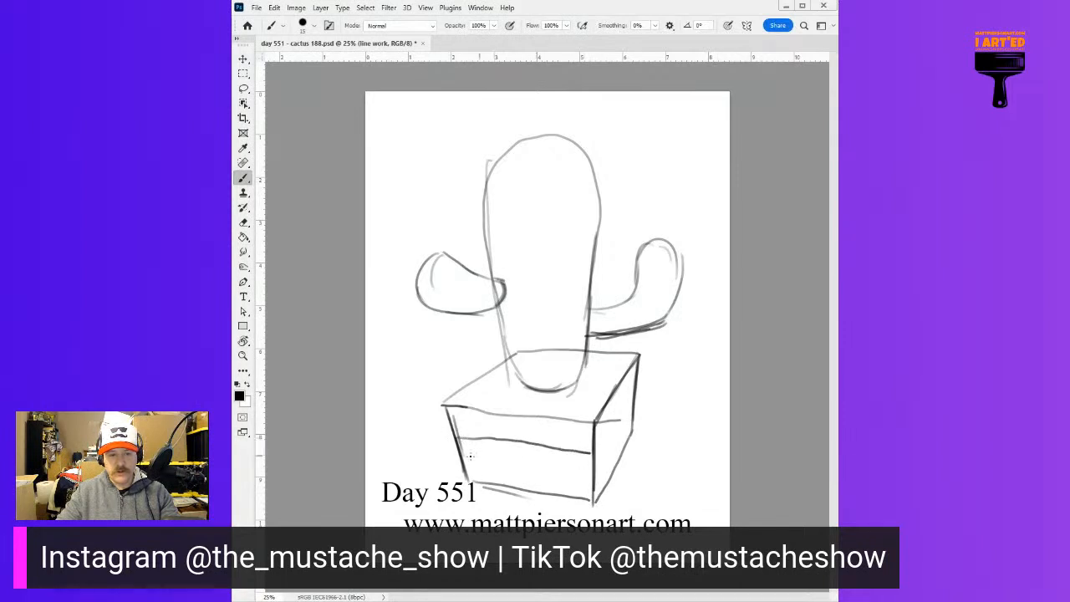
{"action": "mouse_move", "coordinate": [479, 453]}
{"action": "left_mouse_down"}
{"action": "mouse_move", "coordinate": [596, 465]}
{"action": "mouse_move", "coordinate": [617, 412]}
{"action": "left_mouse_up"}
{"action": "left_click_drag", "start_coordinate": [600, 454], "coordinate": [639, 395]}
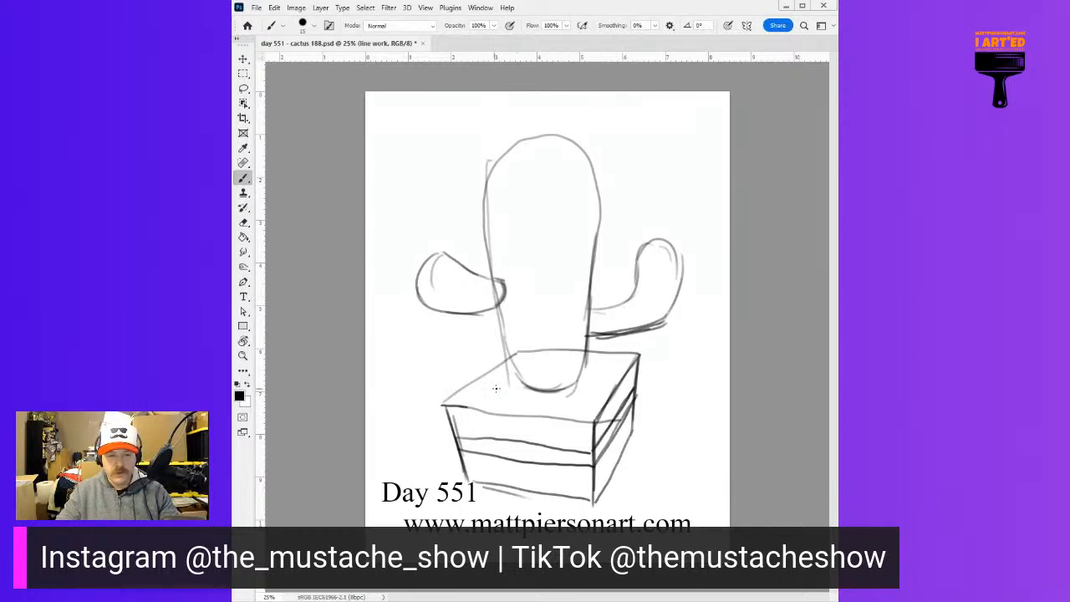
Draw the planter's inner rim lines along the left and back edges and darken the rounded base of the cactus
{"action": "left_click_drag", "start_coordinate": [443, 405], "coordinate": [501, 373]}
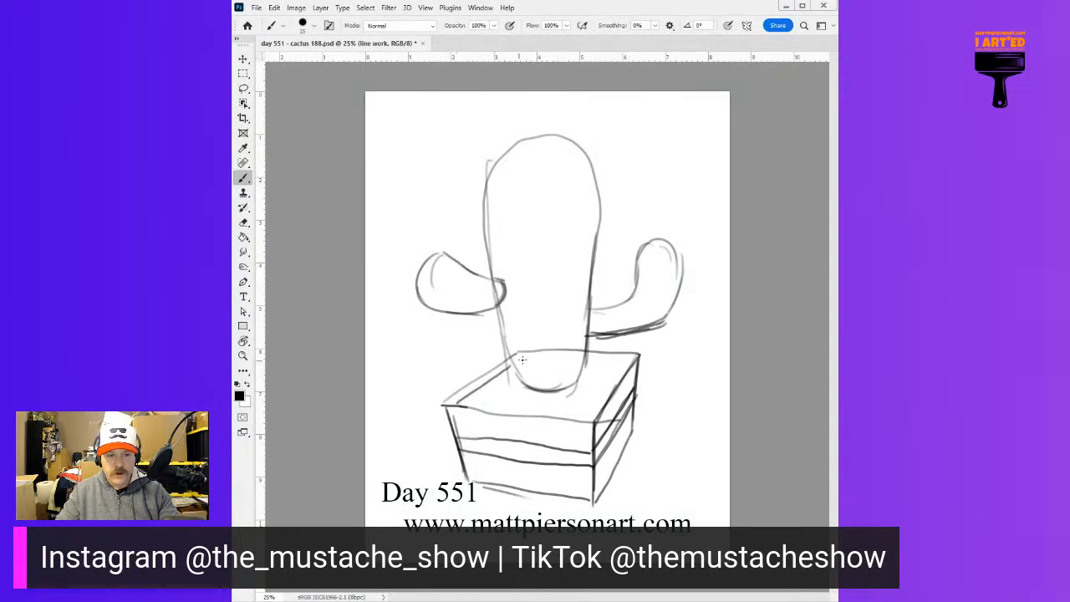
{"action": "left_click_drag", "start_coordinate": [600, 360], "coordinate": [631, 359]}
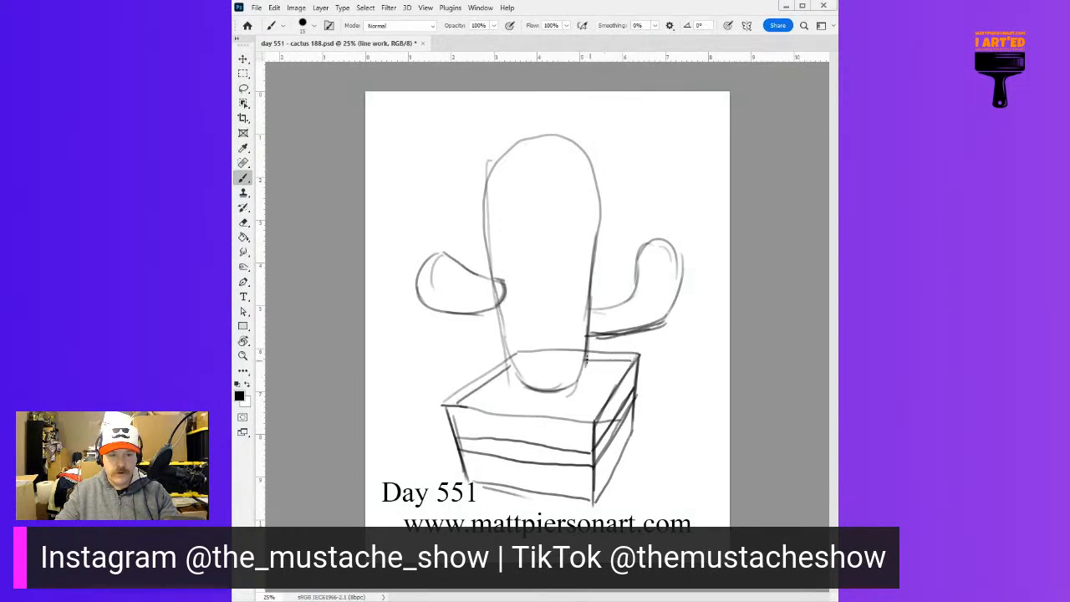
{"action": "mouse_move", "coordinate": [584, 361]}
{"action": "left_mouse_down"}
{"action": "mouse_move", "coordinate": [558, 392]}
{"action": "mouse_move", "coordinate": [525, 380]}
{"action": "mouse_move", "coordinate": [569, 387]}
{"action": "mouse_move", "coordinate": [525, 387]}
{"action": "mouse_move", "coordinate": [515, 371]}
{"action": "left_mouse_up"}
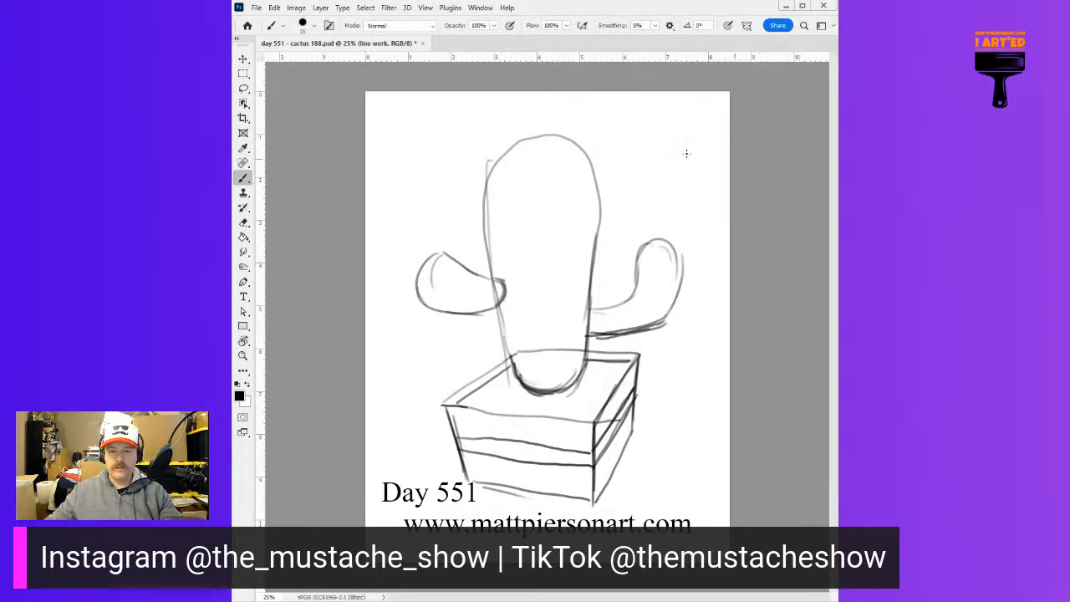
Select the whole canvas and nudge the cactus sketch slightly down and to the left on the page
{"action": "left_click", "coordinate": [243, 73]}
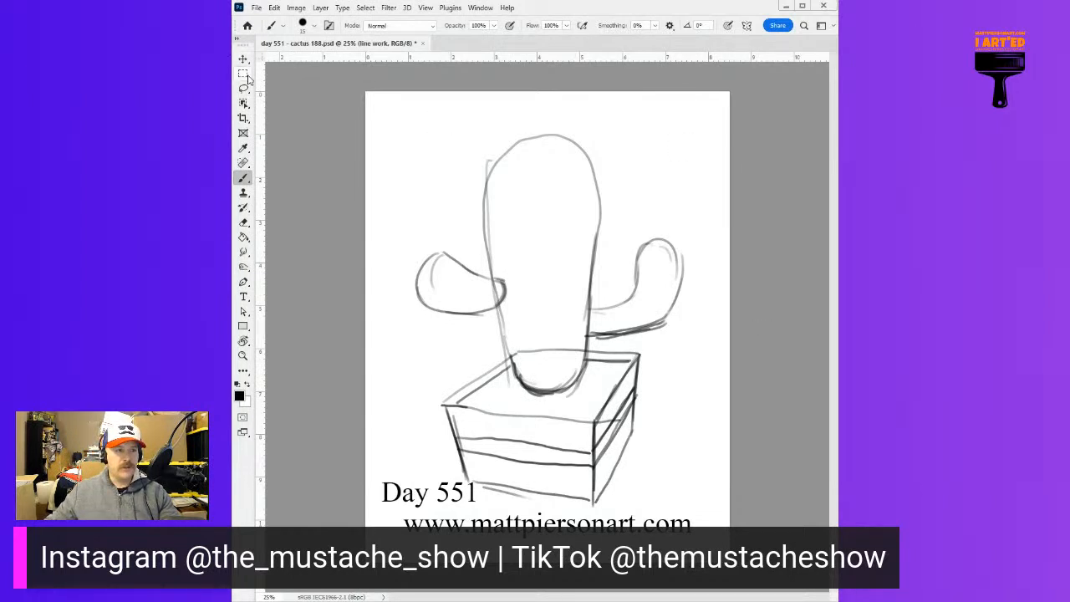
{"action": "left_click_drag", "start_coordinate": [336, 84], "coordinate": [832, 585]}
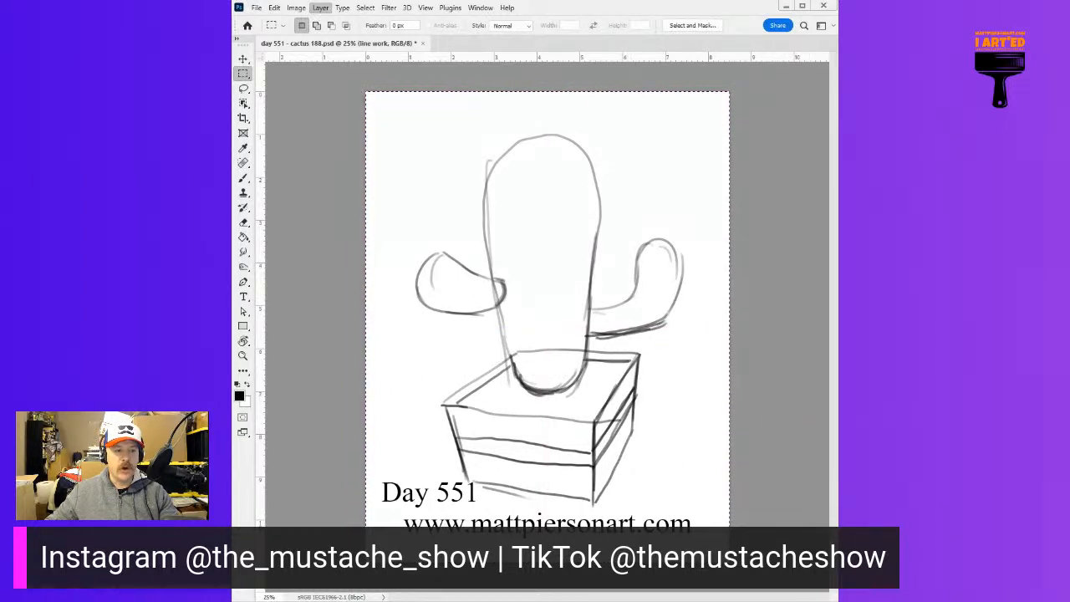
{"action": "left_click", "coordinate": [471, 368]}
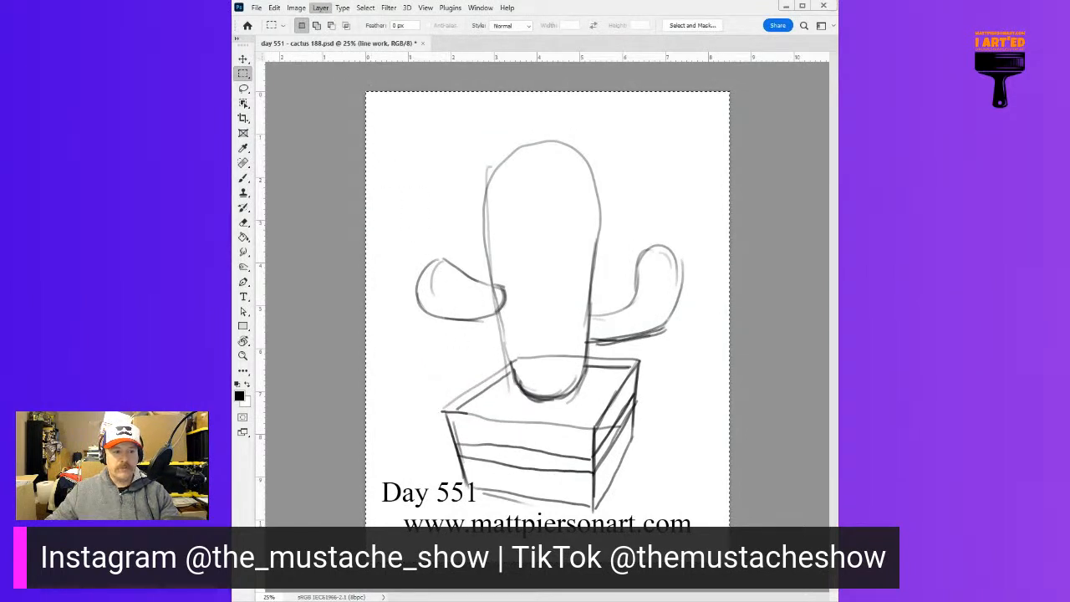
{"action": "left_click", "coordinate": [468, 408]}
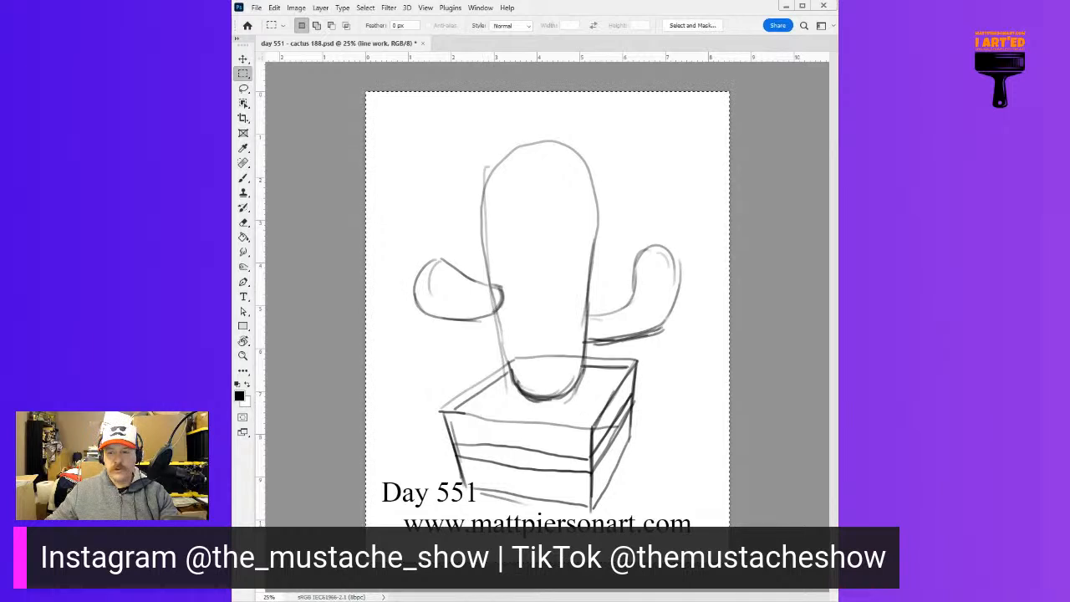
Clear the selection and fill the background color layer with pale yellow, trying off-white and cream first
{"action": "key", "text": "alt+["}
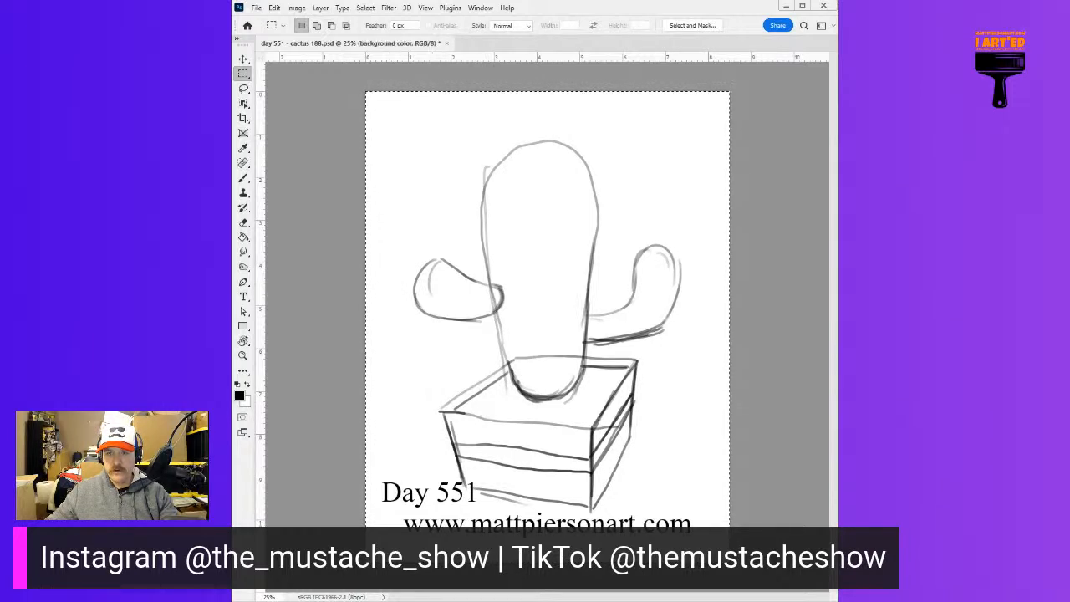
{"action": "key", "text": "g"}
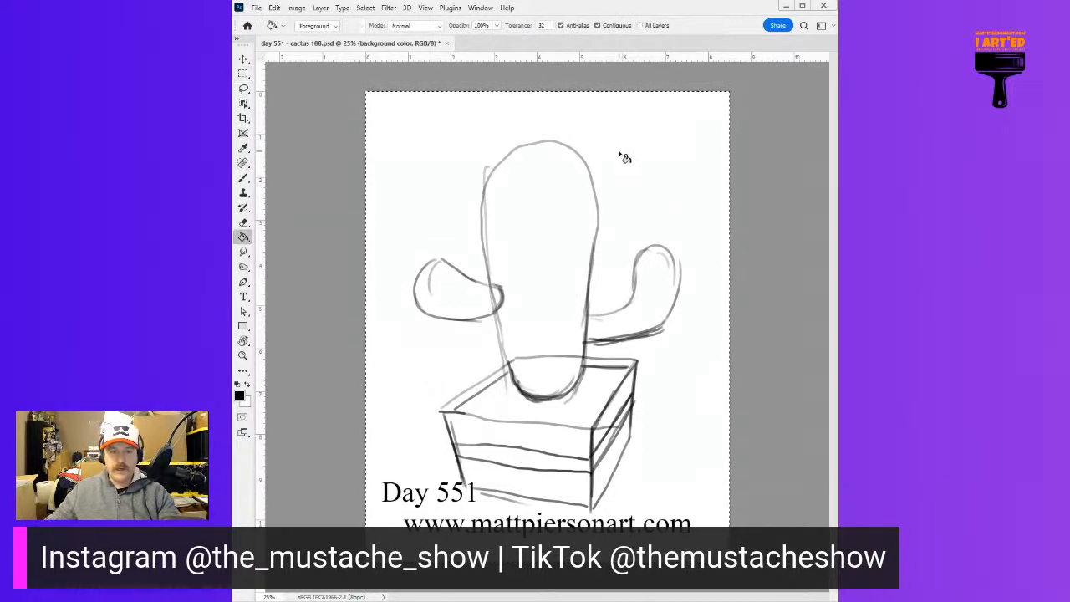
{"action": "key", "text": "ctrl+d"}
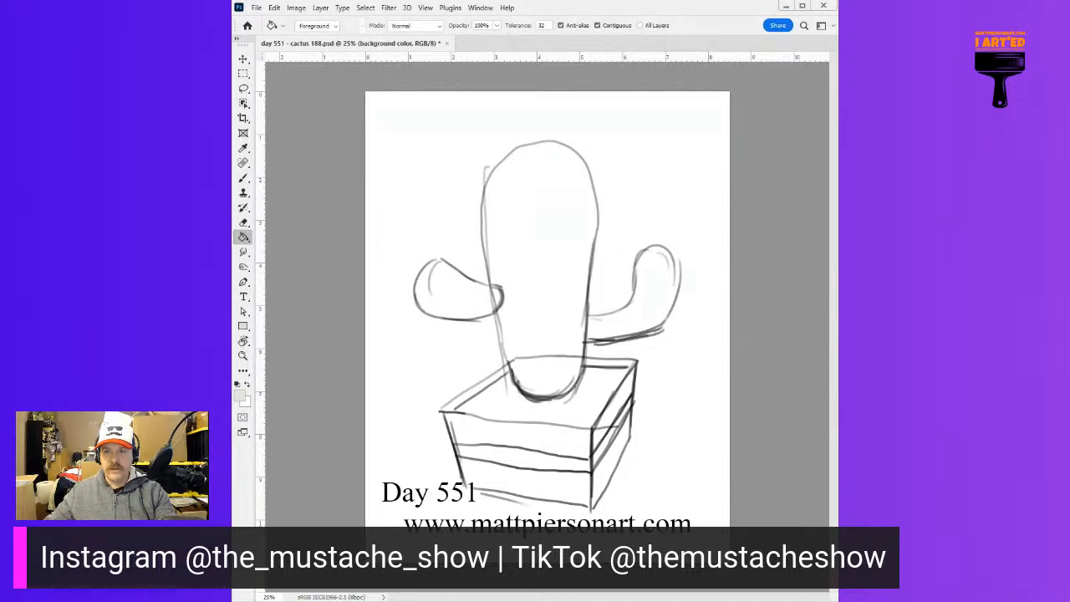
{"action": "left_click", "coordinate": [490, 136]}
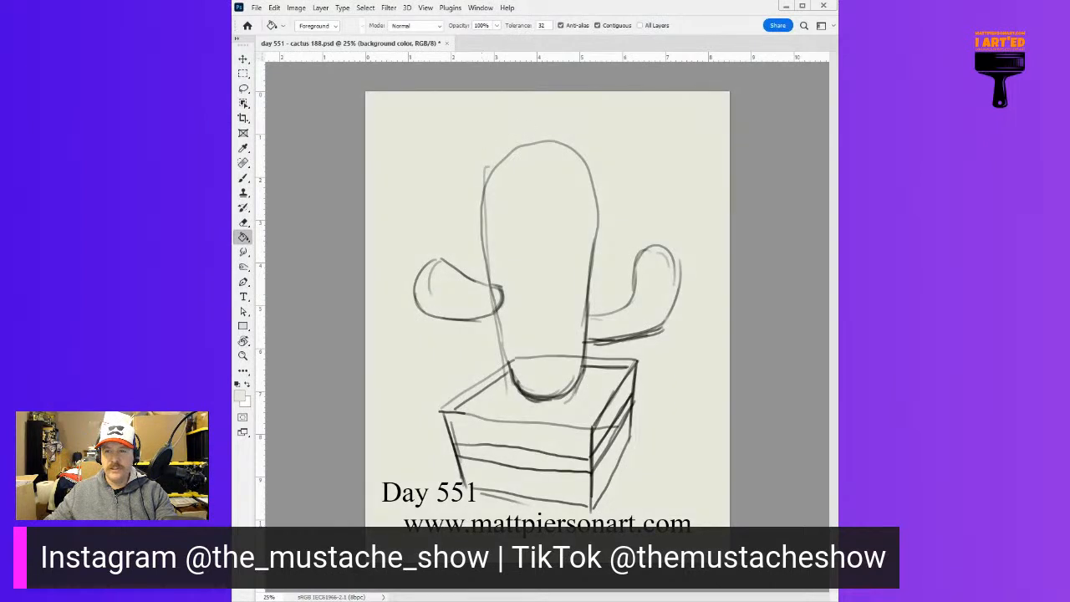
{"action": "left_click", "coordinate": [408, 116]}
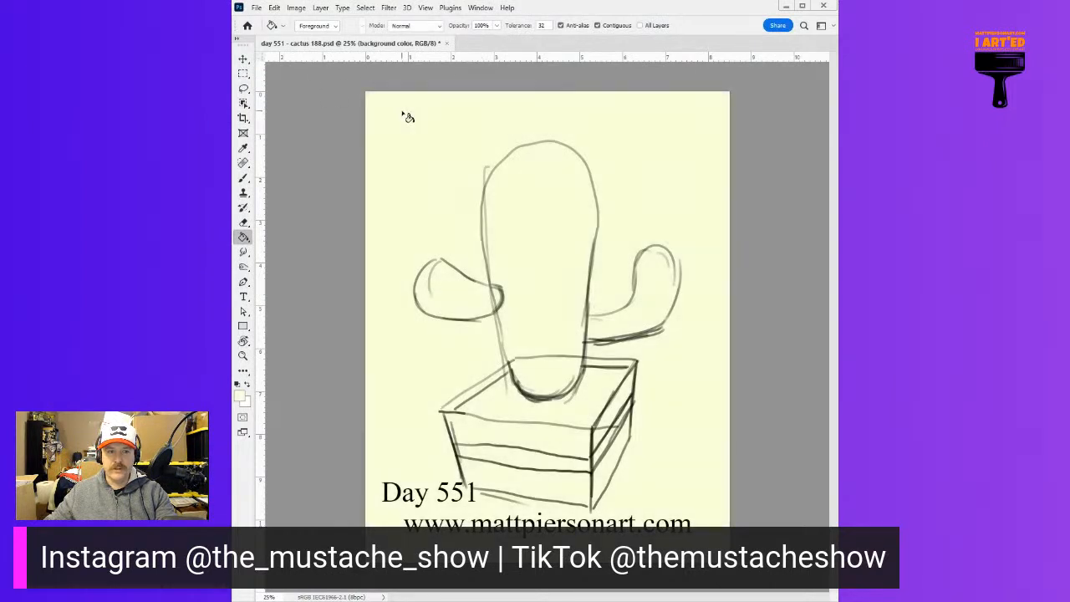
{"action": "left_click", "coordinate": [506, 114]}
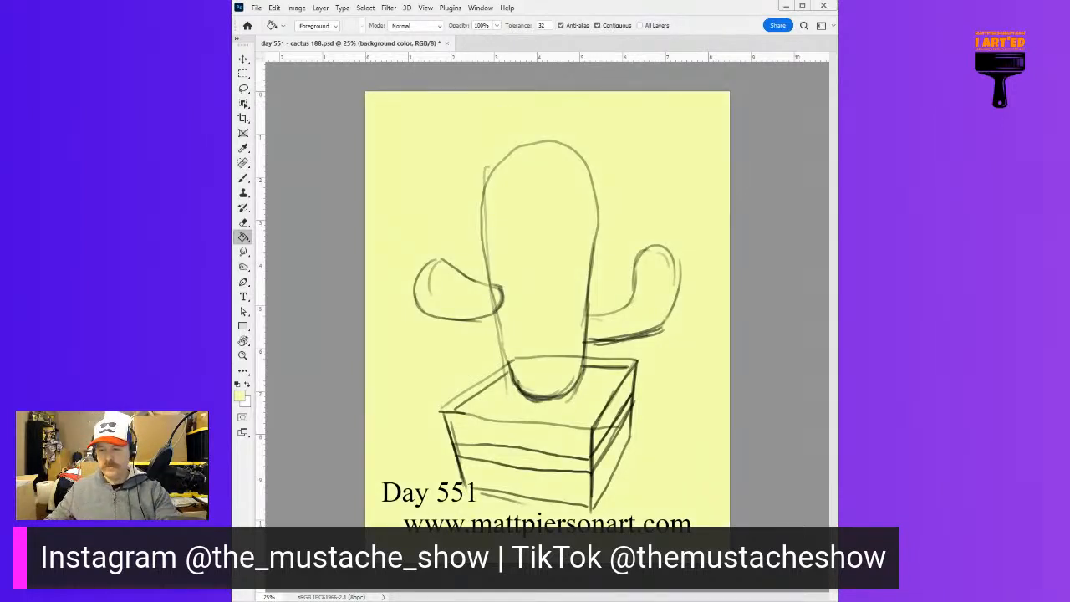
On the background layer, make a large rectangular selection around the cactus and planter, leaving a margin inside the page edges
{"action": "key", "text": "alt+bracketleft"}
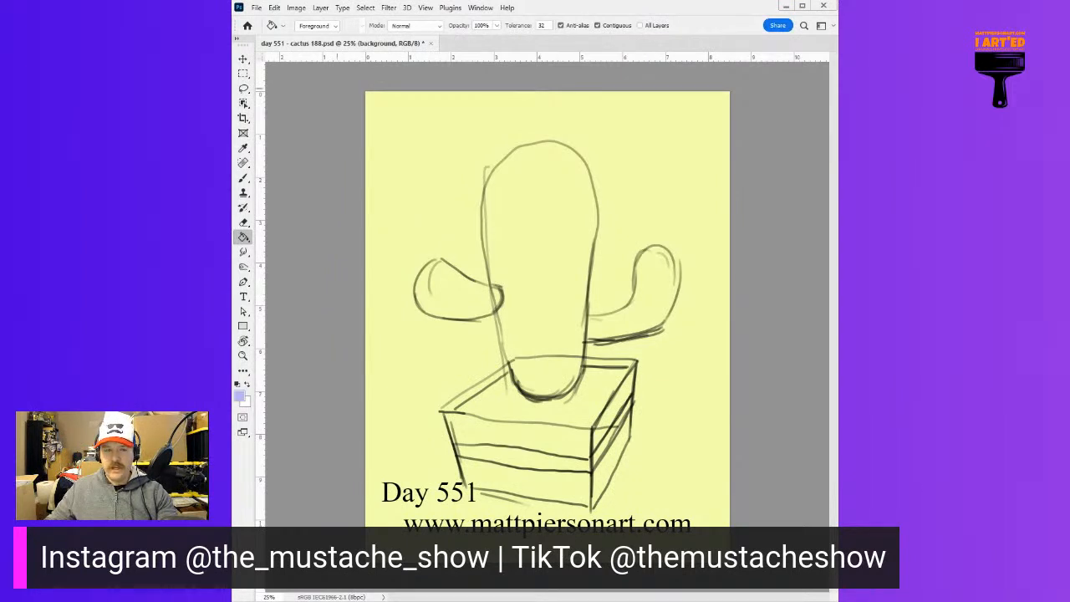
{"action": "key", "text": "m"}
{"action": "left_click_drag", "start_coordinate": [398, 150], "coordinate": [699, 539]}
{"action": "key", "text": "v"}
{"action": "left_click", "coordinate": [559, 424]}
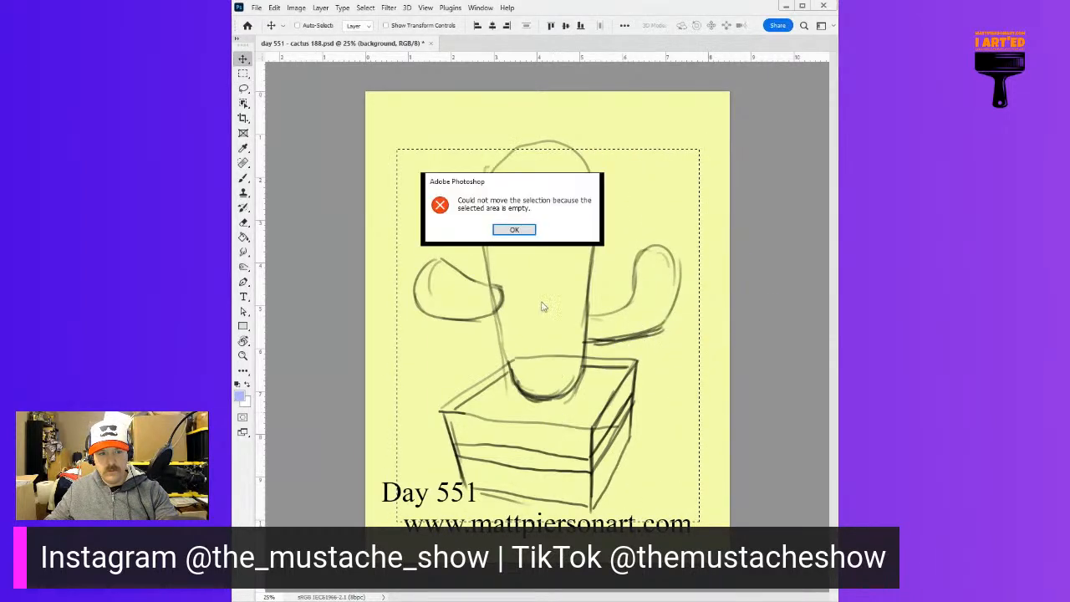
{"action": "left_click", "coordinate": [512, 229]}
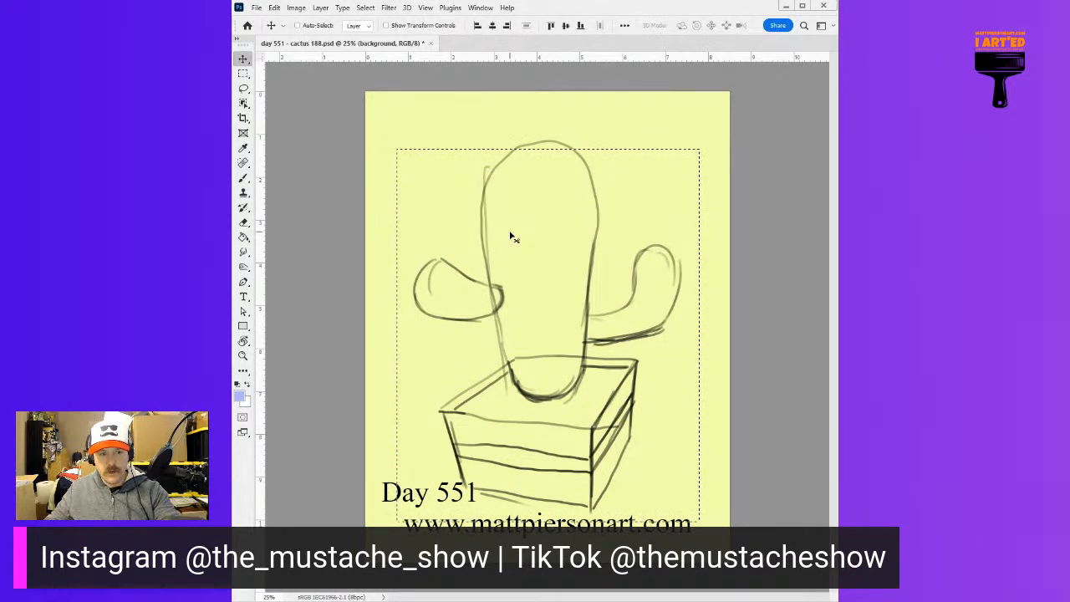
Fill the rectangular selection with medium blue using the Paint Bucket, and deselect it
{"action": "key", "text": "g"}
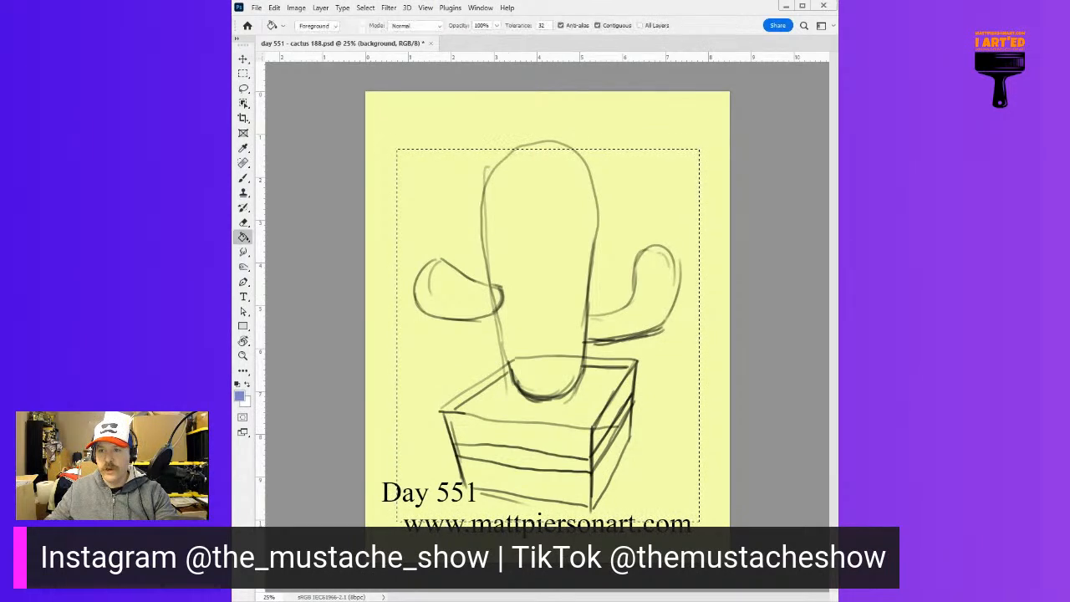
{"action": "left_click", "coordinate": [441, 180]}
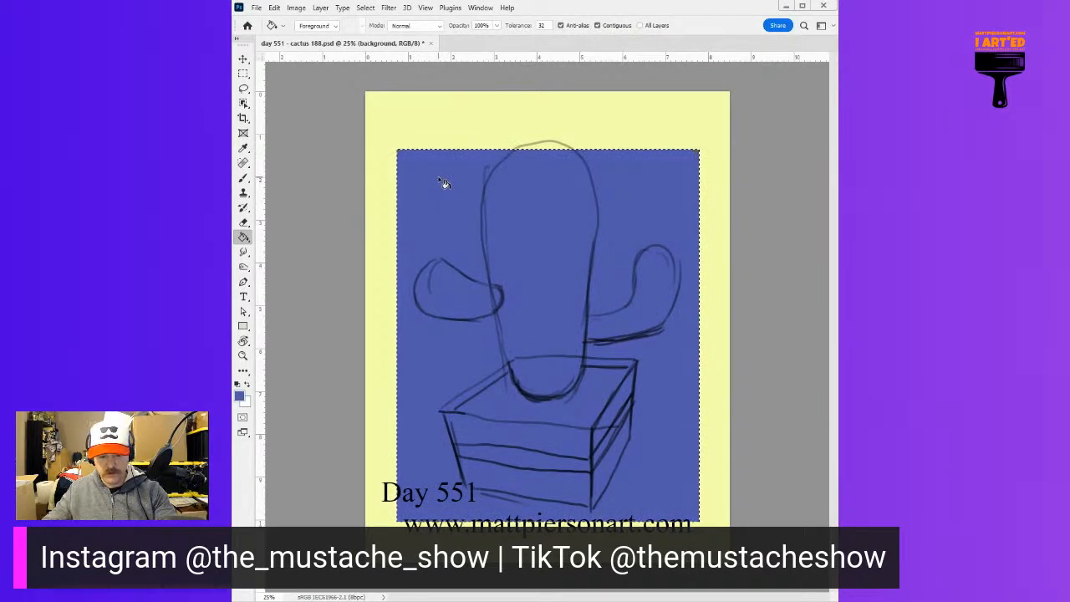
{"action": "key", "text": "Return"}
{"action": "key", "text": "ctrl+d"}
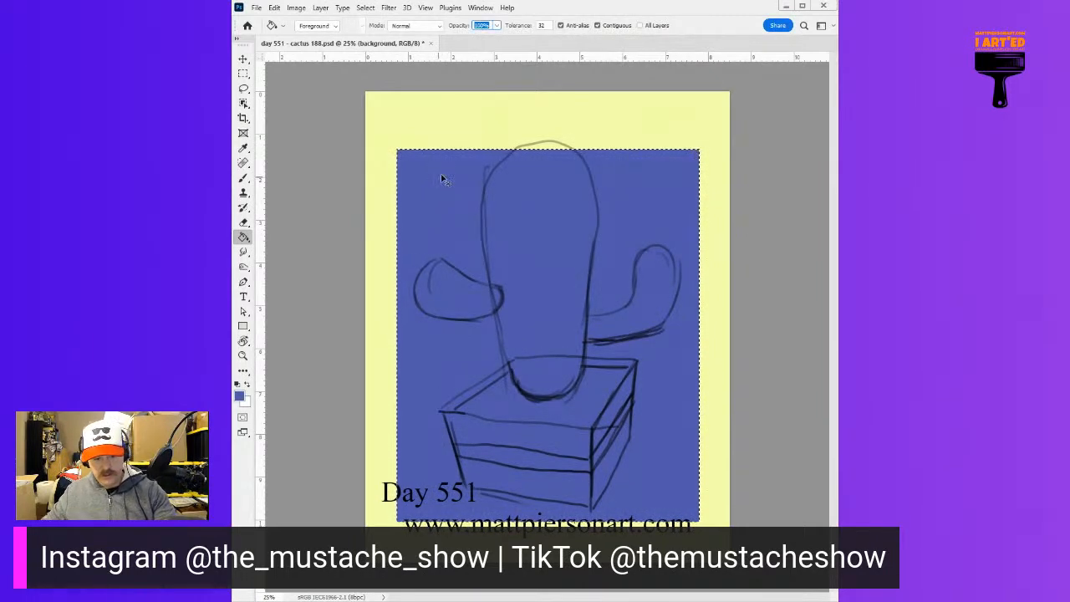
{"action": "key", "text": "Return"}
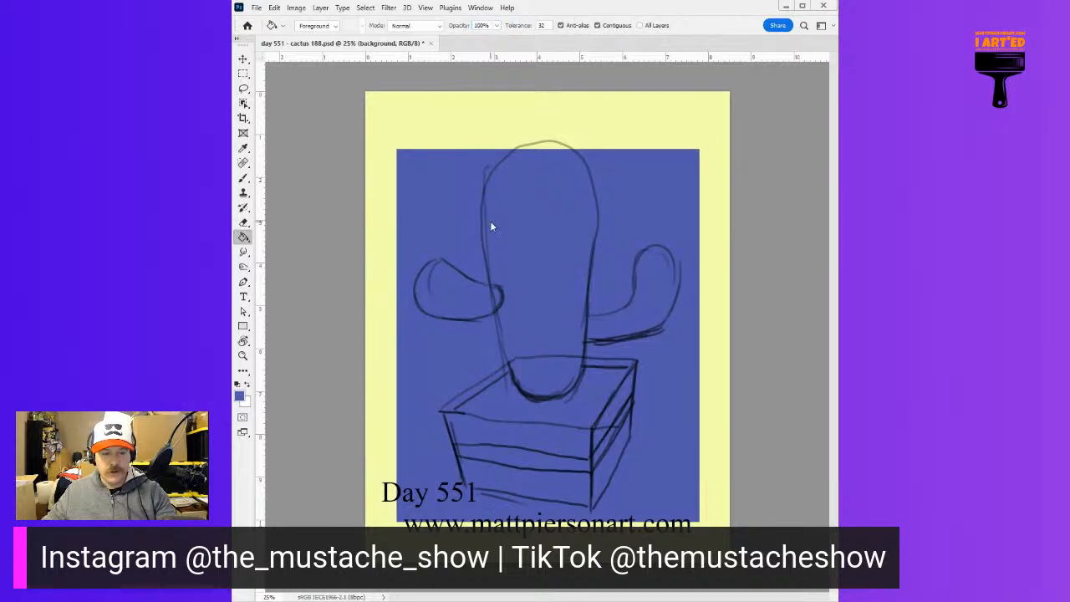
Move the blue rectangle slightly up and to the left behind the cactus sketch
{"action": "key", "text": "b"}
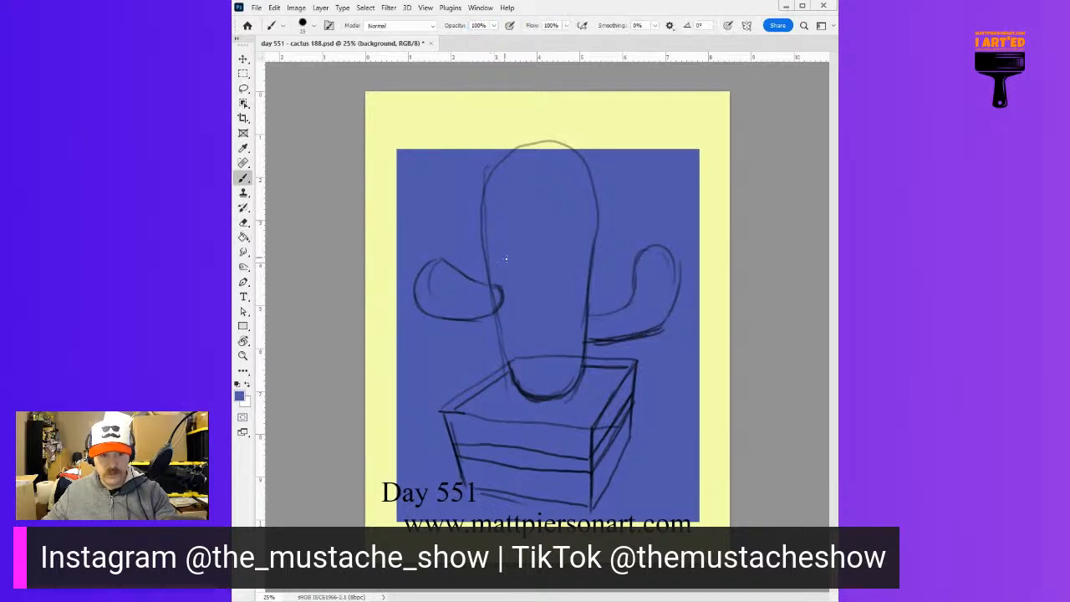
{"action": "key", "text": "v"}
{"action": "mouse_move", "coordinate": [518, 282]}
{"action": "left_mouse_down"}
{"action": "mouse_move", "coordinate": [511, 248]}
{"action": "mouse_move", "coordinate": [512, 268]}
{"action": "left_mouse_up"}
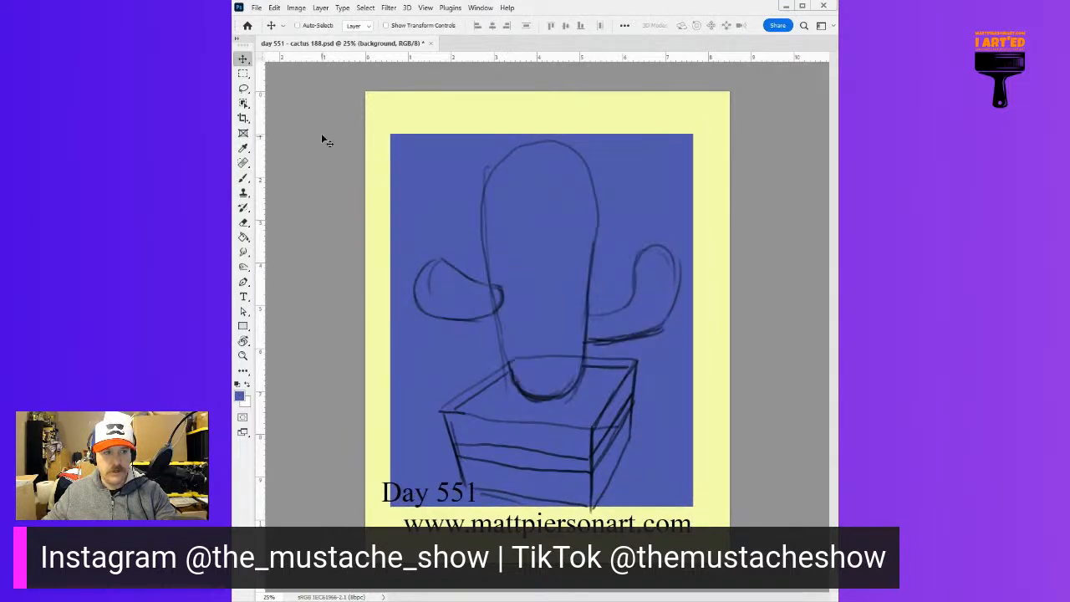
Select the whole page and align the blue rectangle to its vertical and horizontal centers
{"action": "left_click", "coordinate": [243, 73]}
{"action": "left_click_drag", "start_coordinate": [338, 78], "coordinate": [812, 569]}
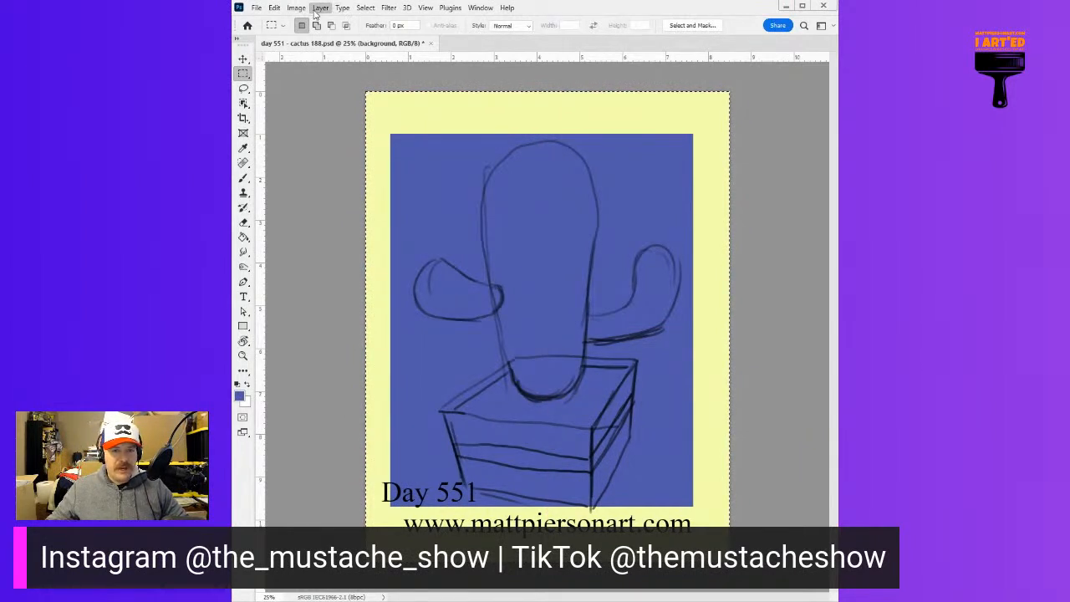
{"action": "mouse_move", "coordinate": [393, 358]}
{"action": "left_click", "coordinate": [459, 370]}
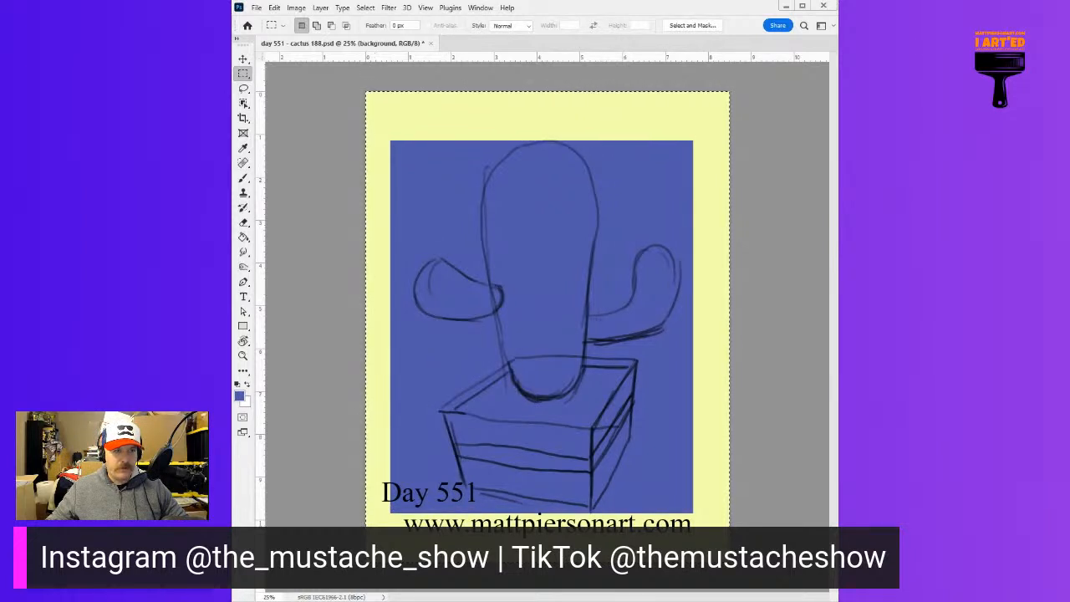
{"action": "mouse_move", "coordinate": [393, 358]}
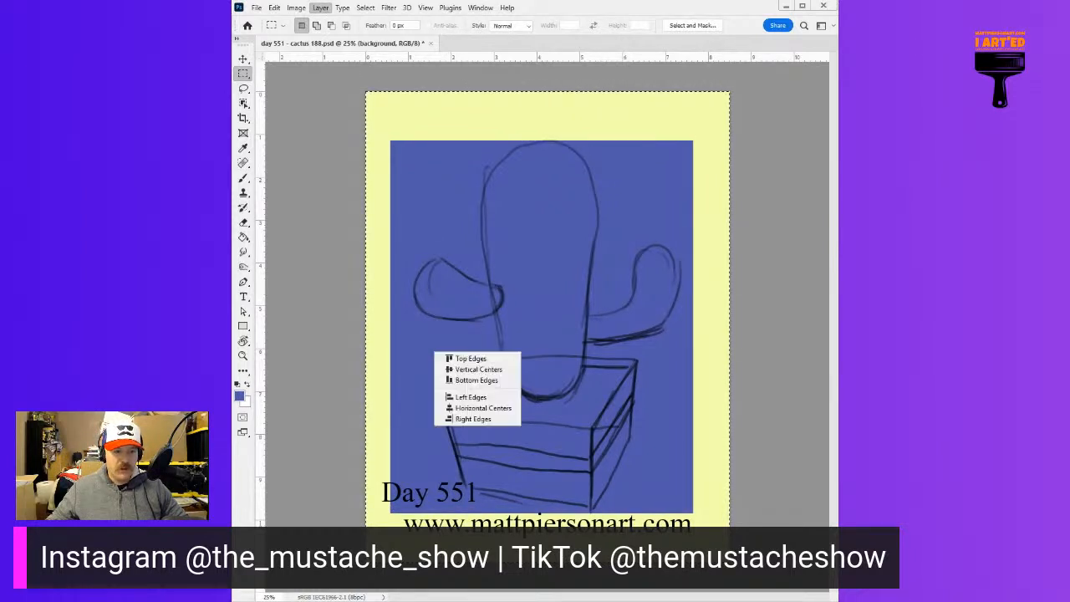
{"action": "left_click", "coordinate": [469, 408]}
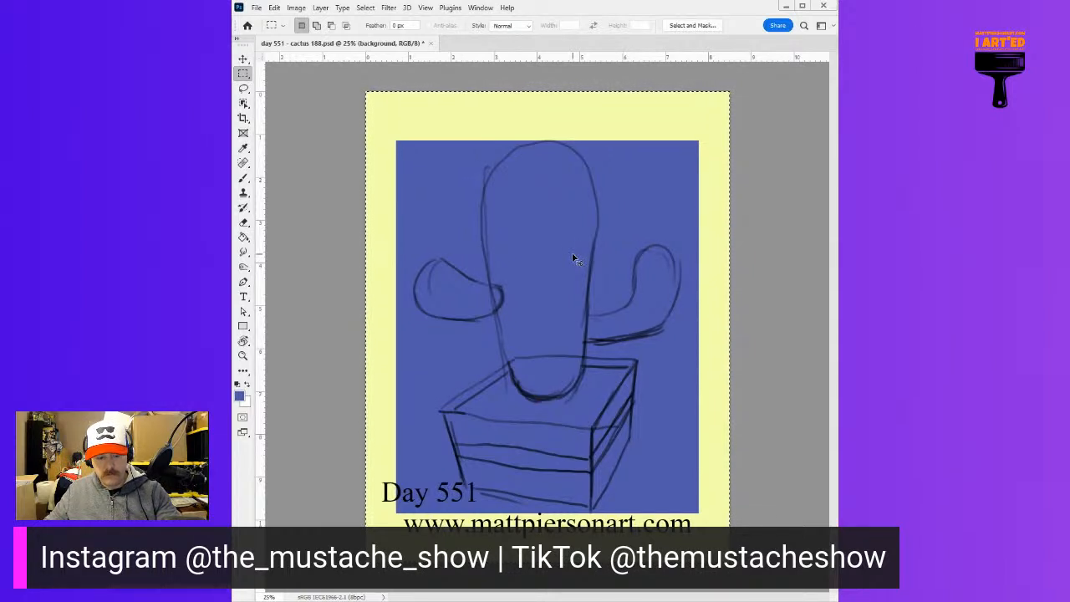
Scale the blue rectangle down proportionally to about 86.5% with Free Transform, and clear the selection
{"action": "key", "text": "ctrl+t"}
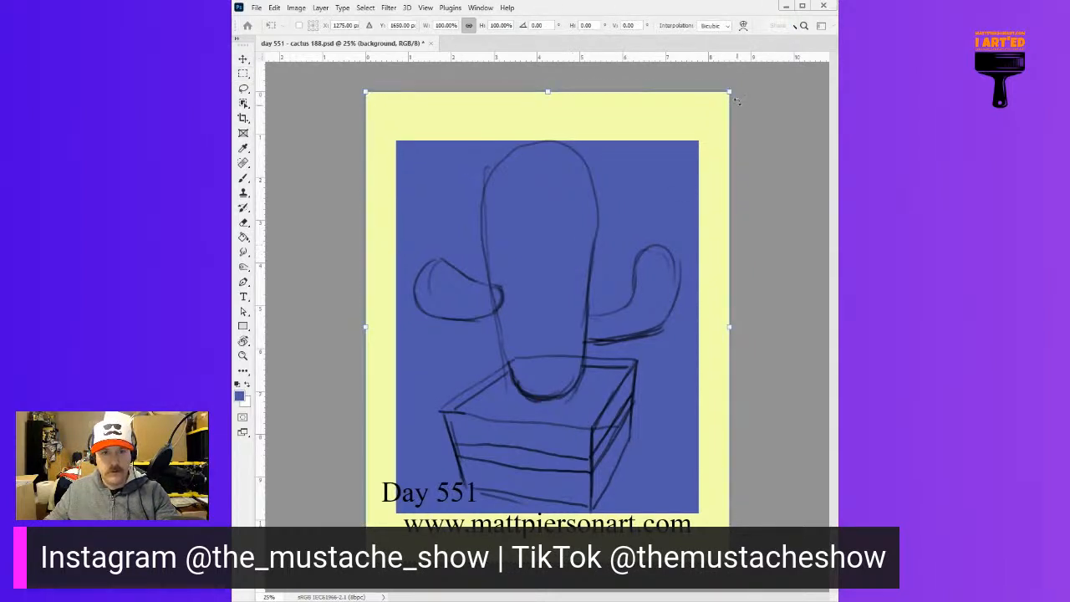
{"action": "left_click_drag", "start_coordinate": [729, 94], "coordinate": [679, 155]}
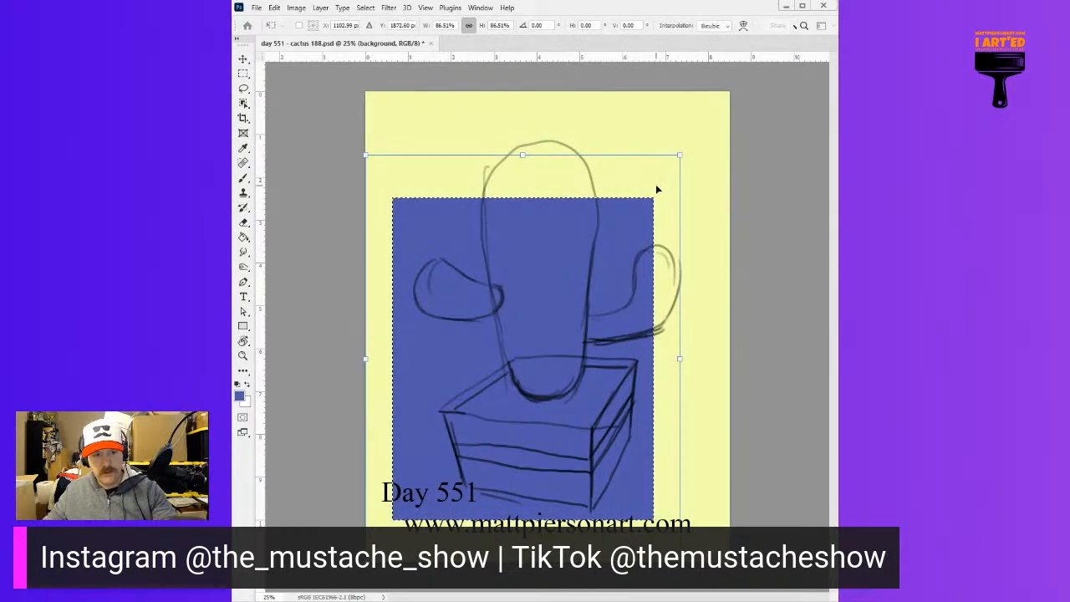
{"action": "key", "text": "Return"}
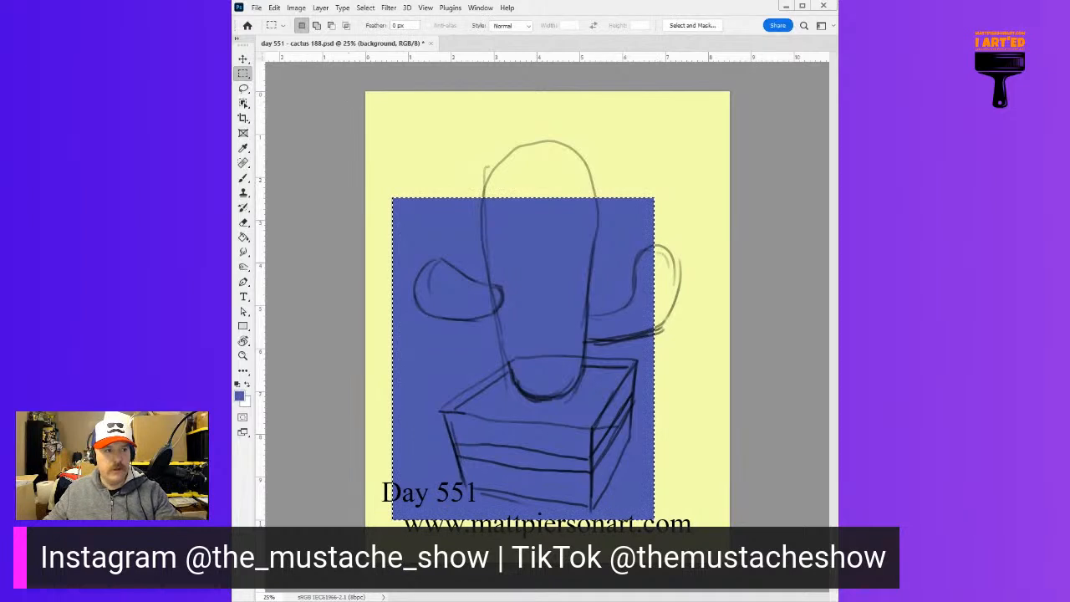
{"action": "key", "text": "ctrl+d"}
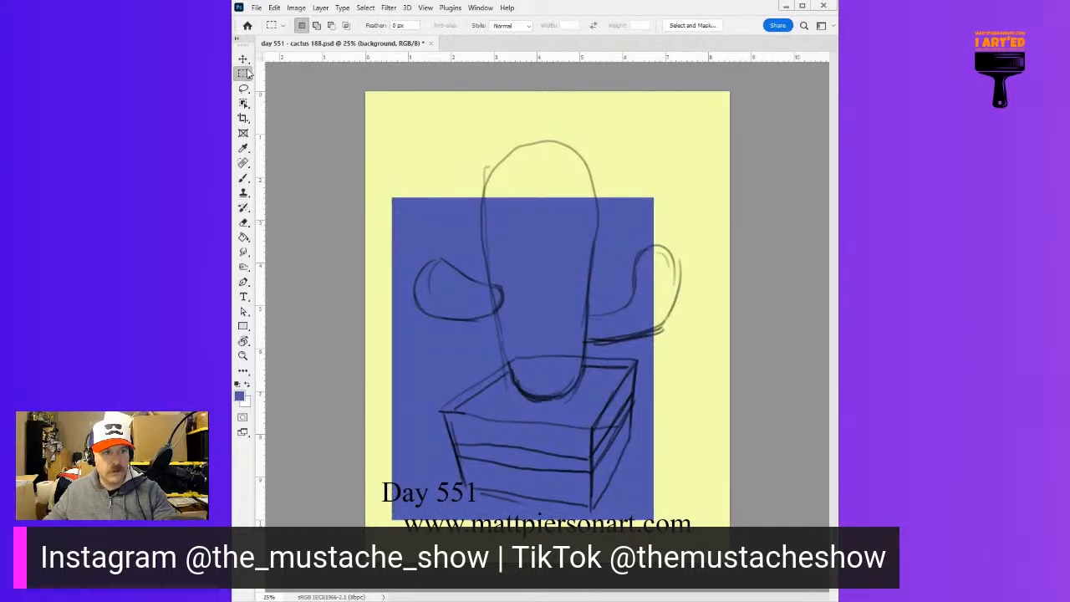
Reselect the full page and align the reduced blue rectangle to the selection's vertical and horizontal centers
{"action": "left_click_drag", "start_coordinate": [358, 77], "coordinate": [731, 564]}
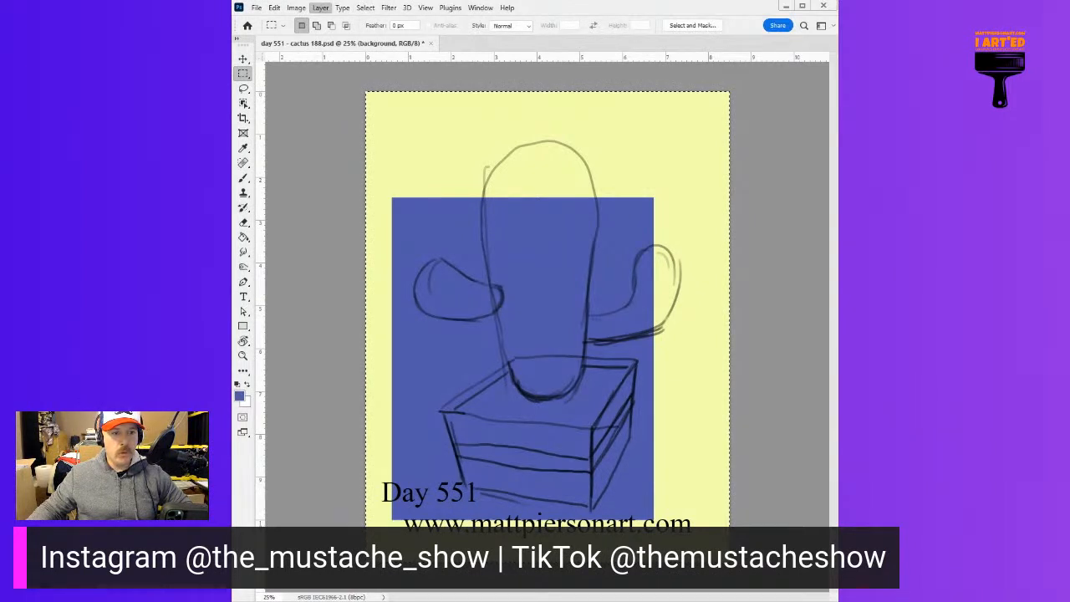
{"action": "mouse_move", "coordinate": [376, 354]}
{"action": "left_click", "coordinate": [447, 372]}
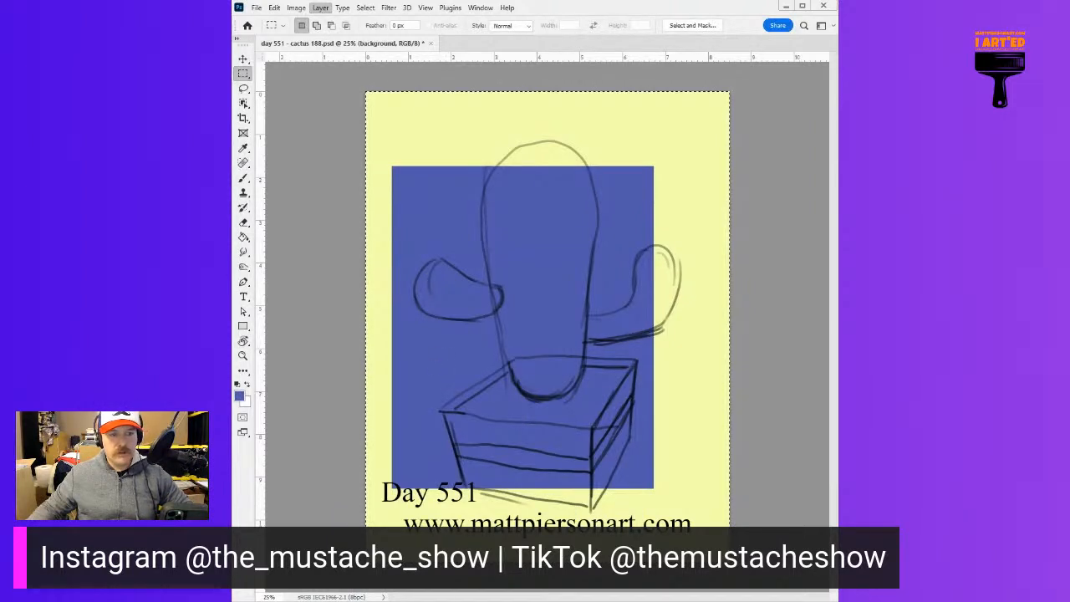
{"action": "left_click", "coordinate": [320, 8]}
{"action": "mouse_move", "coordinate": [402, 358]}
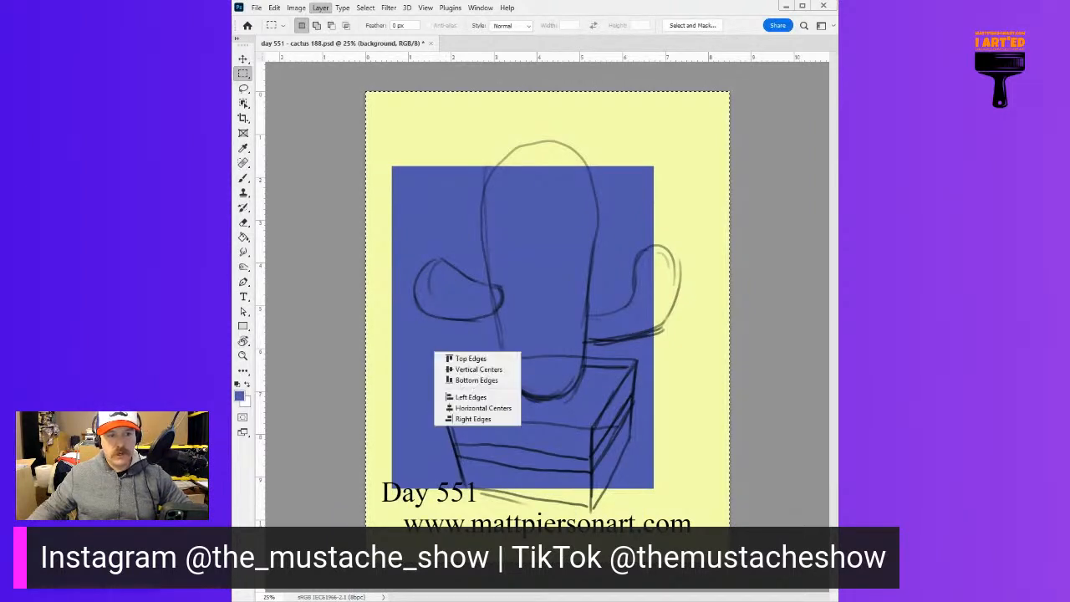
{"action": "left_click", "coordinate": [485, 408]}
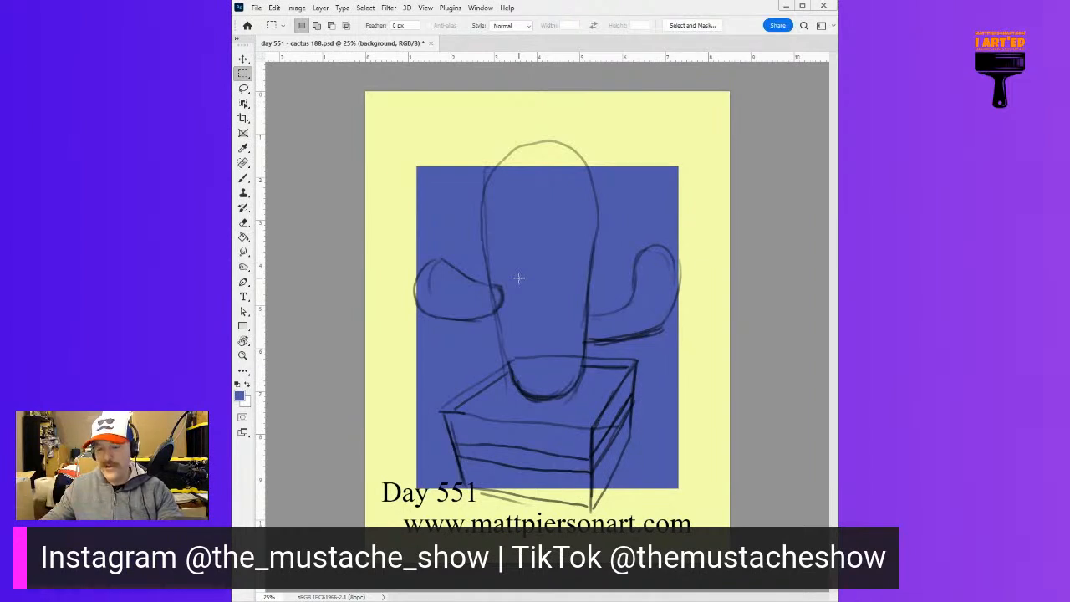
On the pot layer, block in the planter box in burnt orange with a large brush, covering its whole sketched outline
{"action": "key", "text": "alt+bracketright"}
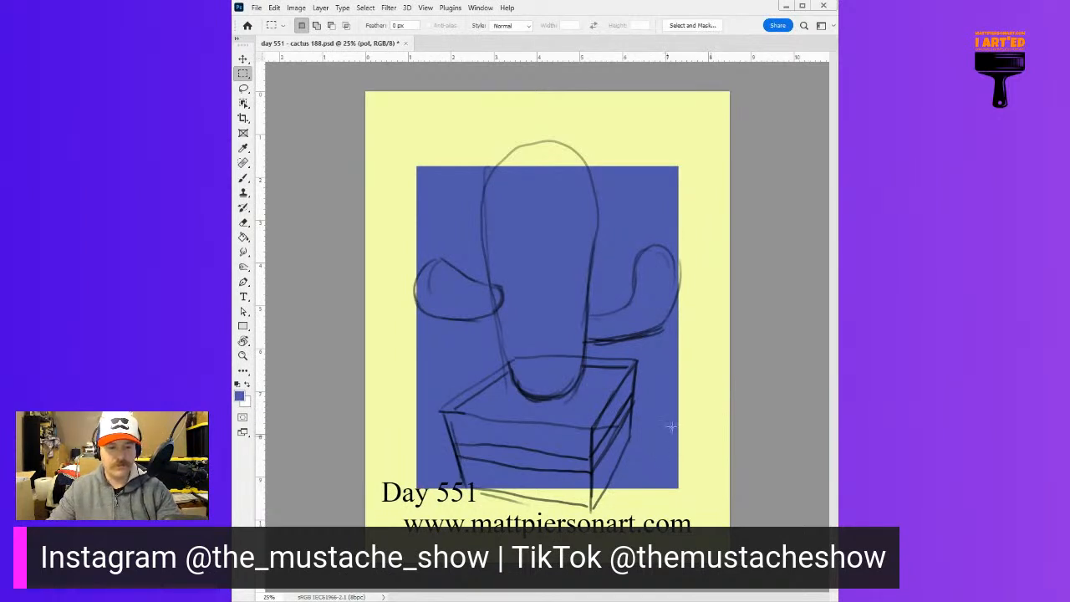
{"action": "key", "text": "b"}
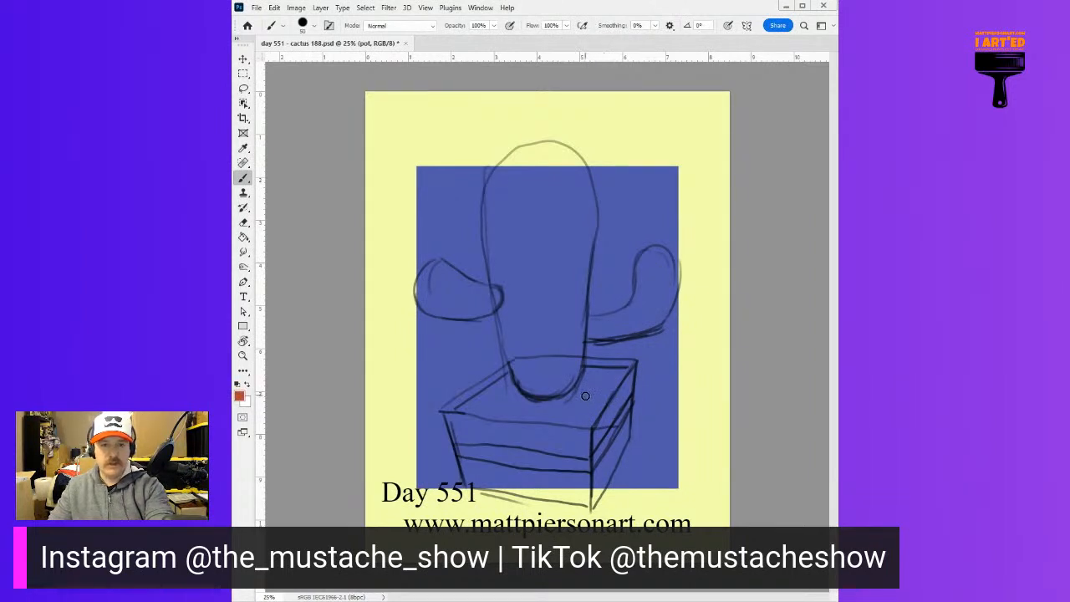
{"action": "key", "text": "bracketright"}
{"action": "key", "text": "bracketright"}
{"action": "key", "text": "bracketright"}
{"action": "key", "text": "bracketright"}
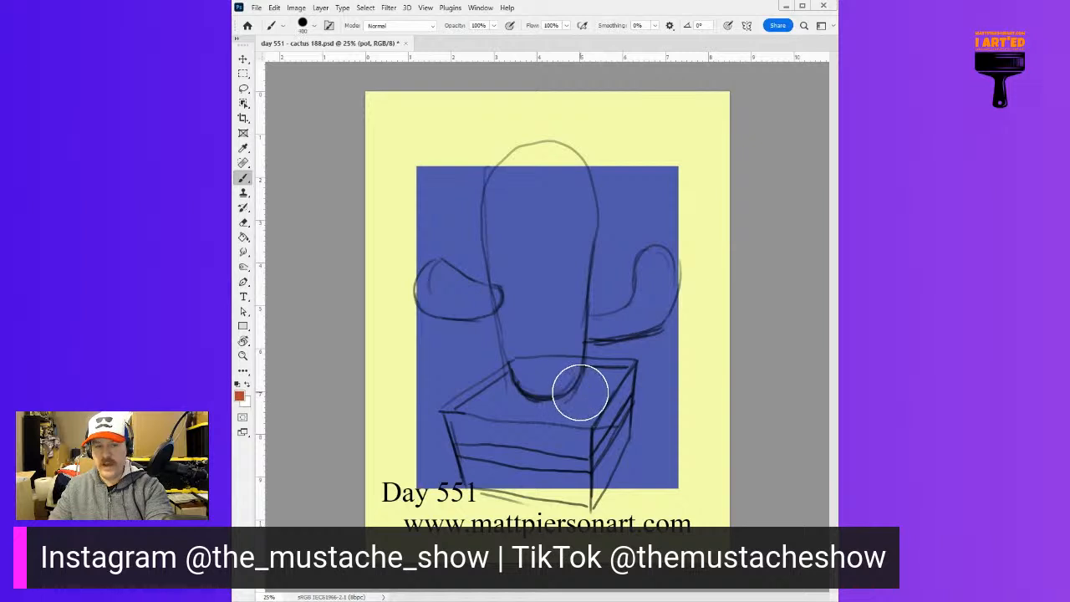
{"action": "mouse_move", "coordinate": [460, 411]}
{"action": "left_mouse_down"}
{"action": "mouse_move", "coordinate": [470, 474]}
{"action": "mouse_move", "coordinate": [463, 434]}
{"action": "mouse_move", "coordinate": [475, 474]}
{"action": "mouse_move", "coordinate": [577, 501]}
{"action": "mouse_move", "coordinate": [613, 453]}
{"action": "mouse_move", "coordinate": [630, 368]}
{"action": "mouse_move", "coordinate": [525, 360]}
{"action": "mouse_move", "coordinate": [472, 394]}
{"action": "mouse_move", "coordinate": [522, 398]}
{"action": "mouse_move", "coordinate": [538, 381]}
{"action": "mouse_move", "coordinate": [488, 420]}
{"action": "mouse_move", "coordinate": [529, 393]}
{"action": "mouse_move", "coordinate": [511, 460]}
{"action": "mouse_move", "coordinate": [560, 477]}
{"action": "mouse_move", "coordinate": [596, 402]}
{"action": "mouse_move", "coordinate": [585, 393]}
{"action": "mouse_move", "coordinate": [535, 425]}
{"action": "mouse_move", "coordinate": [562, 427]}
{"action": "mouse_move", "coordinate": [552, 435]}
{"action": "mouse_move", "coordinate": [557, 390]}
{"action": "left_mouse_up"}
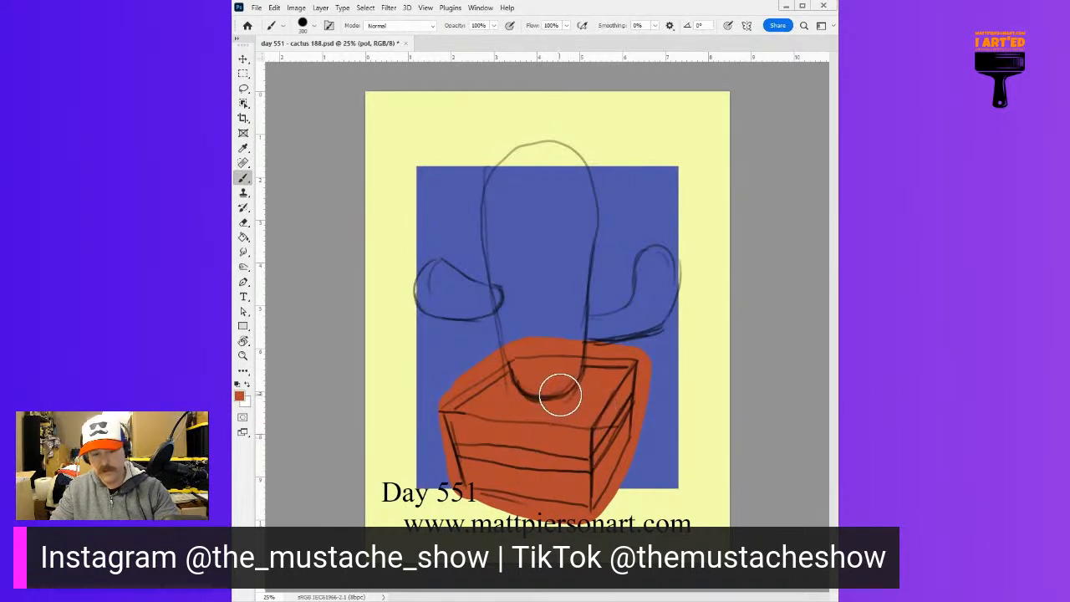
Erase the excess orange outside the planter's sketched edges so the box has straight sides
{"action": "key", "text": "e"}
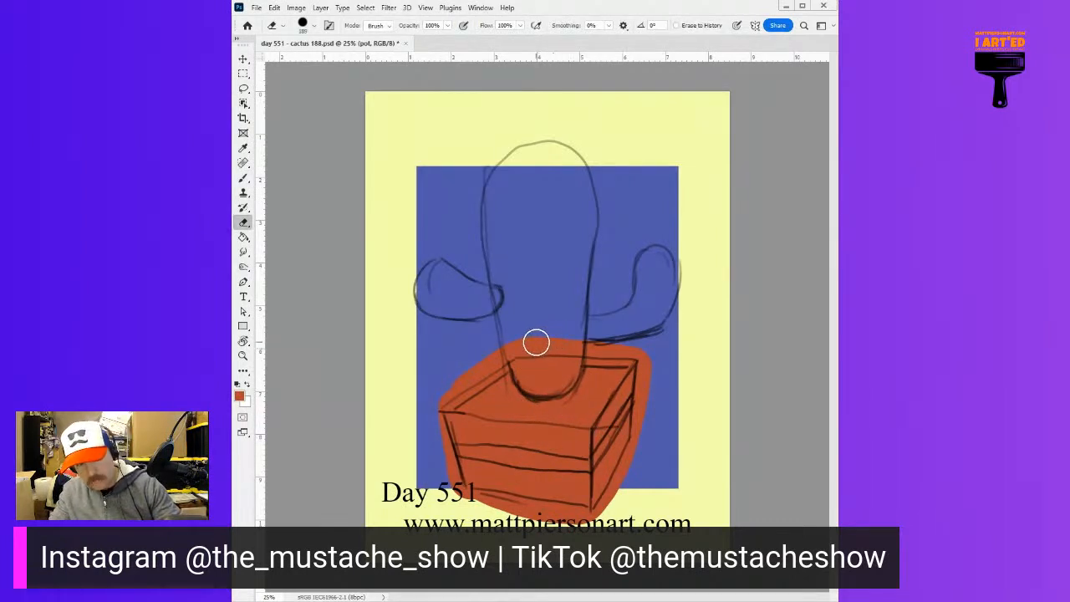
{"action": "left_click_drag", "start_coordinate": [520, 343], "coordinate": [521, 341]}
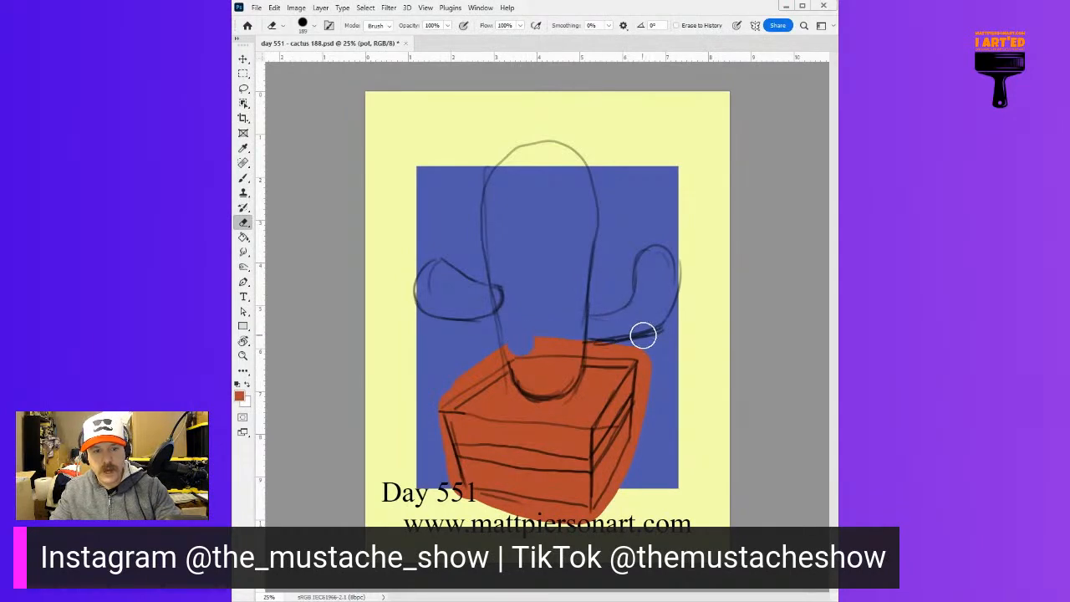
{"action": "mouse_move", "coordinate": [650, 366]}
{"action": "left_mouse_down"}
{"action": "mouse_move", "coordinate": [649, 459]}
{"action": "mouse_move", "coordinate": [641, 449]}
{"action": "mouse_move", "coordinate": [635, 475]}
{"action": "left_mouse_up"}
{"action": "left_click_drag", "start_coordinate": [606, 513], "coordinate": [604, 519]}
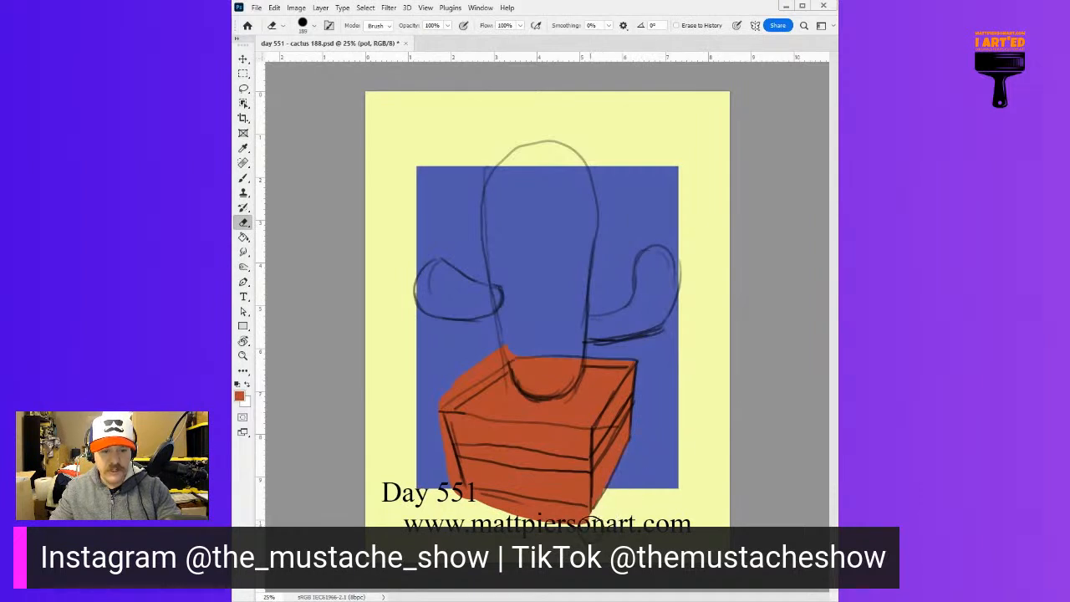
{"action": "left_click_drag", "start_coordinate": [562, 511], "coordinate": [456, 500]}
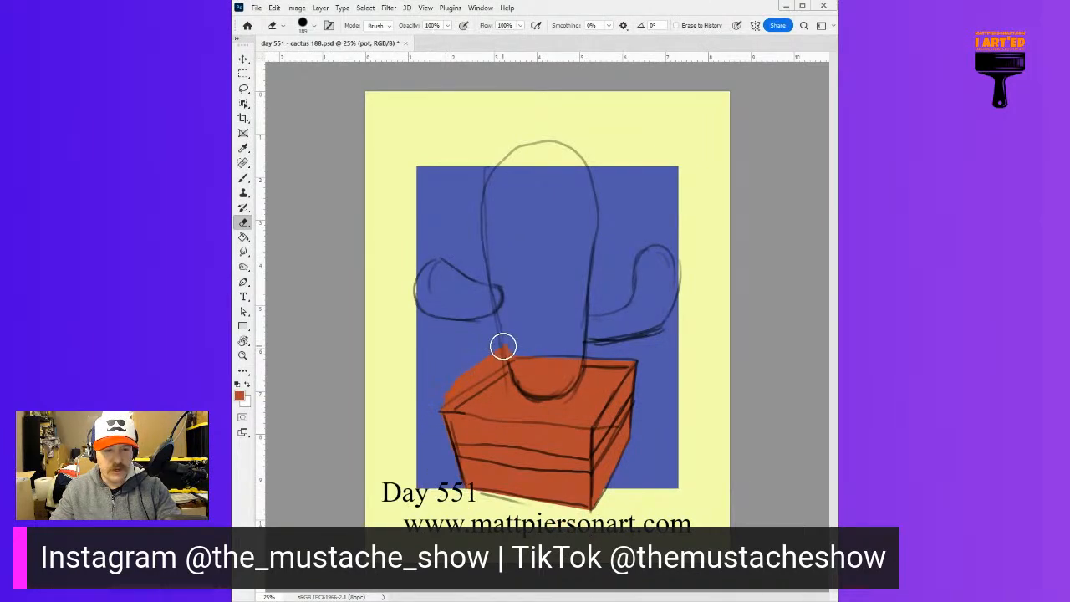
{"action": "left_click_drag", "start_coordinate": [504, 349], "coordinate": [554, 313]}
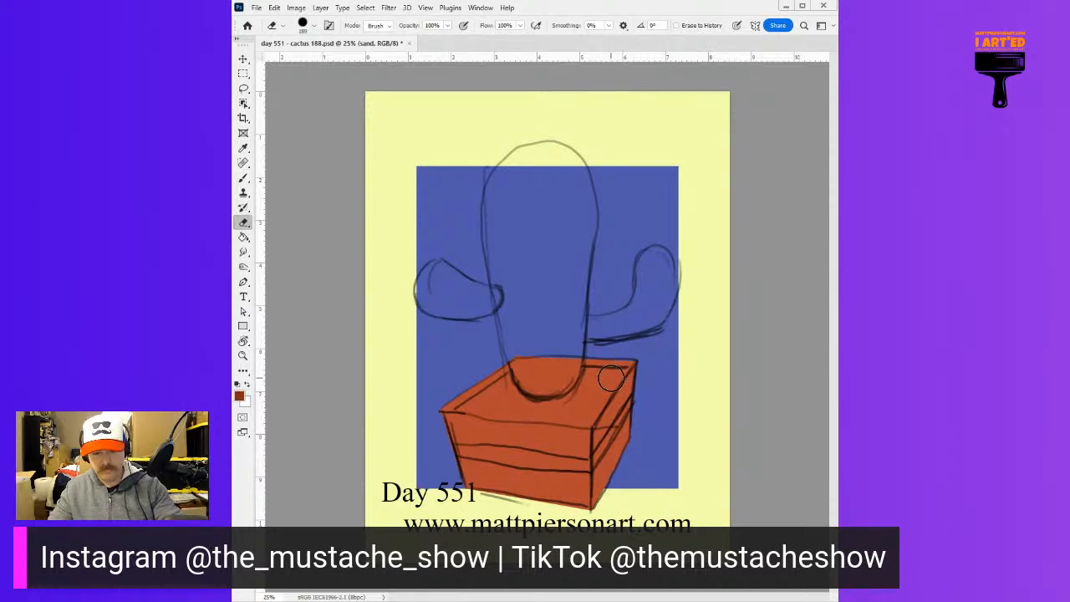
On the sand layer, paint the planter's open top dark red-brown and cover it with olive green
{"action": "key", "text": "b"}
{"action": "mouse_move", "coordinate": [471, 411]}
{"action": "left_mouse_down"}
{"action": "mouse_move", "coordinate": [561, 376]}
{"action": "mouse_move", "coordinate": [609, 373]}
{"action": "mouse_move", "coordinate": [589, 421]}
{"action": "mouse_move", "coordinate": [510, 419]}
{"action": "mouse_move", "coordinate": [556, 410]}
{"action": "mouse_move", "coordinate": [499, 406]}
{"action": "mouse_move", "coordinate": [610, 374]}
{"action": "mouse_move", "coordinate": [605, 410]}
{"action": "left_mouse_up"}
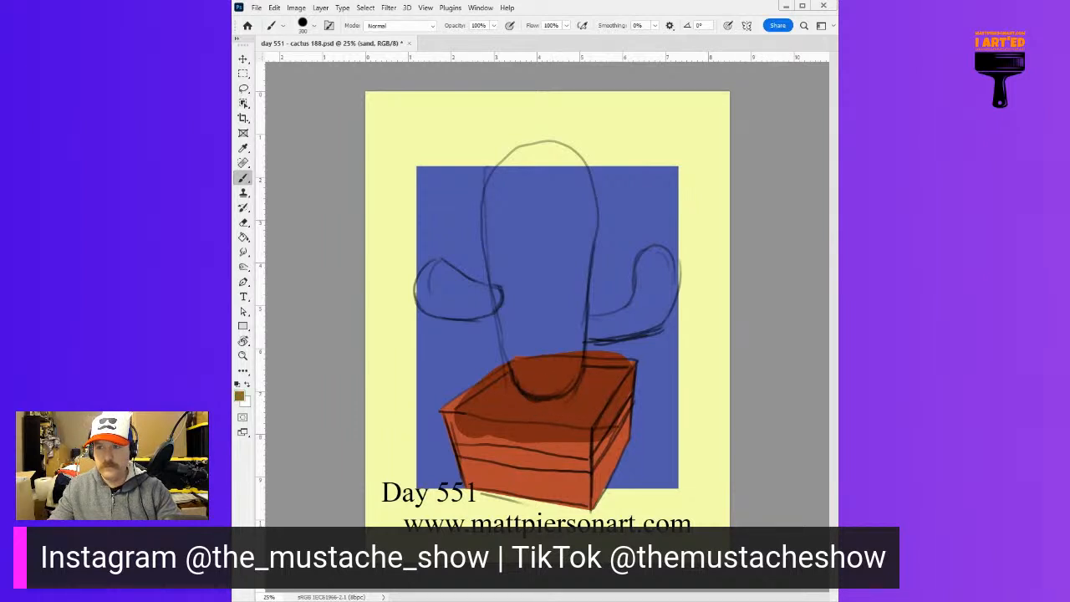
{"action": "mouse_move", "coordinate": [570, 378]}
{"action": "left_mouse_down"}
{"action": "mouse_move", "coordinate": [477, 418]}
{"action": "mouse_move", "coordinate": [601, 382]}
{"action": "mouse_move", "coordinate": [577, 423]}
{"action": "mouse_move", "coordinate": [496, 394]}
{"action": "mouse_move", "coordinate": [577, 372]}
{"action": "mouse_move", "coordinate": [614, 380]}
{"action": "left_mouse_up"}
Erase the olive paint that spills over the planter's rim and sides, leaving only the sand area inside the rim
{"action": "key", "text": "e"}
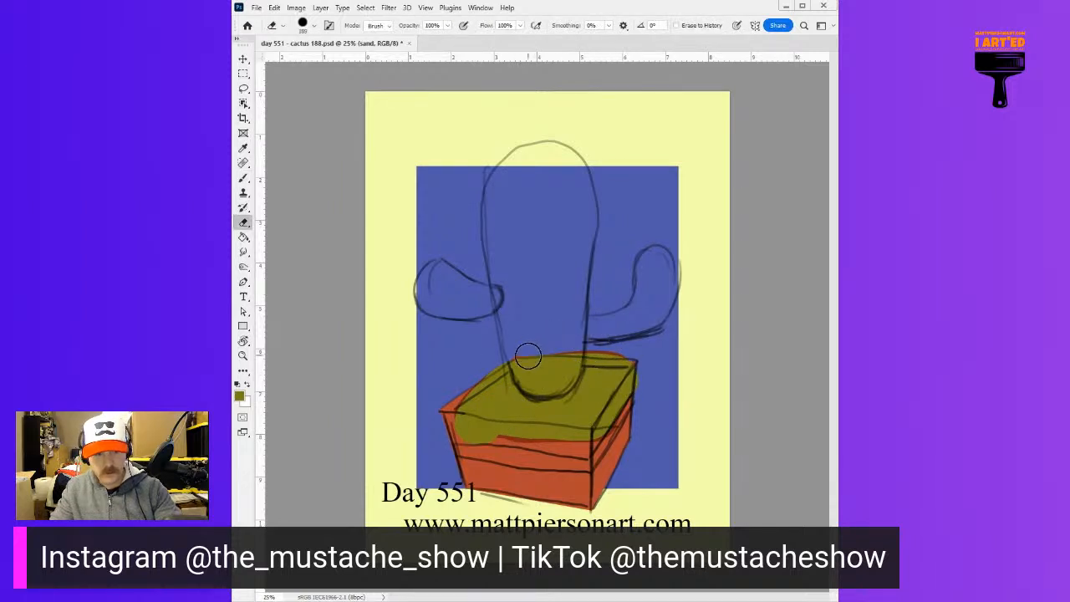
{"action": "left_click", "coordinate": [526, 357]}
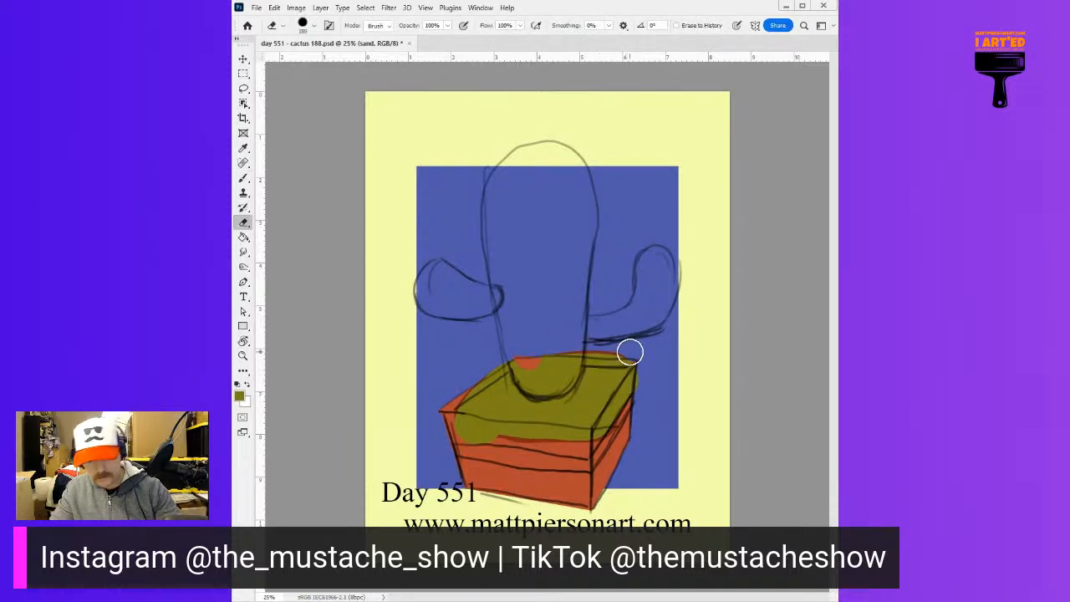
{"action": "left_click_drag", "start_coordinate": [633, 353], "coordinate": [640, 353]}
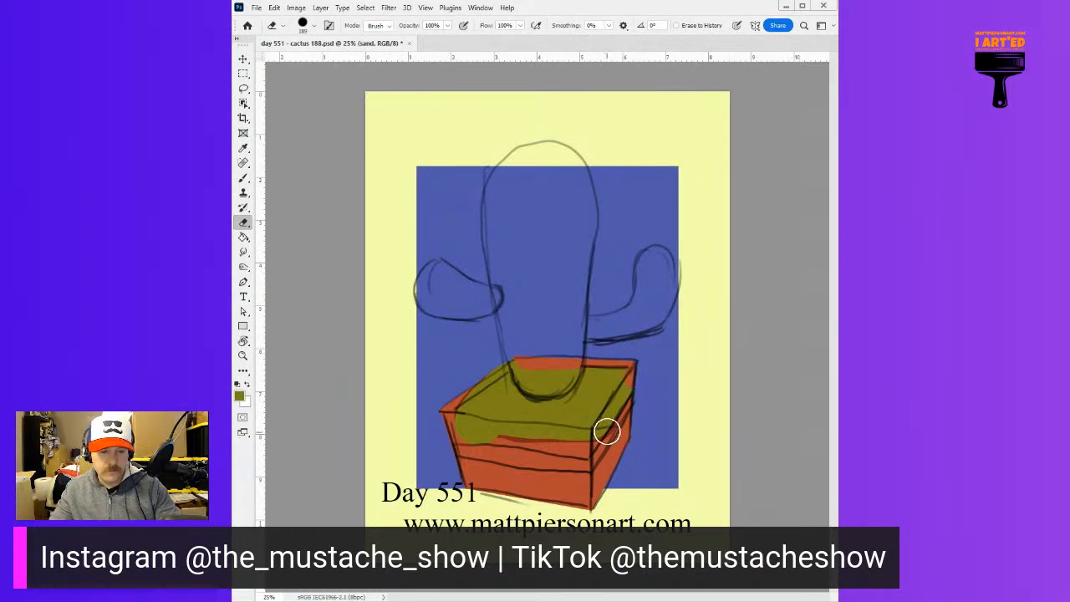
{"action": "left_click_drag", "start_coordinate": [602, 437], "coordinate": [632, 381]}
{"action": "left_click_drag", "start_coordinate": [455, 425], "coordinate": [455, 429]}
{"action": "key", "text": "ctrl+z"}
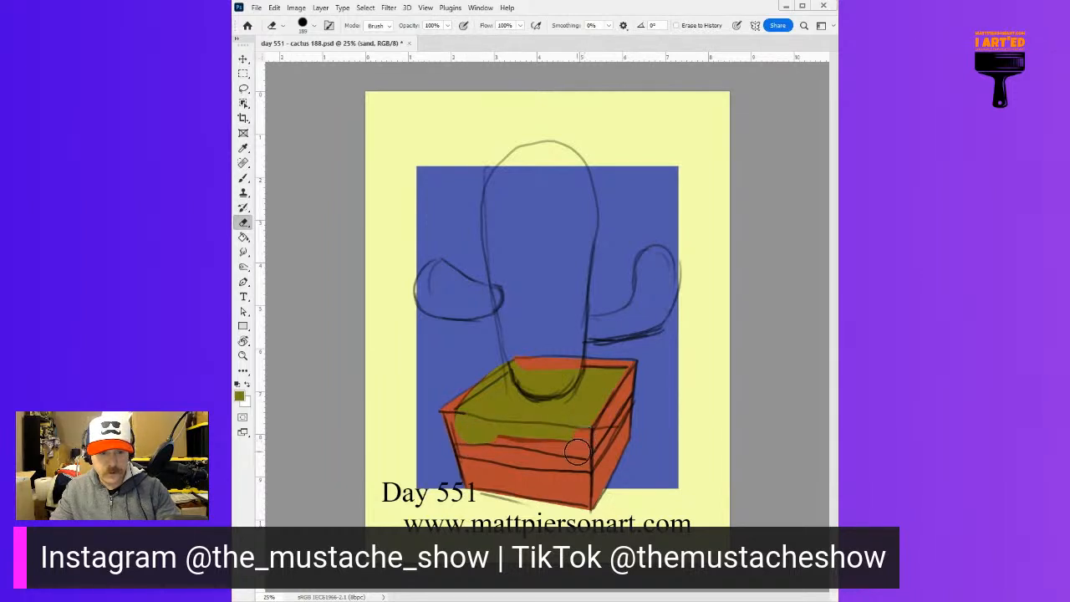
{"action": "left_click_drag", "start_coordinate": [456, 427], "coordinate": [454, 425]}
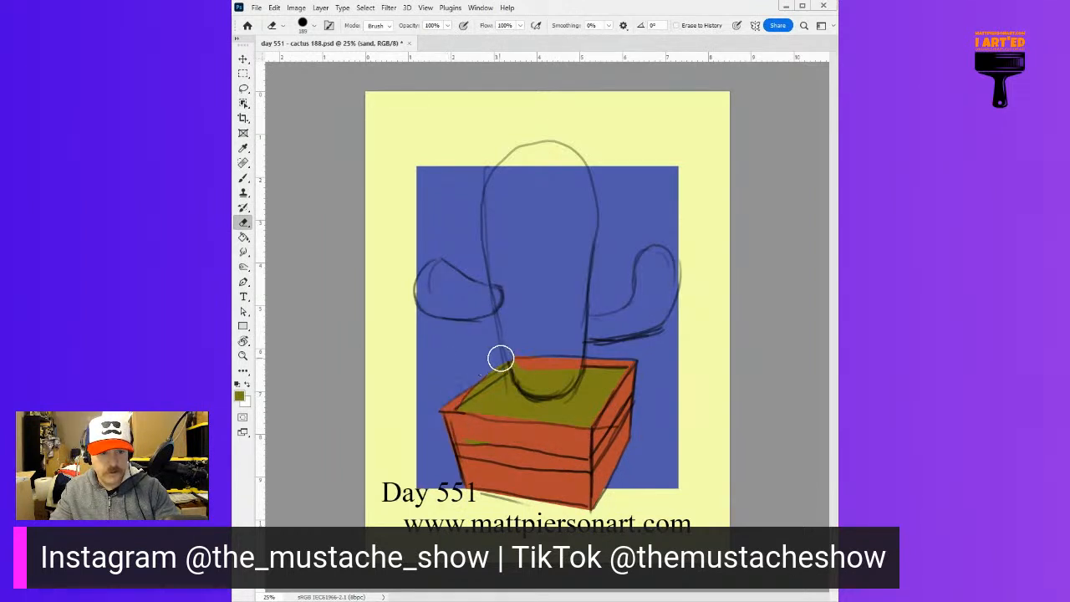
{"action": "left_click_drag", "start_coordinate": [494, 449], "coordinate": [452, 441]}
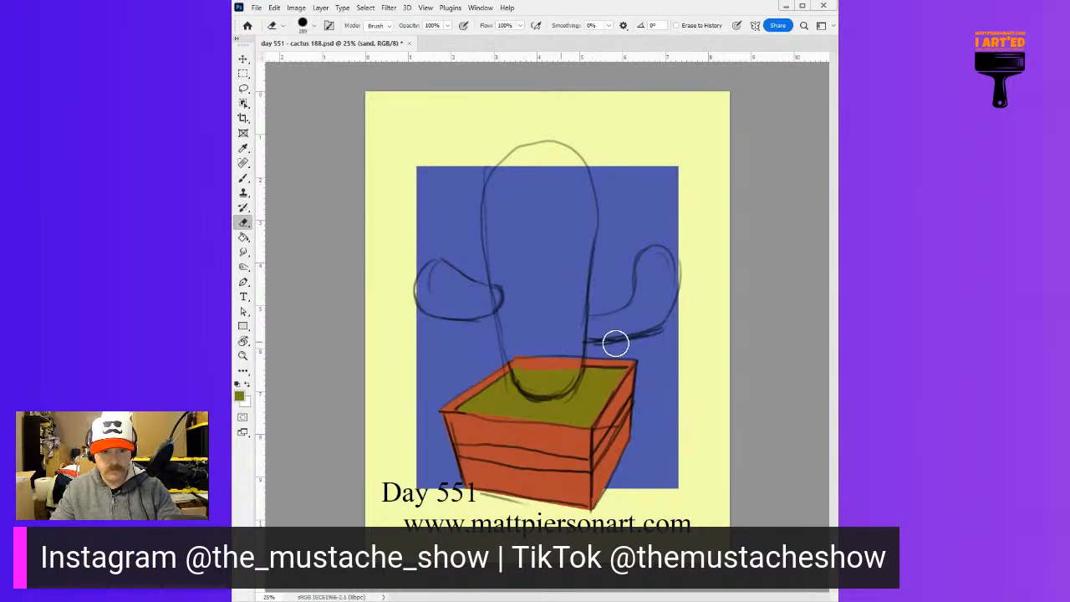
On the cactus layer, paint the tall cactus body in muted green, undoing rough attempts and repainting it within the sketch outline
{"action": "key", "text": "bracketright"}
{"action": "key", "text": "bracketright"}
{"action": "key", "text": "bracketright"}
{"action": "key", "text": "bracketleft"}
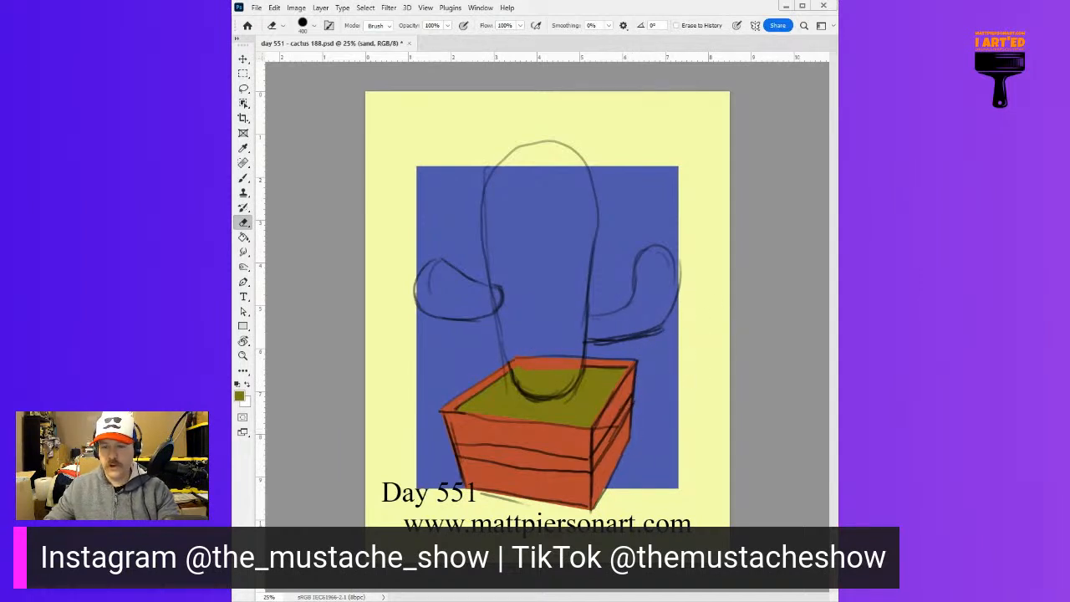
{"action": "key", "text": "b"}
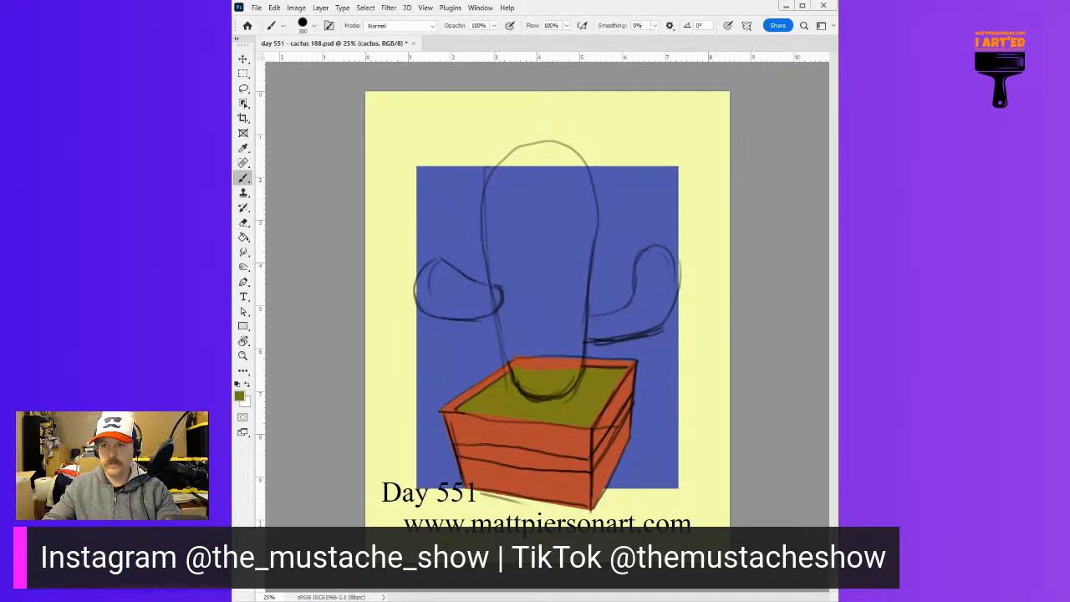
{"action": "mouse_move", "coordinate": [518, 282]}
{"action": "left_mouse_down"}
{"action": "mouse_move", "coordinate": [524, 190]}
{"action": "mouse_move", "coordinate": [550, 279]}
{"action": "mouse_move", "coordinate": [541, 270]}
{"action": "mouse_move", "coordinate": [533, 308]}
{"action": "mouse_move", "coordinate": [512, 279]}
{"action": "mouse_move", "coordinate": [510, 188]}
{"action": "mouse_move", "coordinate": [520, 171]}
{"action": "mouse_move", "coordinate": [549, 163]}
{"action": "mouse_move", "coordinate": [575, 212]}
{"action": "mouse_move", "coordinate": [551, 373]}
{"action": "mouse_move", "coordinate": [537, 372]}
{"action": "mouse_move", "coordinate": [526, 346]}
{"action": "mouse_move", "coordinate": [505, 220]}
{"action": "mouse_move", "coordinate": [522, 168]}
{"action": "mouse_move", "coordinate": [551, 158]}
{"action": "mouse_move", "coordinate": [570, 174]}
{"action": "mouse_move", "coordinate": [575, 207]}
{"action": "mouse_move", "coordinate": [560, 370]}
{"action": "mouse_move", "coordinate": [591, 263]}
{"action": "left_mouse_up"}
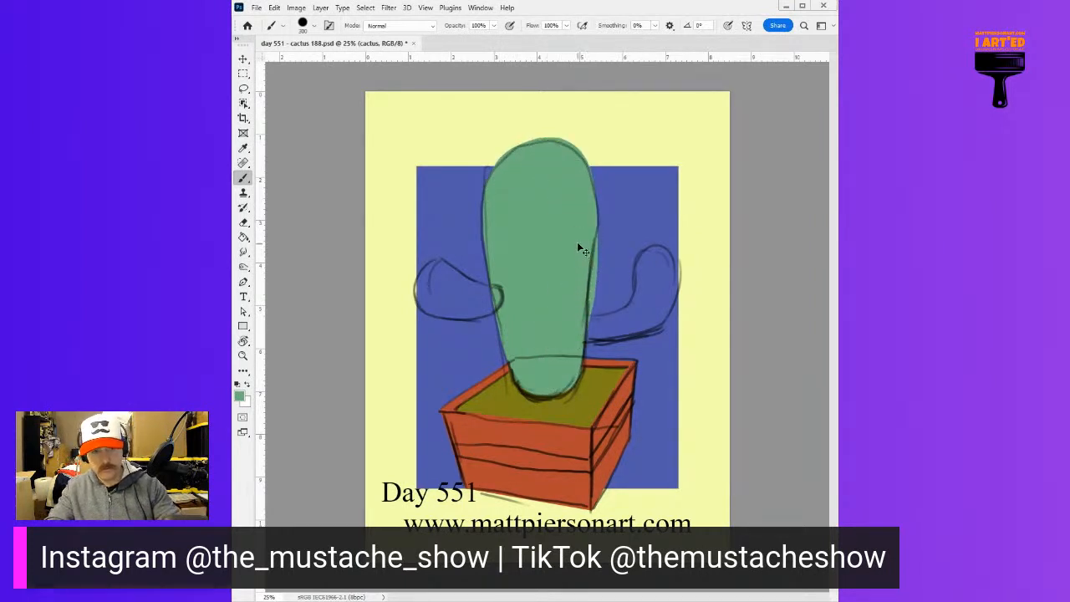
{"action": "key", "text": "ctrl+z"}
{"action": "mouse_move", "coordinate": [541, 331]}
{"action": "left_mouse_down"}
{"action": "mouse_move", "coordinate": [529, 184]}
{"action": "mouse_move", "coordinate": [562, 183]}
{"action": "mouse_move", "coordinate": [561, 277]}
{"action": "mouse_move", "coordinate": [531, 171]}
{"action": "mouse_move", "coordinate": [507, 203]}
{"action": "mouse_move", "coordinate": [520, 339]}
{"action": "left_mouse_up"}
{"action": "key", "text": "ctrl+z"}
{"action": "mouse_move", "coordinate": [524, 180]}
{"action": "left_mouse_down"}
{"action": "mouse_move", "coordinate": [508, 220]}
{"action": "mouse_move", "coordinate": [512, 288]}
{"action": "mouse_move", "coordinate": [535, 370]}
{"action": "mouse_move", "coordinate": [552, 375]}
{"action": "mouse_move", "coordinate": [573, 207]}
{"action": "mouse_move", "coordinate": [545, 165]}
{"action": "mouse_move", "coordinate": [513, 194]}
{"action": "mouse_move", "coordinate": [539, 164]}
{"action": "mouse_move", "coordinate": [575, 189]}
{"action": "left_mouse_up"}
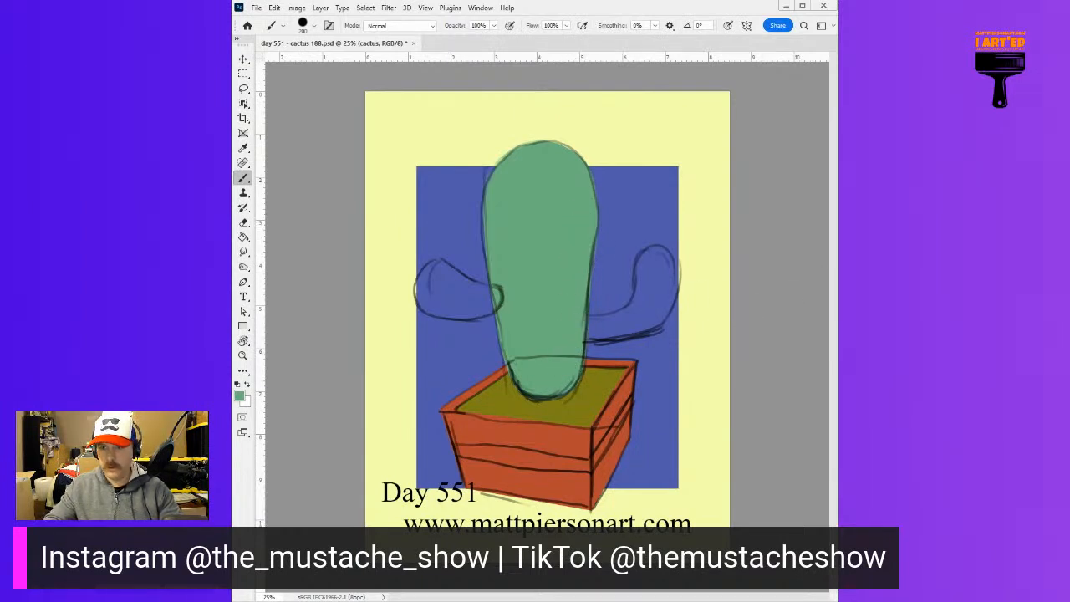
Paint both curved cactus arms in the same muted green with a smaller brush, and hide the sketch lines
{"action": "right_click", "coordinate": [621, 321], "text": "alt"}
{"action": "mouse_move", "coordinate": [592, 323]}
{"action": "left_mouse_down"}
{"action": "mouse_move", "coordinate": [640, 301]}
{"action": "mouse_move", "coordinate": [642, 264]}
{"action": "mouse_move", "coordinate": [666, 247]}
{"action": "mouse_move", "coordinate": [676, 276]}
{"action": "mouse_move", "coordinate": [667, 308]}
{"action": "mouse_move", "coordinate": [646, 328]}
{"action": "mouse_move", "coordinate": [614, 332]}
{"action": "mouse_move", "coordinate": [653, 309]}
{"action": "mouse_move", "coordinate": [657, 287]}
{"action": "left_mouse_up"}
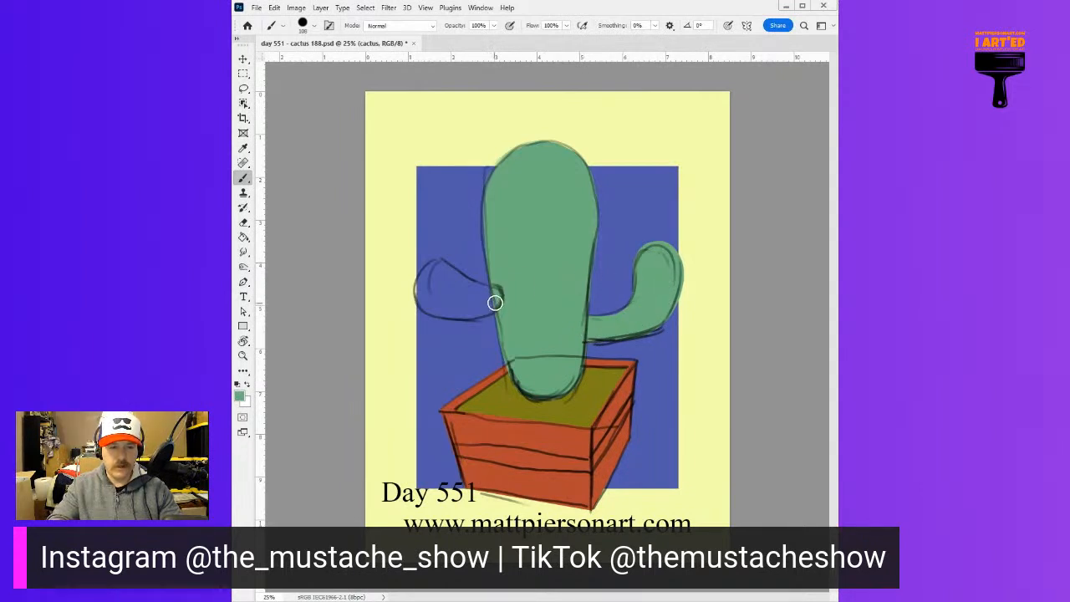
{"action": "mouse_move", "coordinate": [495, 295]}
{"action": "left_mouse_down"}
{"action": "mouse_move", "coordinate": [431, 264]}
{"action": "mouse_move", "coordinate": [421, 281]}
{"action": "mouse_move", "coordinate": [437, 280]}
{"action": "mouse_move", "coordinate": [420, 294]}
{"action": "mouse_move", "coordinate": [428, 267]}
{"action": "mouse_move", "coordinate": [479, 291]}
{"action": "mouse_move", "coordinate": [459, 311]}
{"action": "mouse_move", "coordinate": [423, 301]}
{"action": "mouse_move", "coordinate": [444, 287]}
{"action": "mouse_move", "coordinate": [455, 301]}
{"action": "left_mouse_up"}
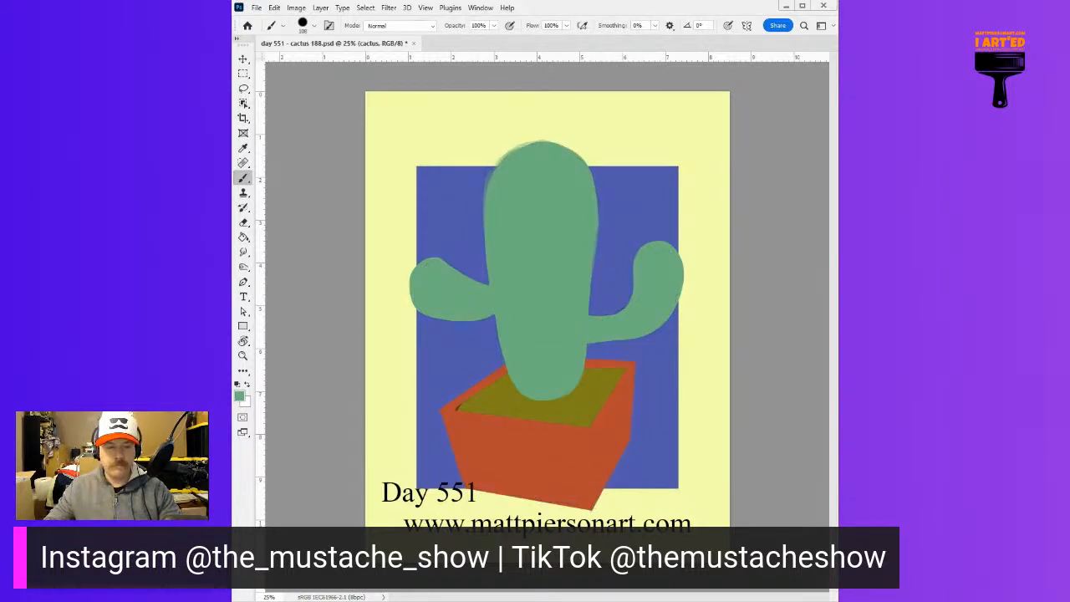
{"action": "left_click_drag", "start_coordinate": [458, 440], "coordinate": [549, 389]}
{"action": "left_click_drag", "start_coordinate": [725, 322], "coordinate": [680, 334]}
{"action": "key", "text": "ctrl+0"}
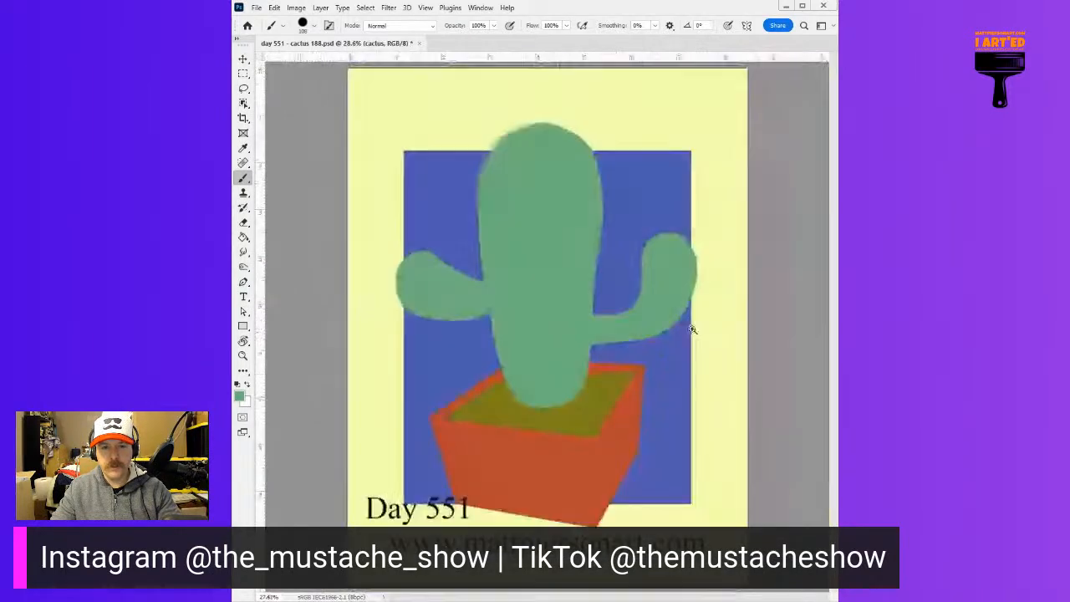
Touch up the edges of the right cactus arm with a smaller muted-green brush, smoothing its underside and inner curve
{"action": "key", "text": "ctrl+0"}
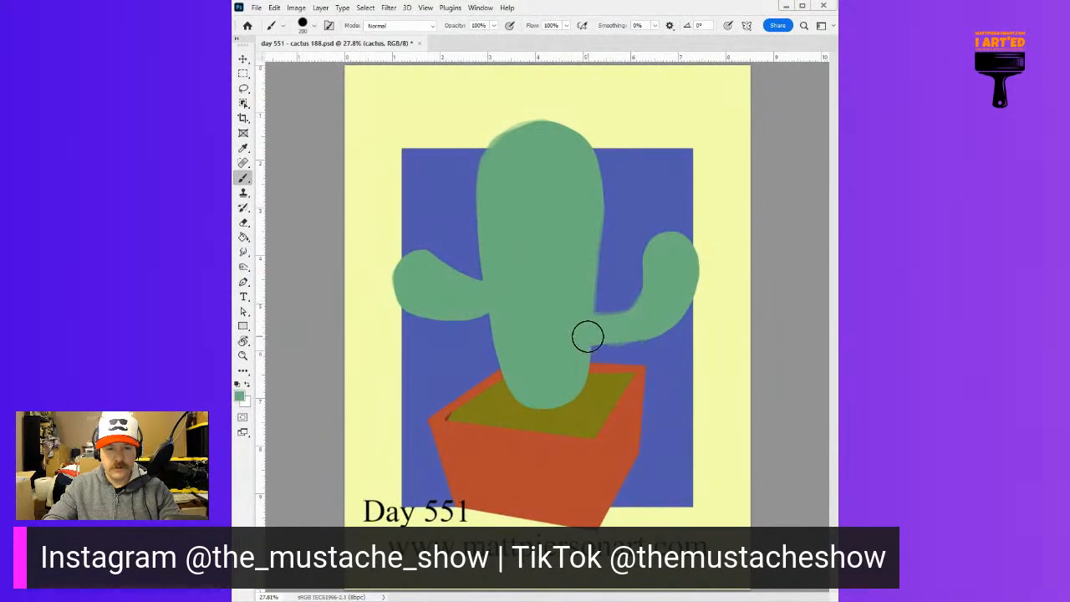
{"action": "left_click_drag", "start_coordinate": [643, 323], "coordinate": [628, 332]}
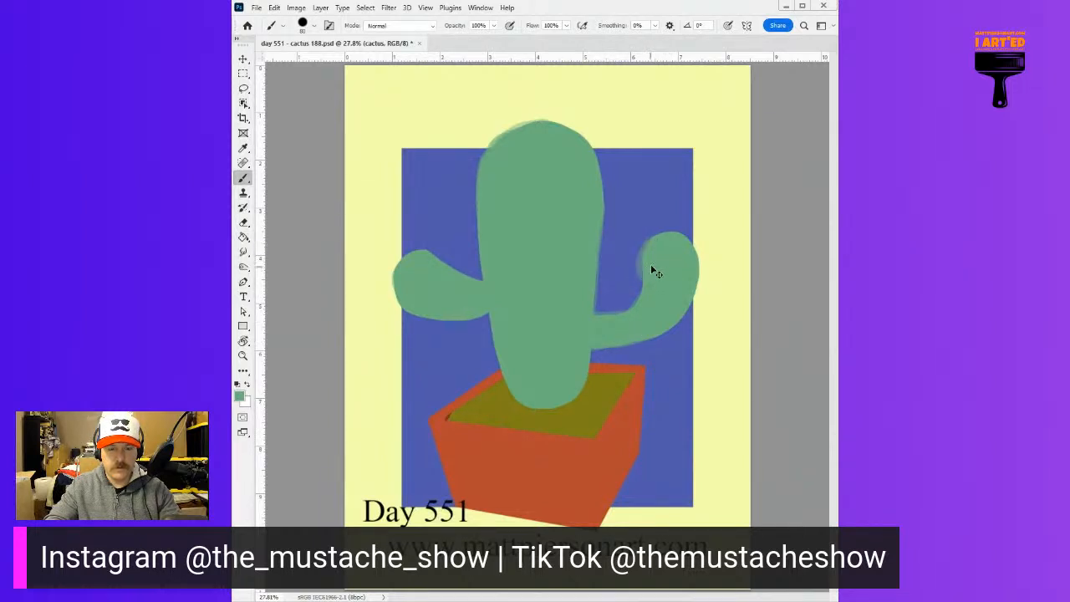
{"action": "mouse_move", "coordinate": [648, 260]}
{"action": "left_mouse_down"}
{"action": "mouse_move", "coordinate": [646, 295]}
{"action": "mouse_move", "coordinate": [646, 265]}
{"action": "left_mouse_up"}
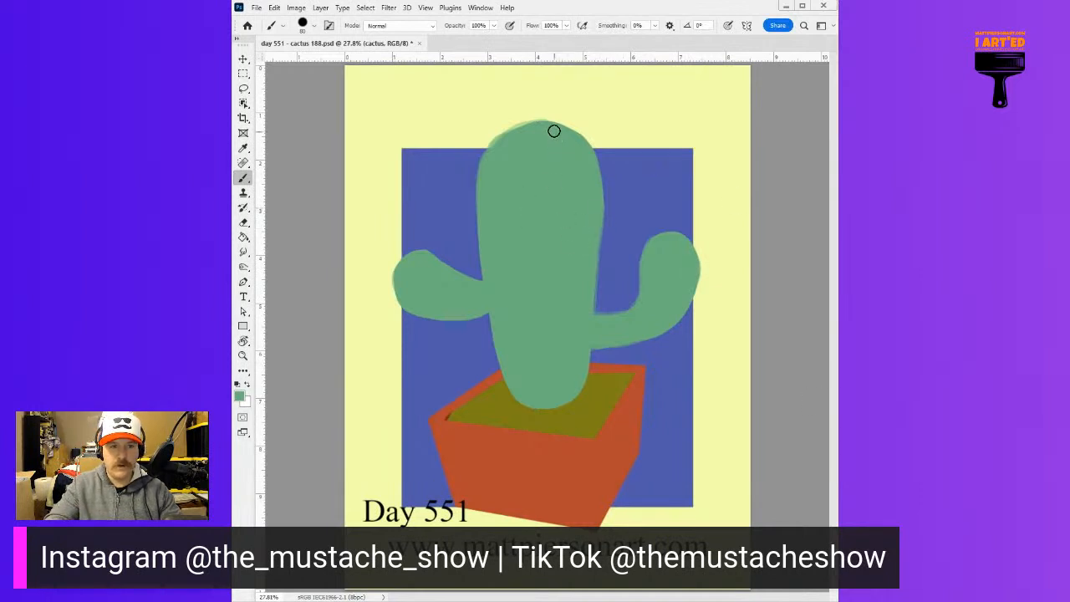
Replace the pale yellow page background with light gray, trying medium and dark gray fills along the way
{"action": "scroll", "coordinate": [669, 219], "scroll_direction": "down", "scroll_amount": 3}
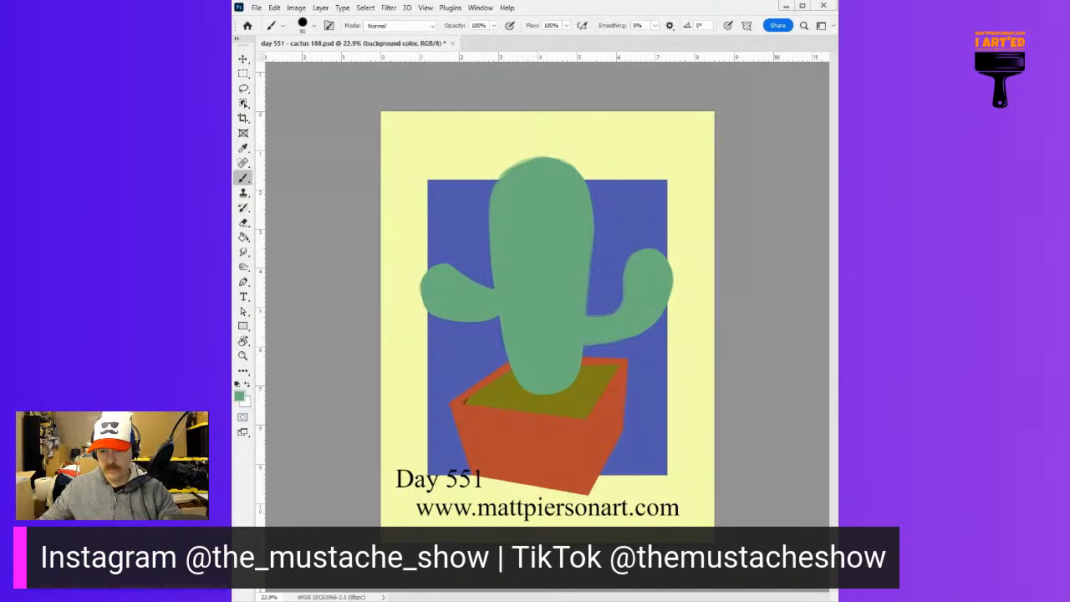
{"action": "key", "text": "g"}
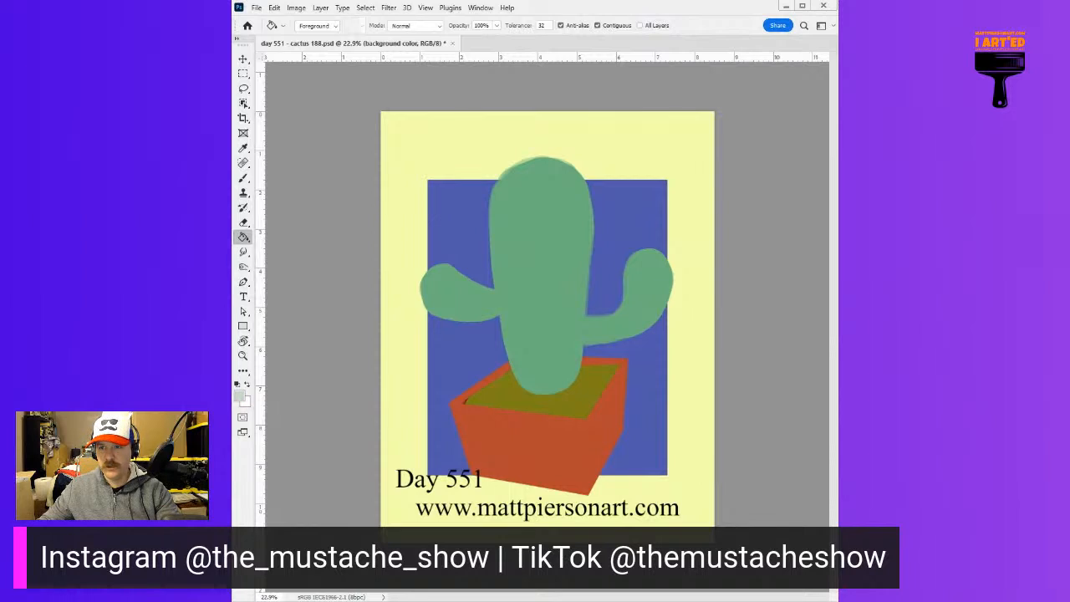
{"action": "left_click", "coordinate": [449, 126]}
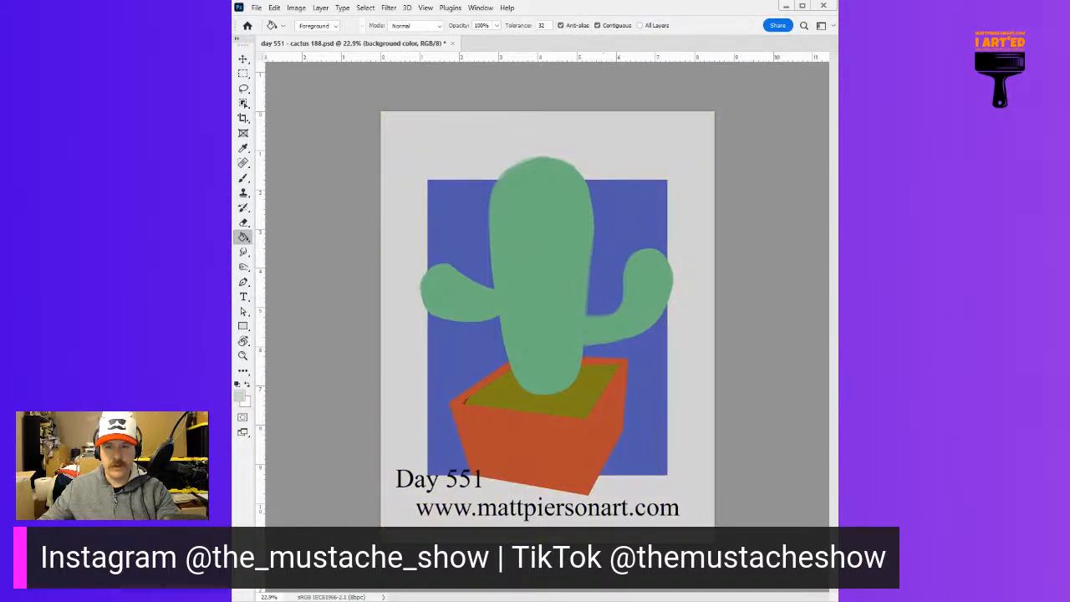
{"action": "left_click", "coordinate": [424, 130]}
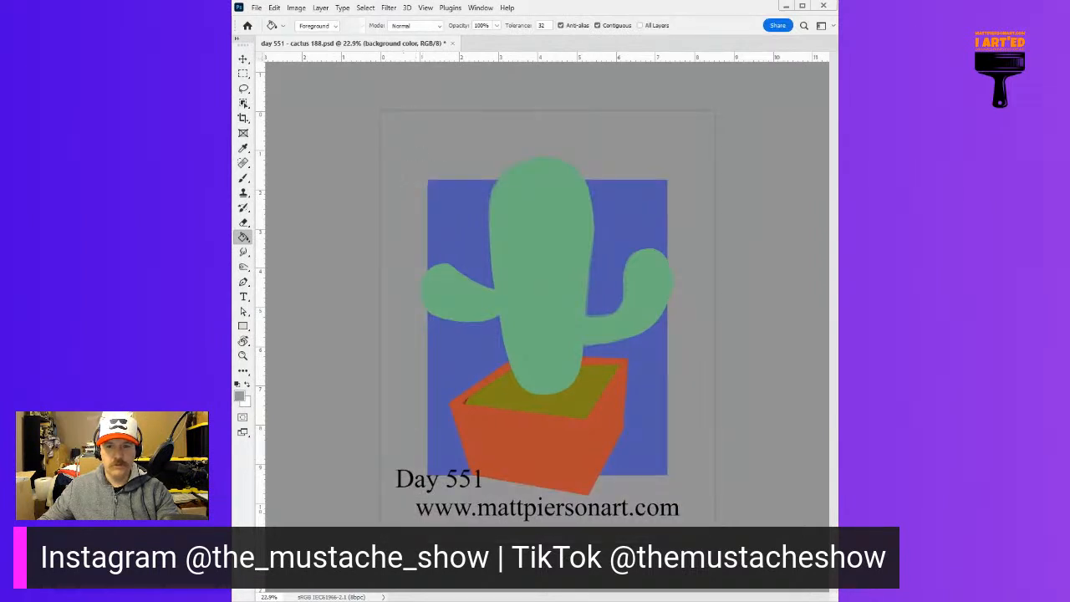
{"action": "left_click", "coordinate": [402, 167]}
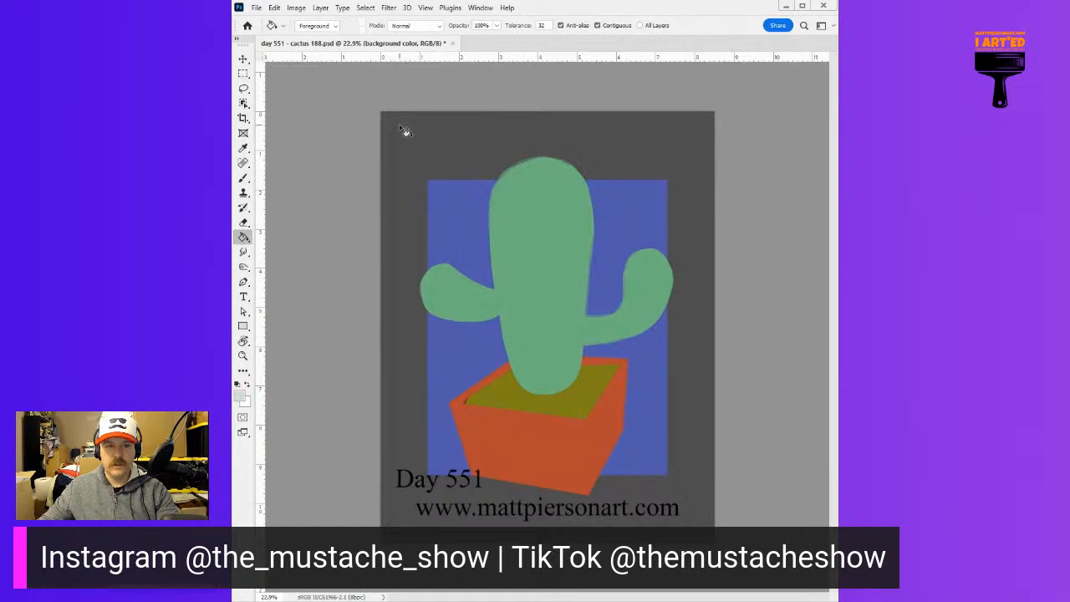
{"action": "key", "text": "ctrl+z"}
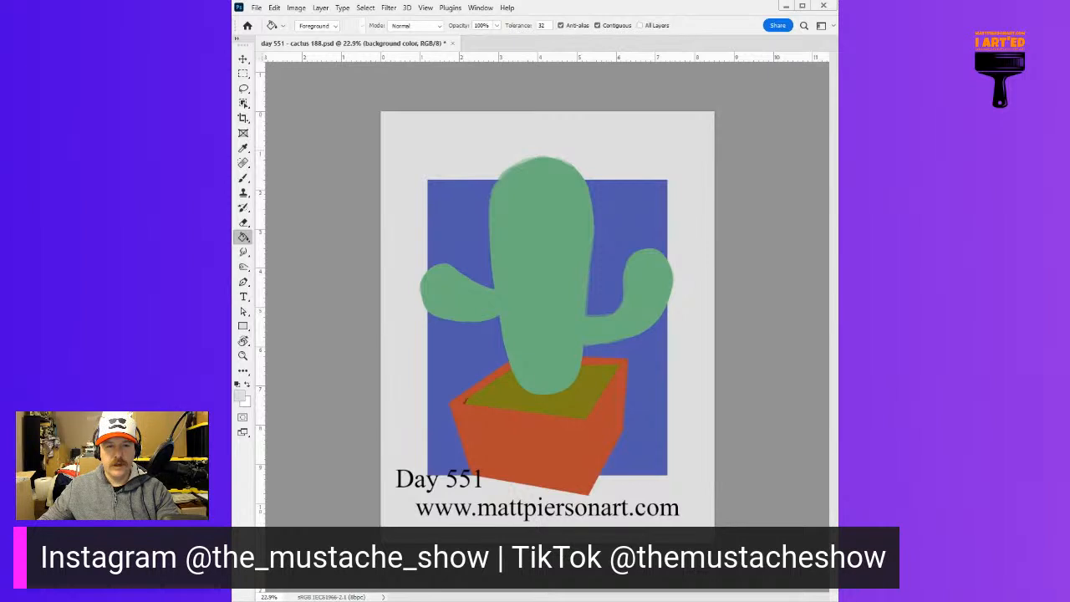
On the background layer, erase large circles from the blue rectangle at its right edge, beside the cactus body and behind the planter's right rim
{"action": "key", "text": "alt+bracketleft"}
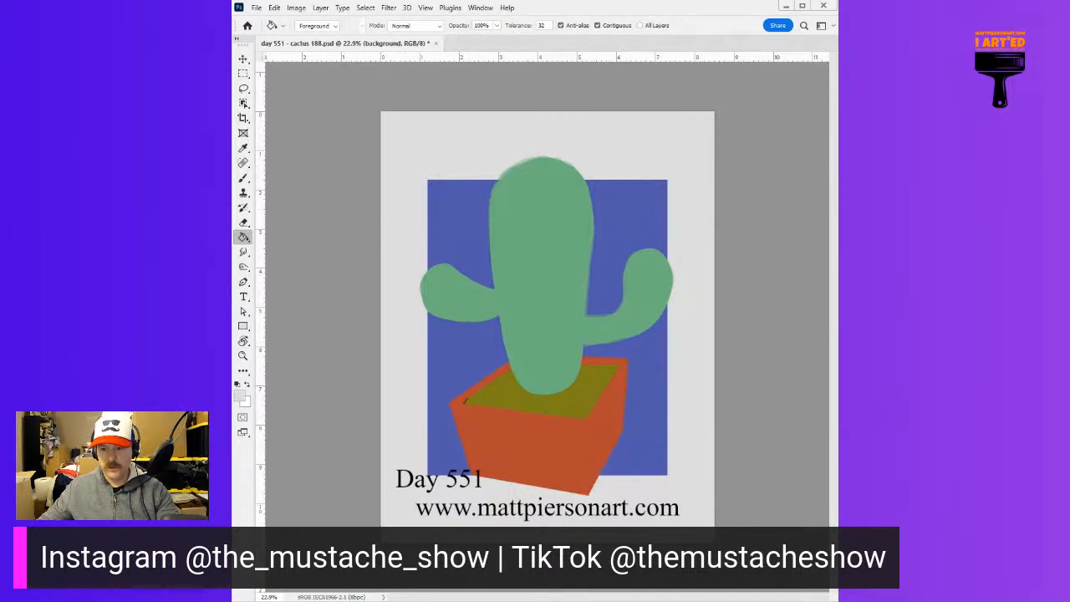
{"action": "key", "text": "alt+bracketright"}
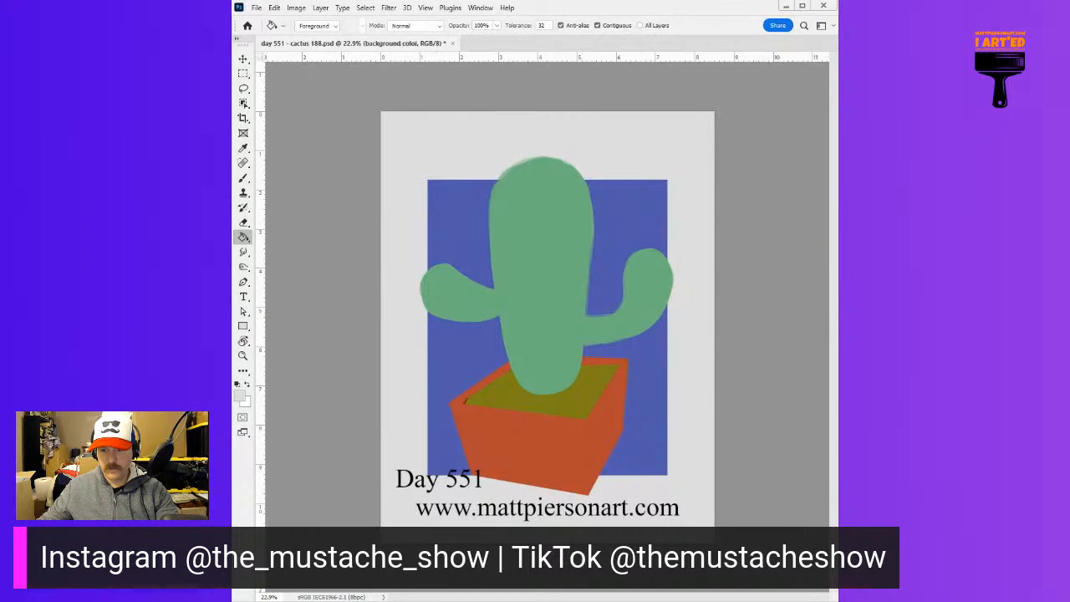
{"action": "key", "text": "alt+bracketleft"}
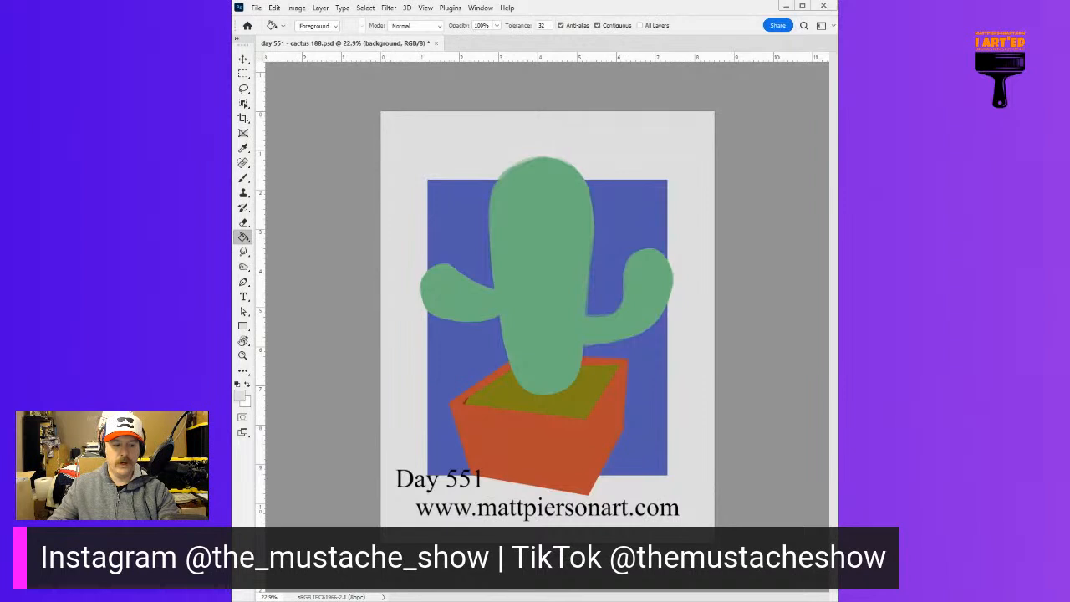
{"action": "key", "text": "b"}
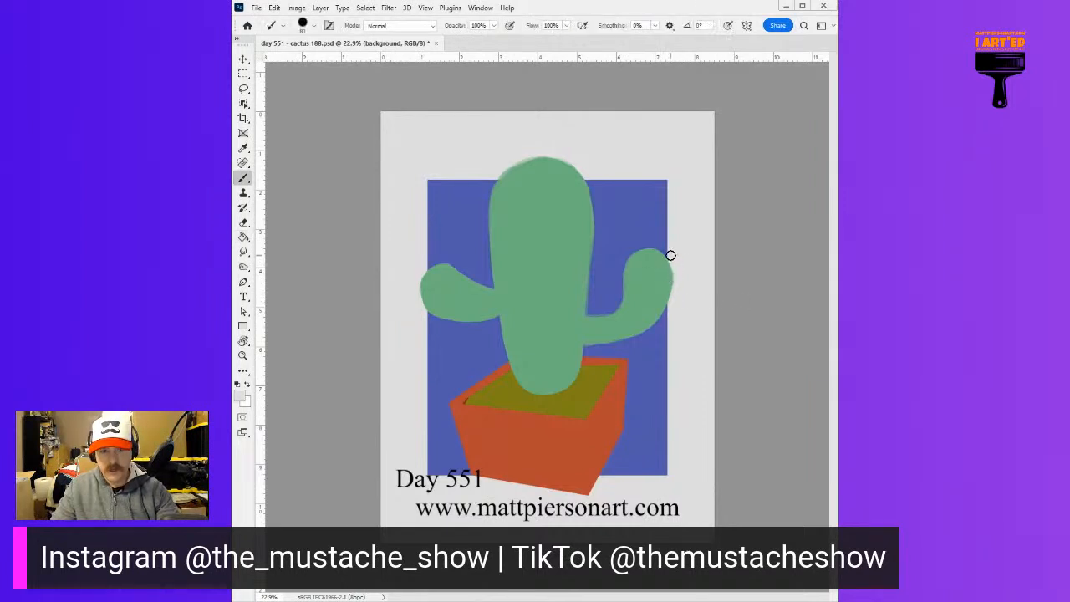
{"action": "key", "text": "e"}
{"action": "left_click", "coordinate": [667, 234]}
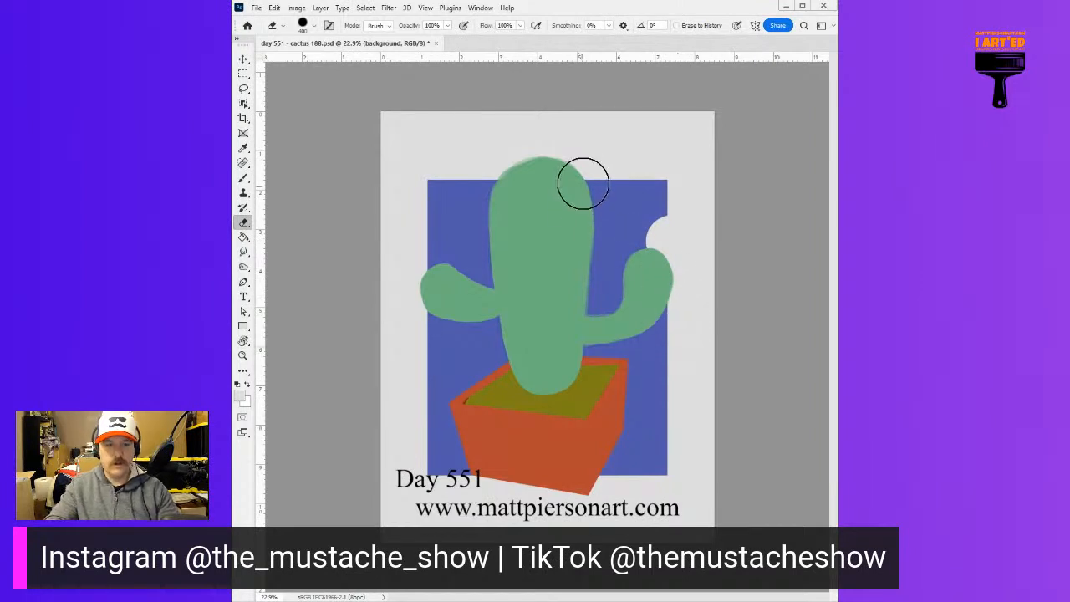
{"action": "left_click", "coordinate": [584, 173]}
{"action": "right_click", "coordinate": [669, 360], "text": "alt"}
{"action": "right_click", "coordinate": [652, 375], "text": "alt"}
{"action": "left_click", "coordinate": [624, 363]}
{"action": "right_click", "coordinate": [566, 269], "text": "alt"}
{"action": "left_click", "coordinate": [509, 292]}
Erase smaller circles of varied sizes from the upper part of the blue rectangle, including its top edge and upper right corner
{"action": "right_click", "coordinate": [479, 238], "text": "alt"}
{"action": "right_click", "coordinate": [459, 172], "text": "alt"}
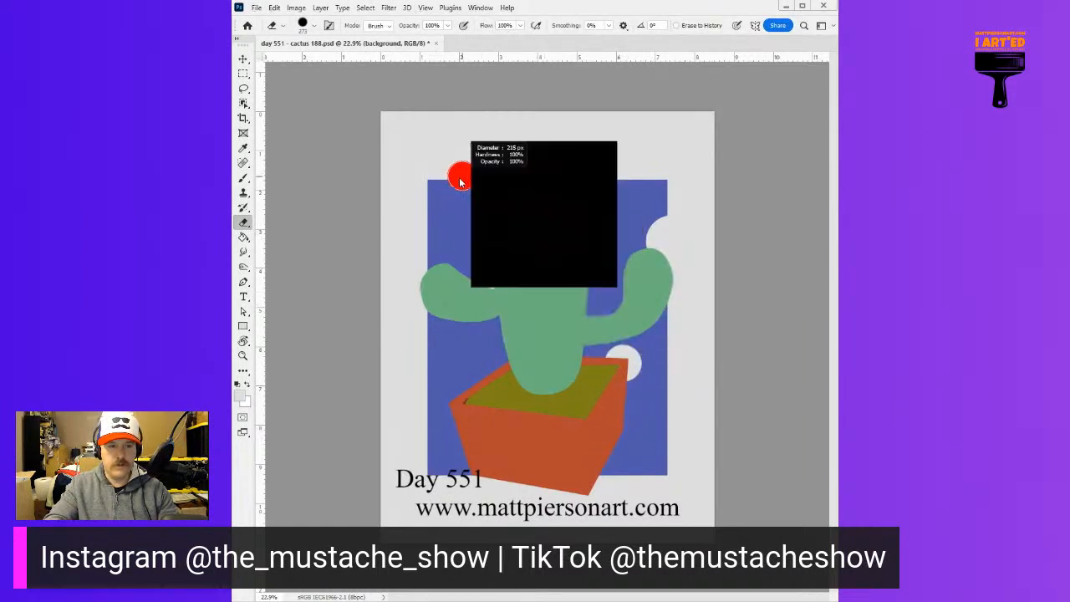
{"action": "left_click", "coordinate": [456, 180]}
{"action": "right_click", "coordinate": [466, 213], "text": "alt"}
{"action": "left_click", "coordinate": [463, 220]}
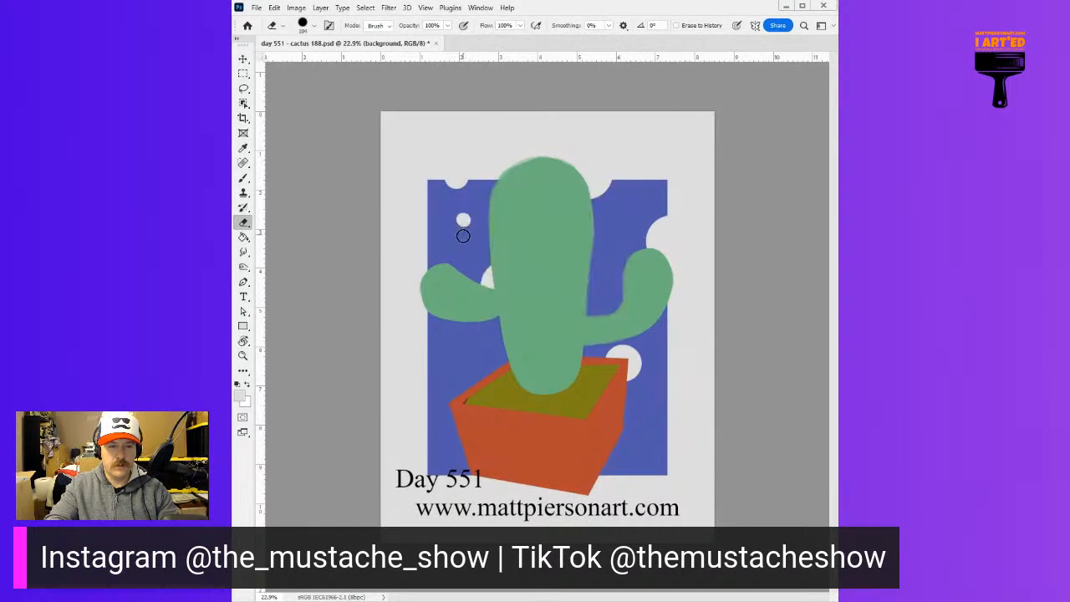
{"action": "left_click", "coordinate": [466, 250]}
{"action": "right_click", "coordinate": [480, 239], "text": "alt"}
{"action": "left_click", "coordinate": [591, 243]}
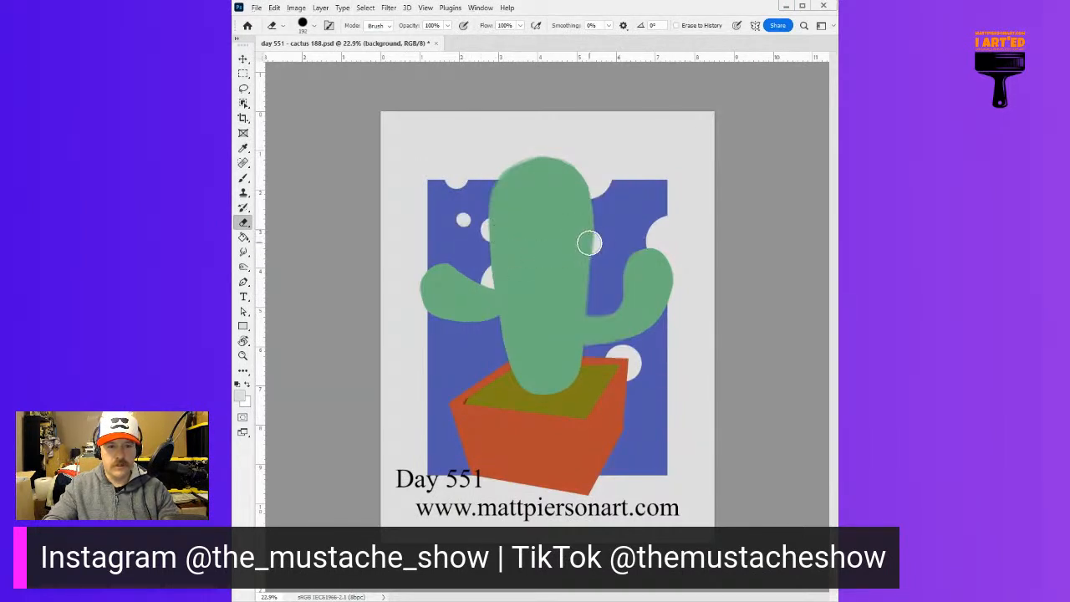
{"action": "right_click", "coordinate": [656, 184], "text": "alt"}
{"action": "left_click", "coordinate": [660, 184]}
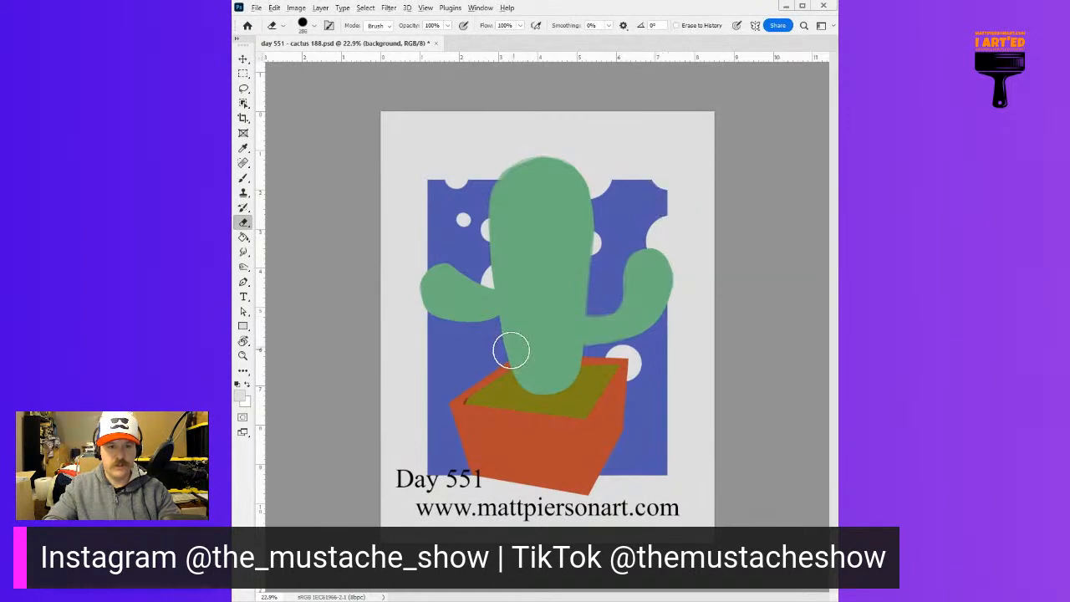
Erase more circles of varied sizes from the lower part of the blue rectangle, around the planter and at the lower right corner
{"action": "right_click", "coordinate": [509, 352], "text": "alt"}
{"action": "left_click", "coordinate": [484, 351]}
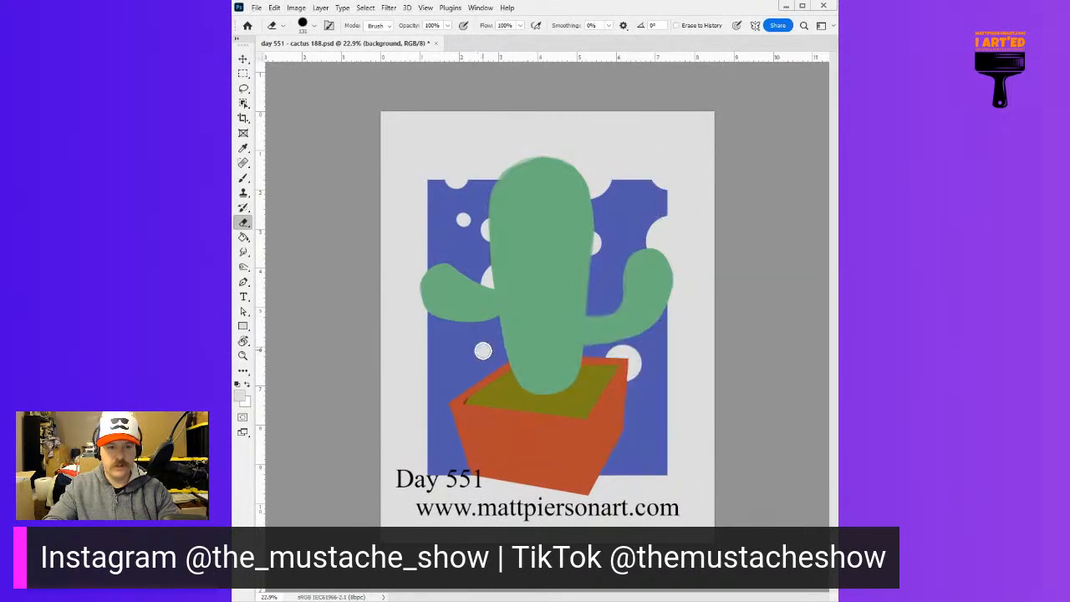
{"action": "left_click", "coordinate": [439, 386]}
{"action": "right_click", "coordinate": [446, 401], "text": "alt"}
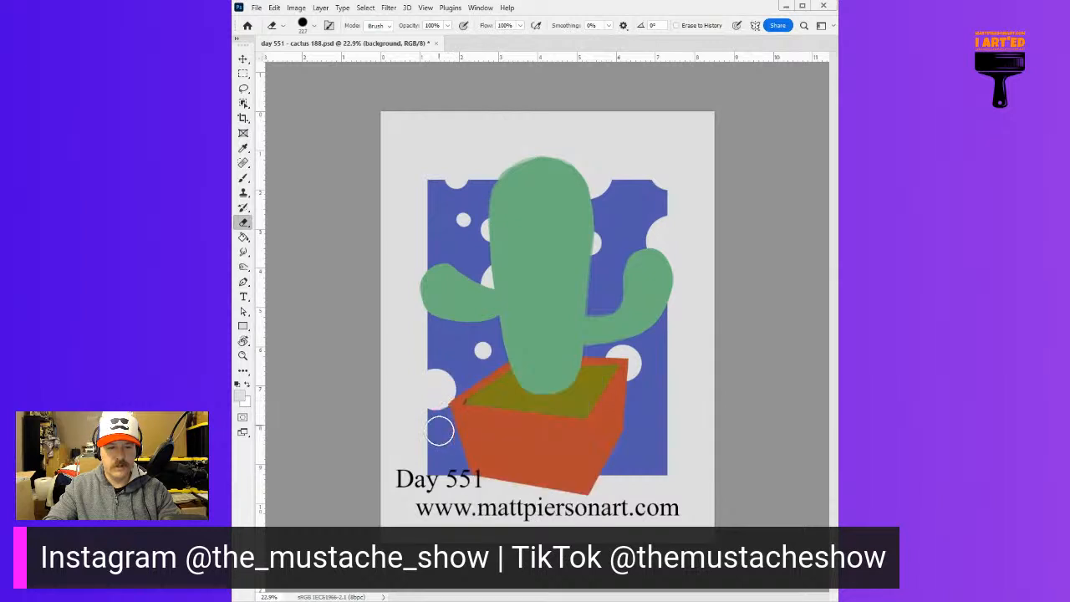
{"action": "left_click", "coordinate": [462, 464]}
{"action": "right_click", "coordinate": [613, 444], "text": "alt"}
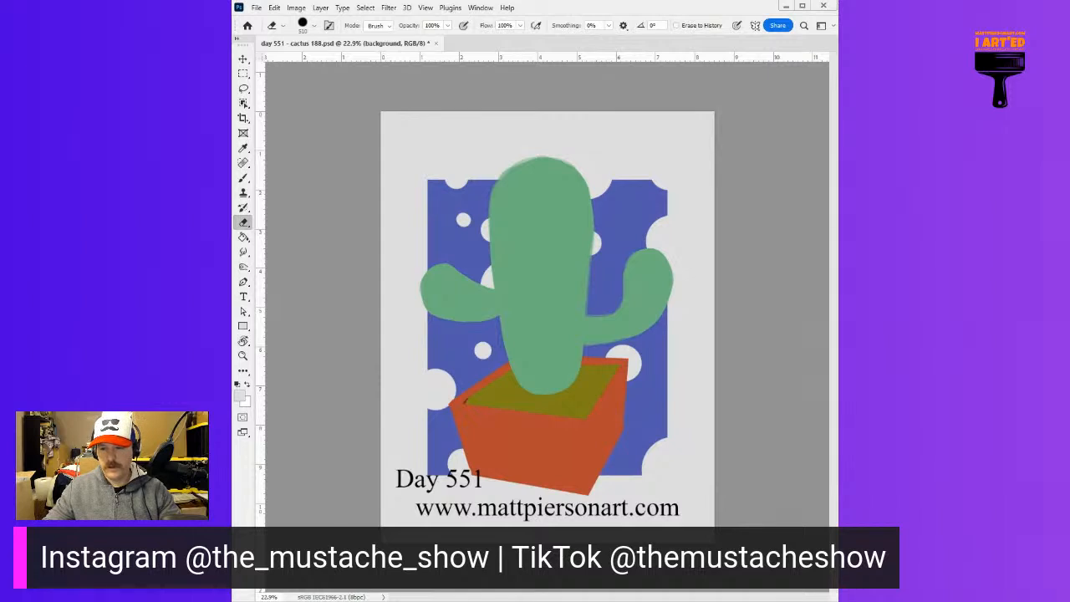
Paint the rectangle's lower right corner turquoise with a diagonal medium-blue band above it, using a large hard brush
{"action": "key", "text": "b"}
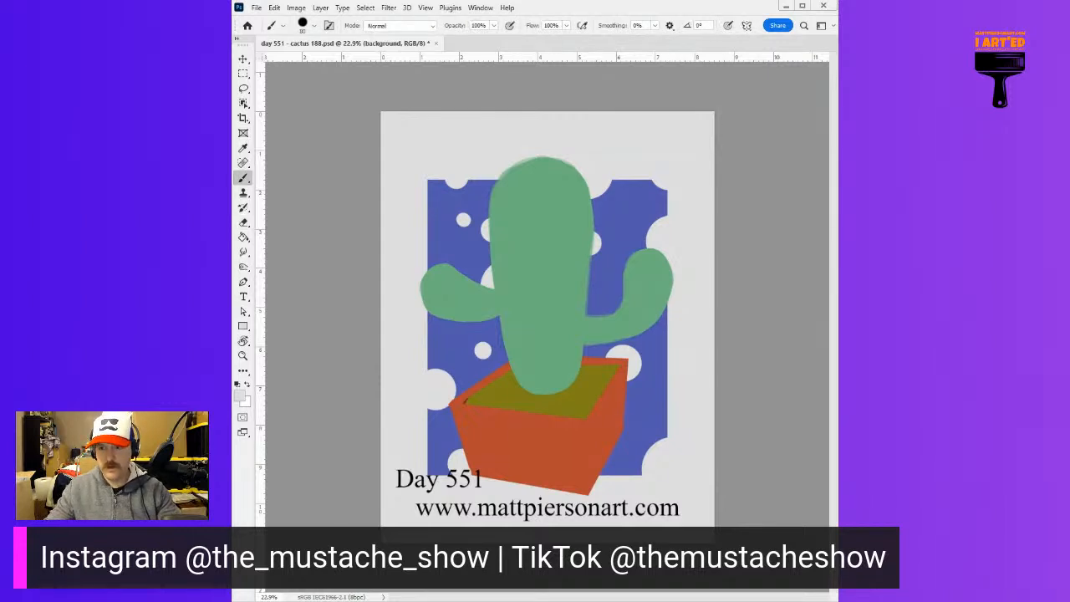
{"action": "left_click_drag", "start_coordinate": [702, 327], "coordinate": [751, 341]}
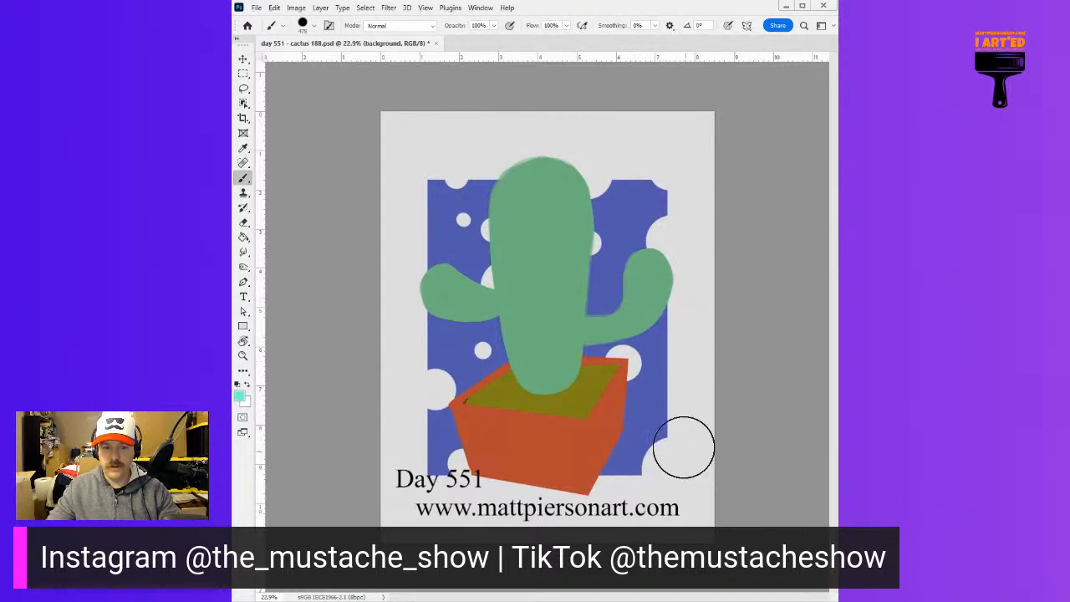
{"action": "mouse_move", "coordinate": [714, 403]}
{"action": "left_mouse_down"}
{"action": "mouse_move", "coordinate": [538, 519]}
{"action": "mouse_move", "coordinate": [730, 378]}
{"action": "mouse_move", "coordinate": [537, 516]}
{"action": "mouse_move", "coordinate": [755, 357]}
{"action": "mouse_move", "coordinate": [576, 510]}
{"action": "mouse_move", "coordinate": [600, 512]}
{"action": "mouse_move", "coordinate": [725, 372]}
{"action": "mouse_move", "coordinate": [510, 510]}
{"action": "mouse_move", "coordinate": [746, 328]}
{"action": "mouse_move", "coordinate": [467, 506]}
{"action": "mouse_move", "coordinate": [753, 281]}
{"action": "mouse_move", "coordinate": [377, 547]}
{"action": "mouse_move", "coordinate": [619, 310]}
{"action": "left_mouse_up"}
{"action": "left_click", "coordinate": [659, 335], "text": "alt"}
{"action": "mouse_move", "coordinate": [698, 262]}
{"action": "left_mouse_down"}
{"action": "mouse_move", "coordinate": [590, 313]}
{"action": "mouse_move", "coordinate": [701, 212]}
{"action": "left_mouse_up"}
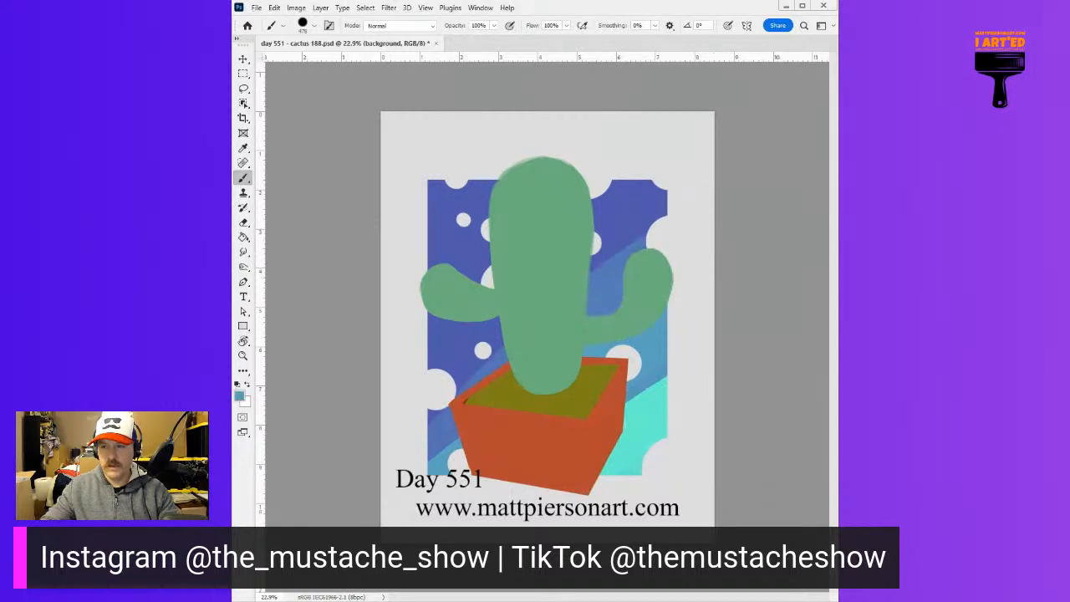
Undo the rough diagonal stroke and paint a wide pink band with purple edges diagonally across the middle of the rectangle
{"action": "mouse_move", "coordinate": [693, 239]}
{"action": "left_mouse_down"}
{"action": "mouse_move", "coordinate": [621, 253]}
{"action": "mouse_move", "coordinate": [319, 447]}
{"action": "mouse_move", "coordinate": [667, 220]}
{"action": "mouse_move", "coordinate": [416, 440]}
{"action": "left_mouse_up"}
{"action": "key", "text": "ctrl+z"}
{"action": "mouse_move", "coordinate": [669, 207]}
{"action": "left_mouse_down"}
{"action": "mouse_move", "coordinate": [413, 428]}
{"action": "mouse_move", "coordinate": [486, 347]}
{"action": "mouse_move", "coordinate": [626, 209]}
{"action": "left_mouse_up"}
{"action": "left_click_drag", "start_coordinate": [623, 268], "coordinate": [614, 270]}
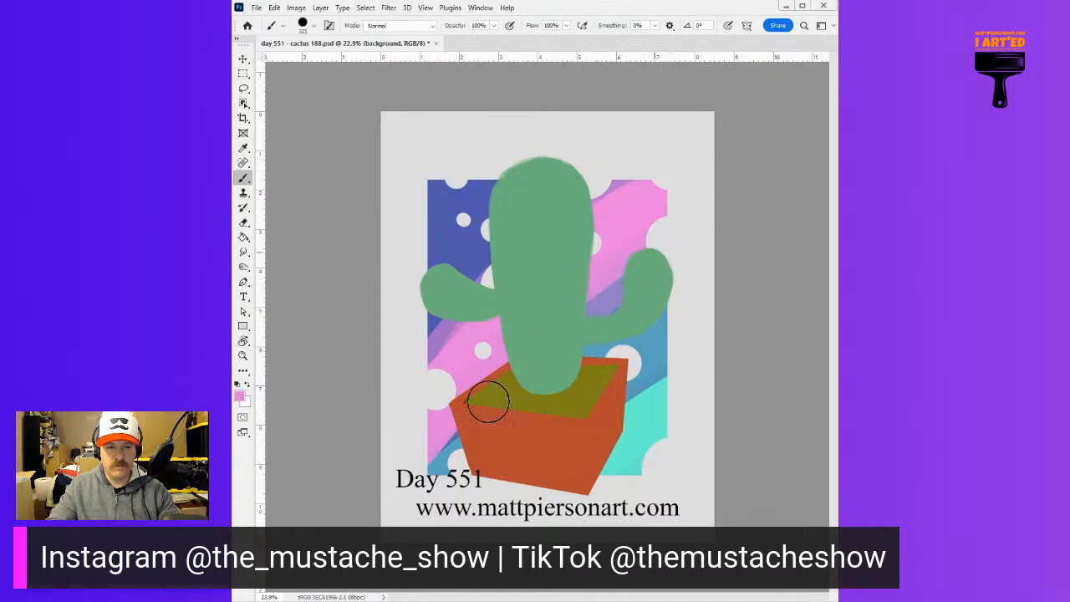
Set the brush hardness to 0% and softly blend the purple edge between the indigo corner and the pink band
{"action": "left_click_drag", "start_coordinate": [667, 320], "coordinate": [681, 323]}
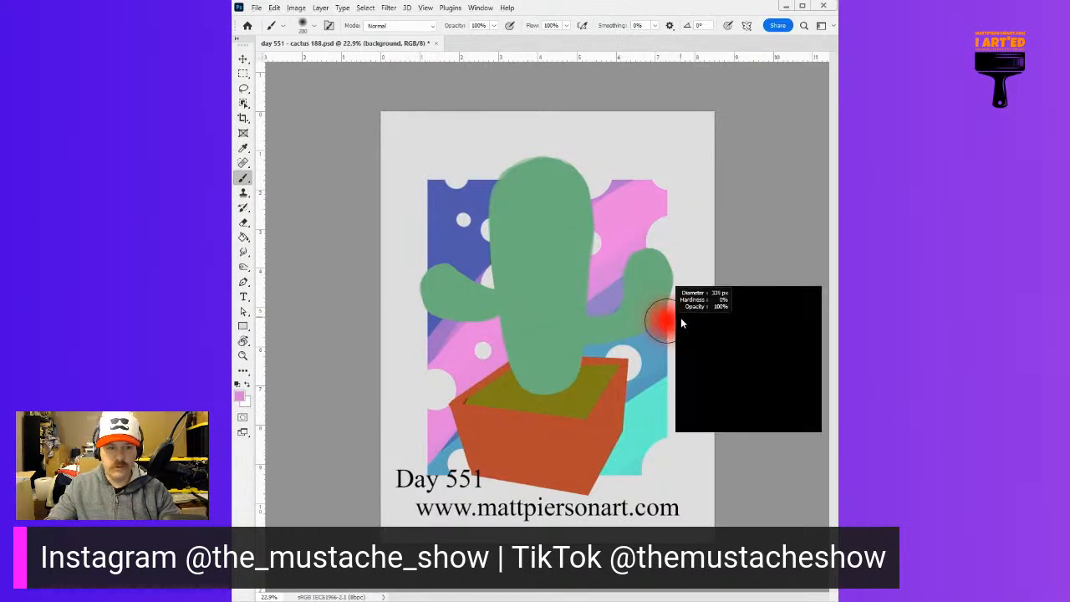
{"action": "left_click", "coordinate": [445, 340], "text": "alt"}
{"action": "left_click_drag", "start_coordinate": [455, 338], "coordinate": [450, 339]}
{"action": "mouse_move", "coordinate": [486, 282]}
{"action": "left_mouse_down"}
{"action": "mouse_move", "coordinate": [558, 216]}
{"action": "mouse_move", "coordinate": [423, 357]}
{"action": "mouse_move", "coordinate": [632, 172]}
{"action": "mouse_move", "coordinate": [407, 397]}
{"action": "mouse_move", "coordinate": [654, 157]}
{"action": "mouse_move", "coordinate": [420, 363]}
{"action": "mouse_move", "coordinate": [454, 334]}
{"action": "mouse_move", "coordinate": [409, 391]}
{"action": "mouse_move", "coordinate": [662, 148]}
{"action": "left_mouse_up"}
{"action": "left_click", "coordinate": [452, 333], "text": "alt"}
{"action": "left_click", "coordinate": [602, 210], "text": "alt"}
{"action": "mouse_move", "coordinate": [606, 210]}
{"action": "left_mouse_down"}
{"action": "mouse_move", "coordinate": [691, 154]}
{"action": "mouse_move", "coordinate": [556, 242]}
{"action": "mouse_move", "coordinate": [688, 156]}
{"action": "mouse_move", "coordinate": [456, 332]}
{"action": "left_mouse_up"}
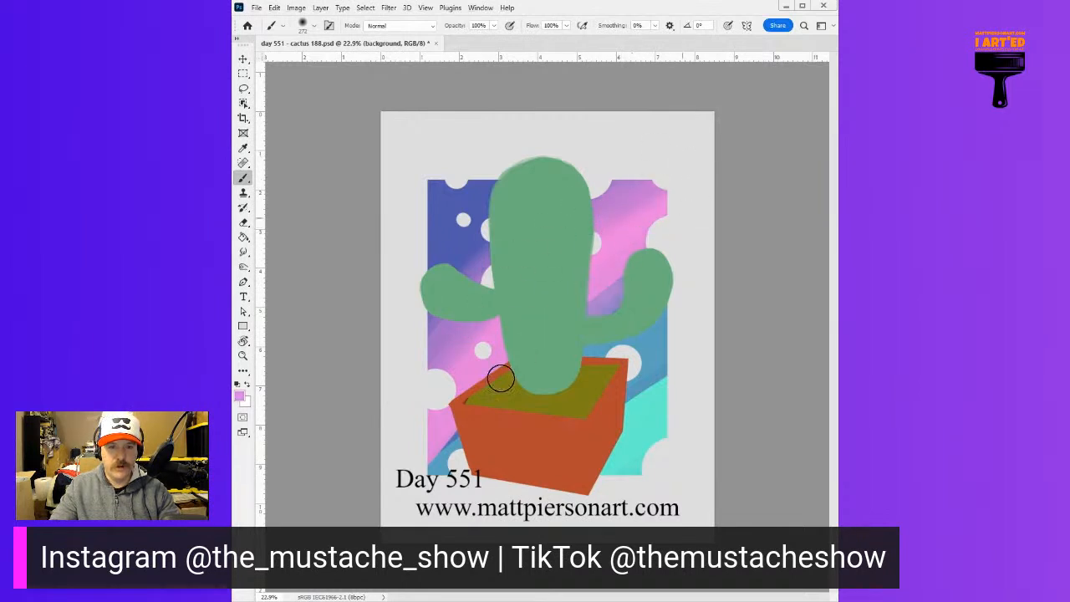
Blend the transitions from the pink band through blue into the turquoise corner, using colors sampled from the rectangle
{"action": "left_click", "coordinate": [632, 327], "text": "alt"}
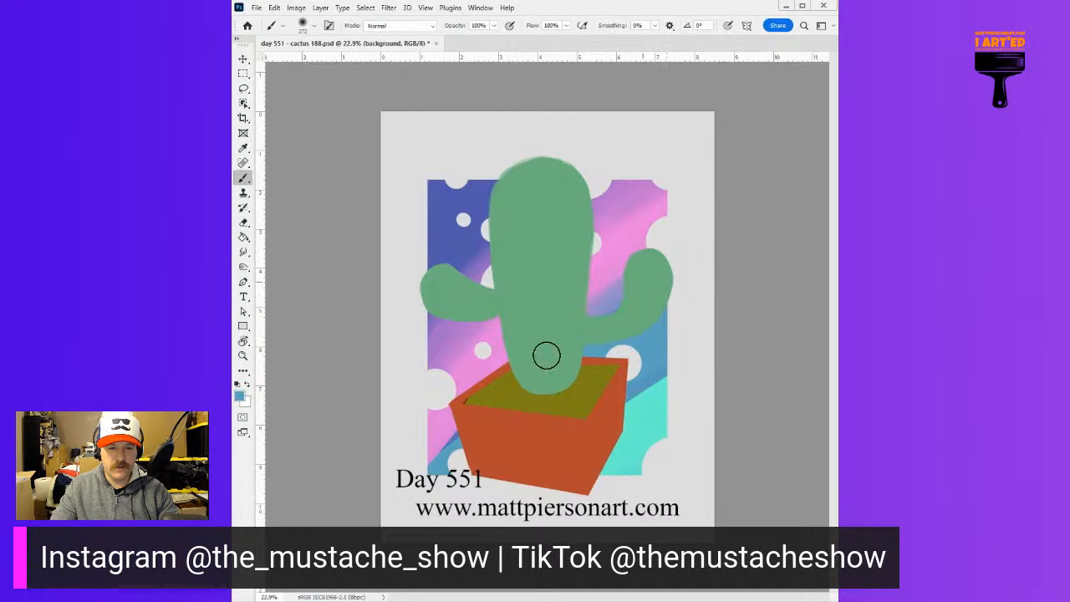
{"action": "left_click", "coordinate": [640, 214], "text": "alt"}
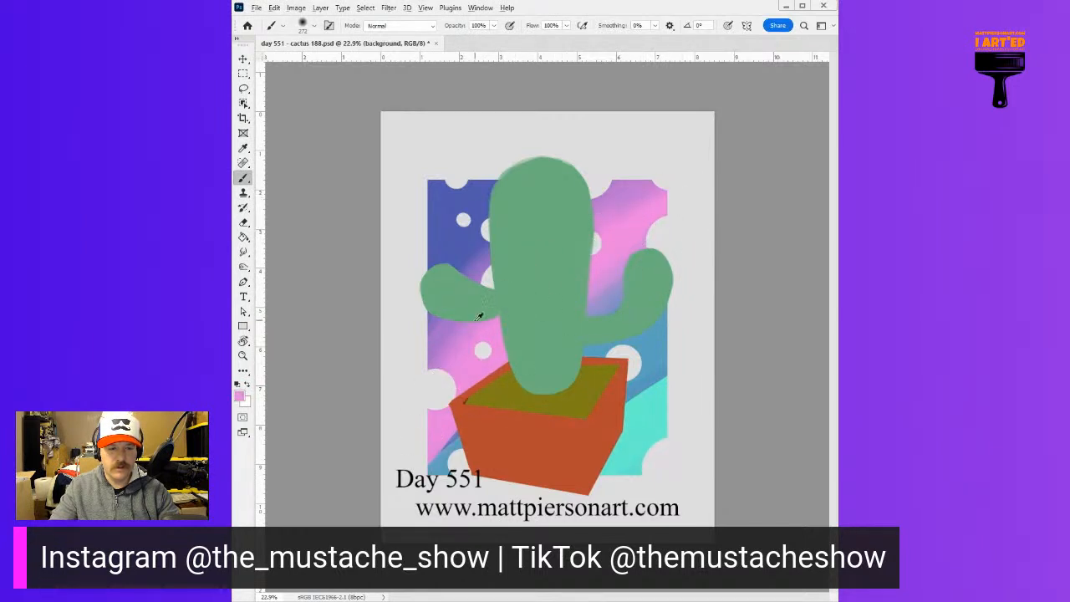
{"action": "left_click", "coordinate": [453, 339], "text": "alt"}
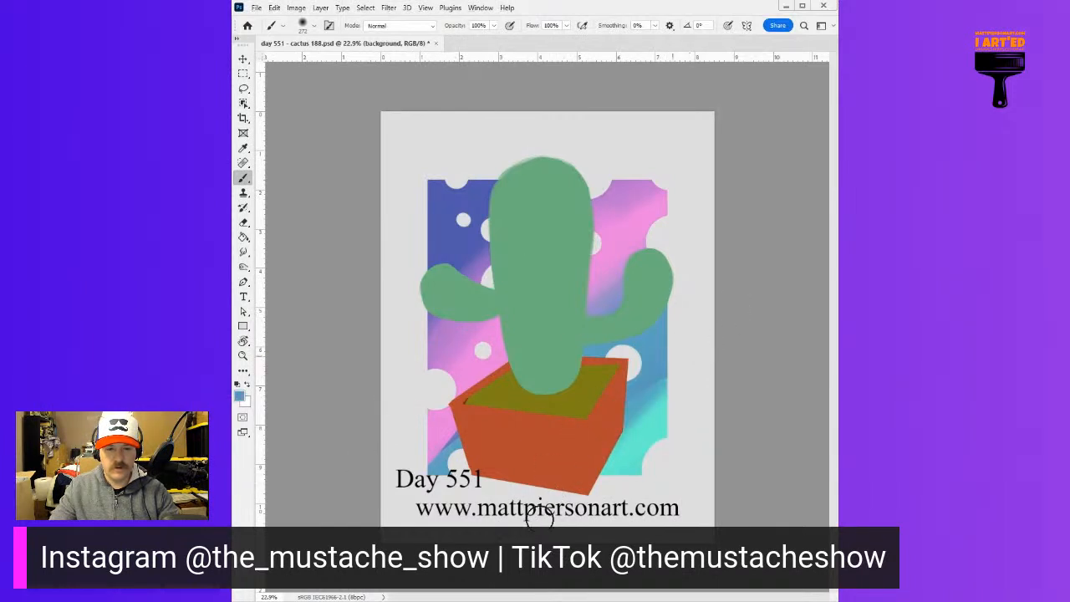
{"action": "left_click", "coordinate": [666, 403], "text": "alt"}
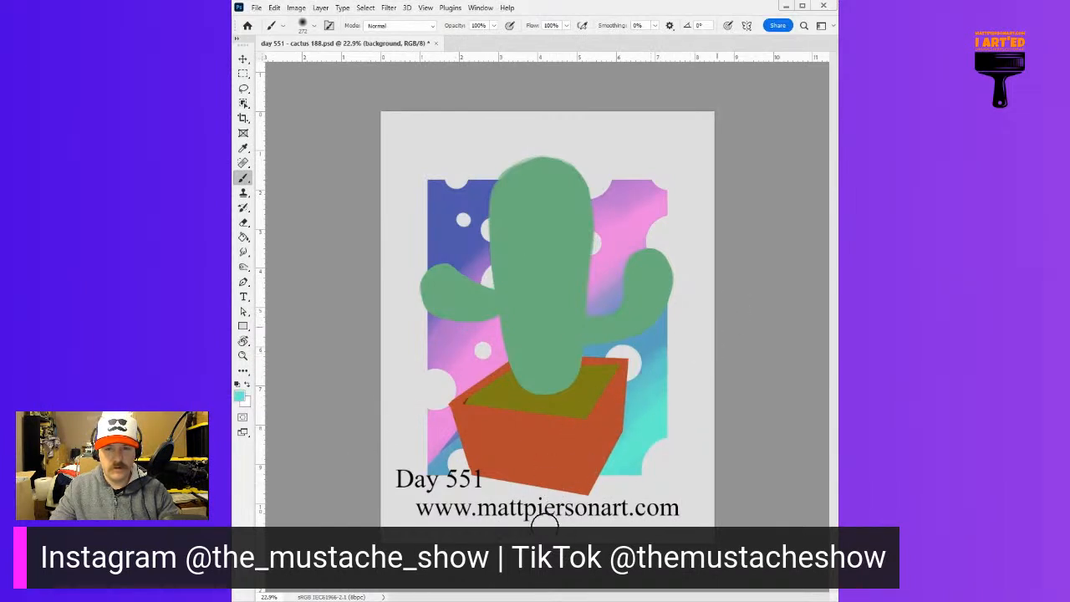
{"action": "left_click", "coordinate": [660, 363], "text": "alt"}
{"action": "left_click_drag", "start_coordinate": [609, 406], "coordinate": [547, 480]}
Soften the indigo-to-purple transition in the rectangle's upper left and retouch the pink and blue bands with sampled colors
{"action": "left_click", "coordinate": [478, 265], "text": "alt"}
{"action": "left_click_drag", "start_coordinate": [564, 176], "coordinate": [406, 339]}
{"action": "left_click", "coordinate": [434, 253], "text": "alt"}
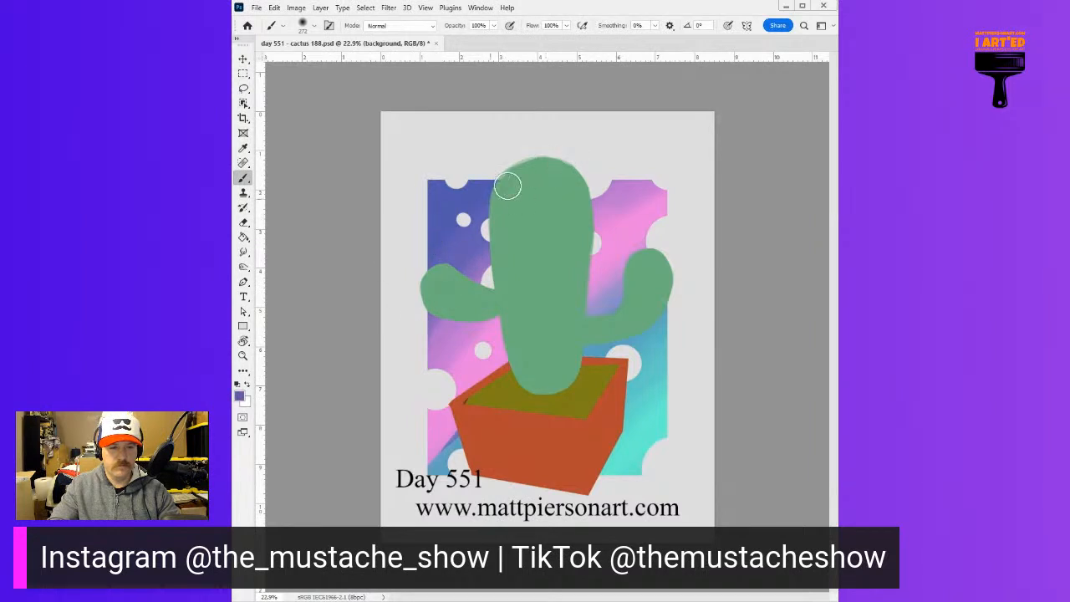
{"action": "left_click", "coordinate": [443, 326], "text": "alt"}
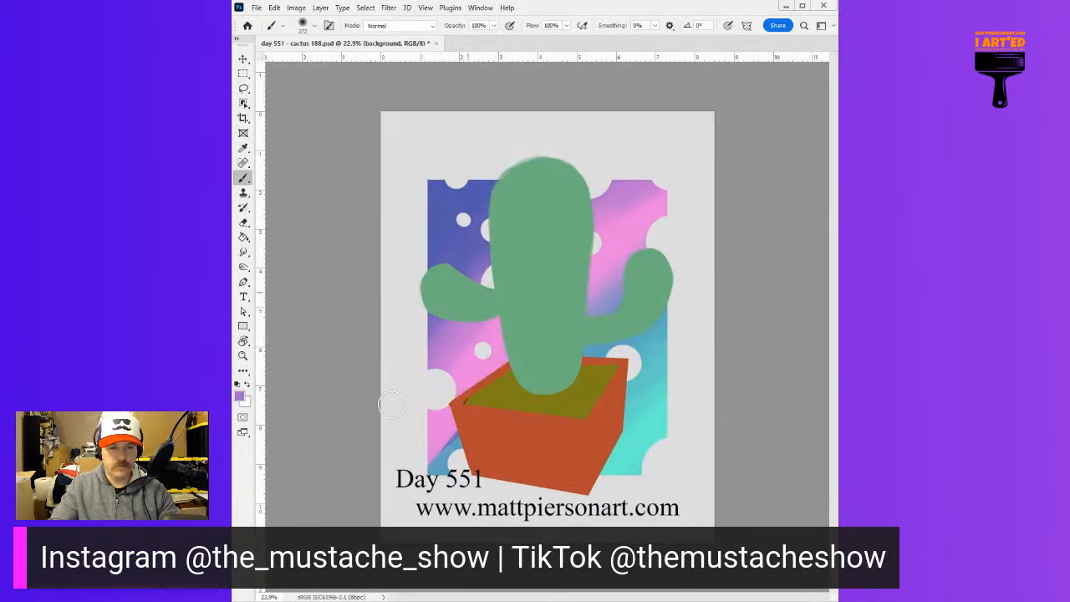
{"action": "left_click", "coordinate": [634, 217], "text": "alt"}
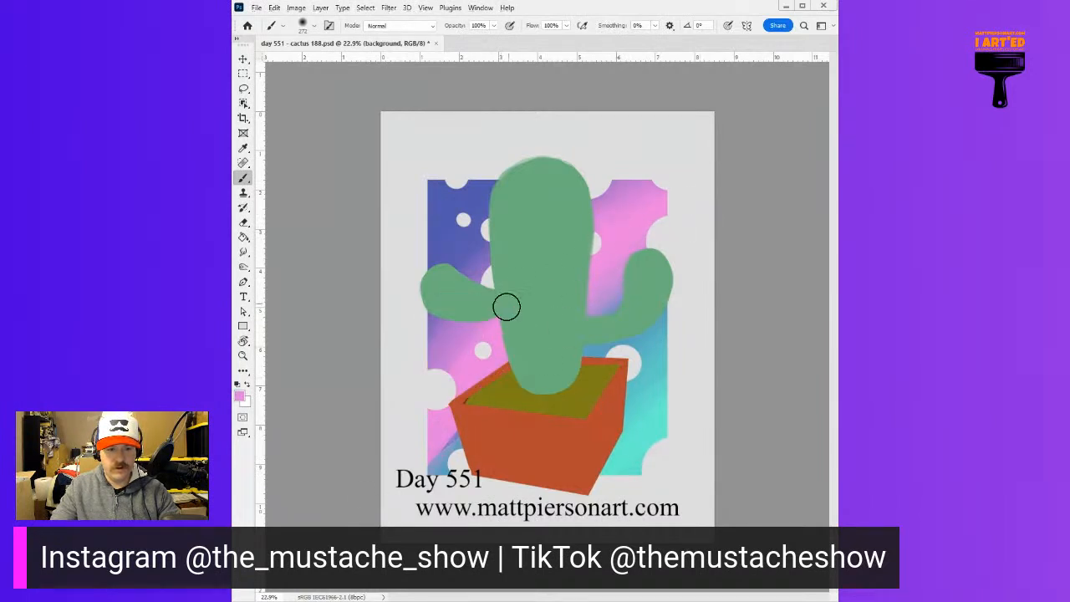
{"action": "left_click", "coordinate": [667, 320], "text": "alt"}
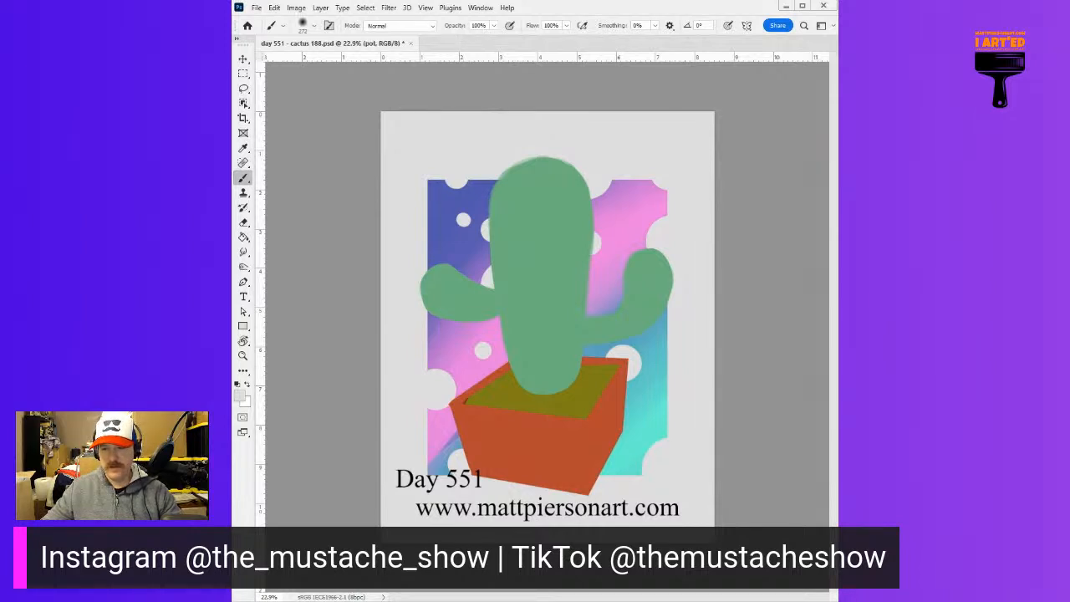
Create a new layer and shade the planter's right side dark red-brown with a textured brush
{"action": "key", "text": "ctrl+alt+shift+n"}
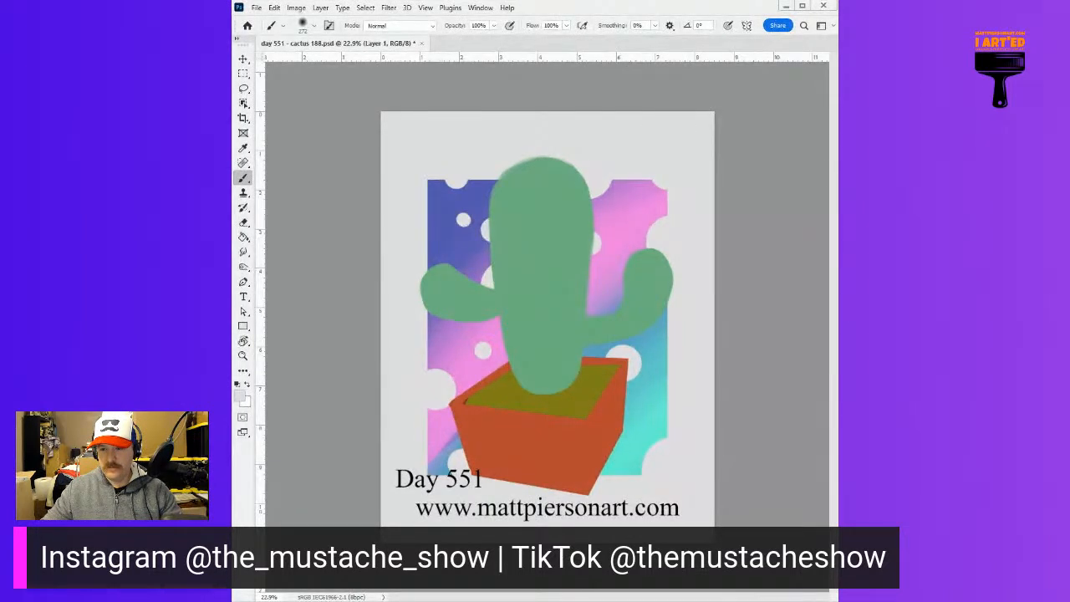
{"action": "left_click", "coordinate": [606, 423], "text": "alt"}
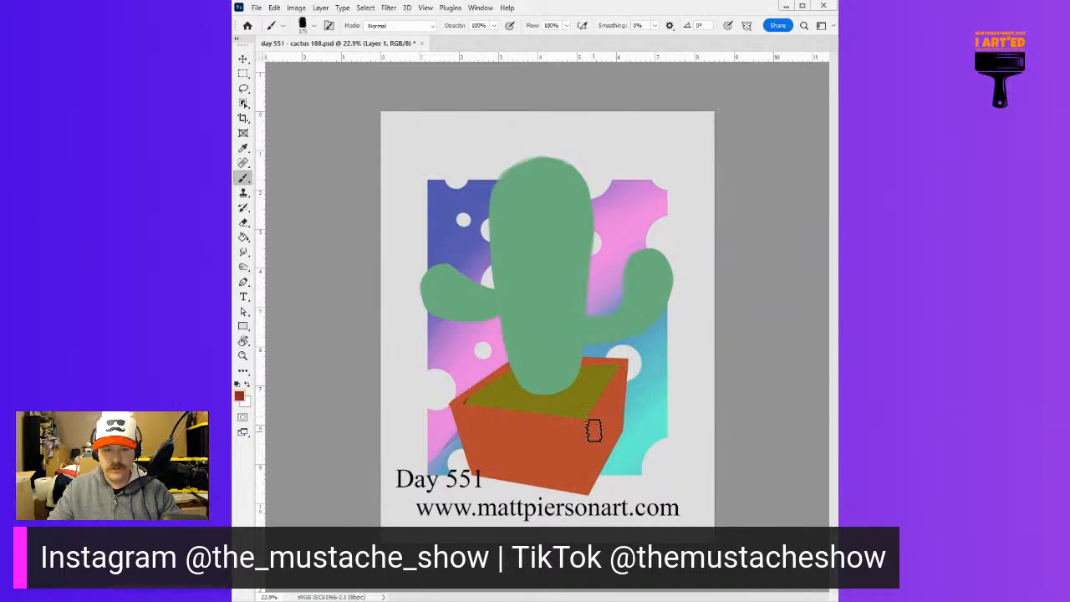
{"action": "mouse_move", "coordinate": [599, 399]}
{"action": "left_mouse_down"}
{"action": "mouse_move", "coordinate": [596, 500]}
{"action": "mouse_move", "coordinate": [618, 461]}
{"action": "left_mouse_up"}
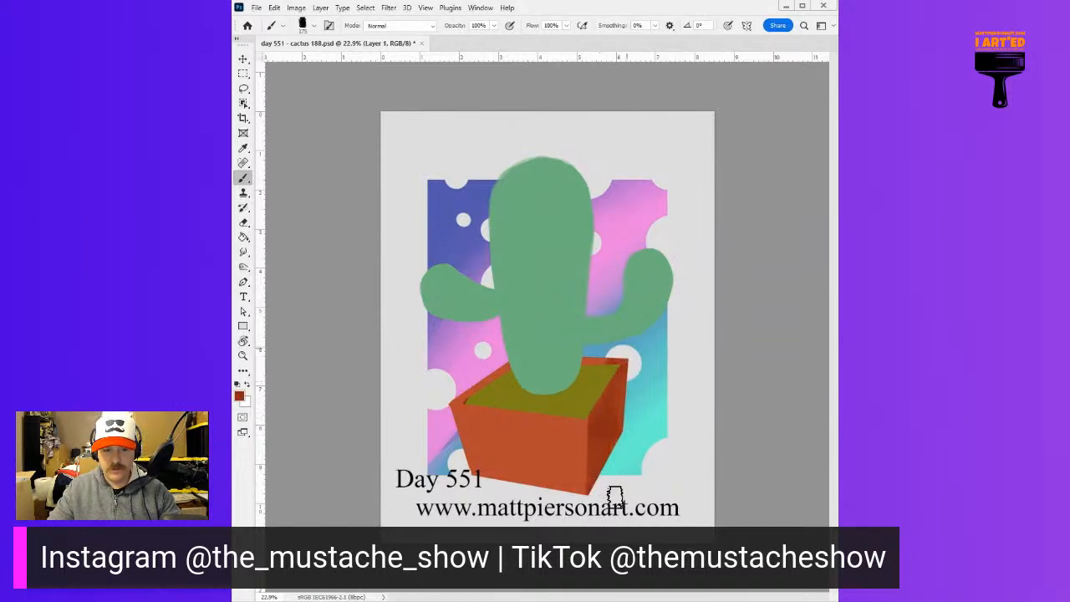
Texture the planter's front face with lighter orange tones and deepen the red-brown shading on its right side near the corner
{"action": "left_click", "coordinate": [573, 423], "text": "alt"}
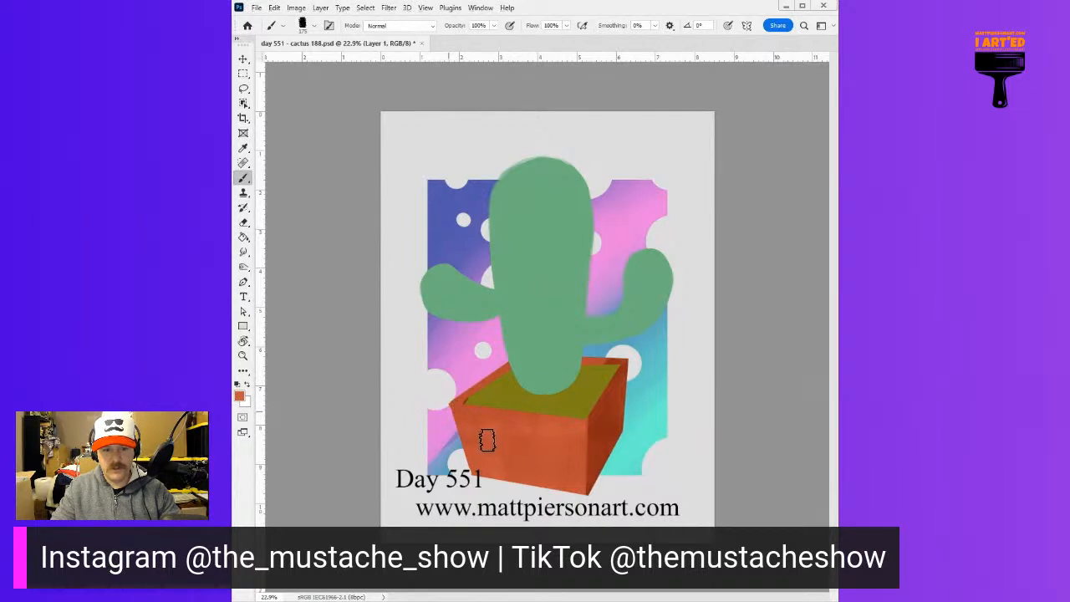
{"action": "left_click_drag", "start_coordinate": [585, 453], "coordinate": [592, 454]}
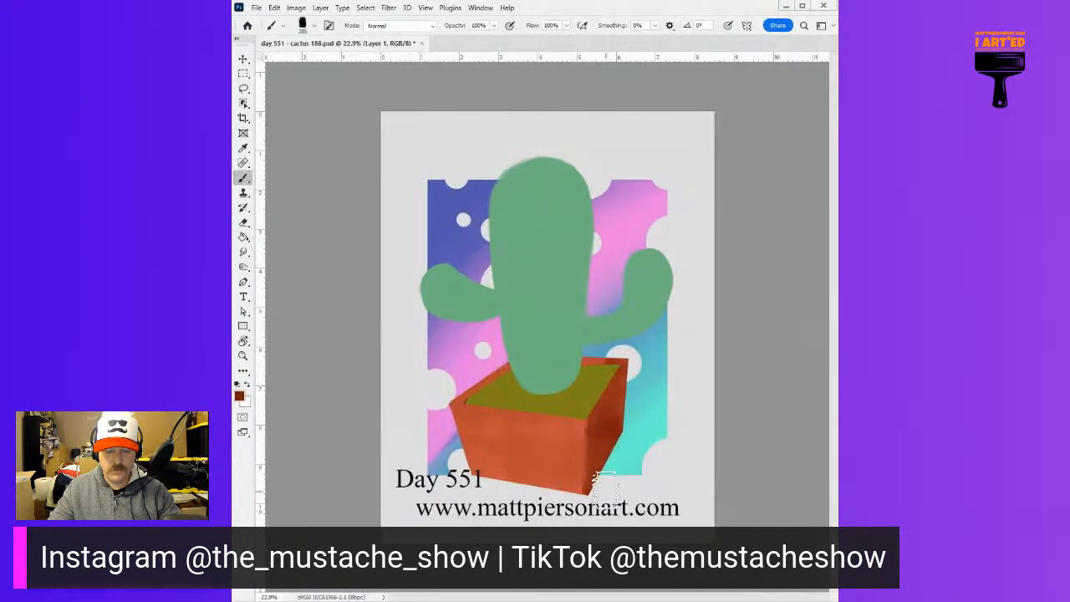
{"action": "left_click", "coordinate": [594, 434], "text": "alt"}
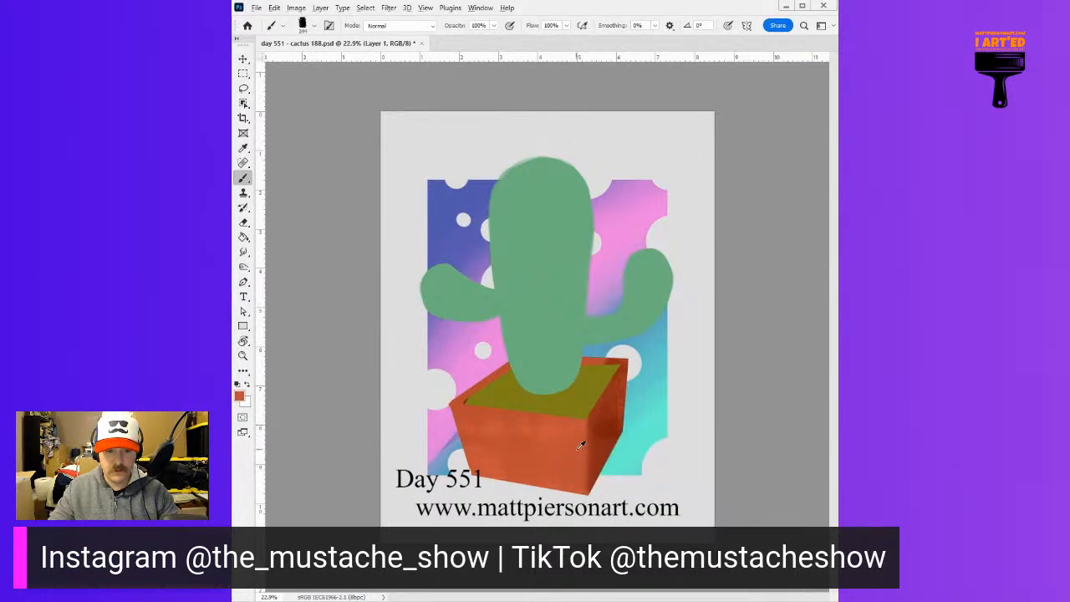
{"action": "left_click_drag", "start_coordinate": [571, 418], "coordinate": [590, 430]}
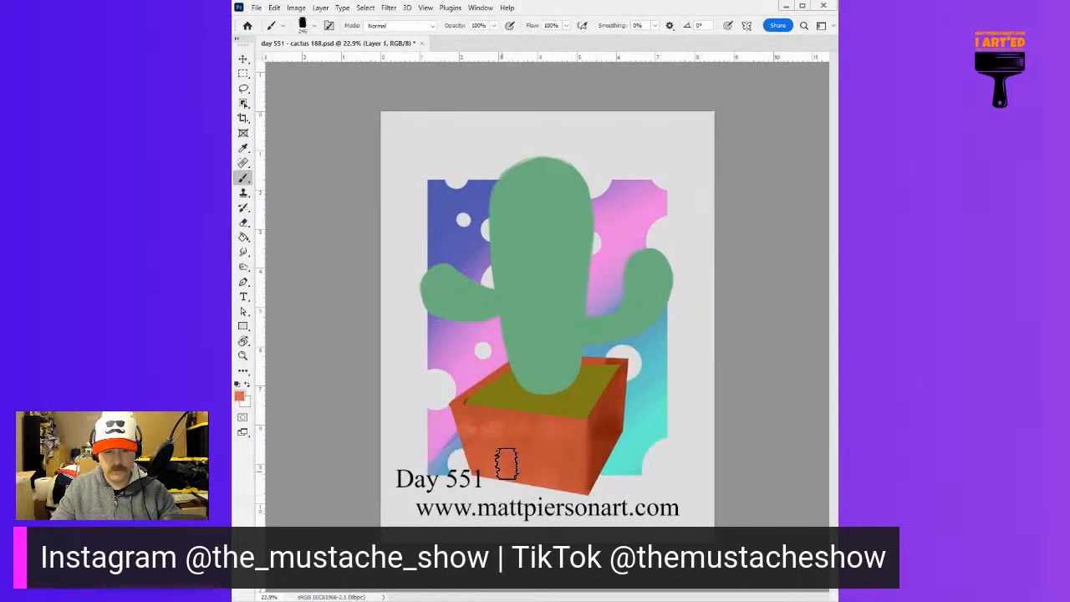
{"action": "left_click_drag", "start_coordinate": [631, 478], "coordinate": [640, 478]}
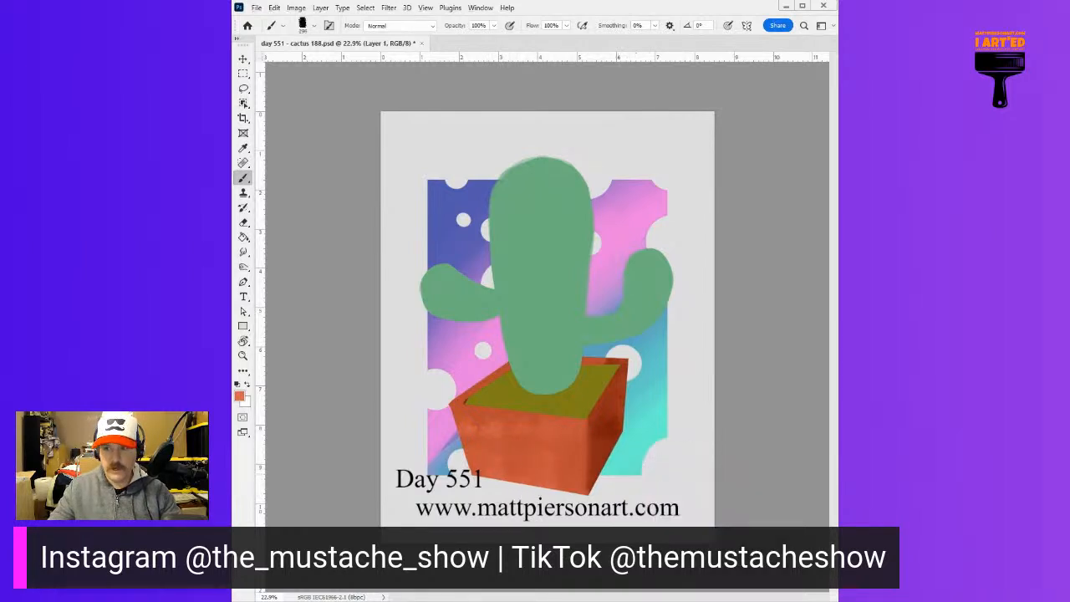
{"action": "left_click_drag", "start_coordinate": [683, 433], "coordinate": [667, 433]}
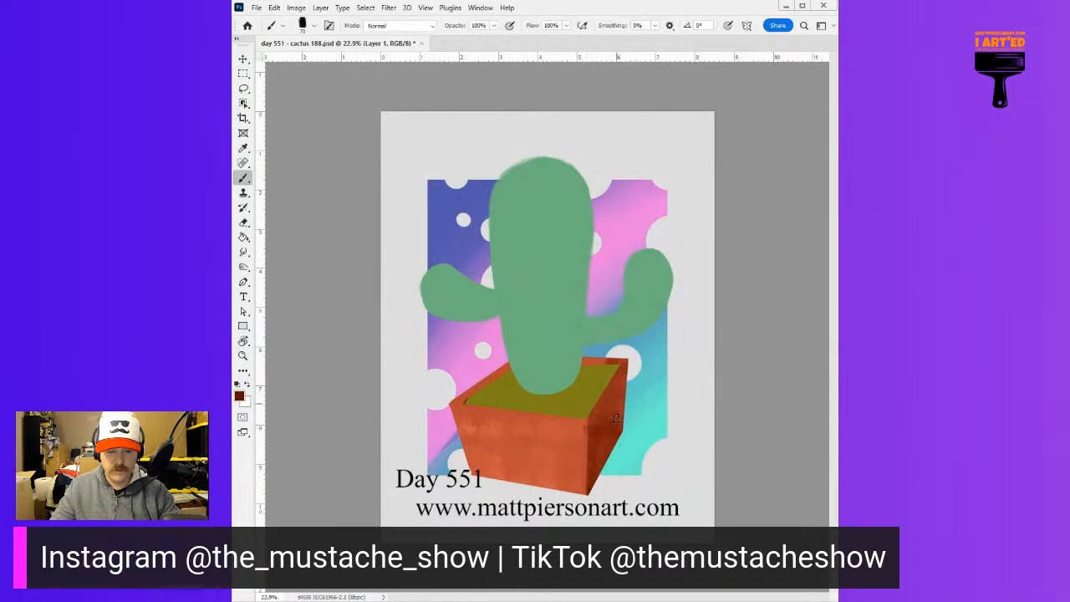
{"action": "left_click", "coordinate": [585, 428], "text": "alt"}
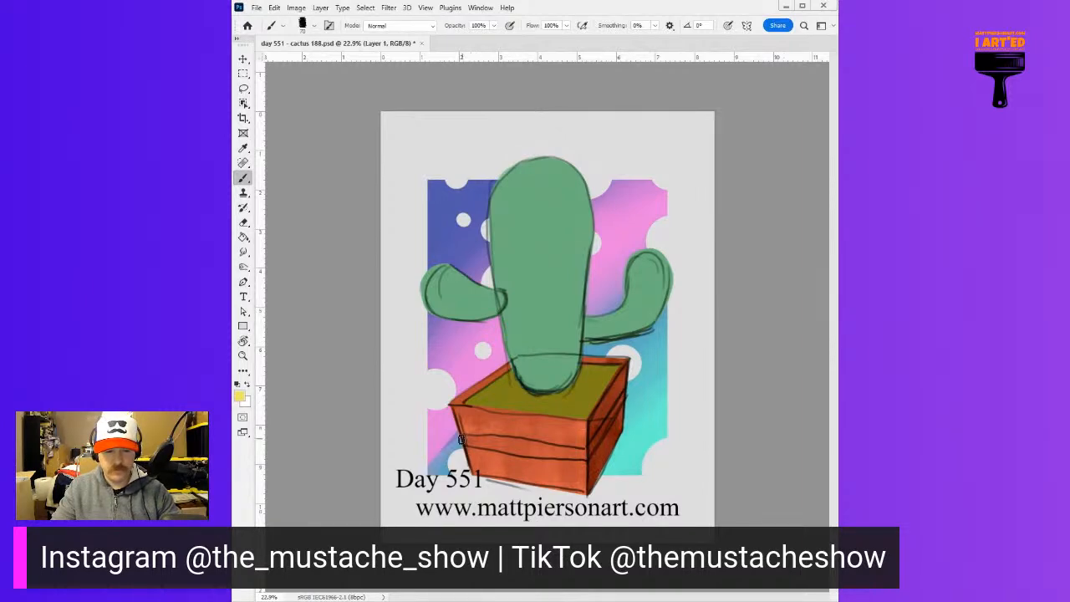
Paint a yellow stripe across the planter's front face between the sketched band lines
{"action": "key", "text": "r"}
{"action": "mouse_move", "coordinate": [445, 416]}
{"action": "left_mouse_down"}
{"action": "mouse_move", "coordinate": [414, 355]}
{"action": "mouse_move", "coordinate": [612, 206]}
{"action": "mouse_move", "coordinate": [459, 375]}
{"action": "mouse_move", "coordinate": [449, 256]}
{"action": "mouse_move", "coordinate": [428, 351]}
{"action": "mouse_move", "coordinate": [428, 262]}
{"action": "mouse_move", "coordinate": [424, 301]}
{"action": "left_mouse_up"}
{"action": "key", "text": "b"}
{"action": "key", "text": "r"}
{"action": "key", "text": "b"}
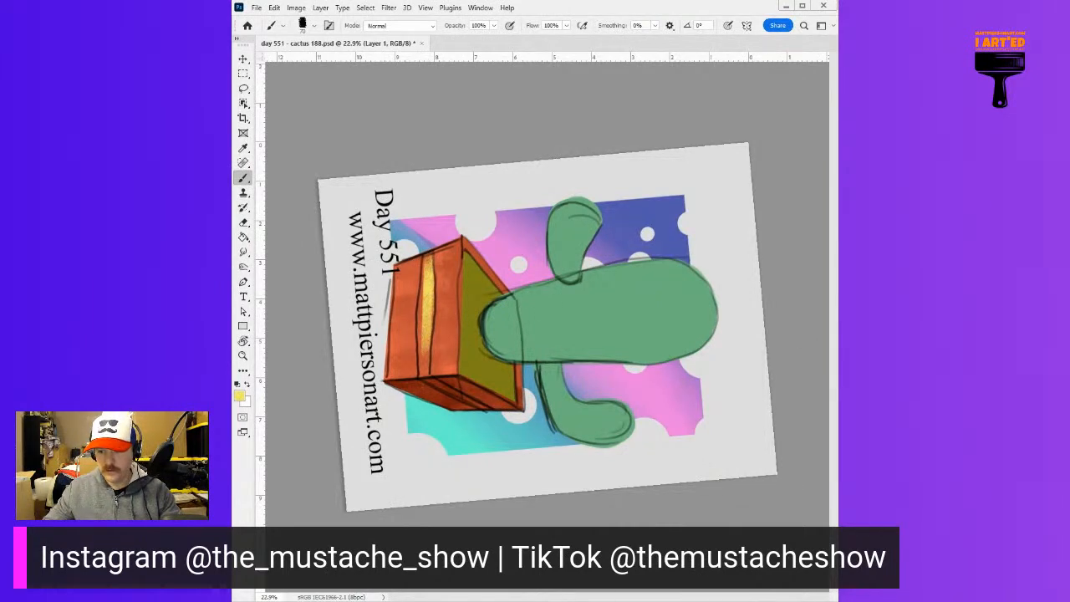
Undo the yellow strokes and repaint the stripe across the planter's front on a new layer, following the sketched band
{"action": "key", "text": "ctrl+z"}
{"action": "key", "text": "ctrl+z"}
{"action": "key", "text": "ctrl+z"}
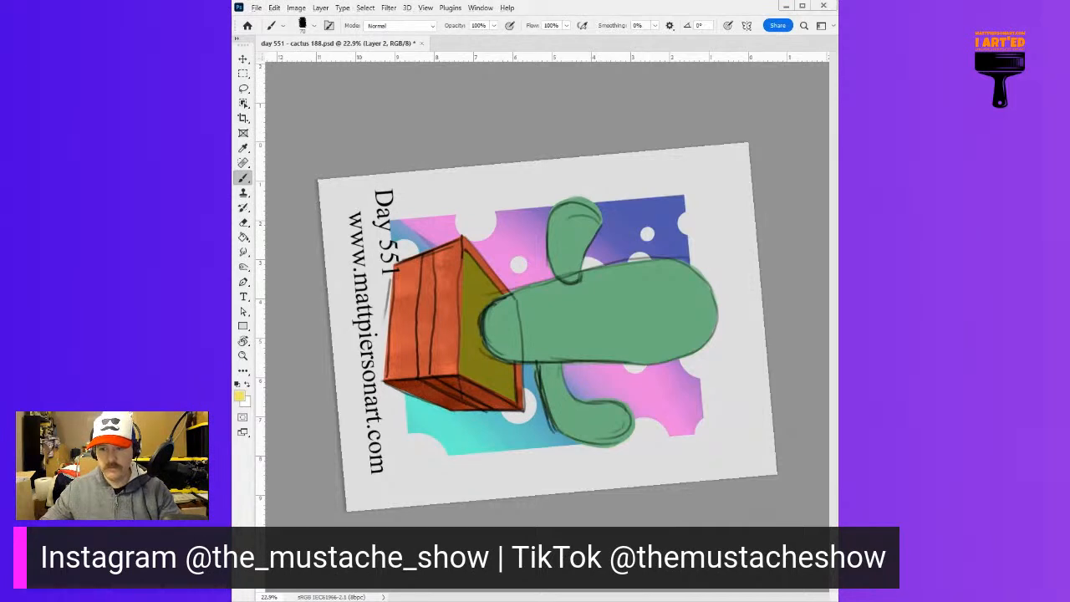
{"action": "mouse_move", "coordinate": [424, 266]}
{"action": "left_mouse_down"}
{"action": "mouse_move", "coordinate": [424, 379]}
{"action": "mouse_move", "coordinate": [425, 258]}
{"action": "left_mouse_up"}
{"action": "key", "text": "ctrl+z"}
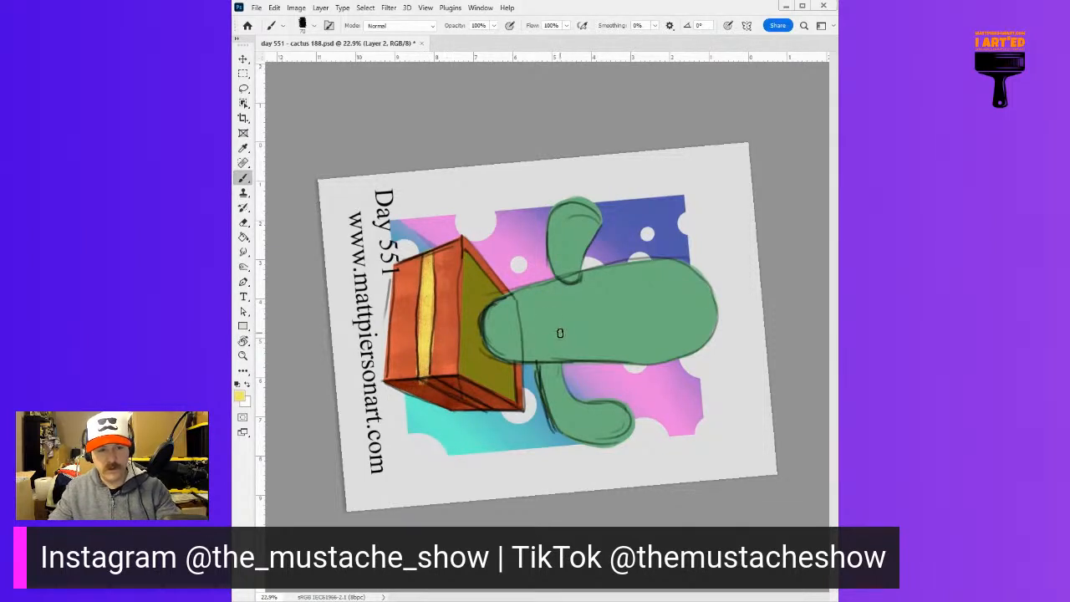
{"action": "key", "text": "Escape"}
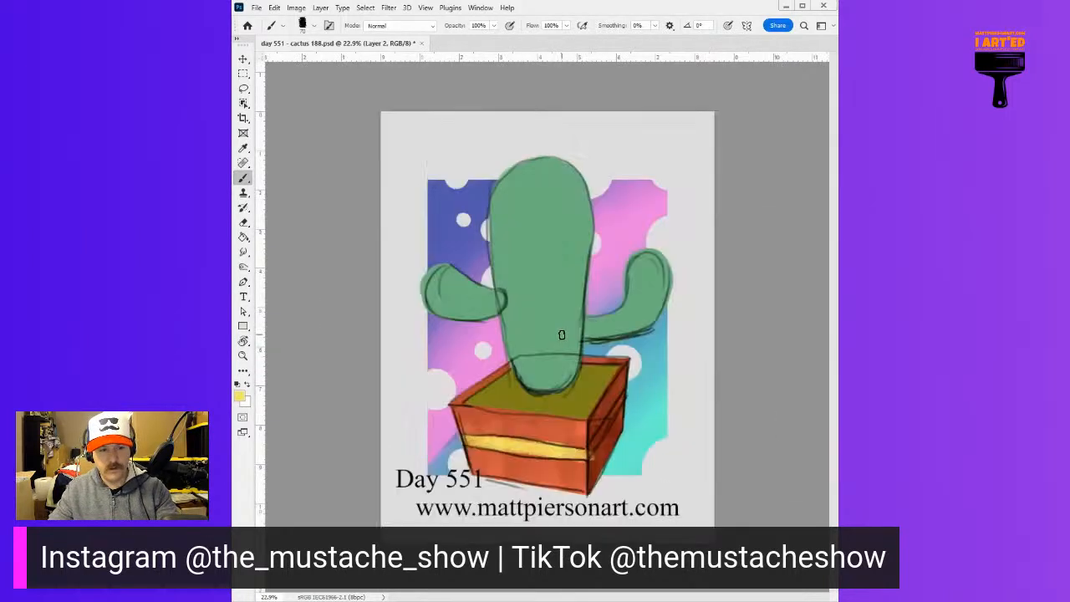
Continue the stripe around the planter's shaded right side in dark olive and touch it up with sampled tones
{"action": "left_click", "coordinate": [610, 431], "text": "alt"}
{"action": "left_click_drag", "start_coordinate": [679, 389], "coordinate": [683, 389]}
{"action": "mouse_move", "coordinate": [597, 437]}
{"action": "left_mouse_down"}
{"action": "mouse_move", "coordinate": [634, 385]}
{"action": "mouse_move", "coordinate": [608, 426]}
{"action": "left_mouse_up"}
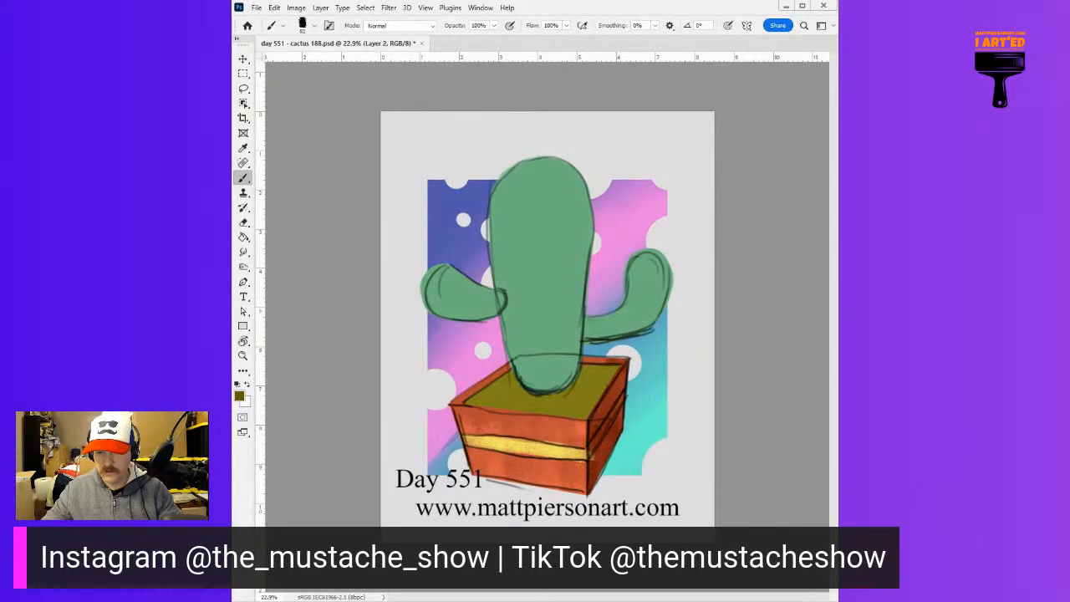
{"action": "left_click_drag", "start_coordinate": [594, 450], "coordinate": [622, 396]}
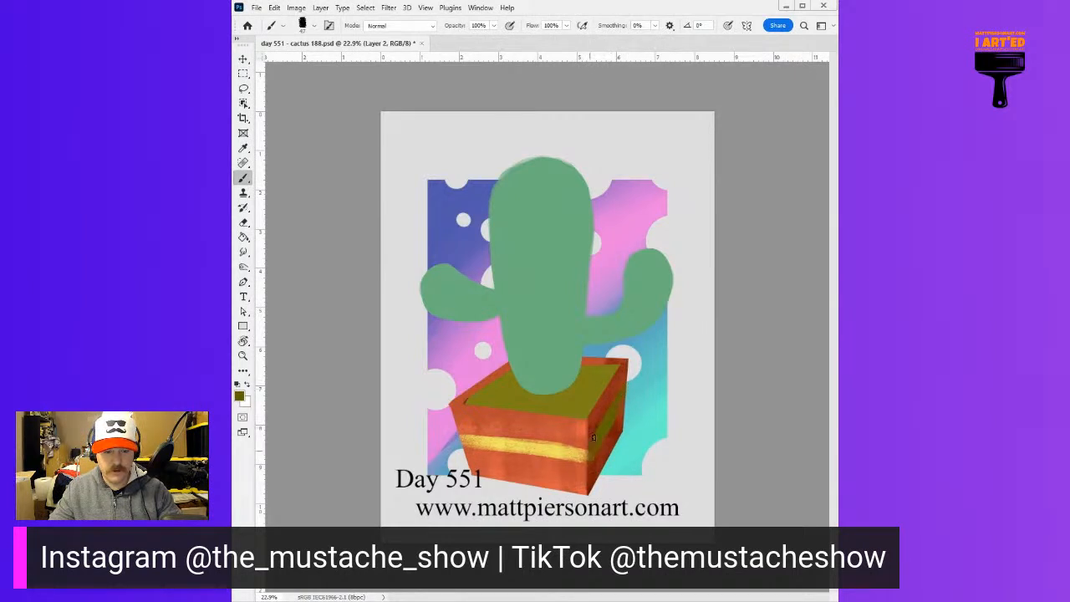
{"action": "left_click", "coordinate": [563, 454], "text": "alt"}
{"action": "left_click", "coordinate": [599, 434], "text": "alt"}
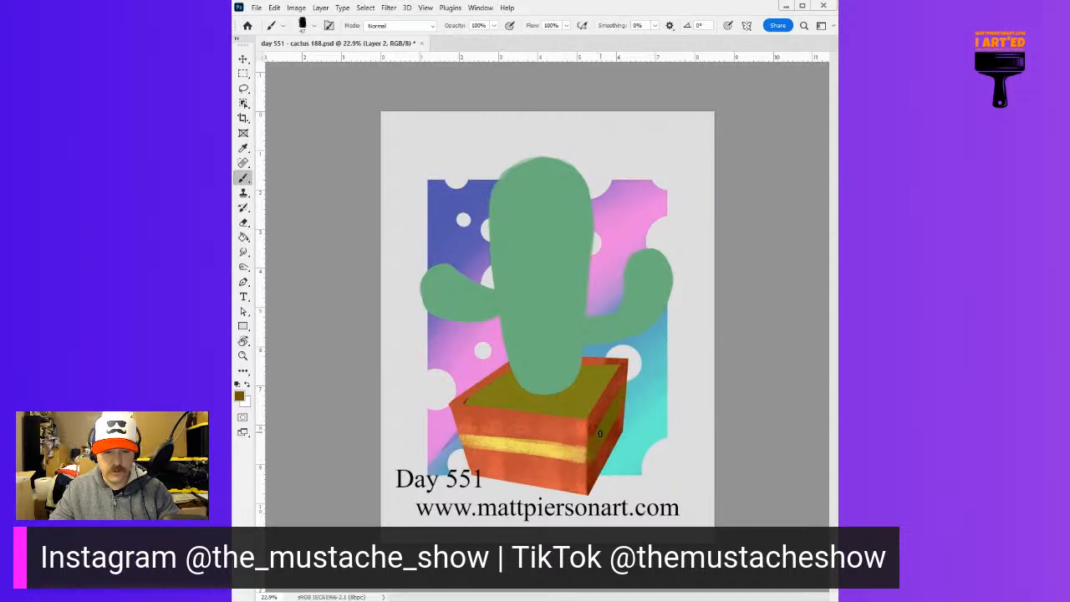
{"action": "left_click", "coordinate": [601, 418], "text": "alt"}
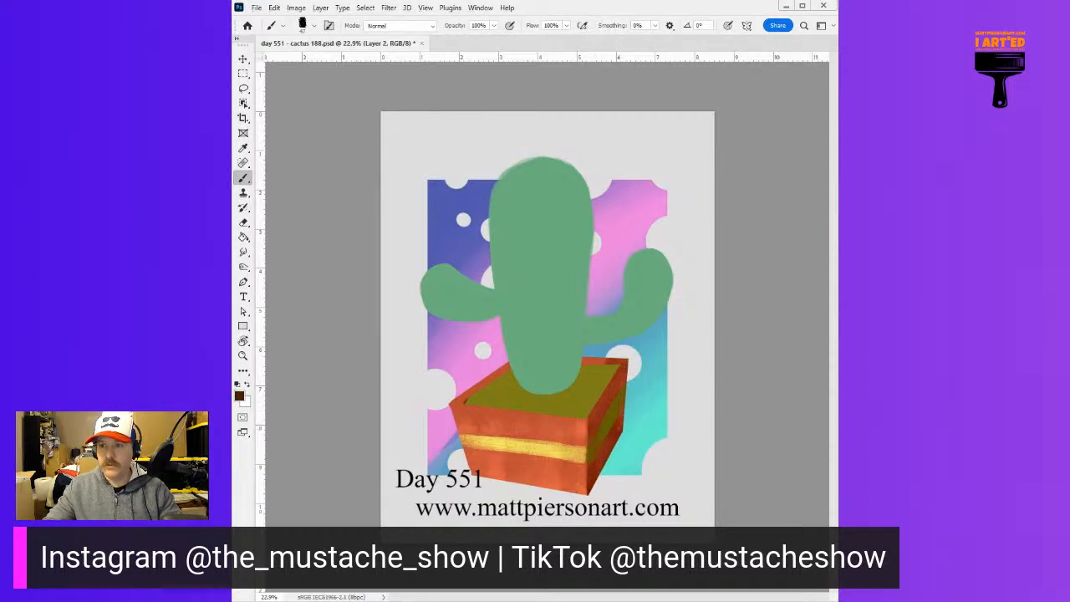
Paint thin, dark shadow lines along the lower edges of the yellow front stripe and the olive side stripe
{"action": "right_click", "coordinate": [589, 420], "text": "alt"}
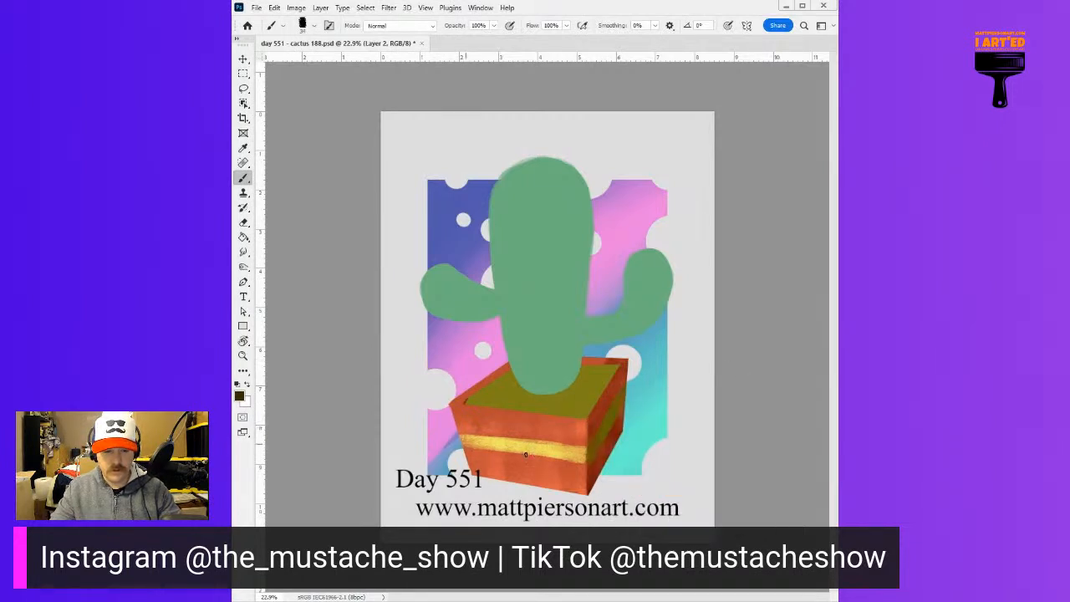
{"action": "left_click_drag", "start_coordinate": [483, 451], "coordinate": [553, 456]}
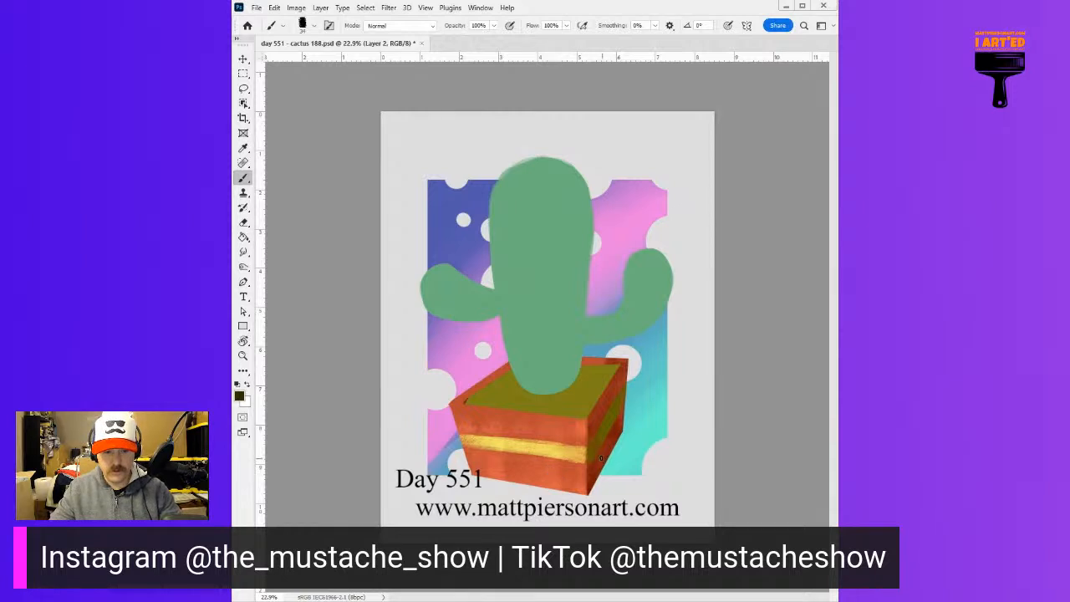
{"action": "right_click", "coordinate": [621, 410], "text": "alt"}
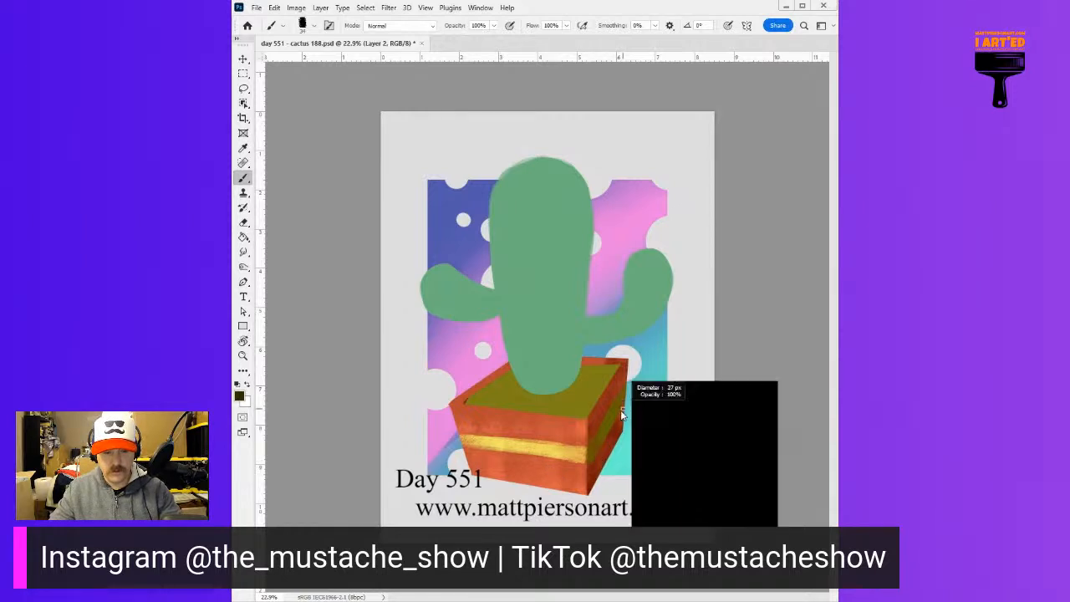
{"action": "right_click", "coordinate": [616, 413], "text": "alt"}
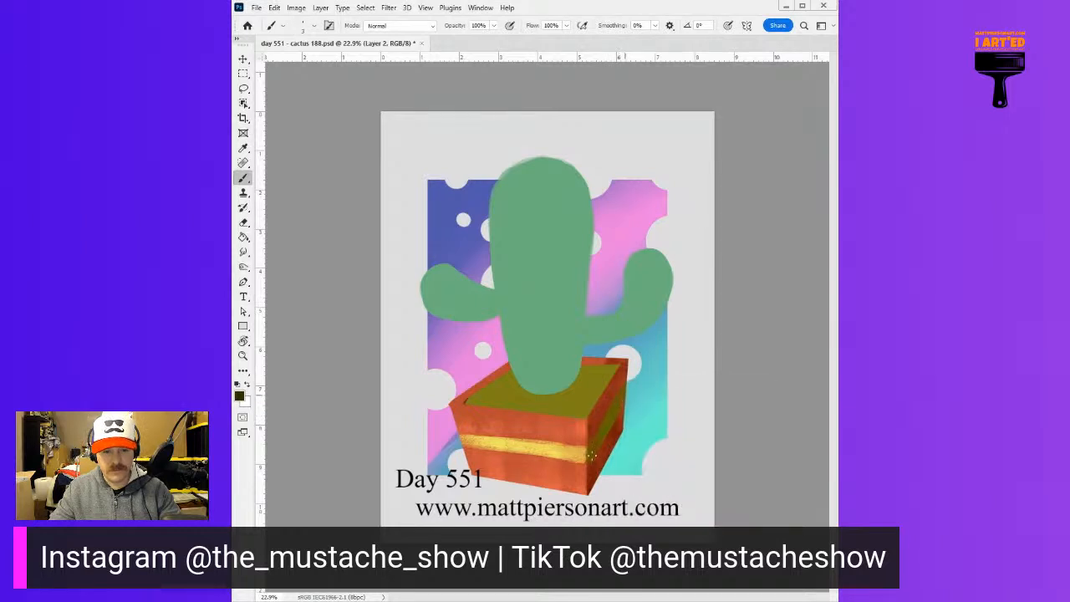
{"action": "scroll", "coordinate": [559, 467], "scroll_direction": "up", "scroll_amount": 3}
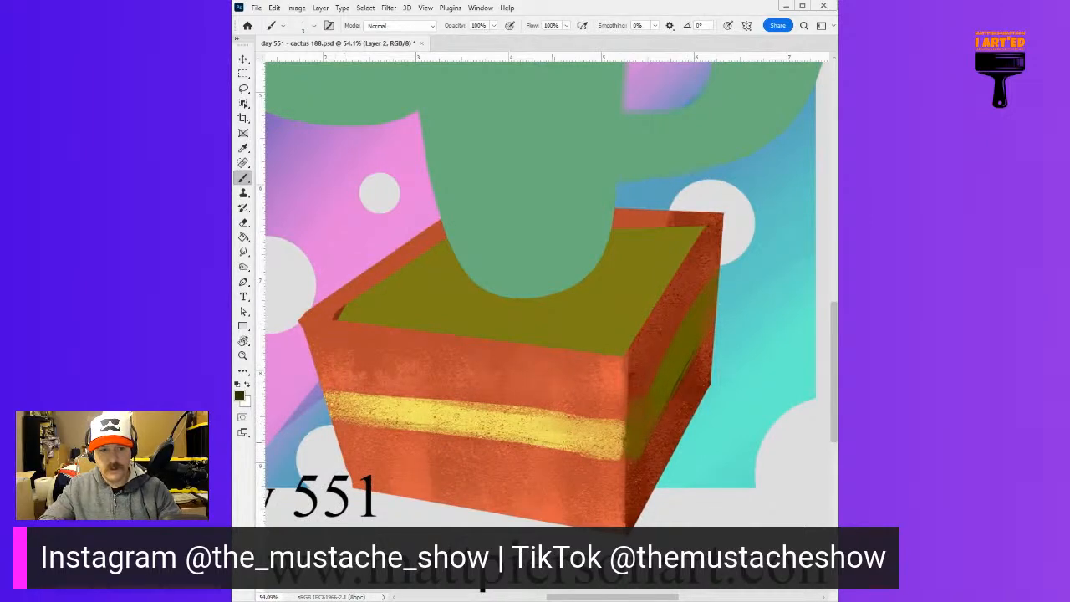
{"action": "left_click_drag", "start_coordinate": [508, 438], "coordinate": [515, 438]}
{"action": "mouse_move", "coordinate": [505, 438]}
{"action": "left_mouse_down"}
{"action": "mouse_move", "coordinate": [496, 438]}
{"action": "mouse_move", "coordinate": [606, 457]}
{"action": "left_mouse_up"}
{"action": "left_click_drag", "start_coordinate": [398, 425], "coordinate": [501, 444]}
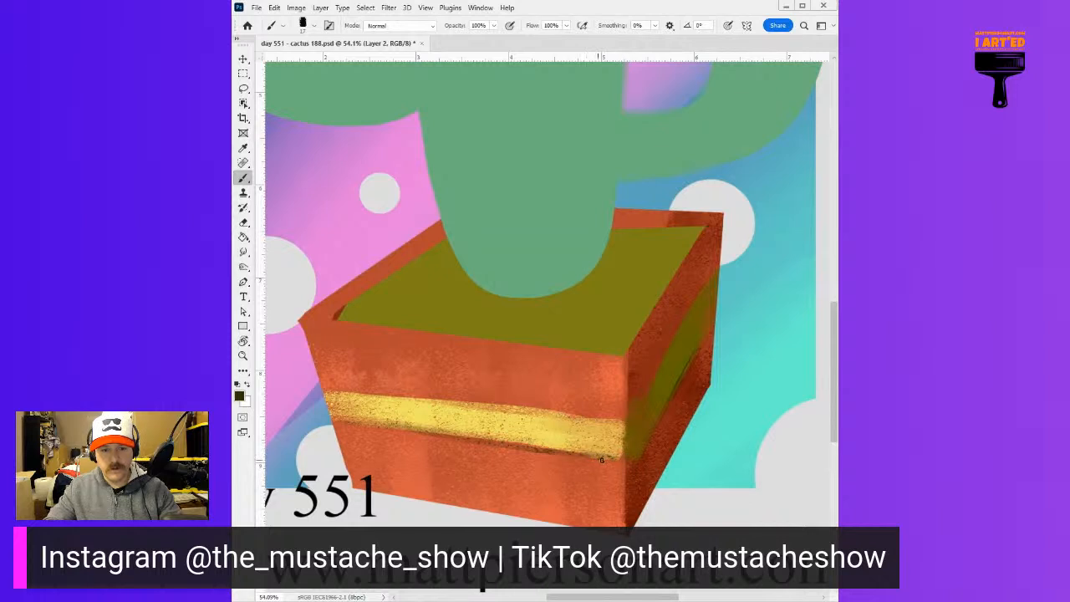
{"action": "left_click_drag", "start_coordinate": [665, 393], "coordinate": [659, 415]}
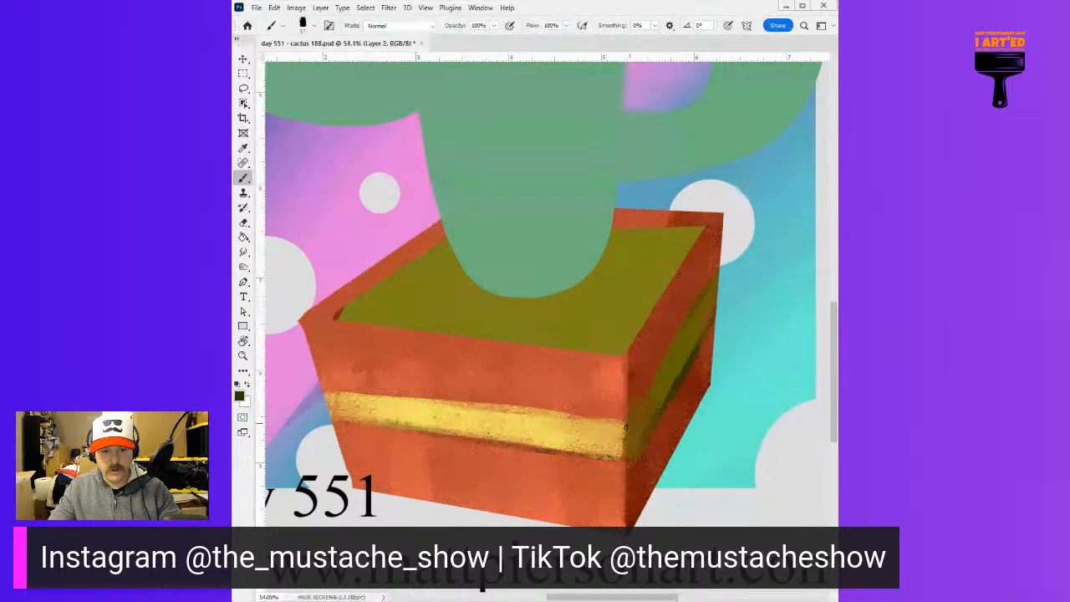
Retouch the stripe around the planter's corner and along its right side with sampled yellow, brown and olive tones
{"action": "left_click", "coordinate": [623, 429], "text": "alt"}
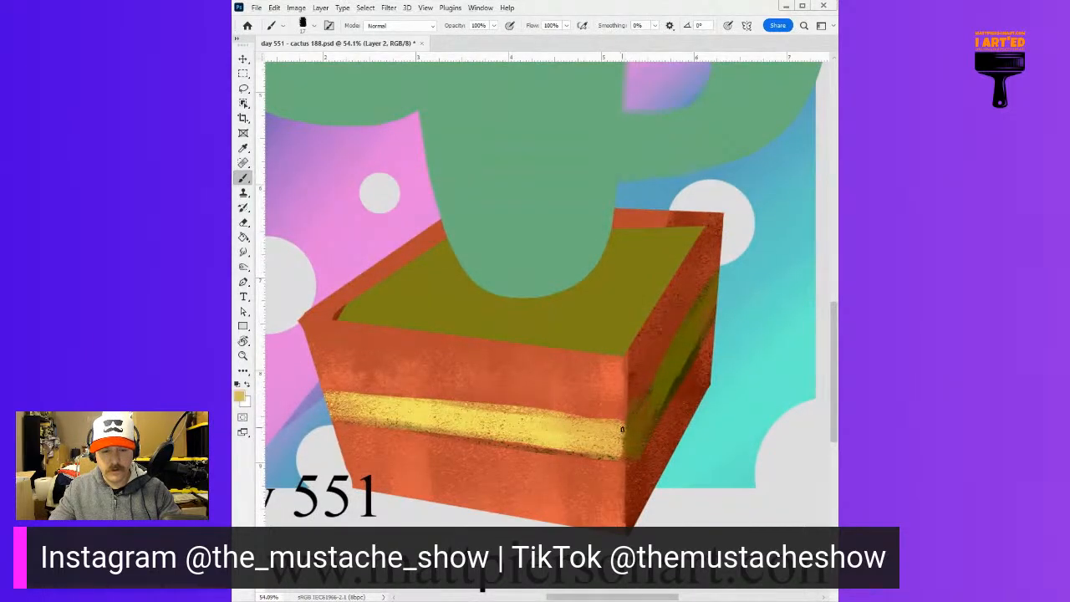
{"action": "left_click", "coordinate": [466, 423], "text": "alt"}
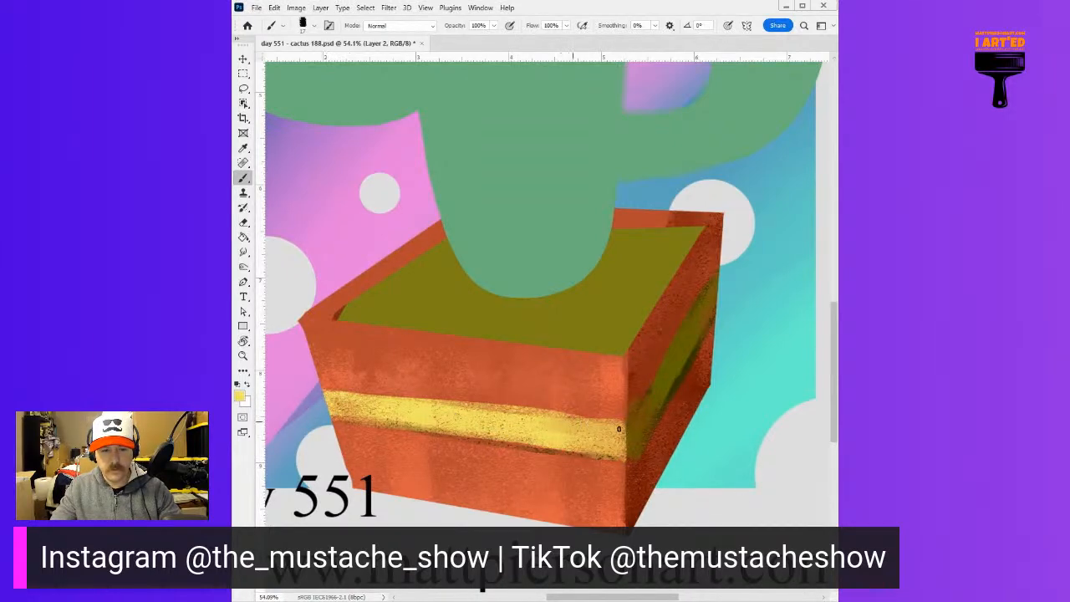
{"action": "left_click", "coordinate": [632, 438], "text": "alt"}
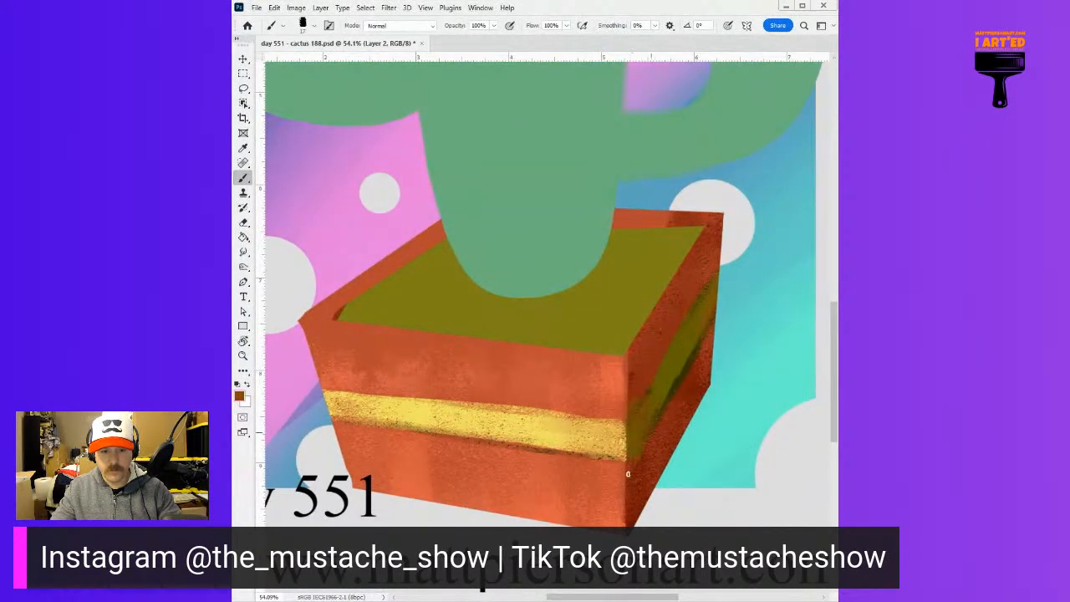
{"action": "left_click", "coordinate": [646, 442], "text": "alt"}
{"action": "left_click_drag", "start_coordinate": [682, 378], "coordinate": [638, 472]}
{"action": "left_click_drag", "start_coordinate": [669, 407], "coordinate": [712, 316]}
{"action": "left_click", "coordinate": [668, 363], "text": "alt"}
{"action": "left_click_drag", "start_coordinate": [668, 393], "coordinate": [682, 337]}
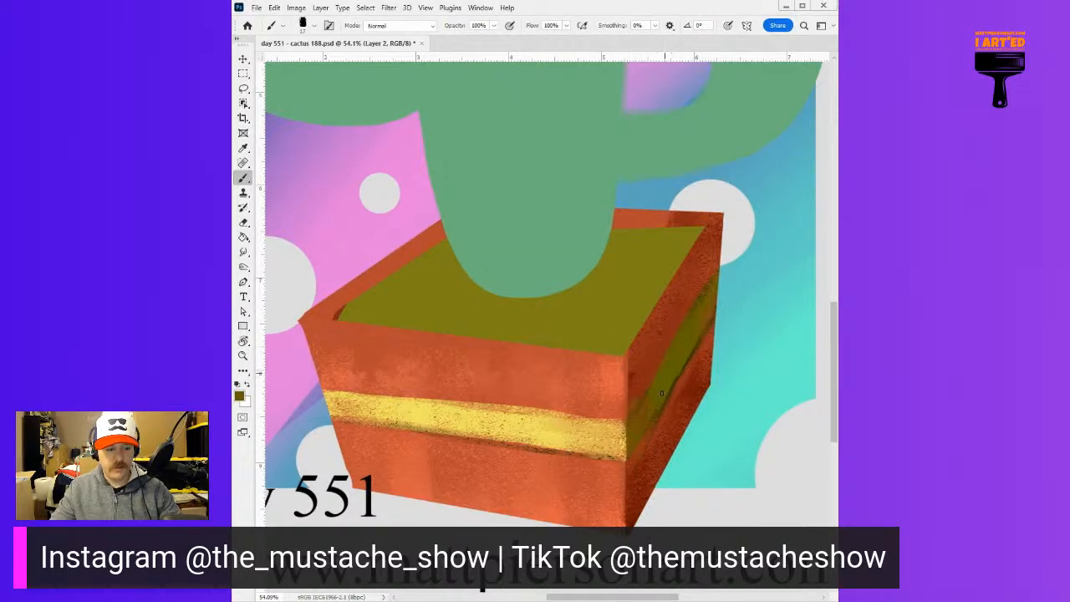
On a new layer, paint the planter's back rim and inner walls dark red with a larger textured brush, guided by the sketch
{"action": "scroll", "coordinate": [707, 311], "scroll_direction": "down", "scroll_amount": 5}
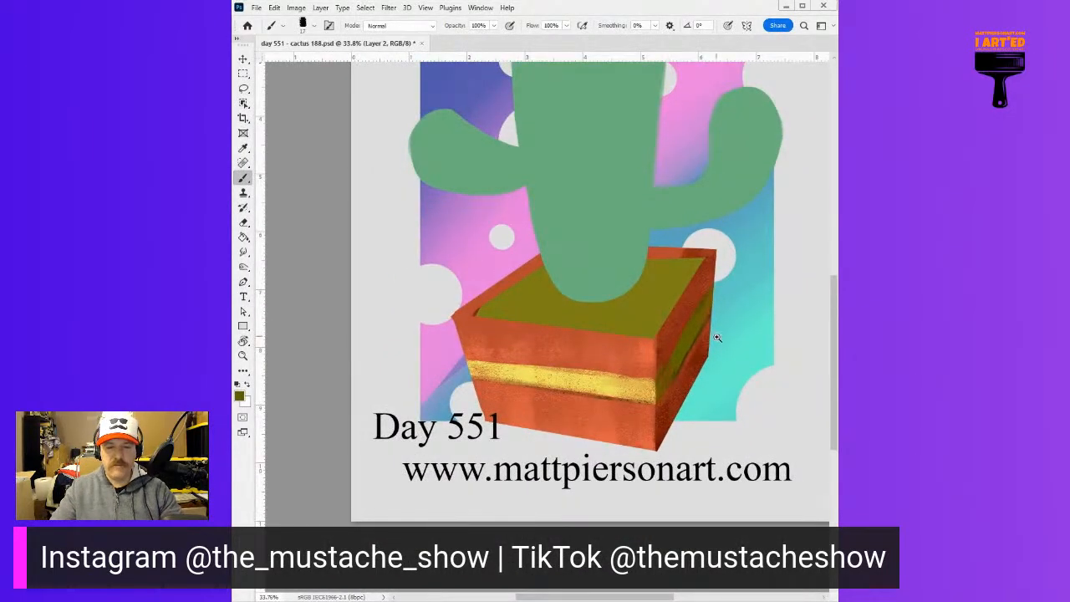
{"action": "scroll", "coordinate": [718, 337], "scroll_direction": "down", "scroll_amount": 1}
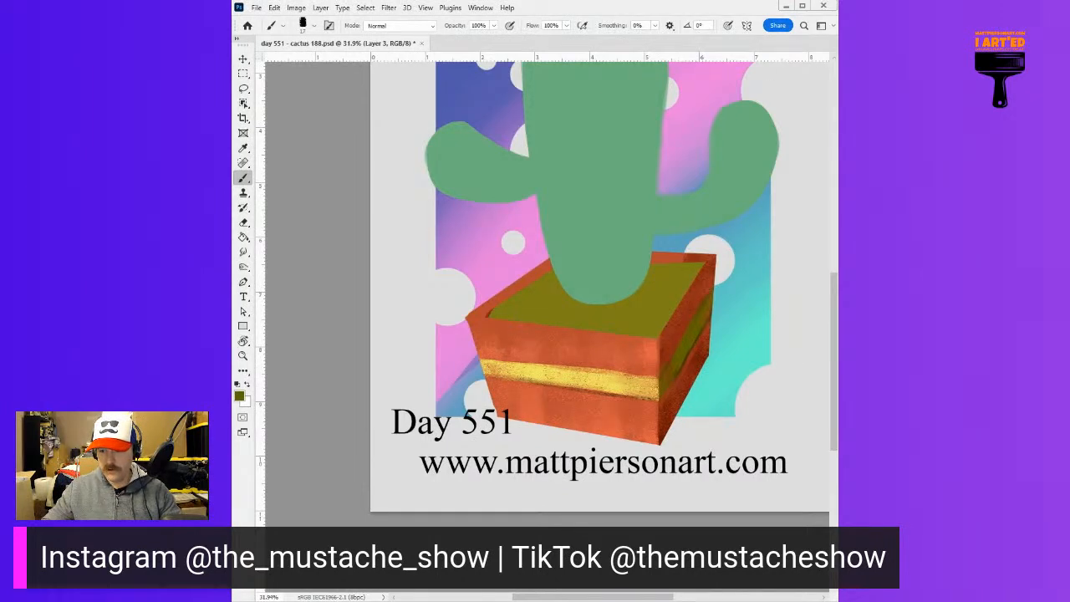
{"action": "left_click_drag", "start_coordinate": [595, 375], "coordinate": [623, 364]}
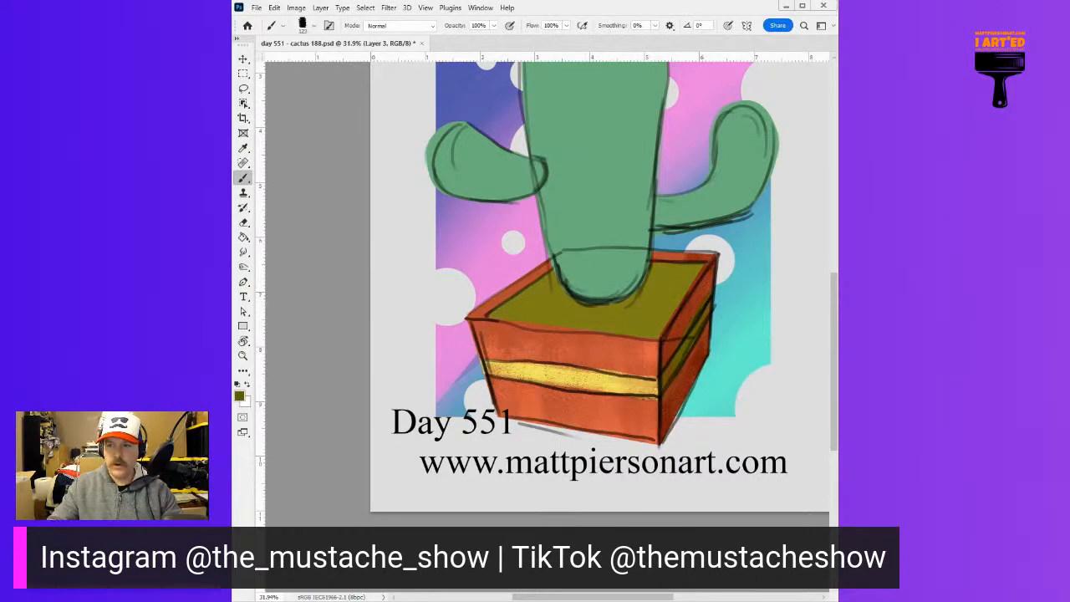
{"action": "left_click", "coordinate": [502, 293], "text": "alt"}
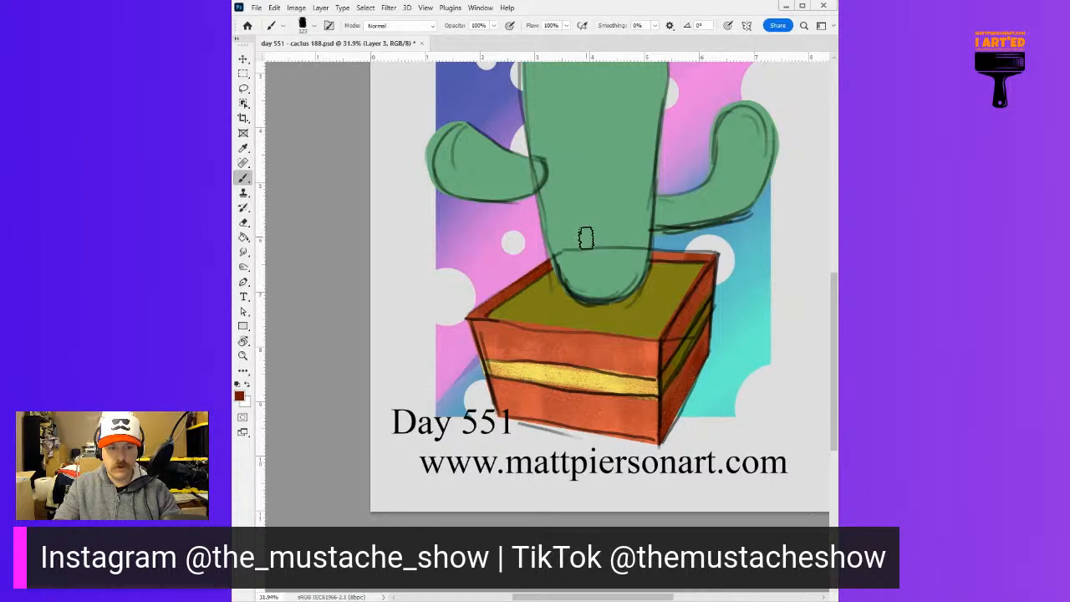
{"action": "left_click_drag", "start_coordinate": [654, 260], "coordinate": [712, 256]}
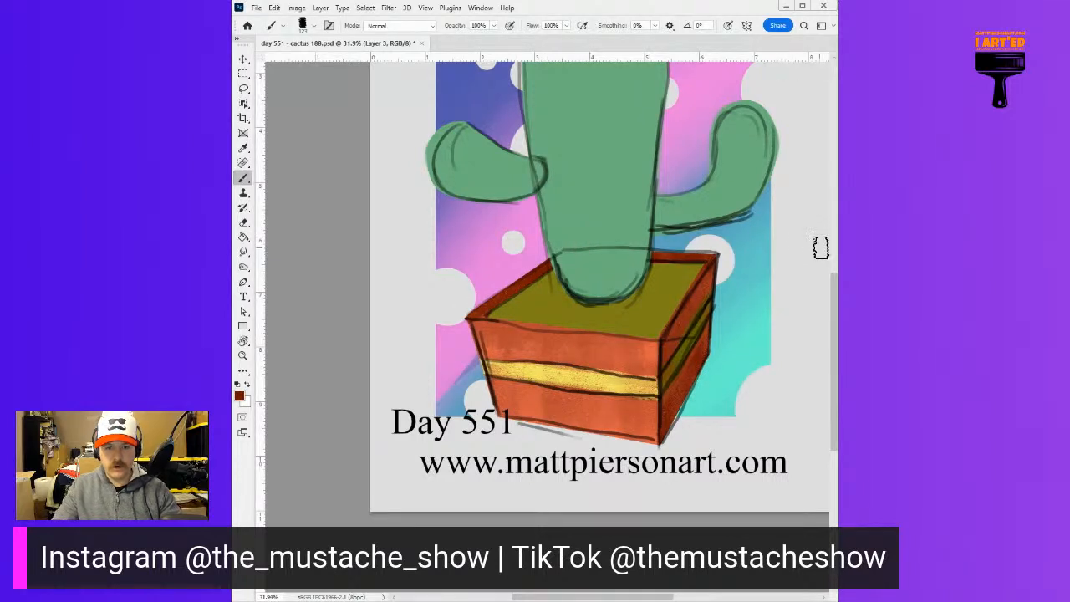
{"action": "key", "text": "e"}
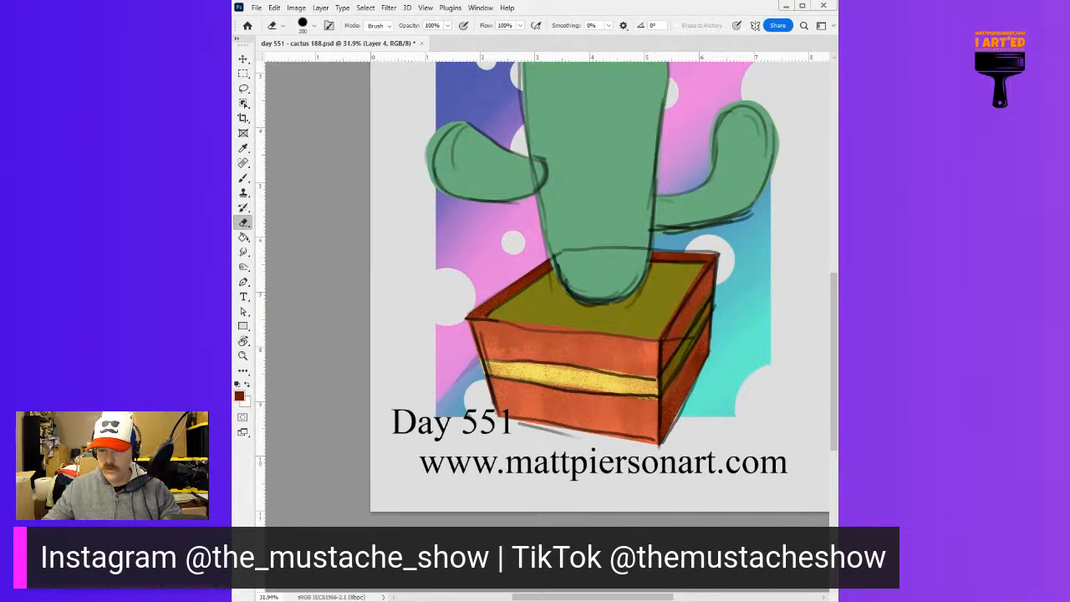
Hide the sketch and paint a light orange highlight along the planter's right rim edge with a small brush, starting from a sampled orange
{"action": "left_click", "coordinate": [838, 411]}
{"action": "left_click_drag", "start_coordinate": [784, 345], "coordinate": [776, 349]}
{"action": "key", "text": "ctrl+0"}
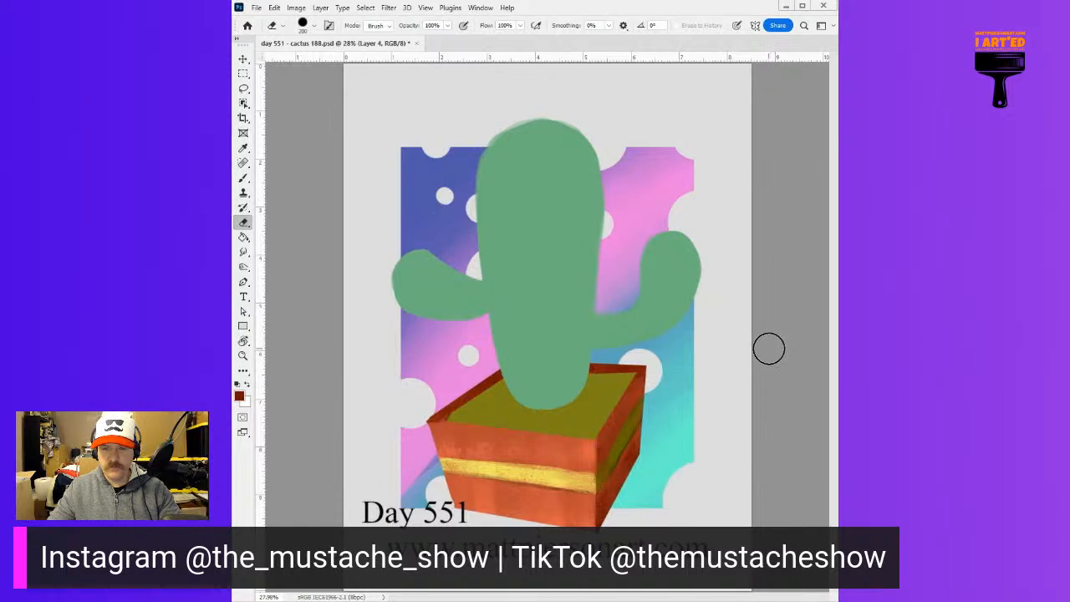
{"action": "key", "text": "b"}
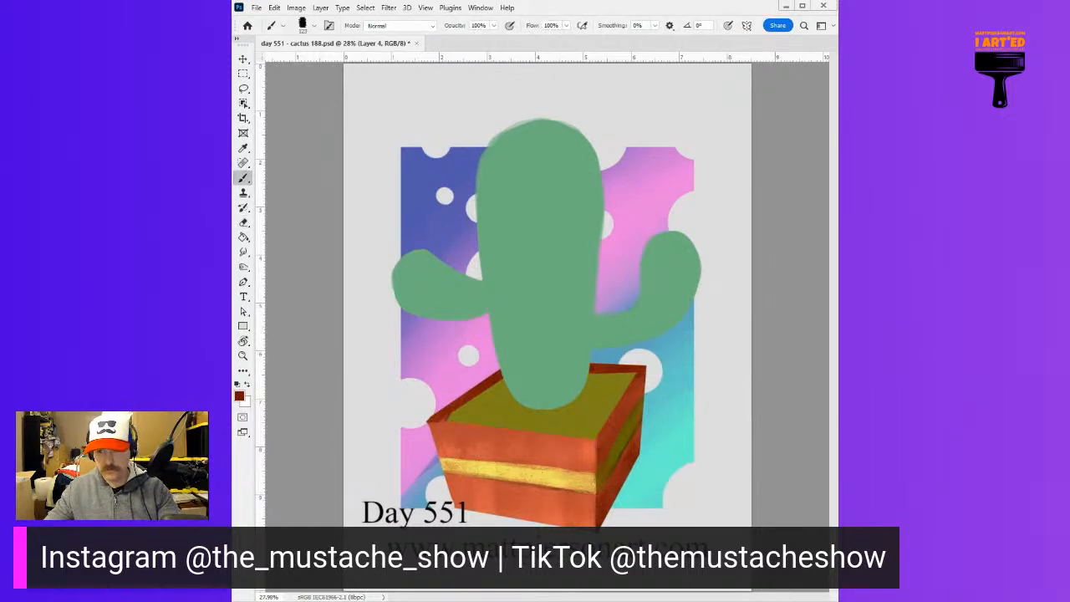
{"action": "left_click", "coordinate": [465, 448], "text": "alt"}
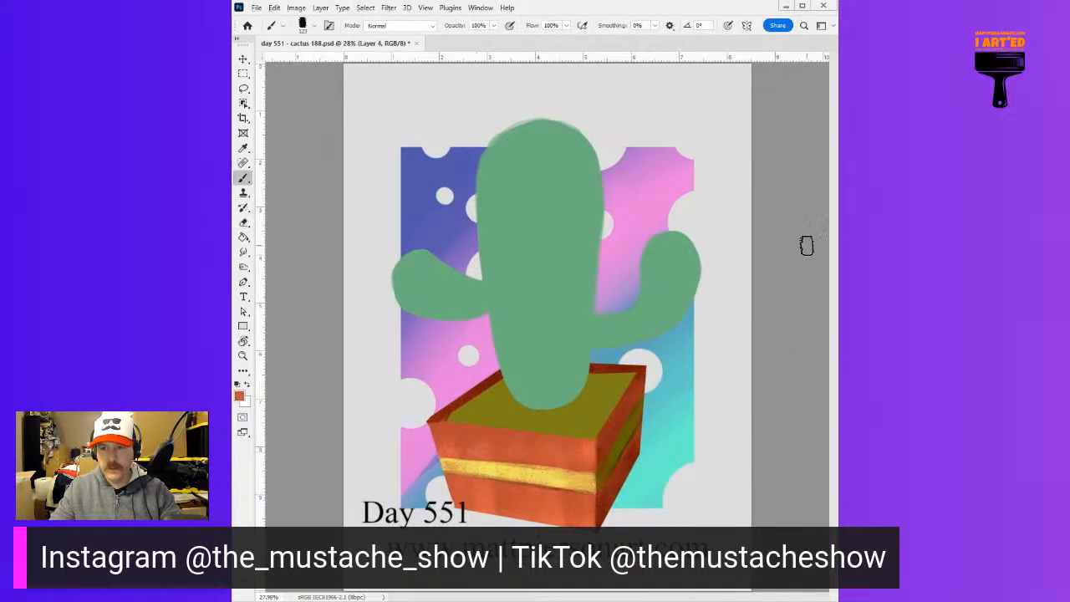
{"action": "left_click_drag", "start_coordinate": [603, 410], "coordinate": [626, 401]}
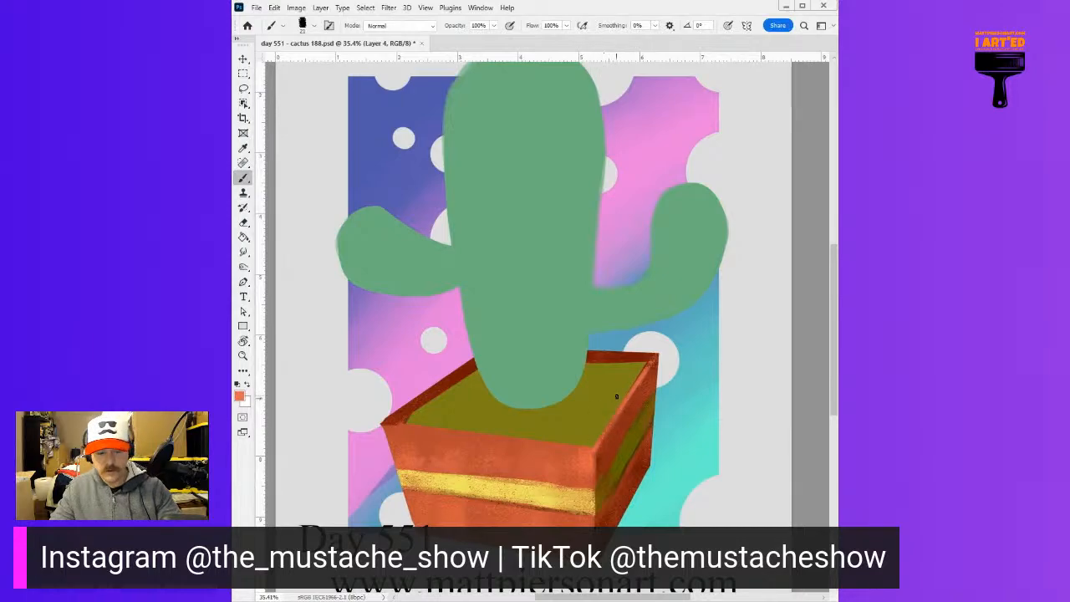
Paint a thin light orange highlight along the planter's front rim edge with the canvas rotated, finishing with the canvas upright
{"action": "key", "text": "r"}
{"action": "mouse_move", "coordinate": [505, 381]}
{"action": "left_mouse_down"}
{"action": "mouse_move", "coordinate": [494, 376]}
{"action": "mouse_move", "coordinate": [539, 337]}
{"action": "mouse_move", "coordinate": [626, 326]}
{"action": "mouse_move", "coordinate": [525, 318]}
{"action": "left_mouse_up"}
{"action": "key", "text": "b"}
{"action": "left_click_drag", "start_coordinate": [590, 285], "coordinate": [695, 272]}
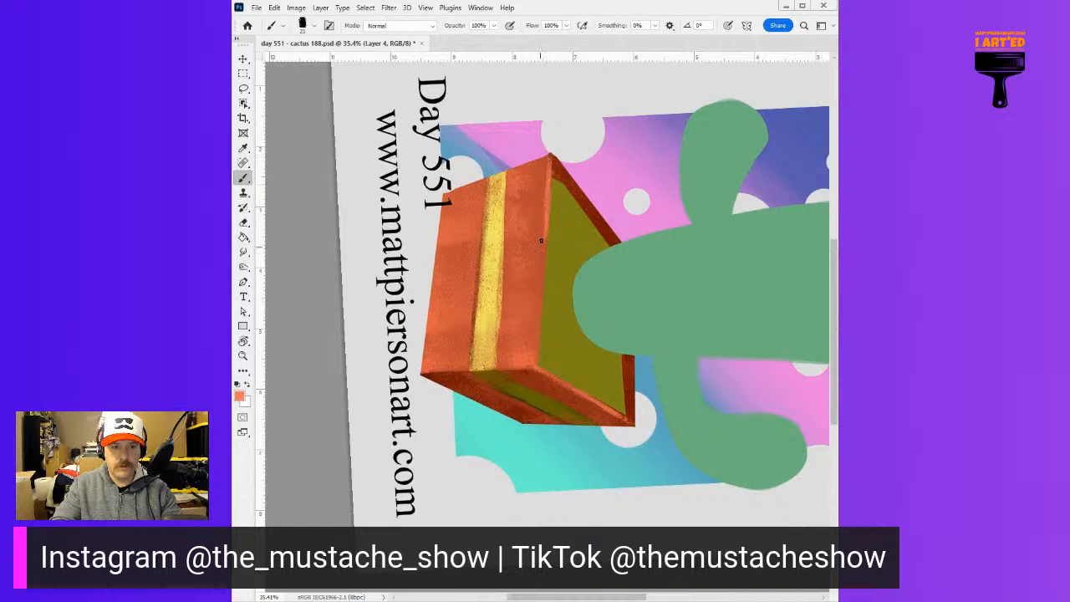
{"action": "key", "text": "ctrl+z"}
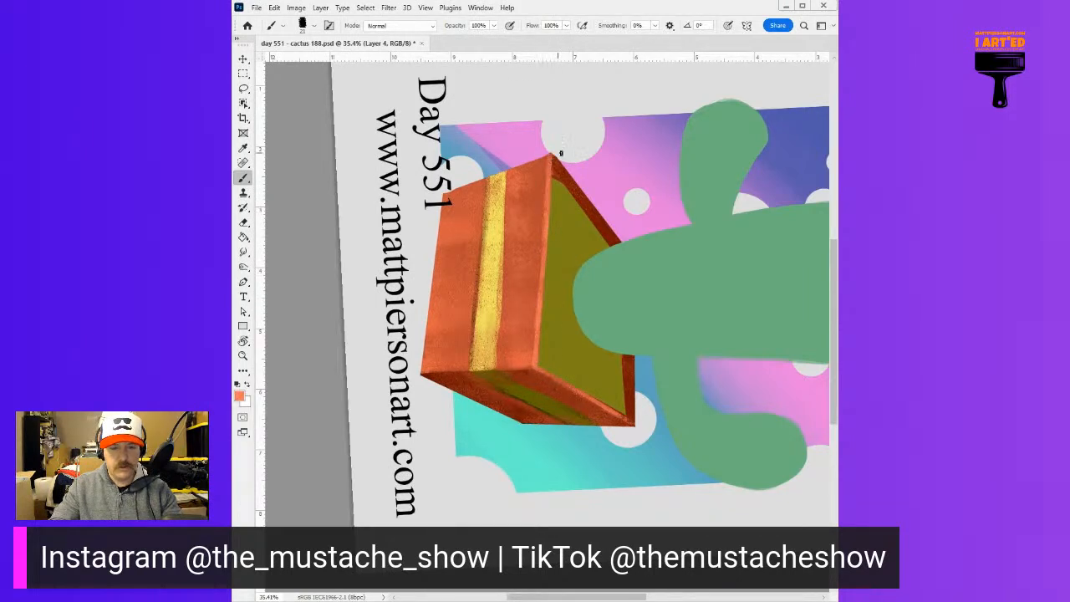
{"action": "key", "text": "Escape"}
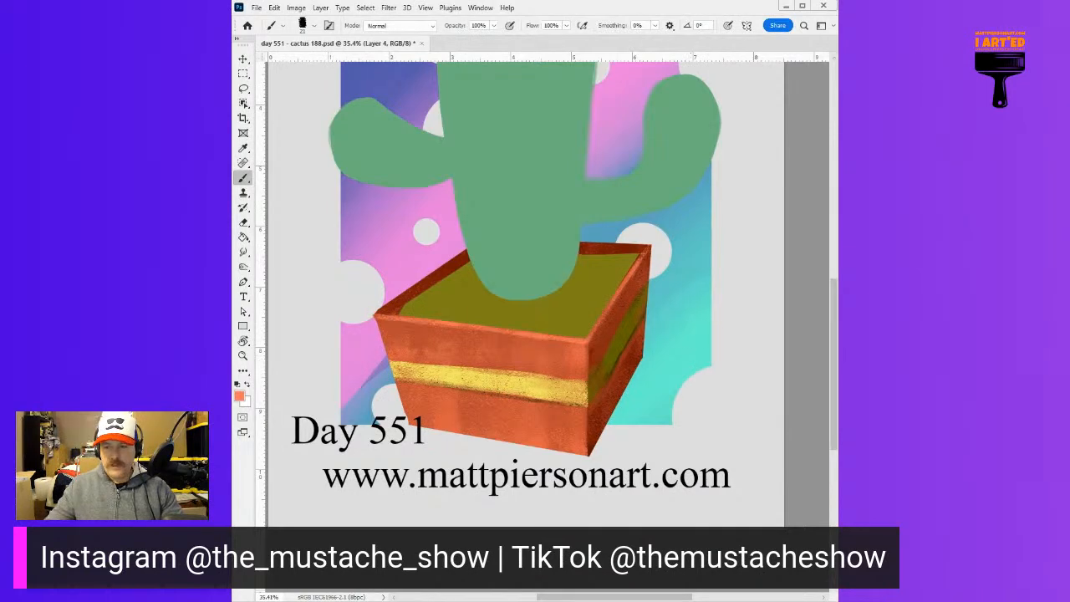
On the sand layer, brush grainy yellow texture over the olive base with a larger textured brush, leaving it darker around the cactus
{"action": "key", "text": "alt+bracketleft"}
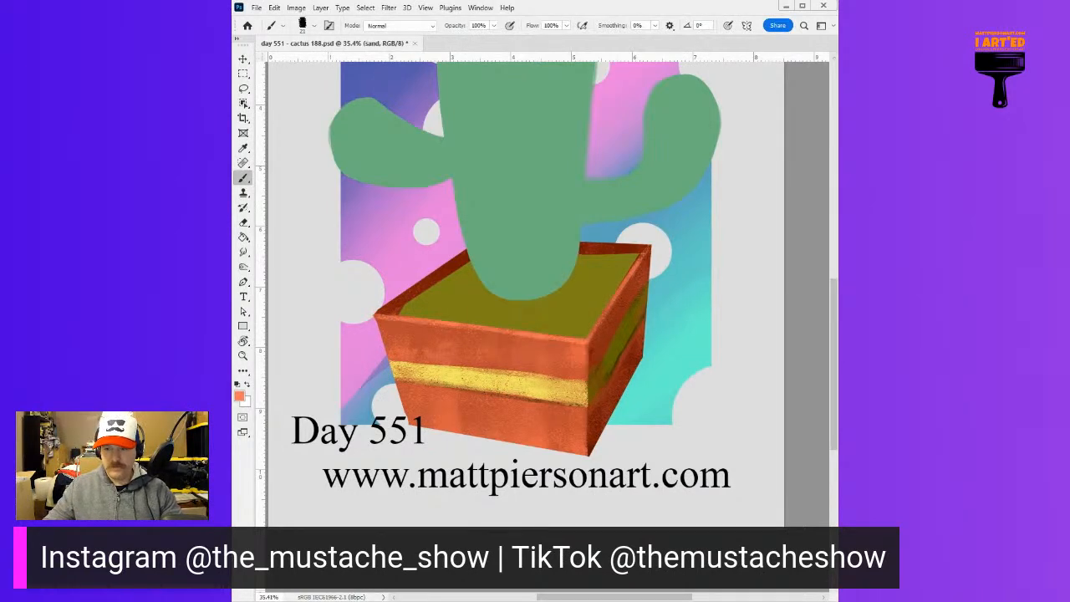
{"action": "left_click_drag", "start_coordinate": [690, 317], "coordinate": [671, 316]}
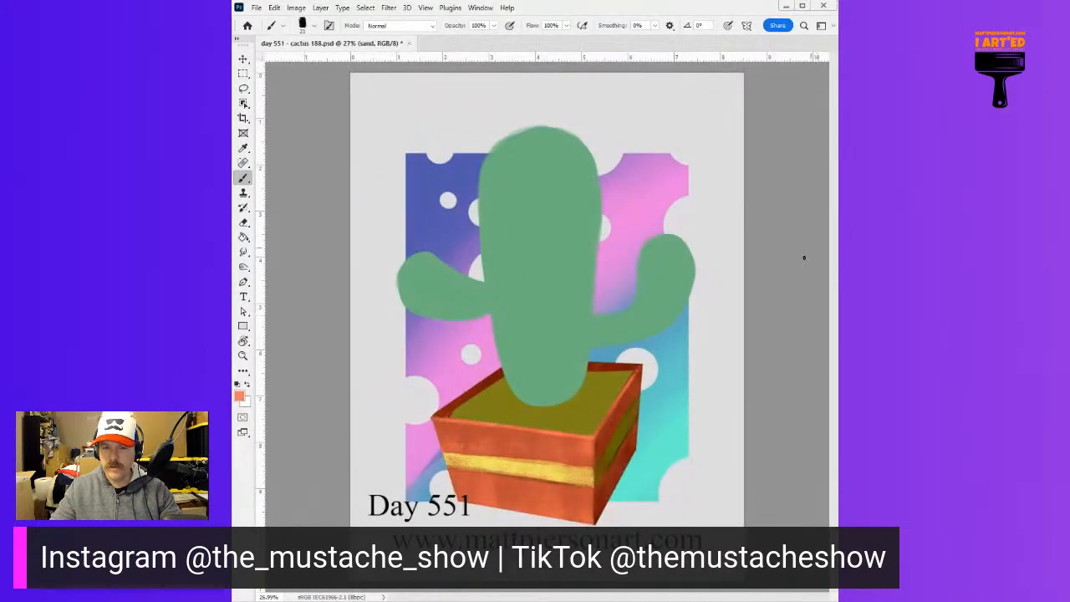
{"action": "left_click", "coordinate": [553, 407], "text": "alt"}
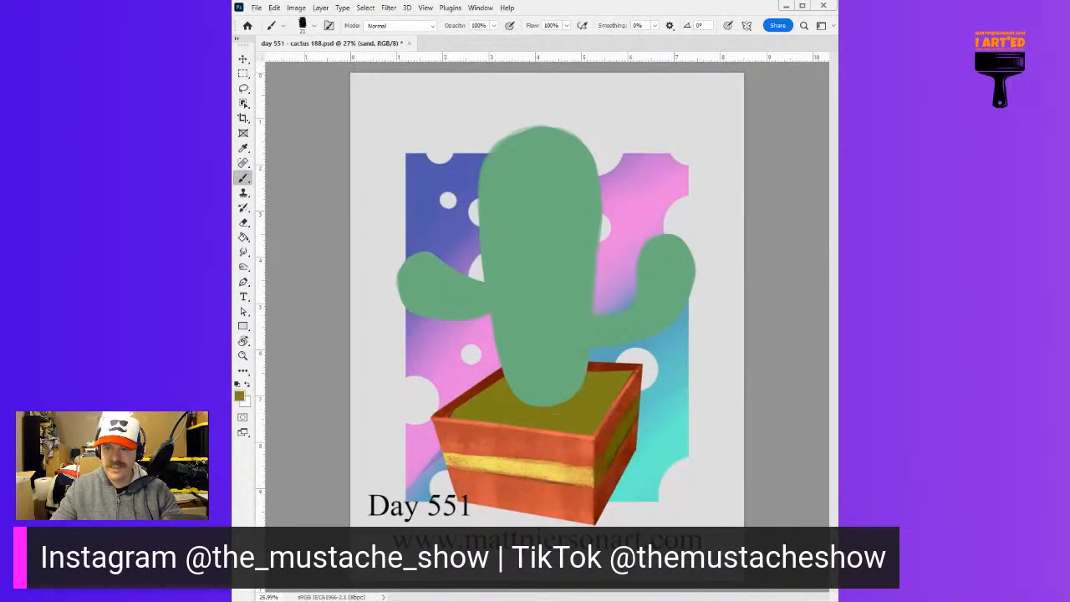
{"action": "left_click_drag", "start_coordinate": [522, 401], "coordinate": [522, 408]}
{"action": "mouse_move", "coordinate": [462, 405]}
{"action": "left_mouse_down"}
{"action": "mouse_move", "coordinate": [452, 418]}
{"action": "mouse_move", "coordinate": [480, 423]}
{"action": "mouse_move", "coordinate": [490, 389]}
{"action": "mouse_move", "coordinate": [543, 439]}
{"action": "mouse_move", "coordinate": [574, 425]}
{"action": "mouse_move", "coordinate": [535, 422]}
{"action": "mouse_move", "coordinate": [623, 406]}
{"action": "mouse_move", "coordinate": [602, 410]}
{"action": "left_mouse_up"}
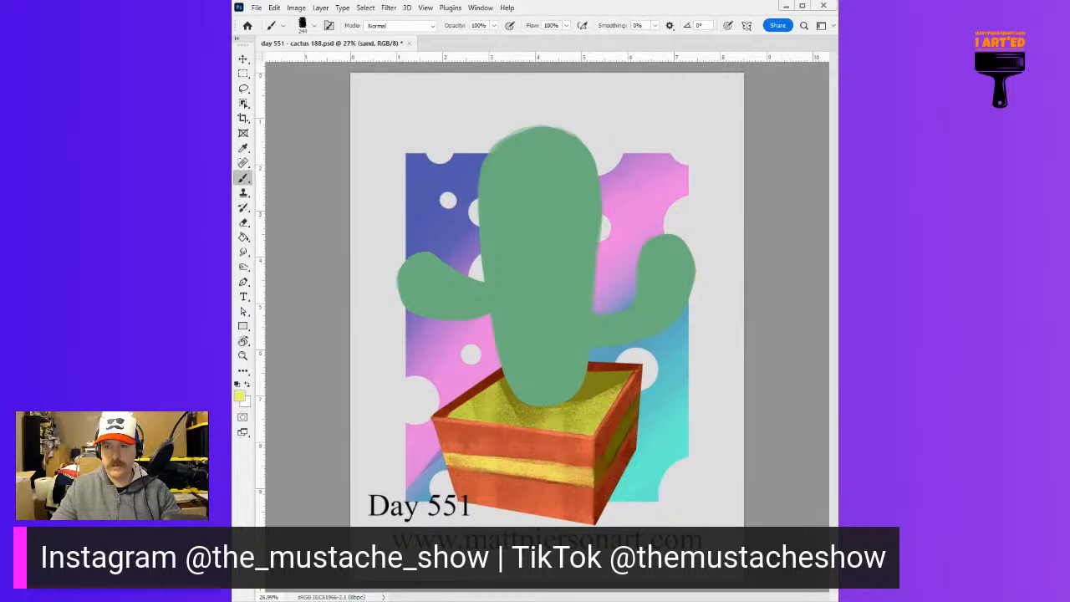
{"action": "mouse_move", "coordinate": [487, 437]}
{"action": "left_mouse_down"}
{"action": "mouse_move", "coordinate": [589, 431]}
{"action": "mouse_move", "coordinate": [638, 396]}
{"action": "left_mouse_up"}
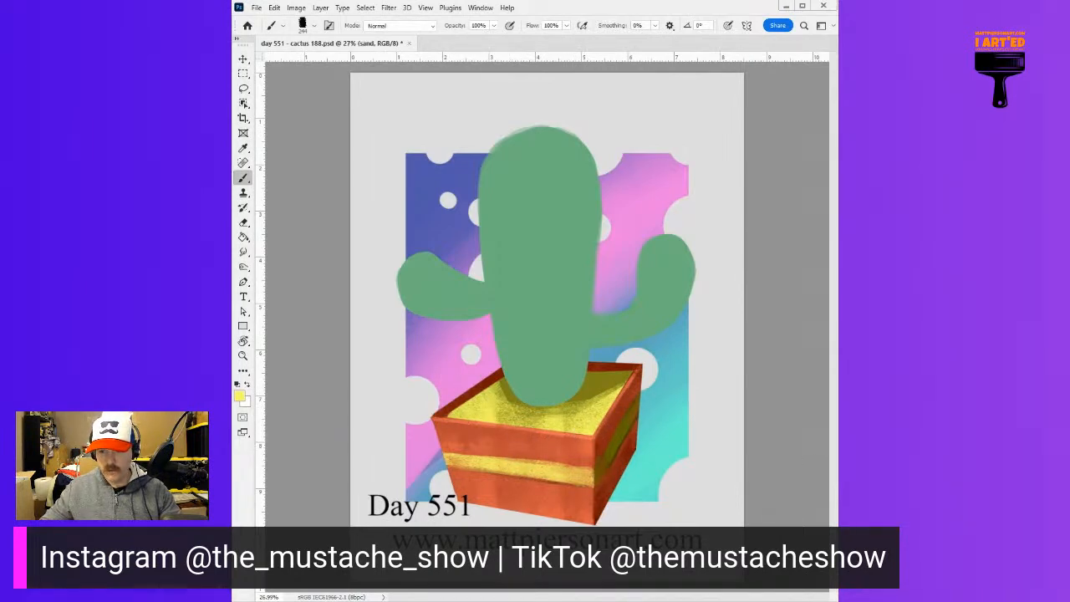
Add a new empty layer for the planter's surface texture
{"action": "key", "text": "ctrl+shift+alt+n"}
{"action": "key", "text": "alt+bracketleft"}
{"action": "key", "text": "alt+bracketleft"}
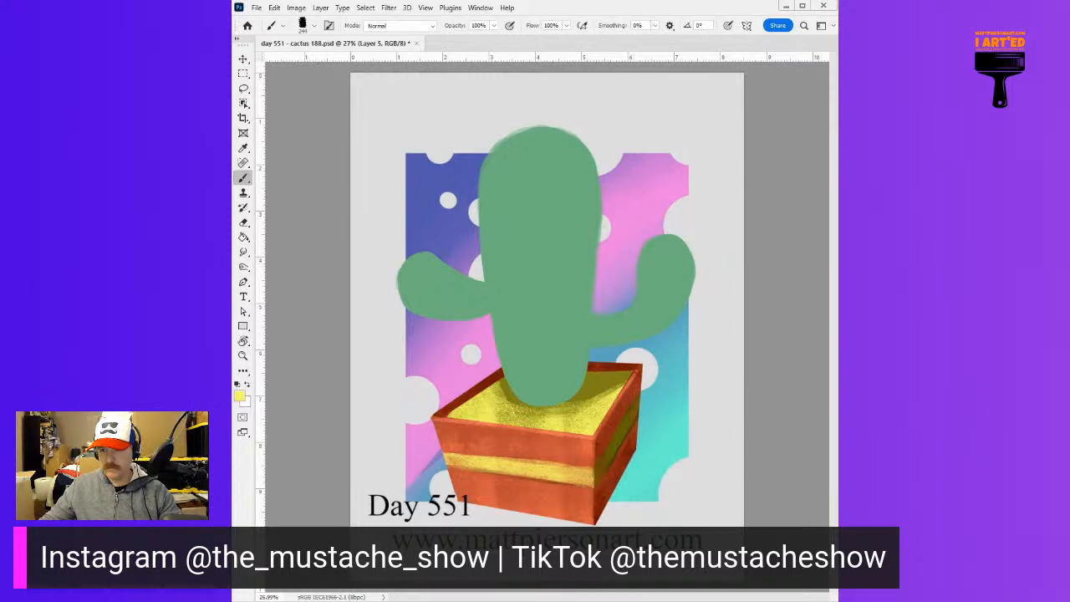
{"action": "key", "text": "shift+b"}
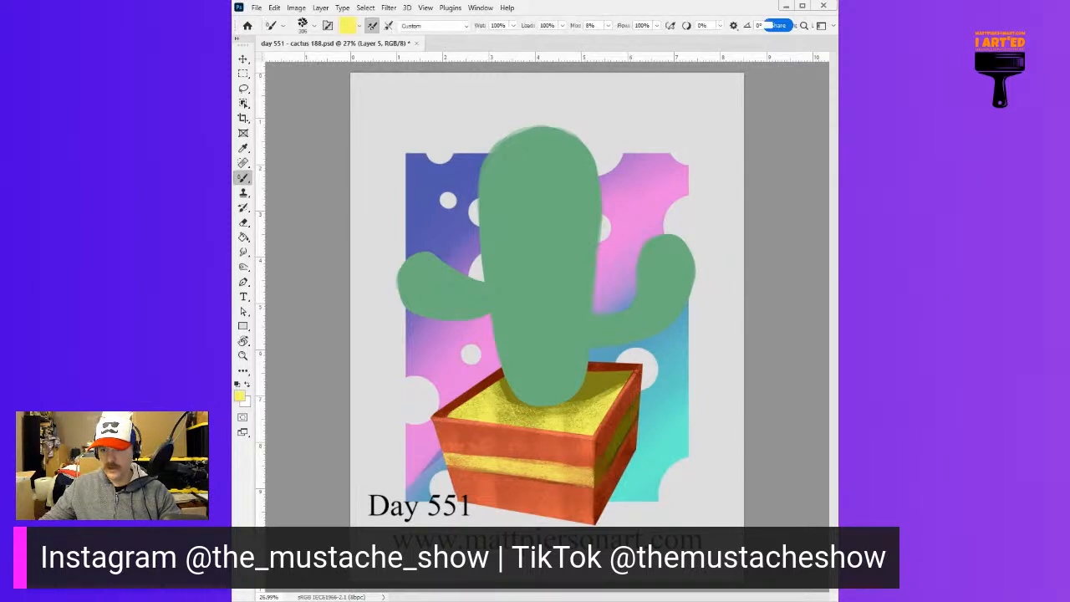
{"action": "key", "text": "shift+b"}
{"action": "left_click_drag", "start_coordinate": [540, 438], "coordinate": [569, 442]}
{"action": "left_click_drag", "start_coordinate": [583, 449], "coordinate": [506, 547]}
{"action": "key", "text": "ctrl+z"}
{"action": "mouse_move", "coordinate": [485, 475]}
{"action": "left_mouse_down"}
{"action": "mouse_move", "coordinate": [550, 459]}
{"action": "mouse_move", "coordinate": [569, 480]}
{"action": "left_mouse_up"}
{"action": "key", "text": "ctrl+z"}
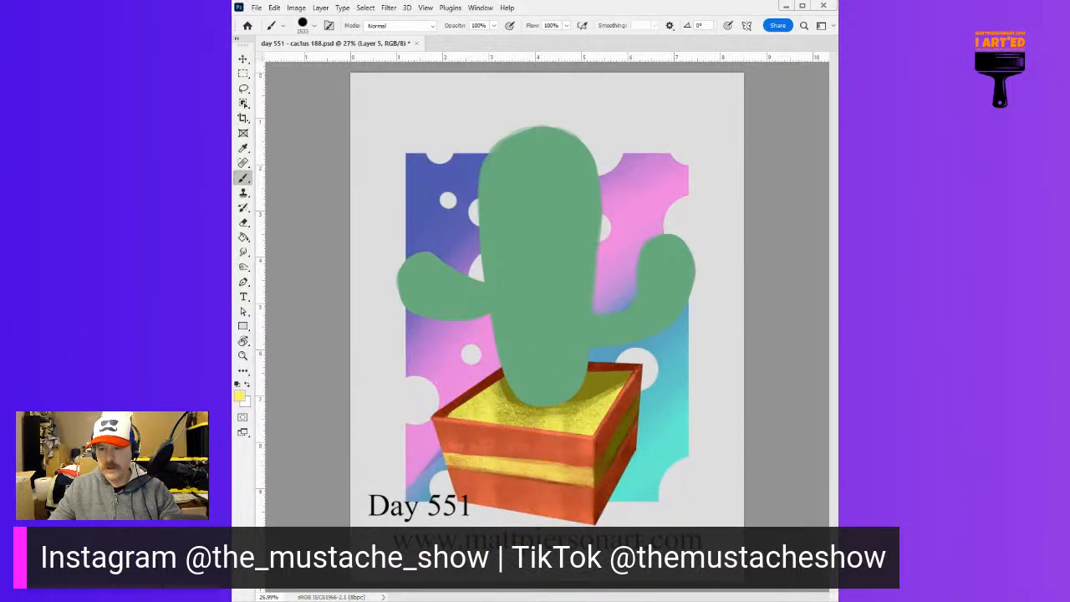
{"action": "left_click_drag", "start_coordinate": [512, 484], "coordinate": [552, 476]}
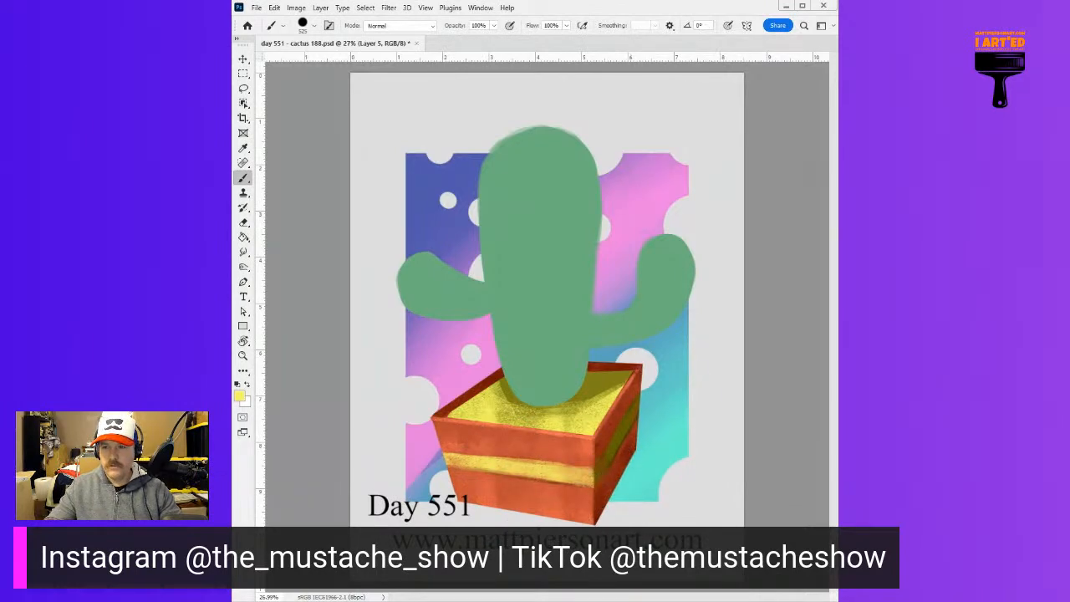
Try a dark red halftone dot texture over the planter's shaded right side
{"action": "left_click", "coordinate": [623, 407], "text": "alt"}
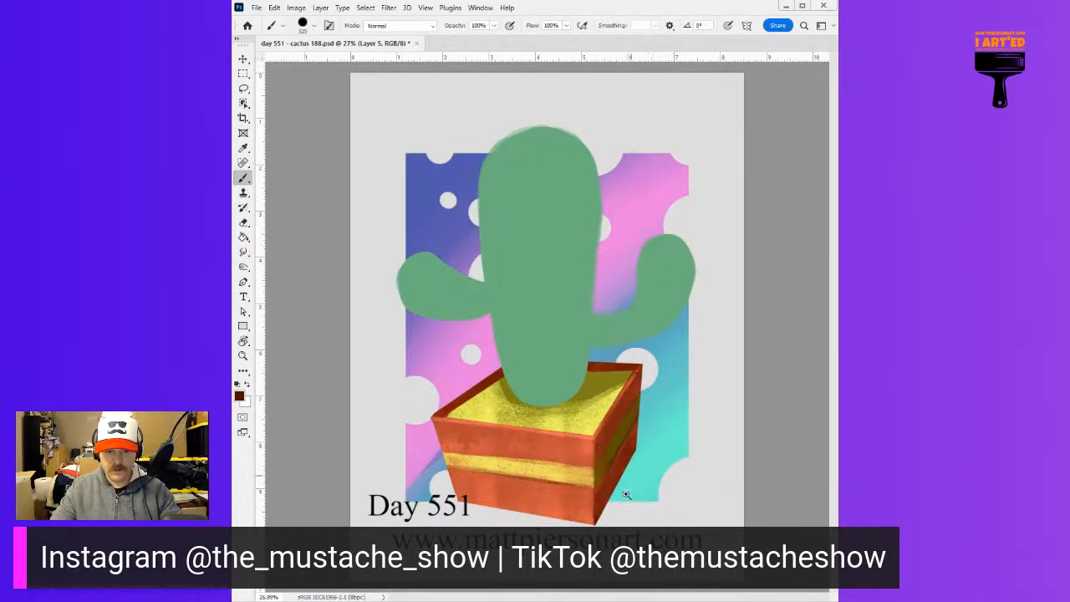
{"action": "left_click_drag", "start_coordinate": [583, 427], "coordinate": [444, 338]}
{"action": "mouse_move", "coordinate": [696, 378]}
{"action": "left_mouse_down"}
{"action": "mouse_move", "coordinate": [632, 391]}
{"action": "mouse_move", "coordinate": [650, 408]}
{"action": "mouse_move", "coordinate": [636, 415]}
{"action": "left_mouse_up"}
{"action": "key", "text": "ctrl+z"}
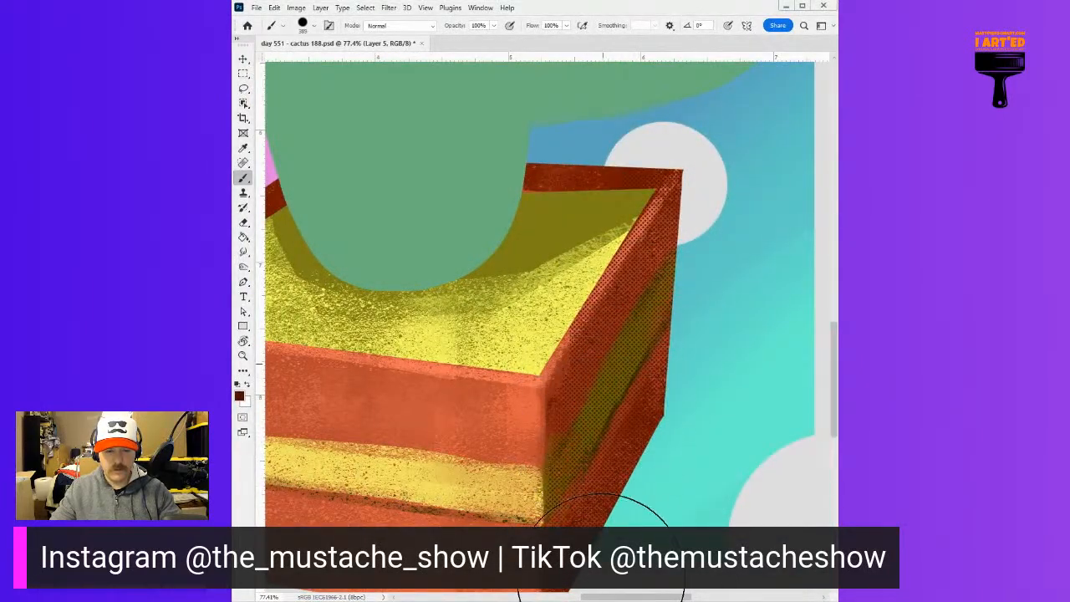
{"action": "mouse_move", "coordinate": [610, 470]}
{"action": "left_mouse_down"}
{"action": "mouse_move", "coordinate": [528, 480]}
{"action": "mouse_move", "coordinate": [576, 464]}
{"action": "left_mouse_up"}
{"action": "key", "text": "ctrl+z"}
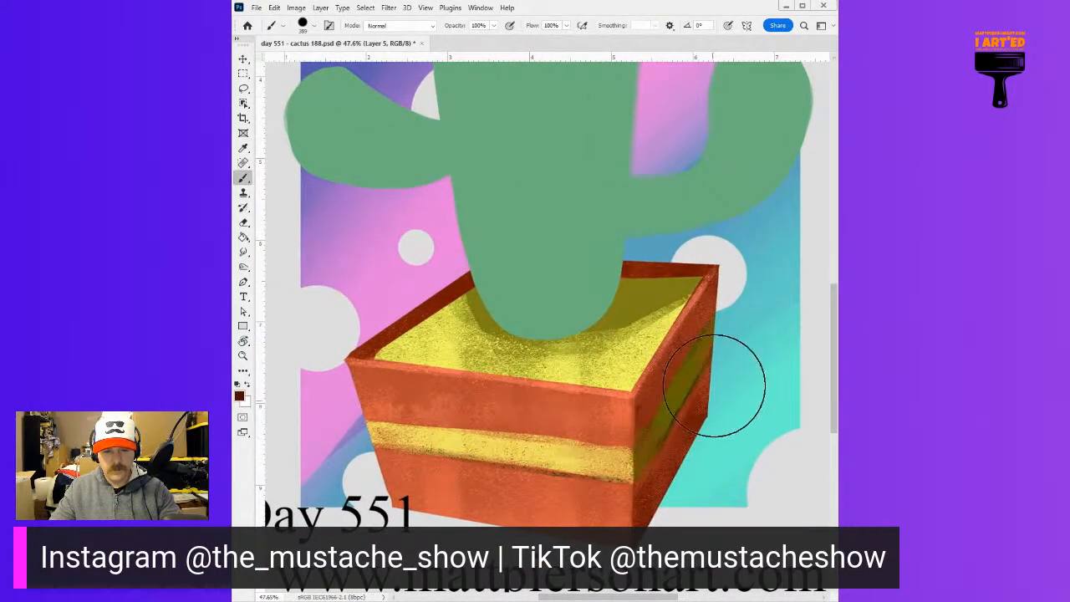
{"action": "scroll", "coordinate": [764, 326], "scroll_direction": "down", "scroll_amount": 5}
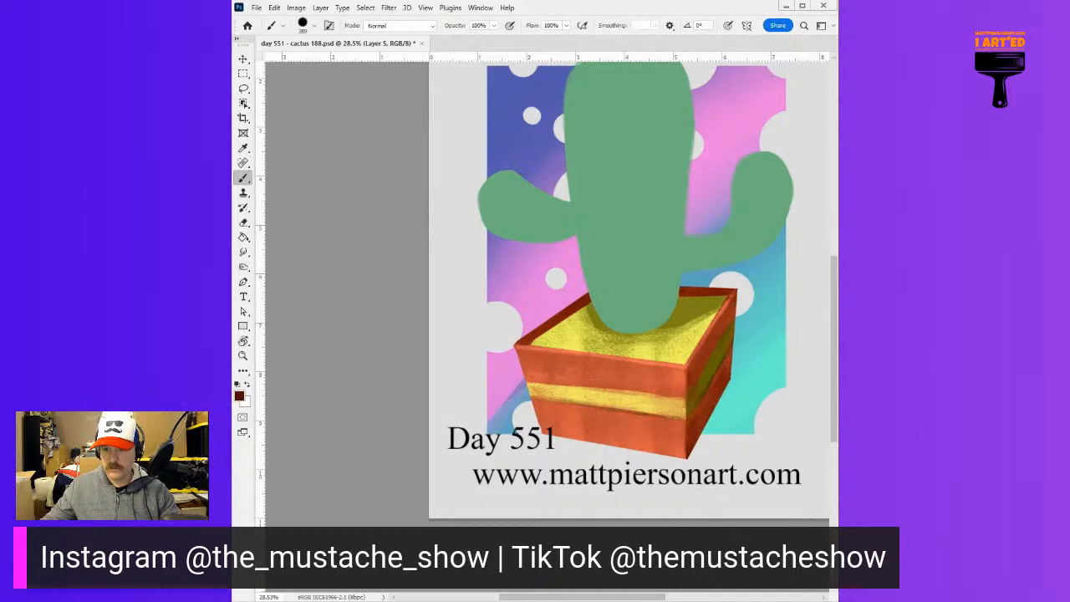
Add scratchy texture to the planter's walls with the Pencil tool, using a large rough tip and sampled red tones
{"action": "key", "text": "shift+b"}
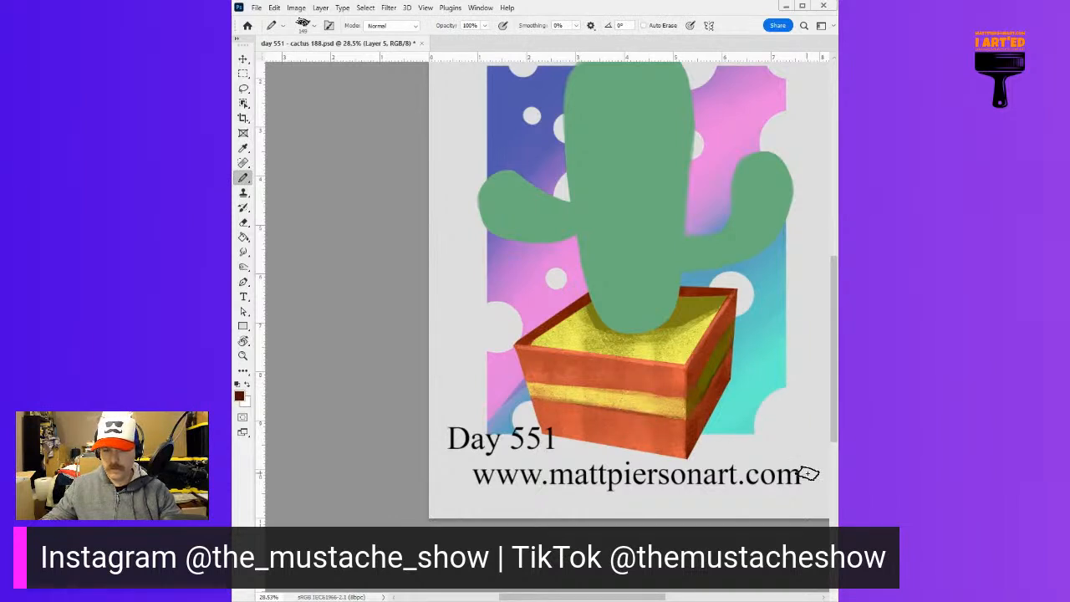
{"action": "left_click_drag", "start_coordinate": [561, 475], "coordinate": [596, 465]}
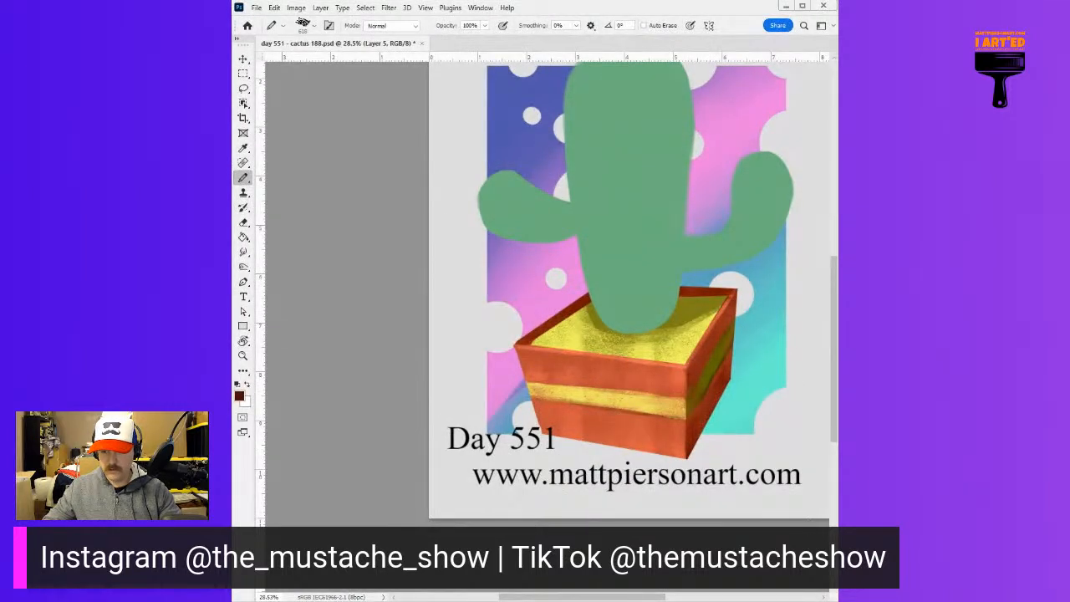
{"action": "left_click_drag", "start_coordinate": [663, 393], "coordinate": [617, 442]}
{"action": "key", "text": "ctrl+z"}
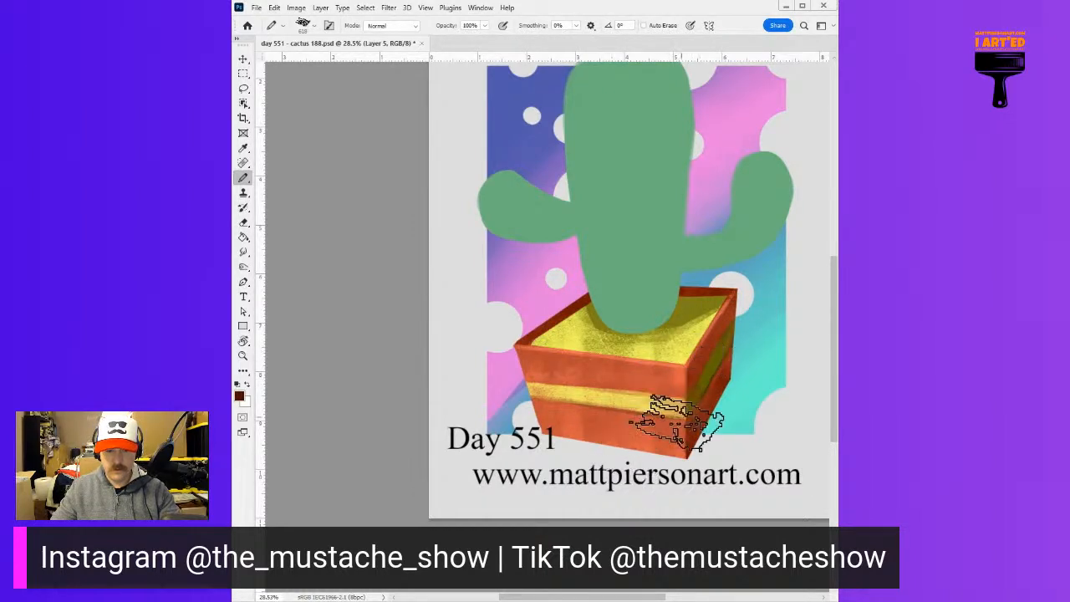
{"action": "left_click", "coordinate": [614, 433], "text": "alt"}
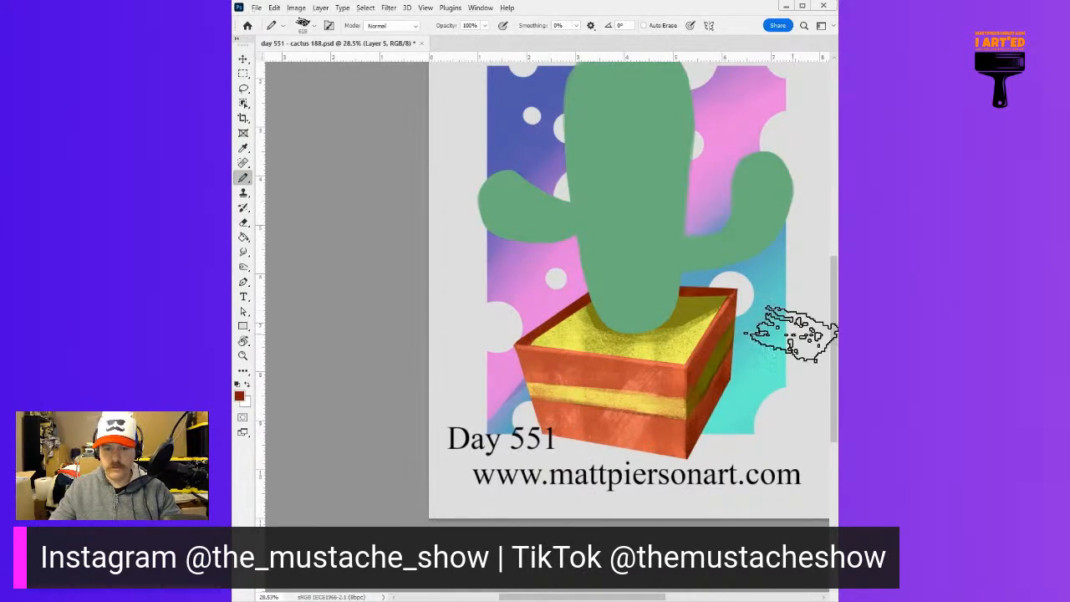
{"action": "left_click_drag", "start_coordinate": [645, 437], "coordinate": [605, 485]}
{"action": "key", "text": "ctrl+z"}
{"action": "mouse_move", "coordinate": [658, 442]}
{"action": "left_mouse_down"}
{"action": "mouse_move", "coordinate": [650, 448]}
{"action": "mouse_move", "coordinate": [664, 457]}
{"action": "left_mouse_up"}
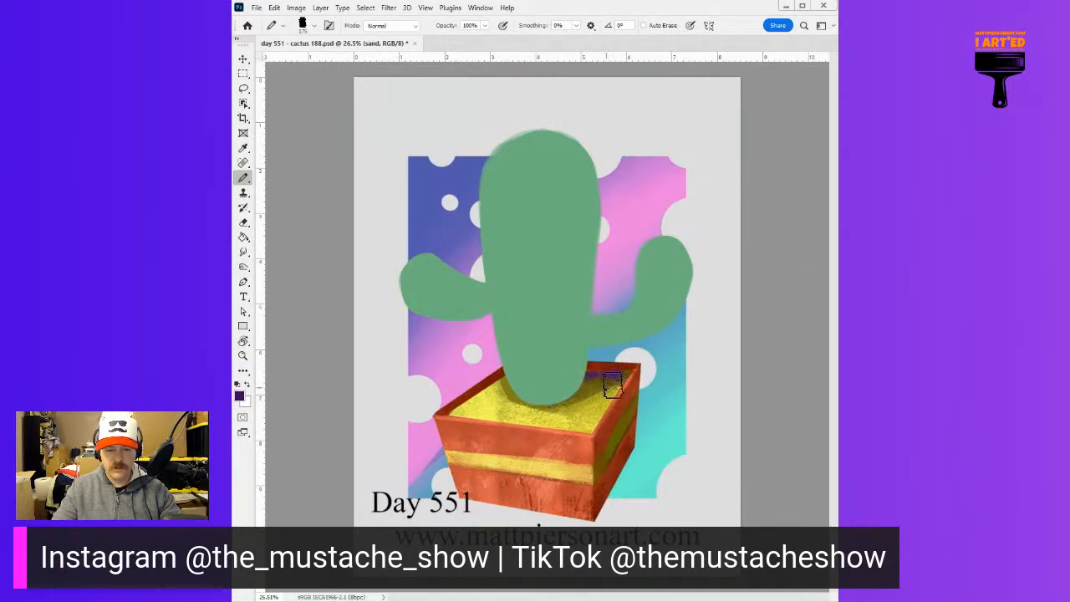
Paint speckled dark purple shadow on the sand layer along the planter's back edge, beside the cactus
{"action": "left_click_drag", "start_coordinate": [585, 381], "coordinate": [623, 375]}
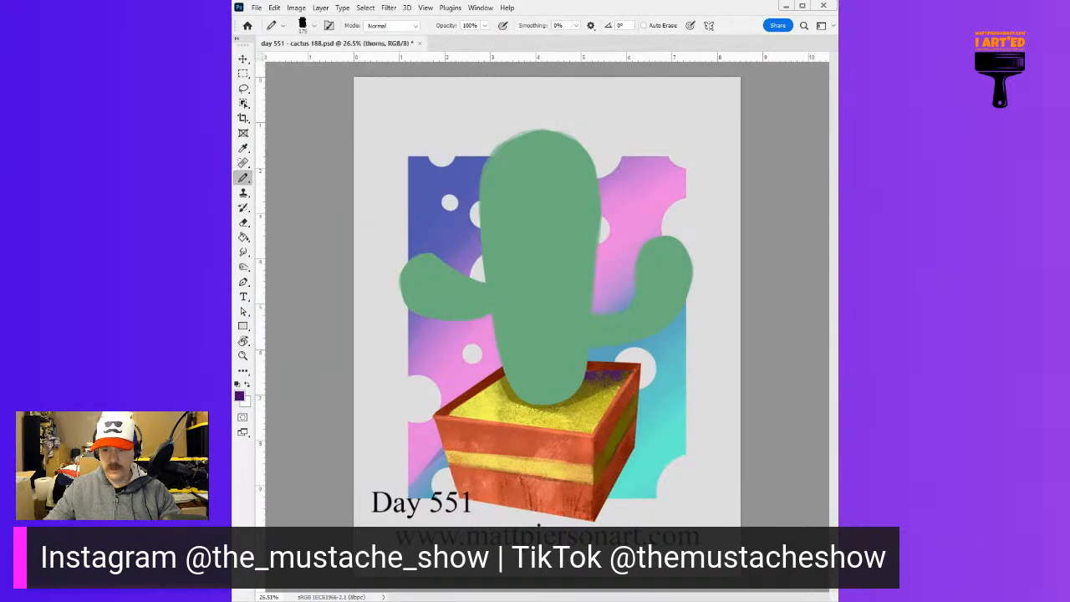
On the cactus layer, sample the green, lighten it and paint pale vertical bands down the main trunk with a round tip
{"action": "key", "text": "ctrl+alt+shift+n"}
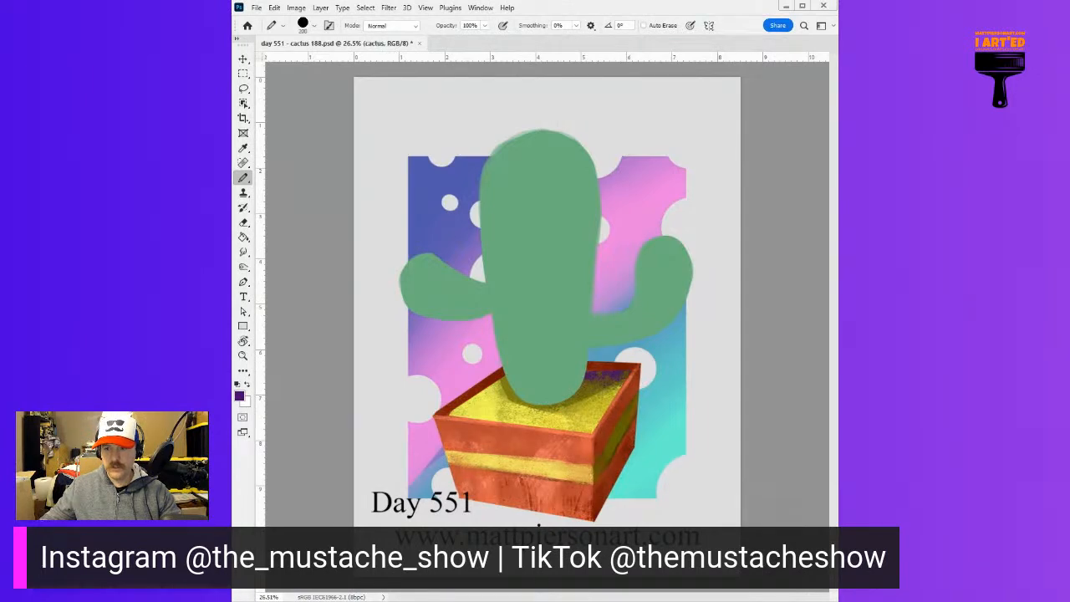
{"action": "left_click_drag", "start_coordinate": [693, 371], "coordinate": [682, 373]}
{"action": "right_click", "coordinate": [538, 256], "text": "alt"}
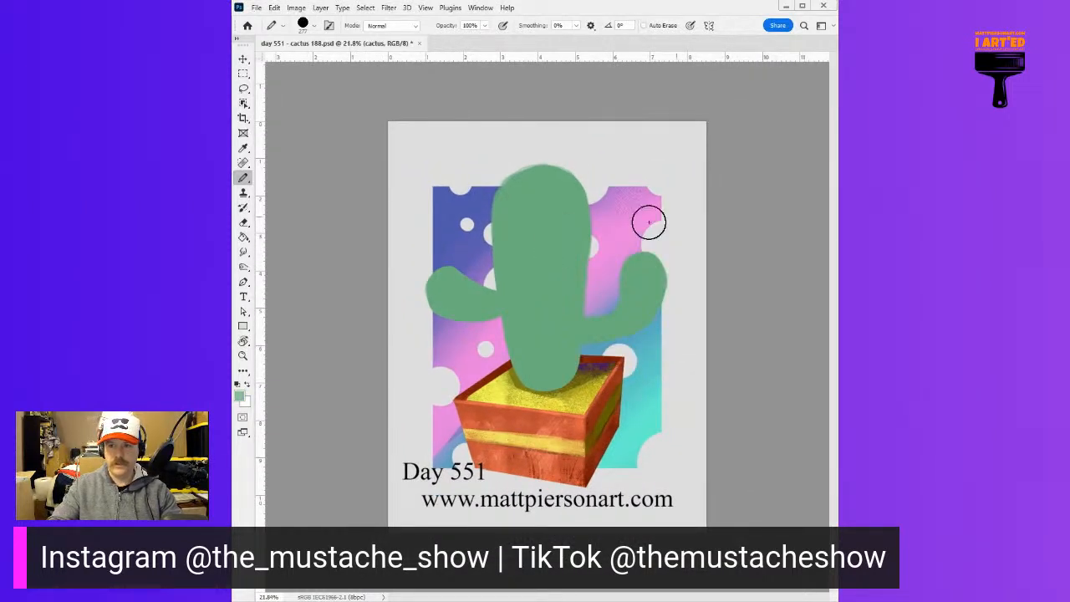
{"action": "mouse_move", "coordinate": [523, 177]}
{"action": "left_mouse_down"}
{"action": "mouse_move", "coordinate": [522, 347]}
{"action": "mouse_move", "coordinate": [532, 199]}
{"action": "mouse_move", "coordinate": [532, 370]}
{"action": "left_mouse_up"}
{"action": "left_click_drag", "start_coordinate": [547, 178], "coordinate": [547, 392]}
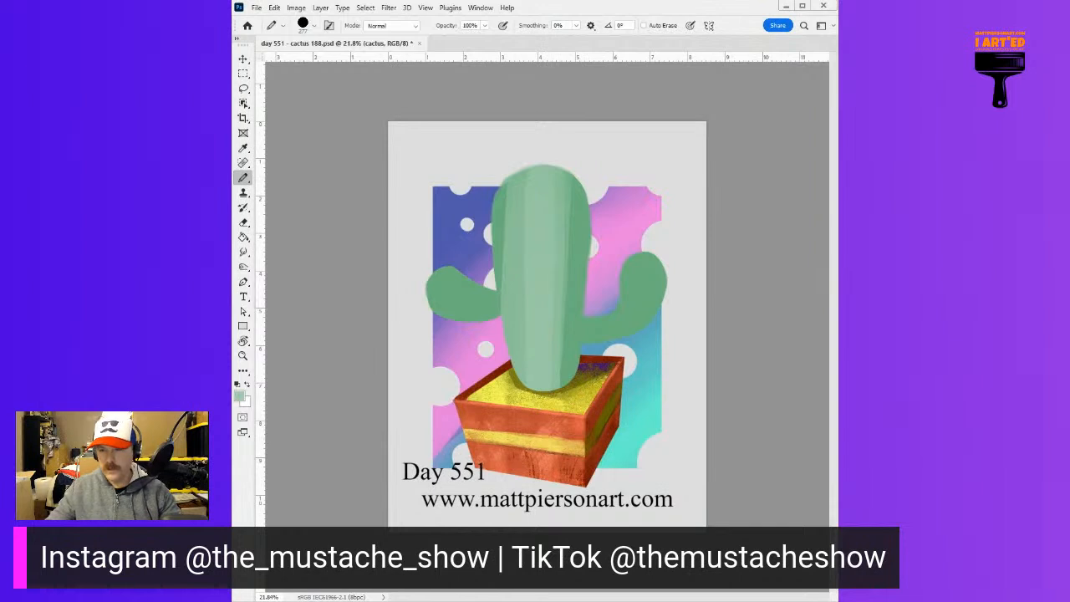
{"action": "mouse_move", "coordinate": [561, 288]}
{"action": "left_mouse_down"}
{"action": "mouse_move", "coordinate": [565, 245]}
{"action": "mouse_move", "coordinate": [549, 389]}
{"action": "left_mouse_up"}
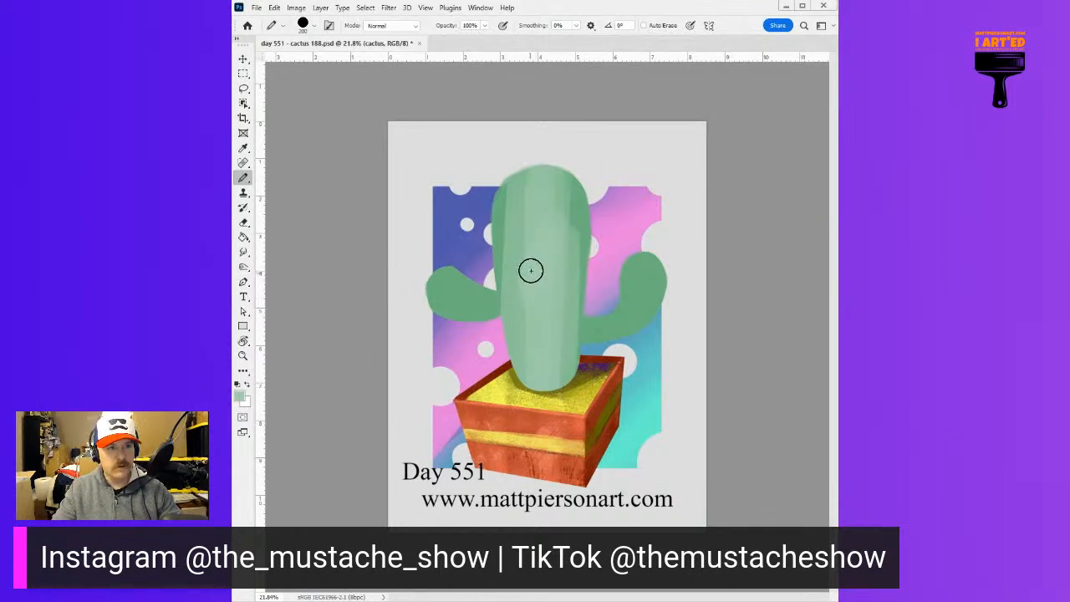
Try extra pale green strokes over the middle of the trunk and the base of the right arm
{"action": "mouse_move", "coordinate": [533, 258]}
{"action": "left_mouse_down"}
{"action": "mouse_move", "coordinate": [569, 256]}
{"action": "mouse_move", "coordinate": [584, 322]}
{"action": "mouse_move", "coordinate": [617, 336]}
{"action": "left_mouse_up"}
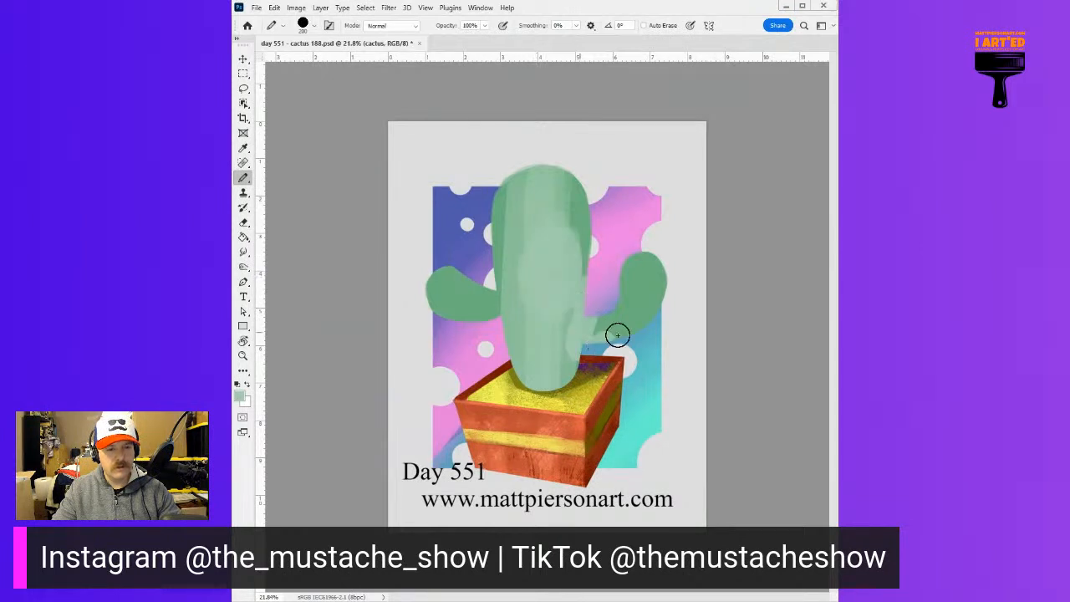
{"action": "key", "text": "ctrl+z"}
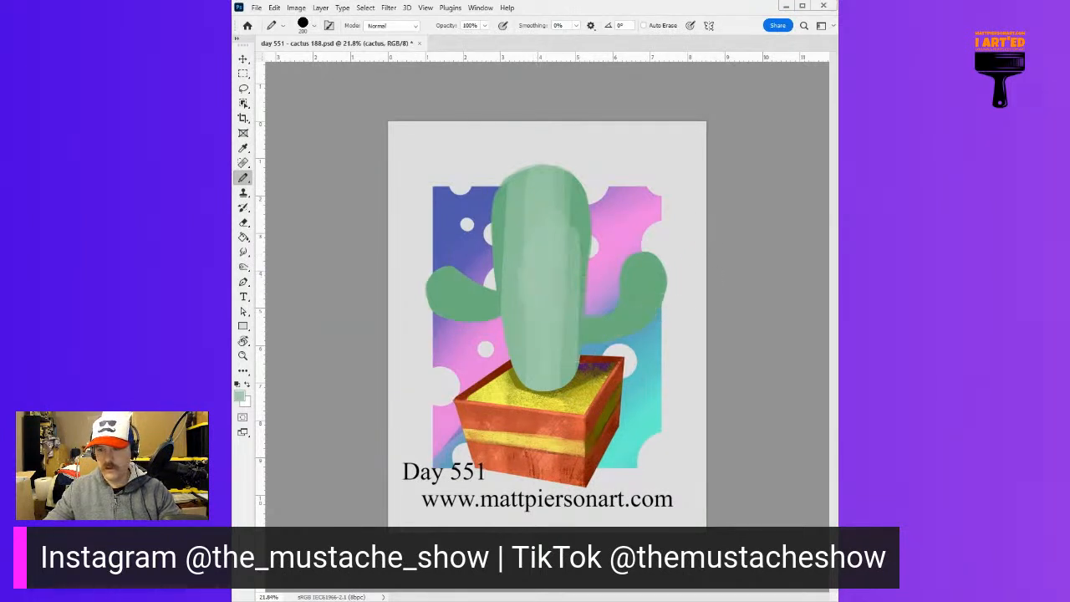
{"action": "mouse_move", "coordinate": [547, 223]}
{"action": "left_mouse_down"}
{"action": "mouse_move", "coordinate": [552, 355]}
{"action": "mouse_move", "coordinate": [568, 340]}
{"action": "mouse_move", "coordinate": [558, 377]}
{"action": "left_mouse_up"}
{"action": "key", "text": "ctrl+z"}
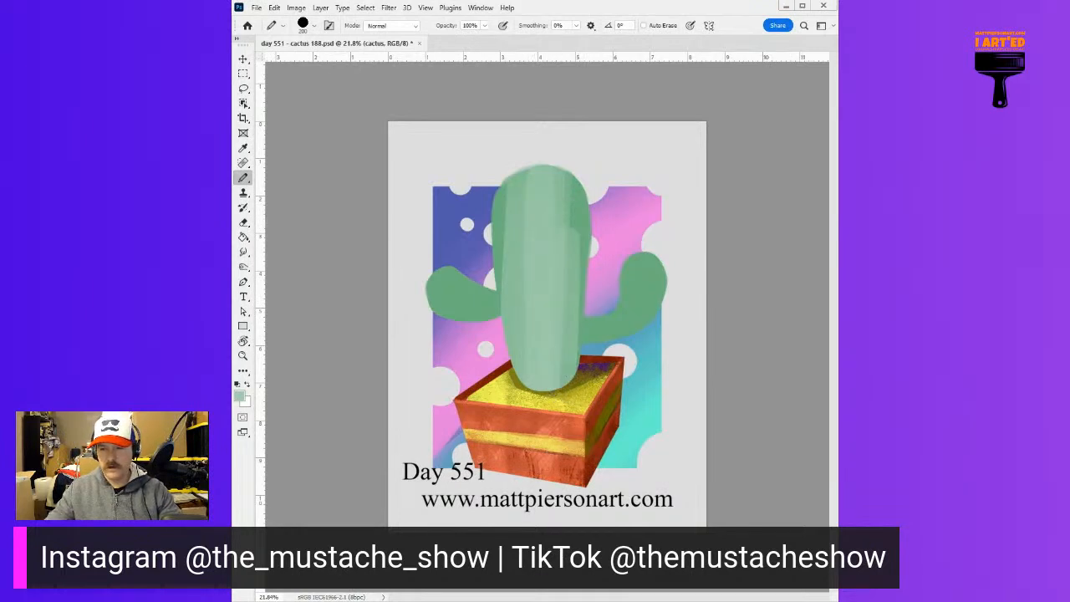
Try bright mint-green strokes down the middle of the cactus trunk with the large round tip, and undo them
{"action": "left_click", "coordinate": [511, 265]}
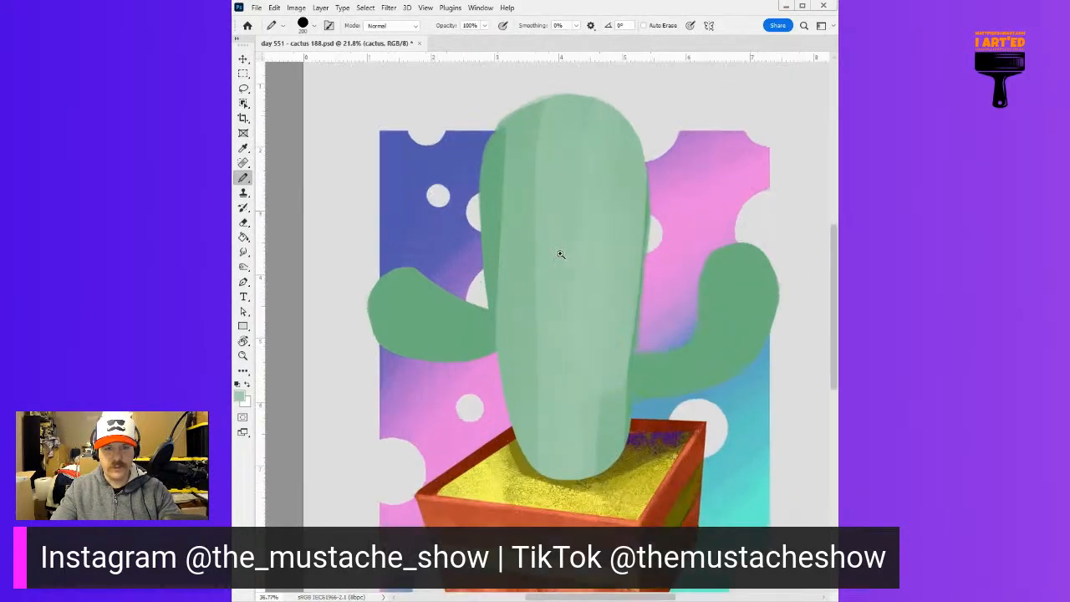
{"action": "left_click", "coordinate": [560, 253]}
{"action": "left_click_drag", "start_coordinate": [573, 176], "coordinate": [559, 359]}
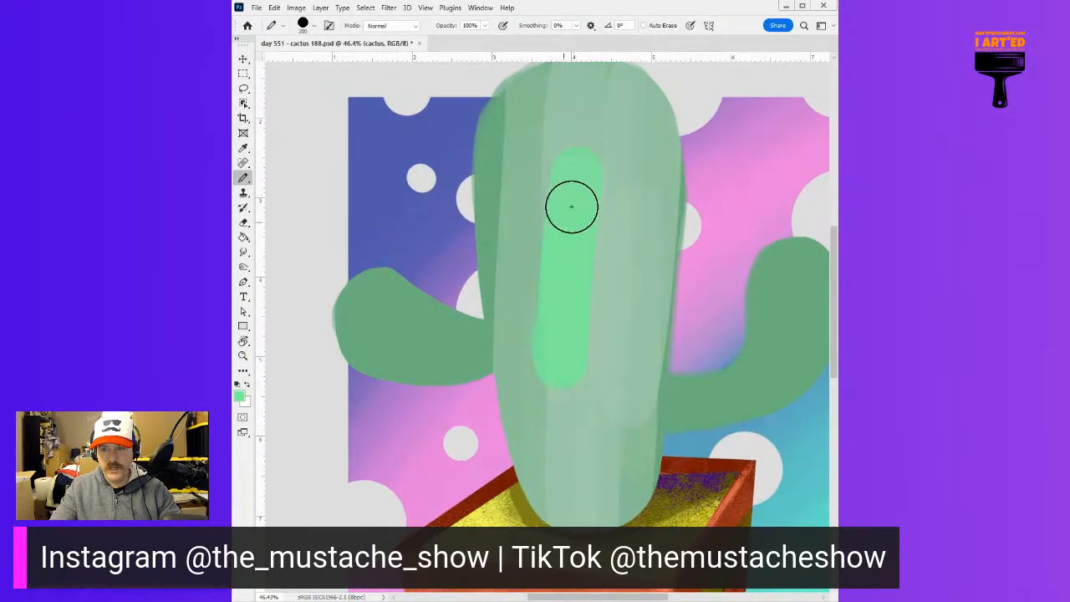
{"action": "left_click_drag", "start_coordinate": [561, 172], "coordinate": [552, 372]}
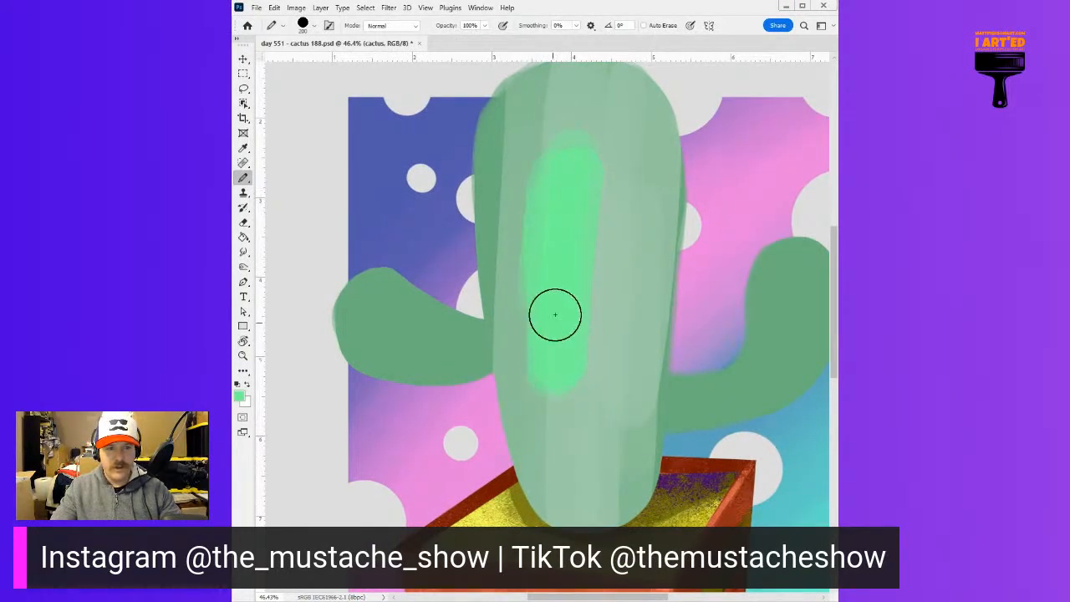
{"action": "scroll", "coordinate": [647, 309], "scroll_direction": "down", "scroll_amount": 4}
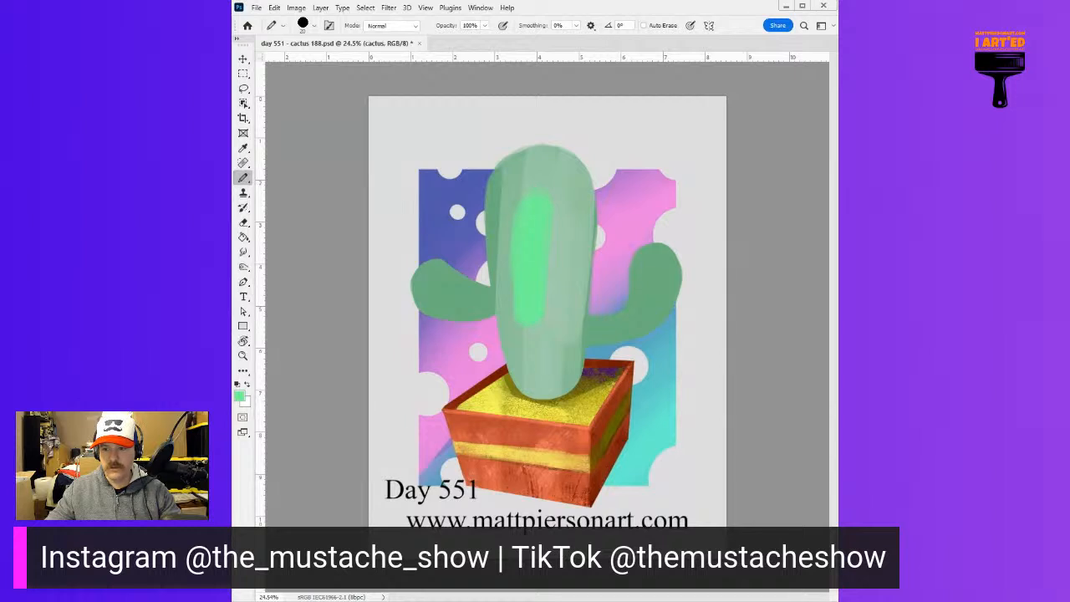
{"action": "mouse_move", "coordinate": [509, 326]}
{"action": "left_mouse_down"}
{"action": "mouse_move", "coordinate": [532, 298]}
{"action": "mouse_move", "coordinate": [545, 327]}
{"action": "left_mouse_up"}
{"action": "key", "text": "ctrl+z"}
{"action": "key", "text": "ctrl+z"}
{"action": "key", "text": "ctrl+z"}
{"action": "key", "text": "ctrl+z"}
{"action": "key", "text": "ctrl+z"}
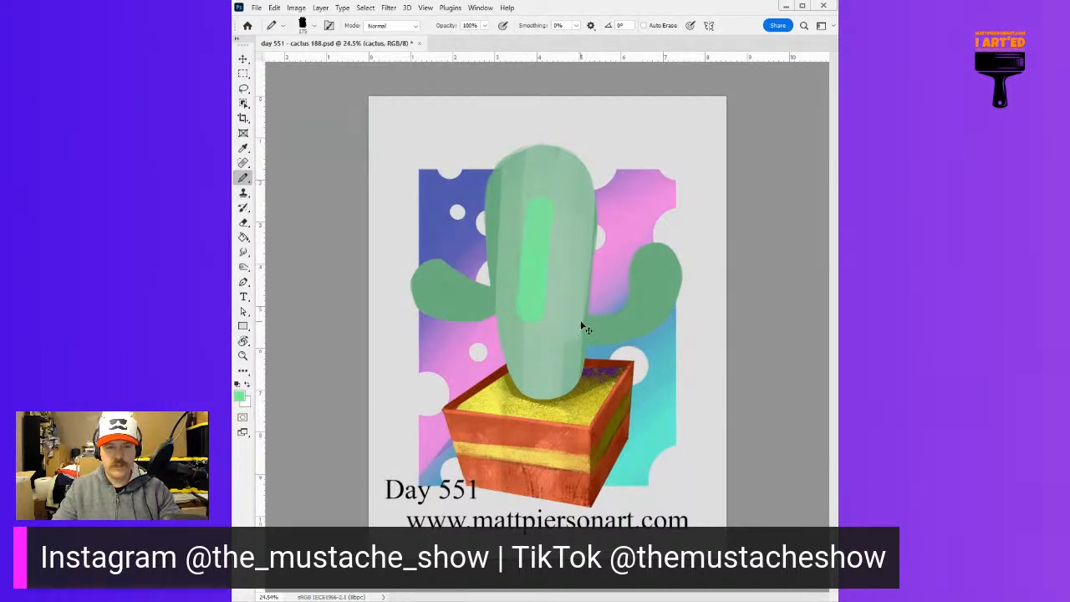
On a new layer over the cactus, paint pale green texture across the trunk and both arms with a rough 175 px tip
{"action": "left_click", "coordinate": [540, 230], "text": "alt"}
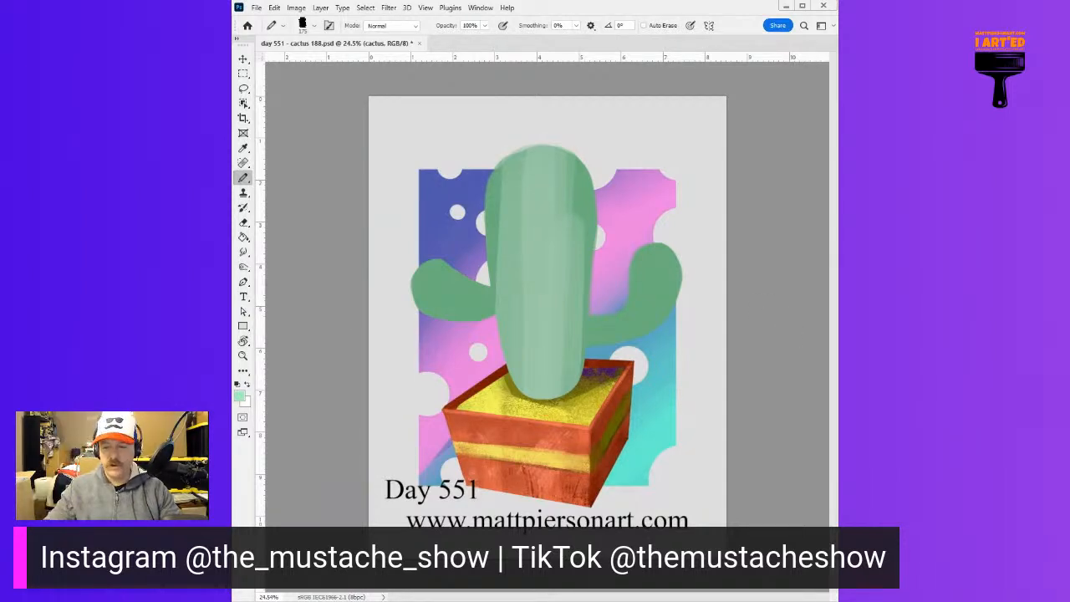
{"action": "mouse_move", "coordinate": [537, 182]}
{"action": "left_mouse_down"}
{"action": "mouse_move", "coordinate": [530, 269]}
{"action": "mouse_move", "coordinate": [539, 176]}
{"action": "mouse_move", "coordinate": [531, 231]}
{"action": "left_mouse_up"}
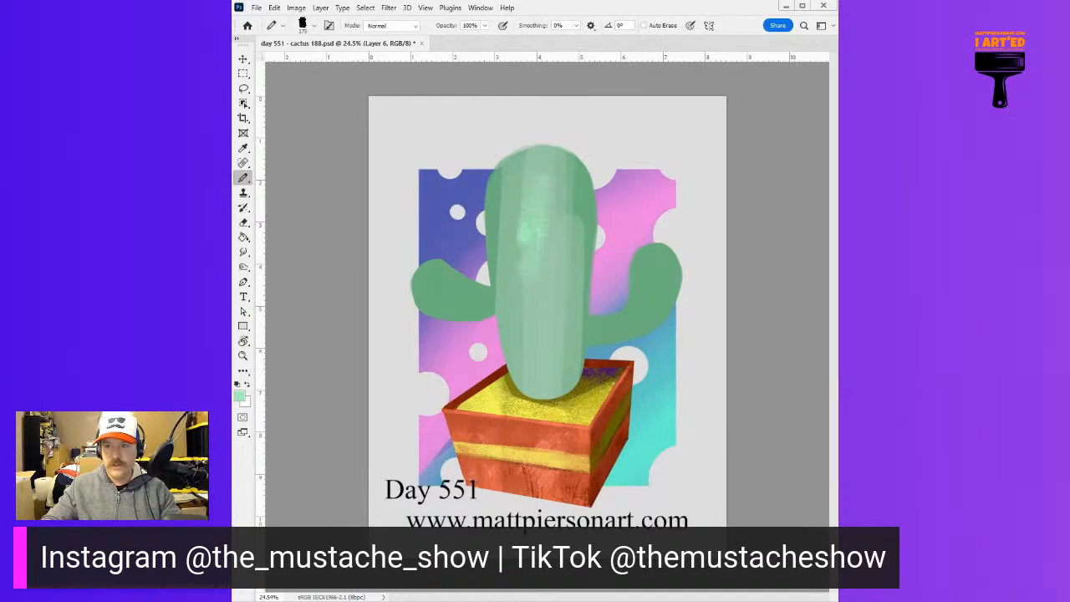
{"action": "mouse_move", "coordinate": [539, 194]}
{"action": "left_mouse_down"}
{"action": "mouse_move", "coordinate": [521, 184]}
{"action": "mouse_move", "coordinate": [530, 239]}
{"action": "mouse_move", "coordinate": [507, 209]}
{"action": "mouse_move", "coordinate": [521, 384]}
{"action": "left_mouse_up"}
{"action": "mouse_move", "coordinate": [532, 273]}
{"action": "left_mouse_down"}
{"action": "mouse_move", "coordinate": [544, 382]}
{"action": "mouse_move", "coordinate": [560, 357]}
{"action": "mouse_move", "coordinate": [579, 167]}
{"action": "mouse_move", "coordinate": [584, 346]}
{"action": "mouse_move", "coordinate": [625, 283]}
{"action": "mouse_move", "coordinate": [638, 317]}
{"action": "mouse_move", "coordinate": [691, 270]}
{"action": "mouse_move", "coordinate": [581, 318]}
{"action": "mouse_move", "coordinate": [422, 289]}
{"action": "left_mouse_up"}
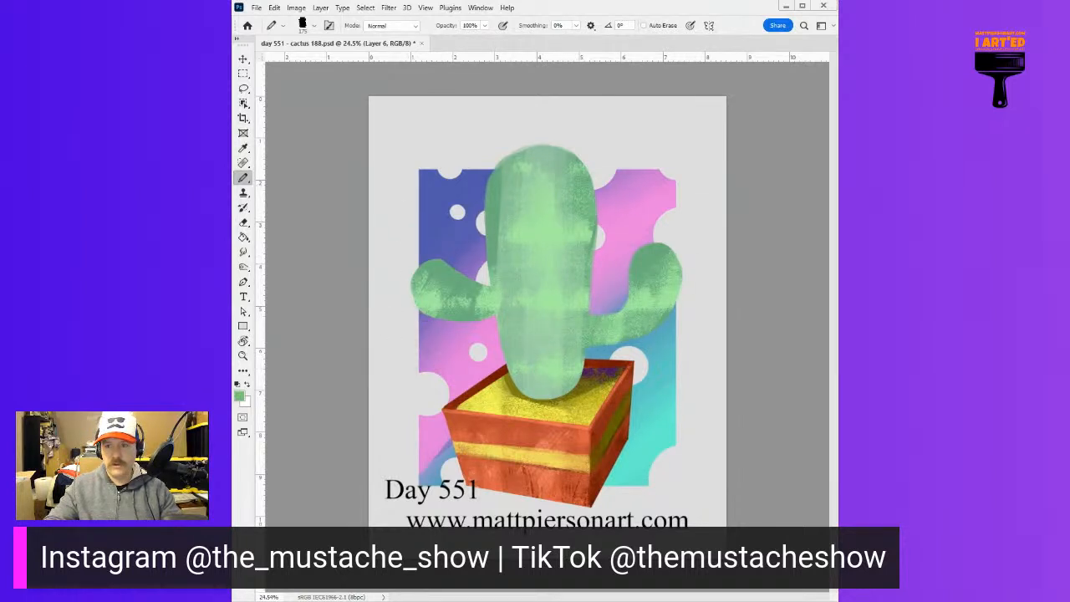
Sample varied greens and build up darker rough strokes over the right side of the trunk, blending them towards the middle
{"action": "mouse_move", "coordinate": [593, 285]}
{"action": "left_mouse_down"}
{"action": "mouse_move", "coordinate": [562, 384]}
{"action": "mouse_move", "coordinate": [579, 224]}
{"action": "mouse_move", "coordinate": [559, 397]}
{"action": "mouse_move", "coordinate": [583, 204]}
{"action": "mouse_move", "coordinate": [562, 386]}
{"action": "mouse_move", "coordinate": [580, 188]}
{"action": "mouse_move", "coordinate": [573, 151]}
{"action": "mouse_move", "coordinate": [577, 256]}
{"action": "mouse_move", "coordinate": [566, 190]}
{"action": "mouse_move", "coordinate": [551, 333]}
{"action": "left_mouse_up"}
{"action": "left_click", "coordinate": [569, 273], "text": "alt"}
{"action": "left_click_drag", "start_coordinate": [559, 253], "coordinate": [551, 372]}
{"action": "left_click", "coordinate": [577, 269], "text": "alt"}
{"action": "mouse_move", "coordinate": [577, 214]}
{"action": "left_mouse_down"}
{"action": "mouse_move", "coordinate": [562, 367]}
{"action": "mouse_move", "coordinate": [568, 240]}
{"action": "mouse_move", "coordinate": [541, 363]}
{"action": "mouse_move", "coordinate": [548, 244]}
{"action": "mouse_move", "coordinate": [537, 311]}
{"action": "left_mouse_up"}
{"action": "left_click", "coordinate": [546, 294], "text": "alt"}
{"action": "left_click", "coordinate": [562, 272], "text": "alt"}
{"action": "left_click_drag", "start_coordinate": [562, 277], "coordinate": [539, 351]}
{"action": "mouse_move", "coordinate": [539, 251]}
{"action": "left_mouse_down"}
{"action": "mouse_move", "coordinate": [519, 283]}
{"action": "mouse_move", "coordinate": [528, 330]}
{"action": "left_mouse_up"}
{"action": "left_click", "coordinate": [534, 251], "text": "alt"}
{"action": "left_click_drag", "start_coordinate": [538, 210], "coordinate": [528, 330]}
{"action": "left_click", "coordinate": [552, 258], "text": "alt"}
{"action": "mouse_move", "coordinate": [556, 232]}
{"action": "left_mouse_down"}
{"action": "mouse_move", "coordinate": [541, 338]}
{"action": "mouse_move", "coordinate": [570, 195]}
{"action": "mouse_move", "coordinate": [549, 325]}
{"action": "left_mouse_up"}
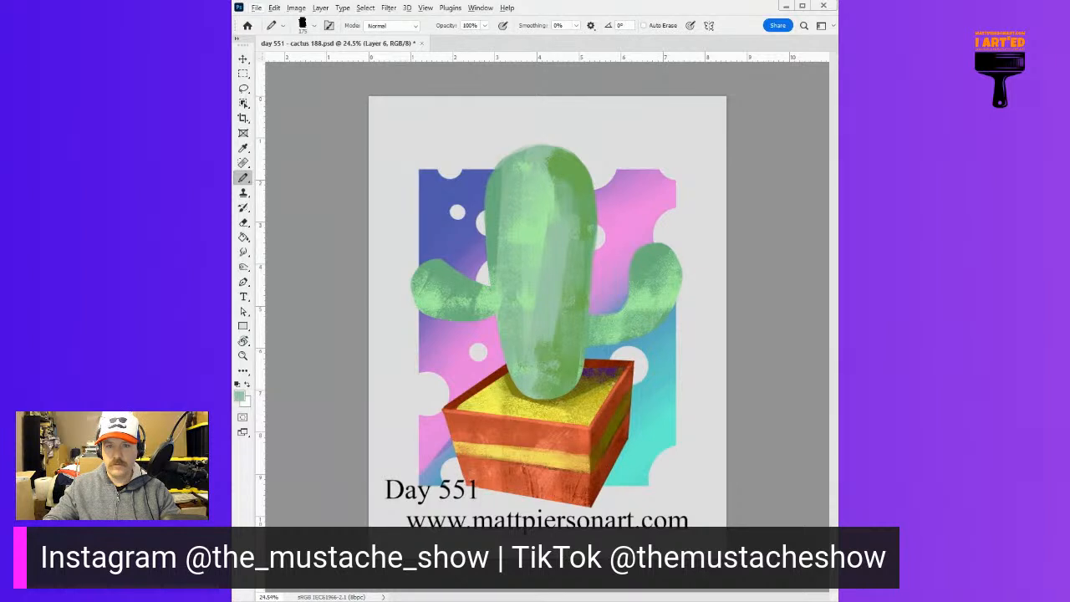
{"action": "mouse_move", "coordinate": [587, 187]}
{"action": "left_mouse_down"}
{"action": "mouse_move", "coordinate": [576, 249]}
{"action": "mouse_move", "coordinate": [571, 229]}
{"action": "mouse_move", "coordinate": [555, 357]}
{"action": "mouse_move", "coordinate": [558, 386]}
{"action": "left_mouse_up"}
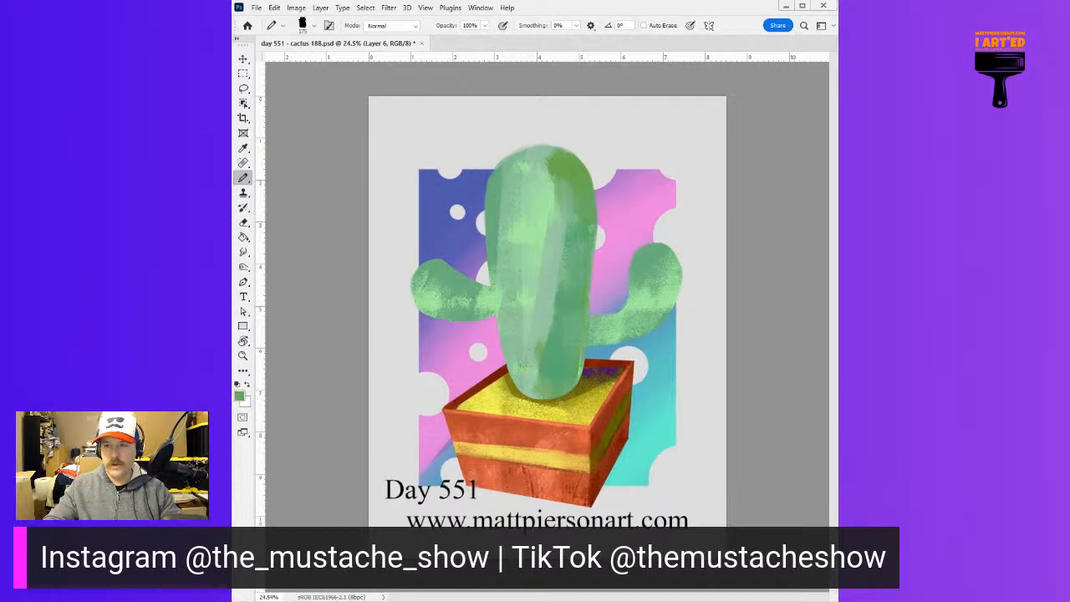
Cover the entire cactus with a flat yellow-green using a very large rough tip, and toggle the layer's visibility to compare
{"action": "left_click", "coordinate": [575, 177], "text": "alt"}
{"action": "left_click_drag", "start_coordinate": [555, 282], "coordinate": [577, 283], "text": "alt"}
{"action": "mouse_move", "coordinate": [470, 235]}
{"action": "left_mouse_down"}
{"action": "mouse_move", "coordinate": [460, 295]}
{"action": "mouse_move", "coordinate": [510, 321]}
{"action": "mouse_move", "coordinate": [598, 226]}
{"action": "mouse_move", "coordinate": [697, 257]}
{"action": "mouse_move", "coordinate": [515, 219]}
{"action": "mouse_move", "coordinate": [561, 228]}
{"action": "mouse_move", "coordinate": [565, 200]}
{"action": "mouse_move", "coordinate": [621, 331]}
{"action": "mouse_move", "coordinate": [549, 325]}
{"action": "mouse_move", "coordinate": [636, 276]}
{"action": "left_mouse_up"}
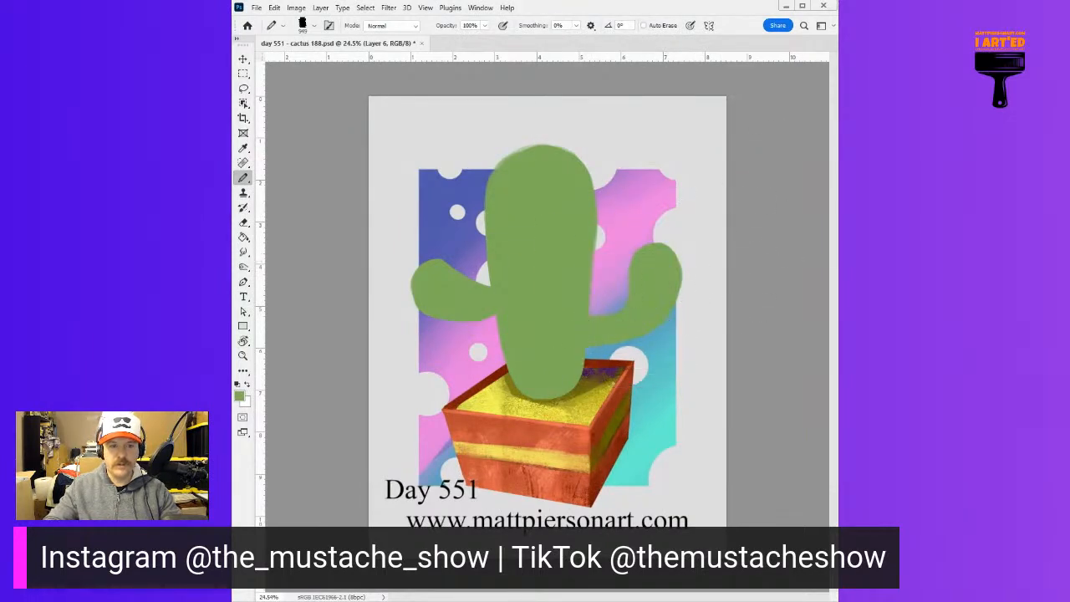
{"action": "mouse_move", "coordinate": [709, 258]}
{"action": "left_mouse_down", "text": "alt"}
{"action": "mouse_move", "coordinate": [681, 272]}
{"action": "mouse_move", "coordinate": [665, 266]}
{"action": "left_mouse_up", "text": "alt"}
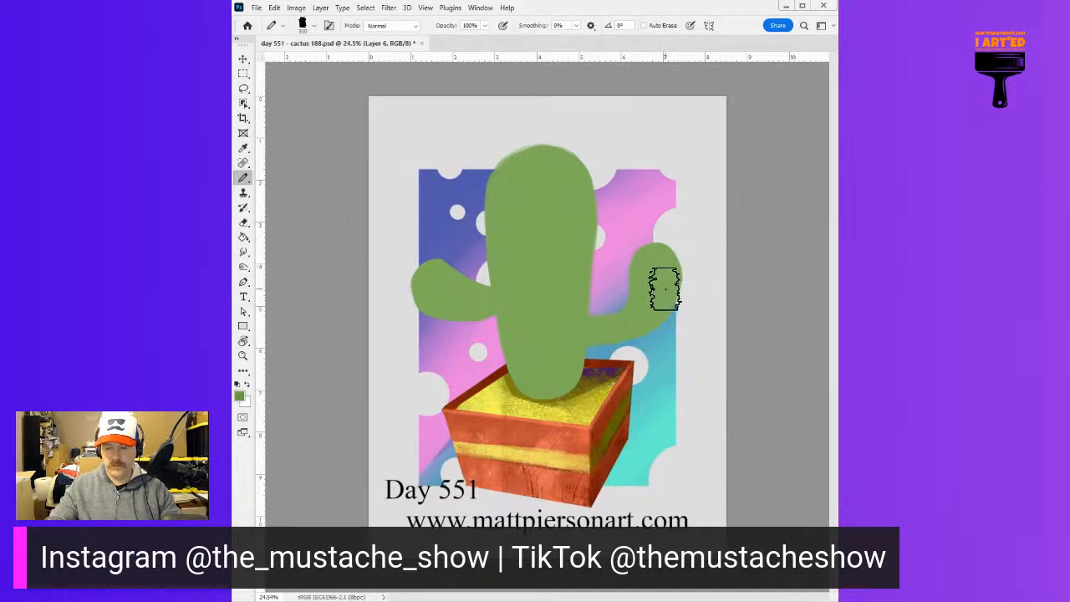
{"action": "key", "text": "ctrl+comma"}
{"action": "key", "text": "ctrl+comma"}
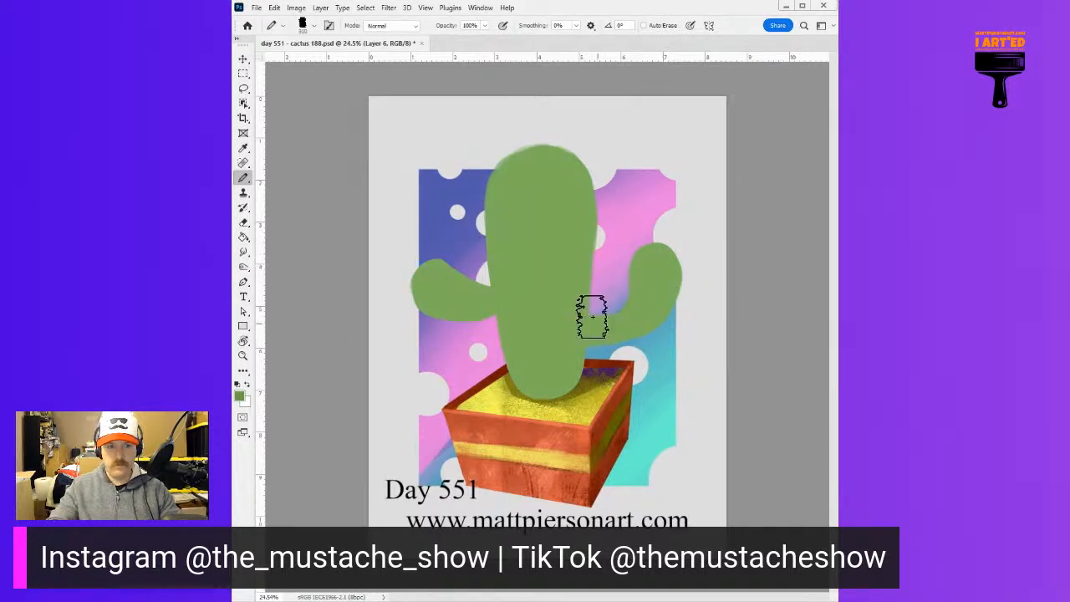
Shade the right side of the trunk and the undersides of both arms with a slightly darker green
{"action": "mouse_move", "coordinate": [567, 323]}
{"action": "left_mouse_down"}
{"action": "mouse_move", "coordinate": [575, 198]}
{"action": "mouse_move", "coordinate": [567, 324]}
{"action": "mouse_move", "coordinate": [560, 281]}
{"action": "left_mouse_up"}
{"action": "mouse_move", "coordinate": [577, 282]}
{"action": "left_mouse_down", "text": "alt"}
{"action": "mouse_move", "coordinate": [567, 280]}
{"action": "mouse_move", "coordinate": [554, 374]}
{"action": "mouse_move", "coordinate": [576, 279]}
{"action": "mouse_move", "coordinate": [564, 168]}
{"action": "mouse_move", "coordinate": [554, 317]}
{"action": "left_mouse_up", "text": "alt"}
{"action": "mouse_move", "coordinate": [464, 294]}
{"action": "left_mouse_down"}
{"action": "mouse_move", "coordinate": [499, 296]}
{"action": "mouse_move", "coordinate": [480, 304]}
{"action": "left_mouse_up"}
{"action": "mouse_move", "coordinate": [607, 332]}
{"action": "left_mouse_down"}
{"action": "mouse_move", "coordinate": [667, 297]}
{"action": "mouse_move", "coordinate": [647, 326]}
{"action": "mouse_move", "coordinate": [683, 289]}
{"action": "left_mouse_up"}
Paint rough light green highlights on the left half of the trunk and on the upper parts of both arms
{"action": "mouse_move", "coordinate": [542, 159]}
{"action": "left_mouse_down"}
{"action": "mouse_move", "coordinate": [533, 260]}
{"action": "mouse_move", "coordinate": [540, 171]}
{"action": "mouse_move", "coordinate": [524, 287]}
{"action": "mouse_move", "coordinate": [520, 195]}
{"action": "mouse_move", "coordinate": [529, 281]}
{"action": "left_mouse_up"}
{"action": "mouse_move", "coordinate": [459, 289]}
{"action": "left_mouse_down"}
{"action": "mouse_move", "coordinate": [424, 278]}
{"action": "mouse_move", "coordinate": [430, 268]}
{"action": "left_mouse_up"}
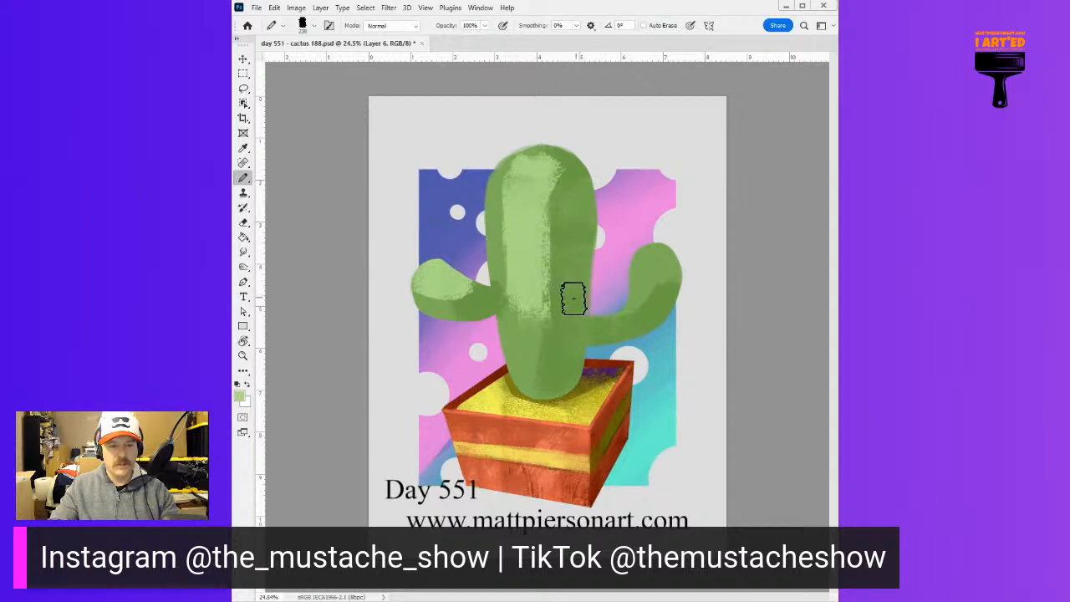
{"action": "mouse_move", "coordinate": [627, 282]}
{"action": "left_mouse_down"}
{"action": "mouse_move", "coordinate": [670, 253]}
{"action": "mouse_move", "coordinate": [648, 288]}
{"action": "mouse_move", "coordinate": [666, 262]}
{"action": "mouse_move", "coordinate": [637, 287]}
{"action": "mouse_move", "coordinate": [679, 240]}
{"action": "mouse_move", "coordinate": [696, 250]}
{"action": "mouse_move", "coordinate": [680, 272]}
{"action": "left_mouse_up"}
With a small rough tip, paint dark green shadows where the left arm meets the trunk and along the trunk's lower right side
{"action": "left_click", "coordinate": [494, 303], "text": "alt"}
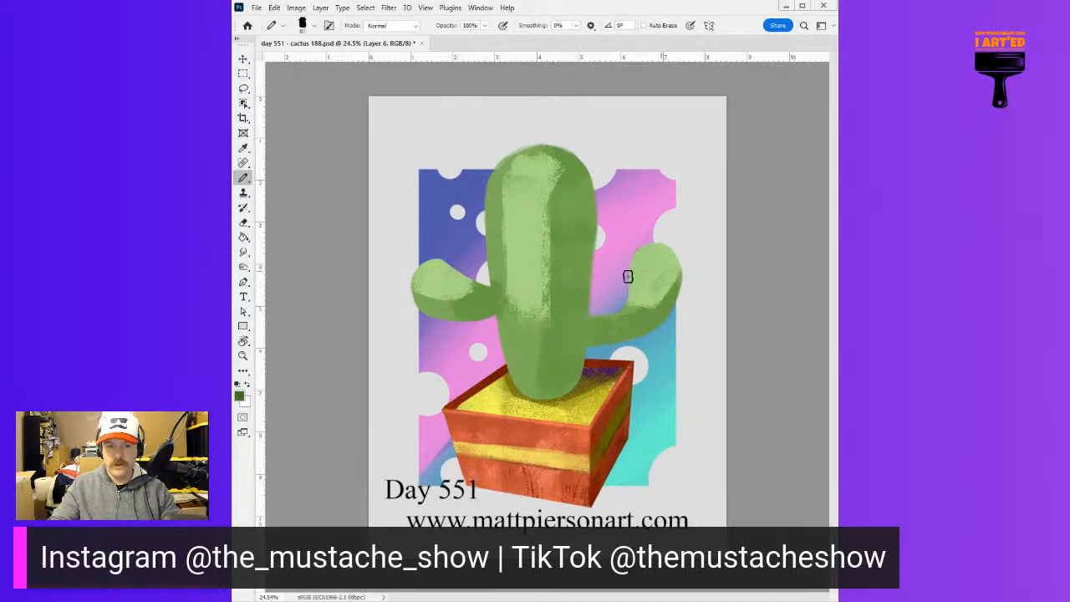
{"action": "mouse_move", "coordinate": [448, 301]}
{"action": "left_mouse_down"}
{"action": "mouse_move", "coordinate": [490, 305]}
{"action": "mouse_move", "coordinate": [480, 300]}
{"action": "left_mouse_up"}
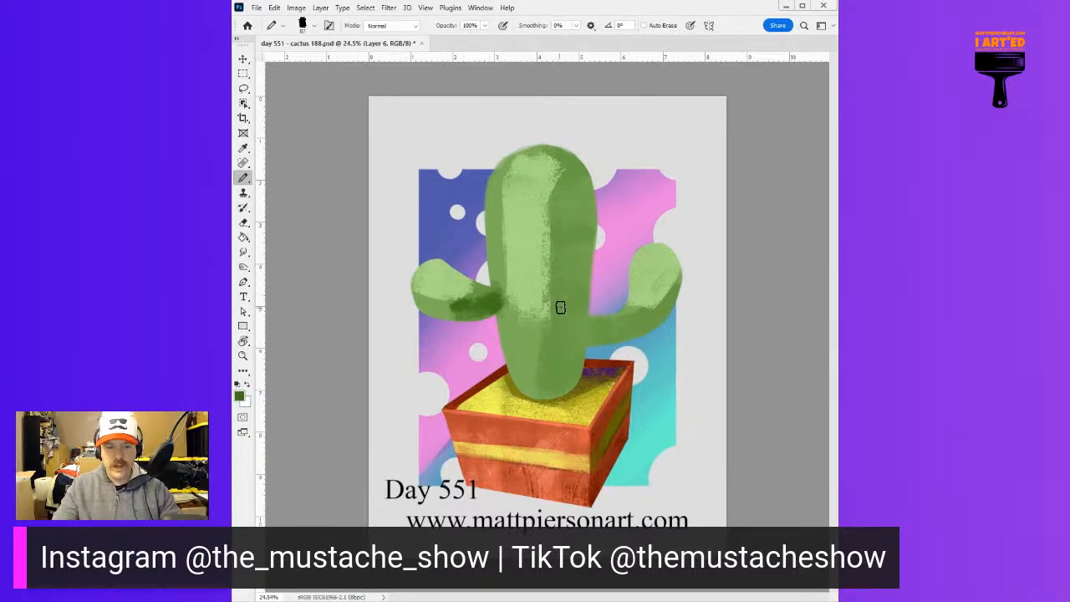
{"action": "left_click_drag", "start_coordinate": [572, 326], "coordinate": [563, 398]}
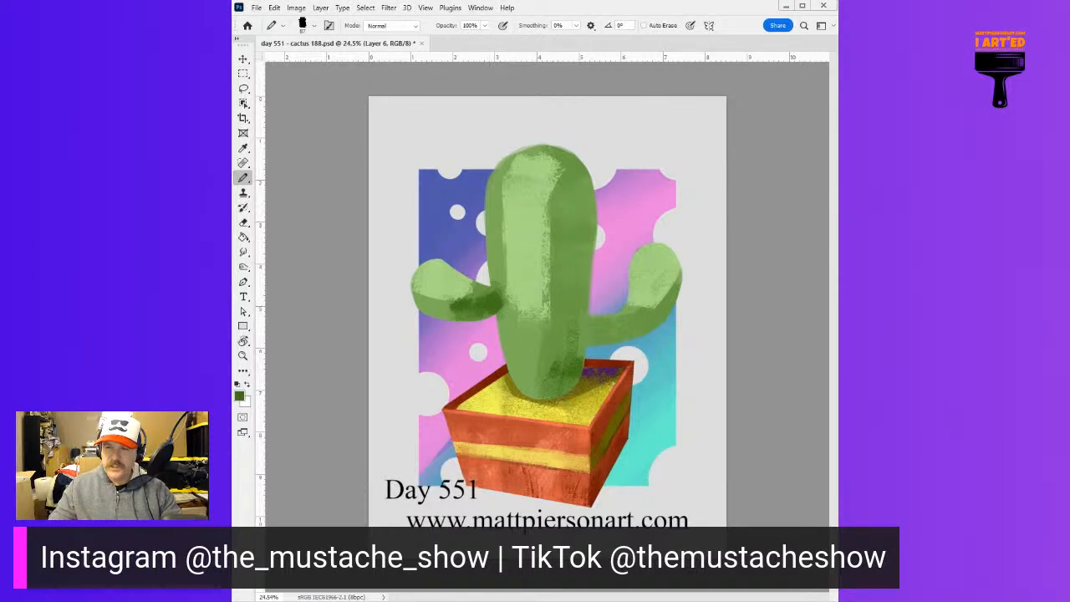
{"action": "left_click_drag", "start_coordinate": [584, 291], "coordinate": [570, 350]}
{"action": "left_click_drag", "start_coordinate": [572, 289], "coordinate": [568, 321]}
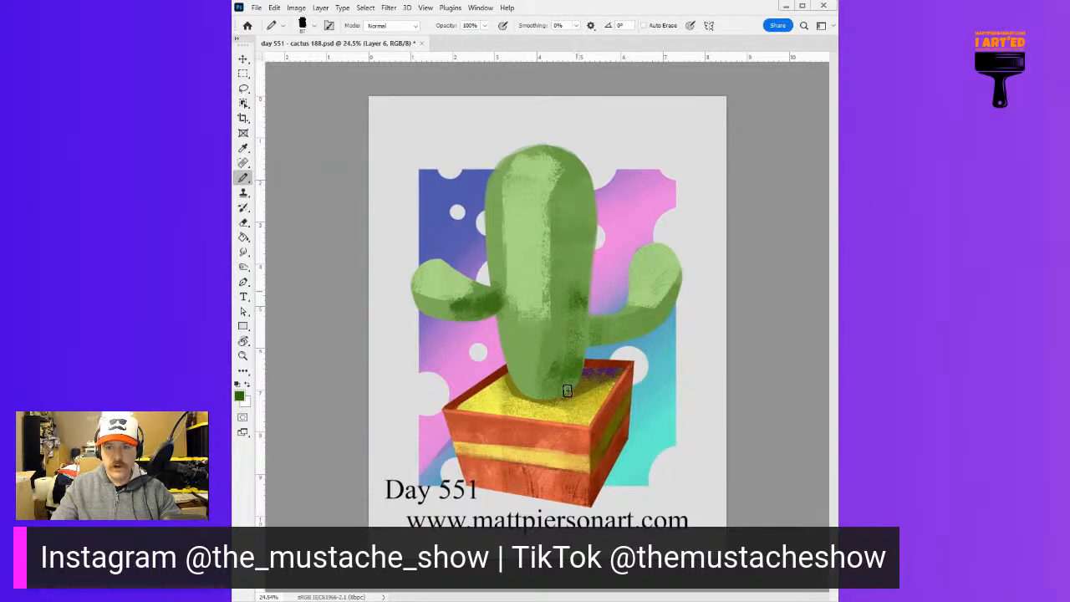
Enlarge the rough tip, extend the dark green shadow up the trunk's right side and carry light green down the middle
{"action": "right_click", "coordinate": [563, 325], "text": "alt"}
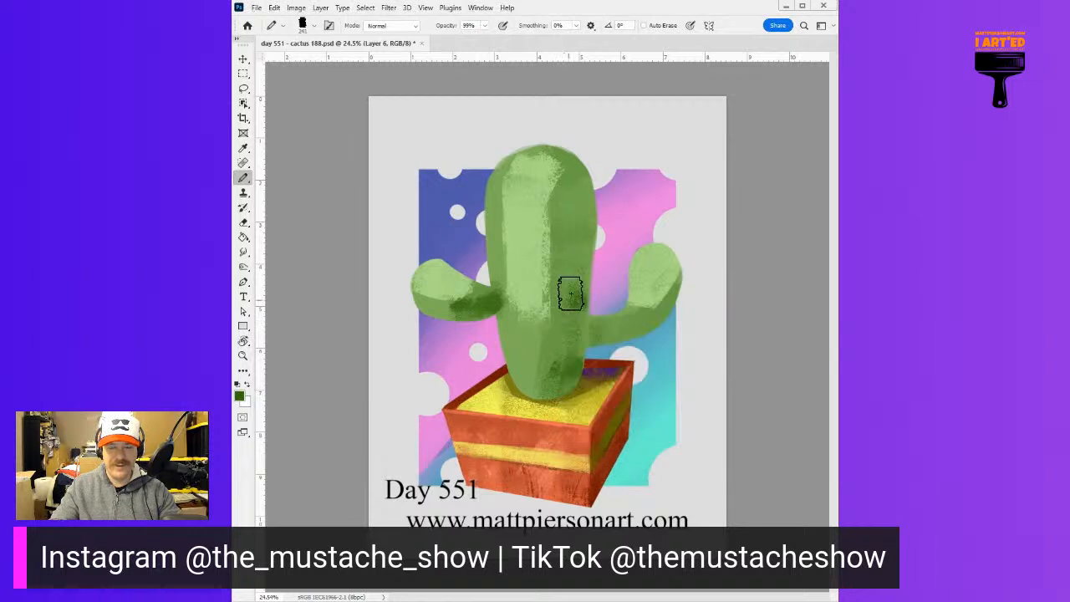
{"action": "left_click_drag", "start_coordinate": [568, 210], "coordinate": [569, 216]}
{"action": "left_click", "coordinate": [549, 286], "text": "alt"}
{"action": "mouse_move", "coordinate": [554, 254]}
{"action": "left_mouse_down"}
{"action": "mouse_move", "coordinate": [541, 303]}
{"action": "mouse_move", "coordinate": [556, 288]}
{"action": "mouse_move", "coordinate": [555, 244]}
{"action": "mouse_move", "coordinate": [541, 374]}
{"action": "left_mouse_up"}
{"action": "left_click", "coordinate": [543, 281], "text": "alt"}
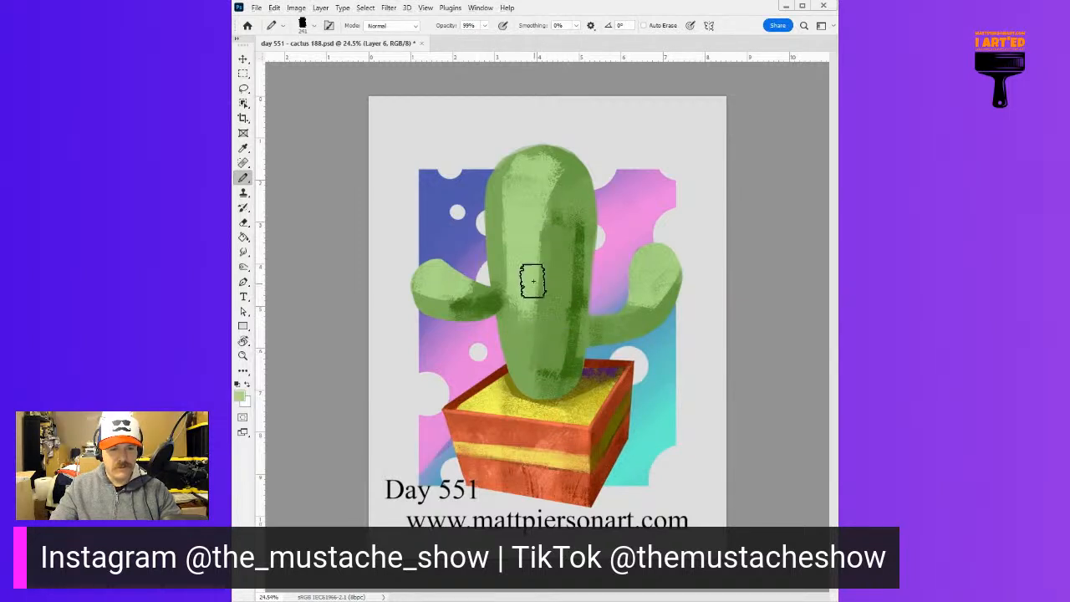
{"action": "left_click_drag", "start_coordinate": [542, 283], "coordinate": [535, 372]}
Deepen the dark green shadow around the joint of the left arm and the trunk with a small rough tip
{"action": "left_click", "coordinate": [494, 300], "text": "alt"}
{"action": "left_click_drag", "start_coordinate": [508, 298], "coordinate": [535, 288]}
{"action": "right_click", "coordinate": [536, 288], "text": "alt"}
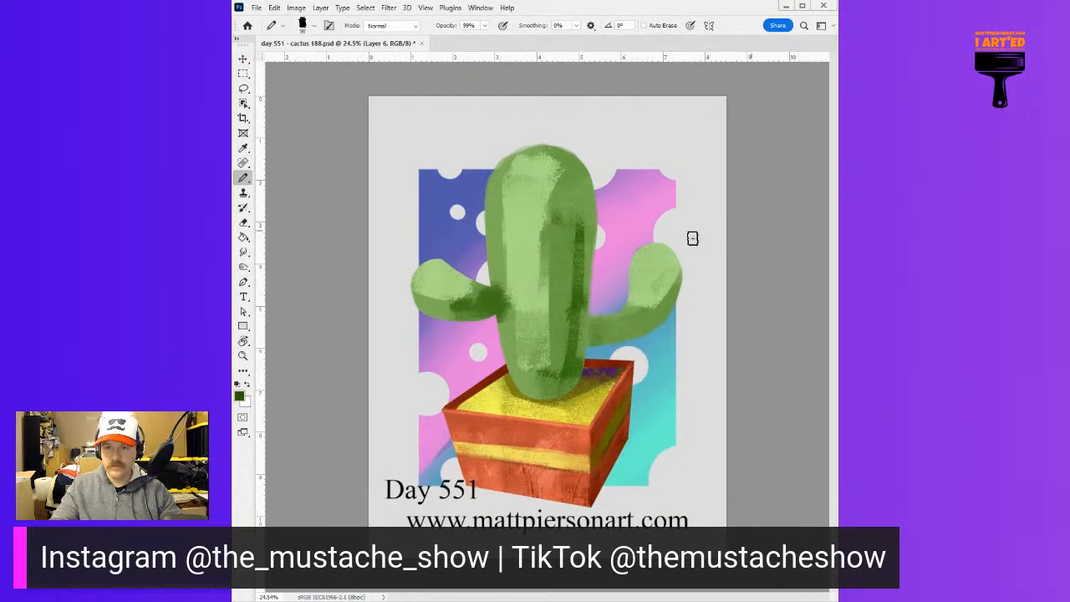
{"action": "left_click_drag", "start_coordinate": [487, 309], "coordinate": [487, 311]}
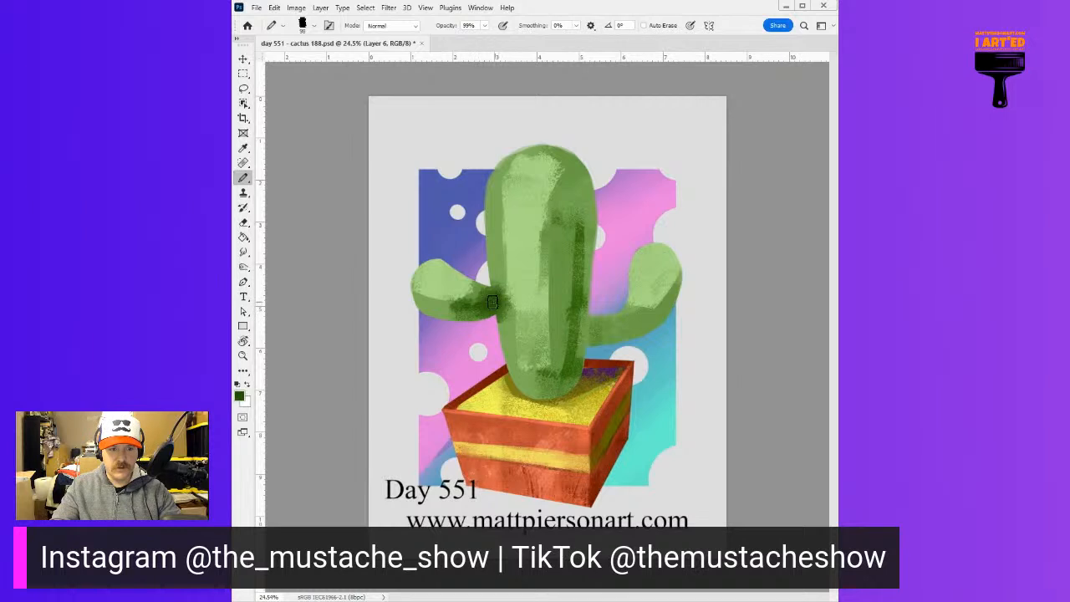
Soften the dark stripe on the trunk's right side with mid green and rework the shadow at its base
{"action": "left_click", "coordinate": [577, 298], "text": "alt"}
{"action": "left_click_drag", "start_coordinate": [575, 230], "coordinate": [569, 364]}
{"action": "left_click_drag", "start_coordinate": [584, 230], "coordinate": [567, 338]}
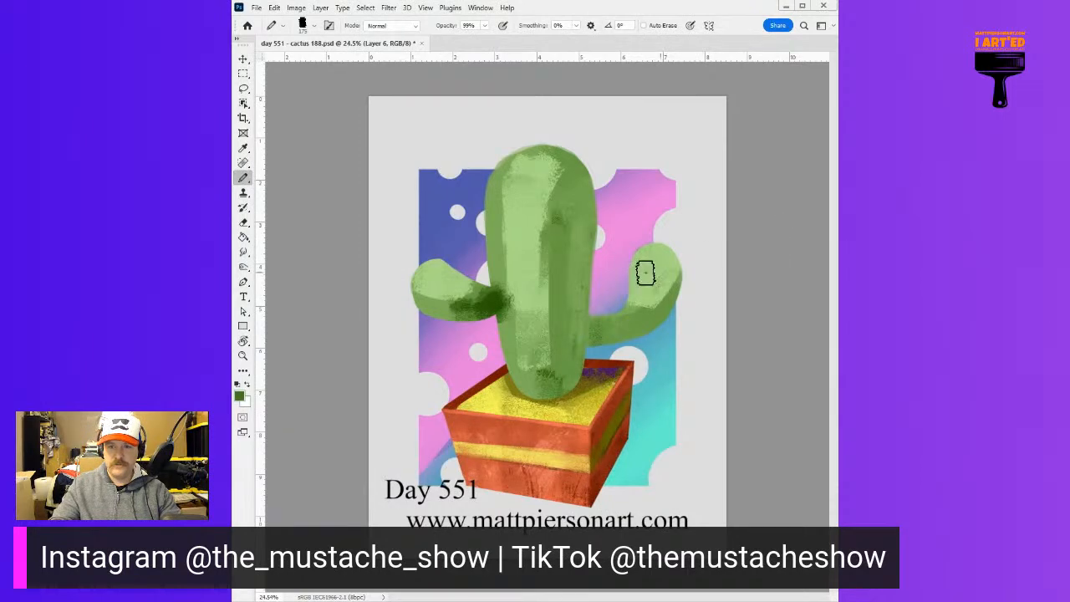
{"action": "left_click_drag", "start_coordinate": [567, 283], "coordinate": [549, 385]}
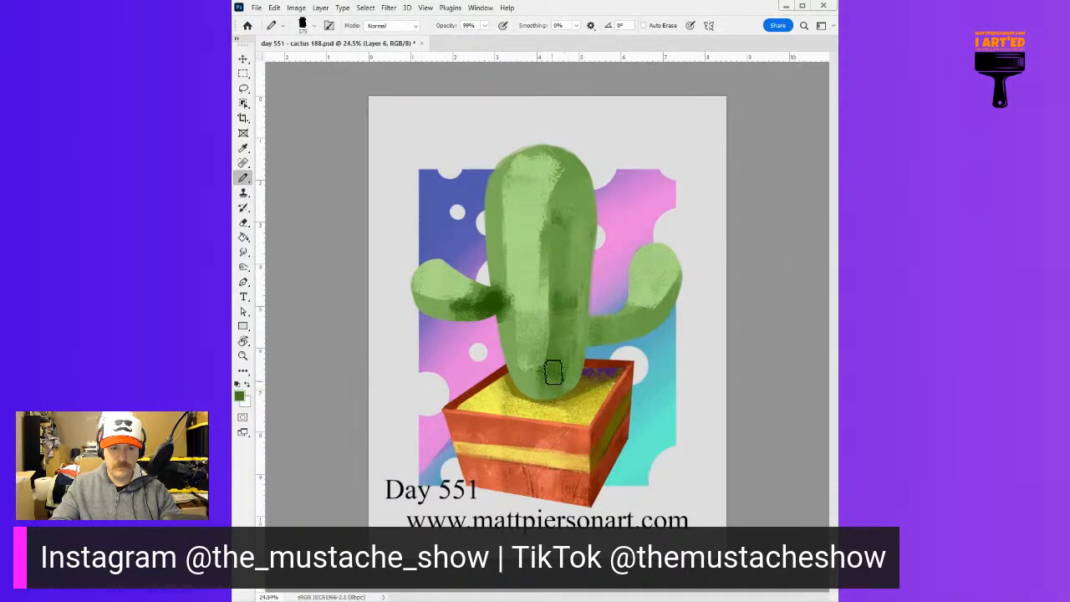
Sample the light green, shift it towards a brighter yellow-green and paint it over the trunk's front from crown to base
{"action": "left_click", "coordinate": [574, 210], "text": "alt"}
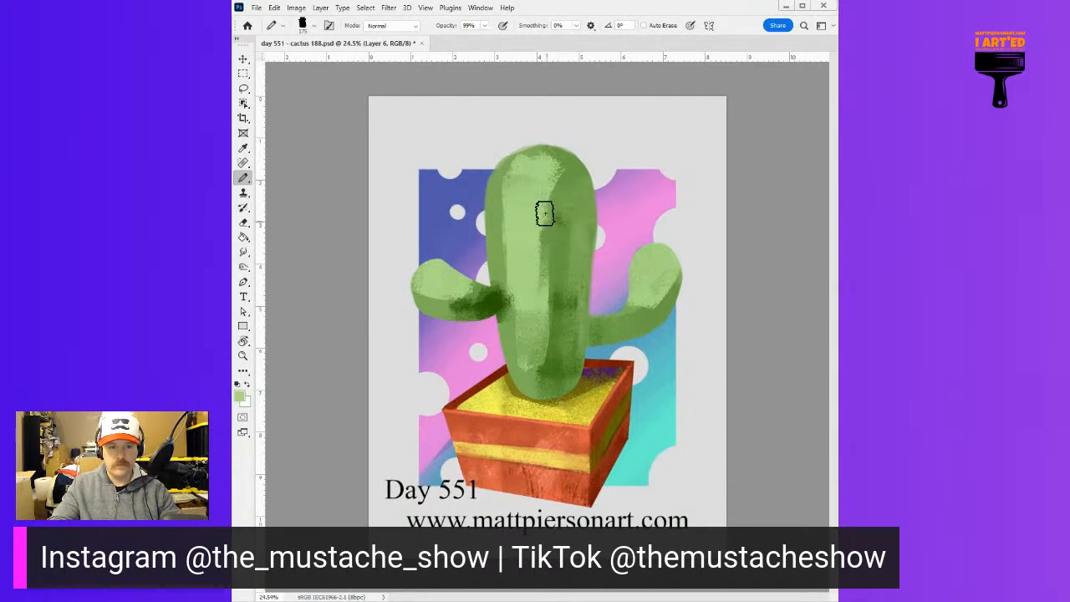
{"action": "left_click_drag", "start_coordinate": [547, 220], "coordinate": [540, 342]}
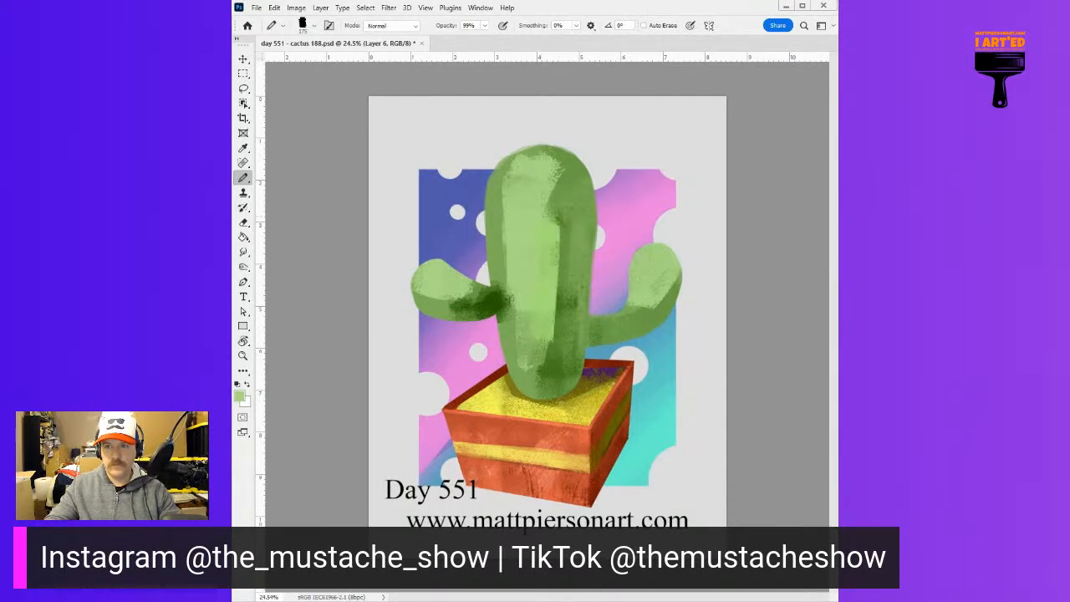
{"action": "mouse_move", "coordinate": [567, 228]}
{"action": "left_mouse_down"}
{"action": "mouse_move", "coordinate": [558, 248]}
{"action": "mouse_move", "coordinate": [552, 237]}
{"action": "mouse_move", "coordinate": [552, 278]}
{"action": "left_mouse_up"}
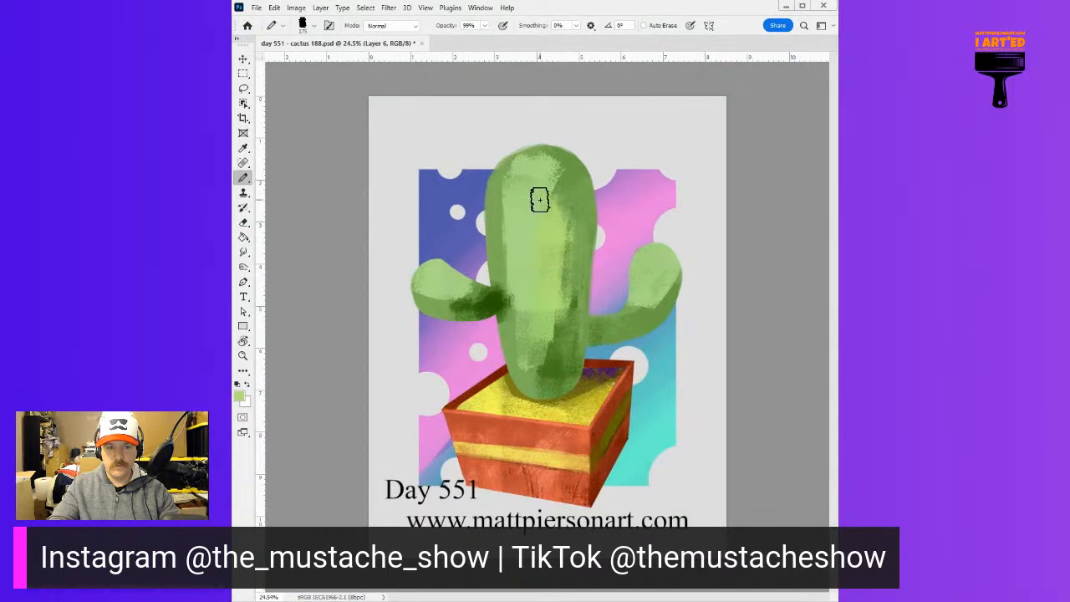
{"action": "mouse_move", "coordinate": [521, 196]}
{"action": "left_mouse_down"}
{"action": "mouse_move", "coordinate": [500, 239]}
{"action": "mouse_move", "coordinate": [524, 165]}
{"action": "mouse_move", "coordinate": [559, 173]}
{"action": "left_mouse_up"}
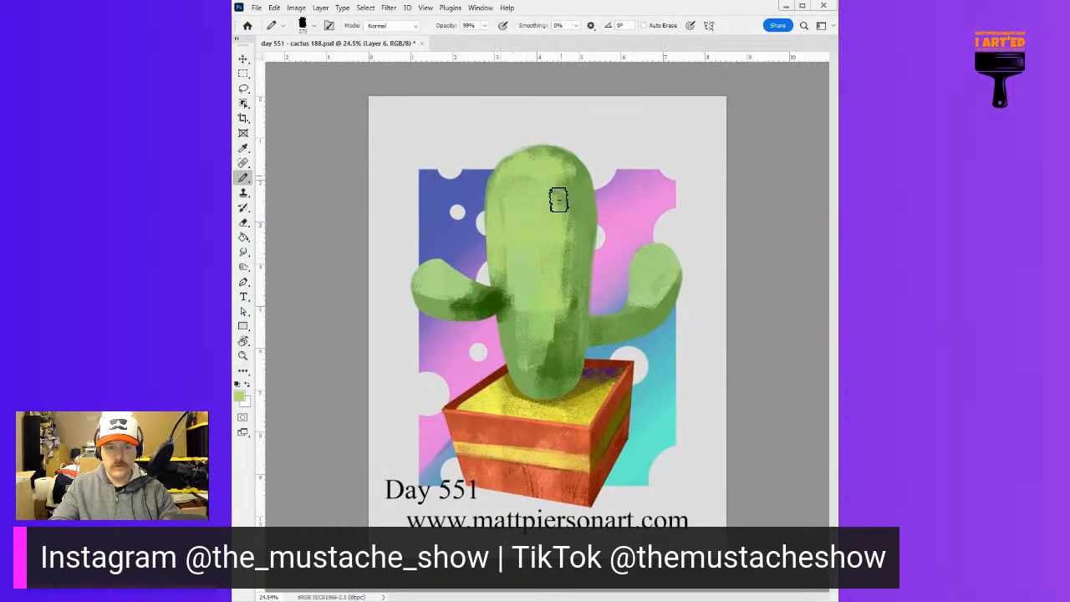
{"action": "mouse_move", "coordinate": [521, 360]}
{"action": "left_mouse_down"}
{"action": "mouse_move", "coordinate": [540, 380]}
{"action": "mouse_move", "coordinate": [556, 335]}
{"action": "left_mouse_up"}
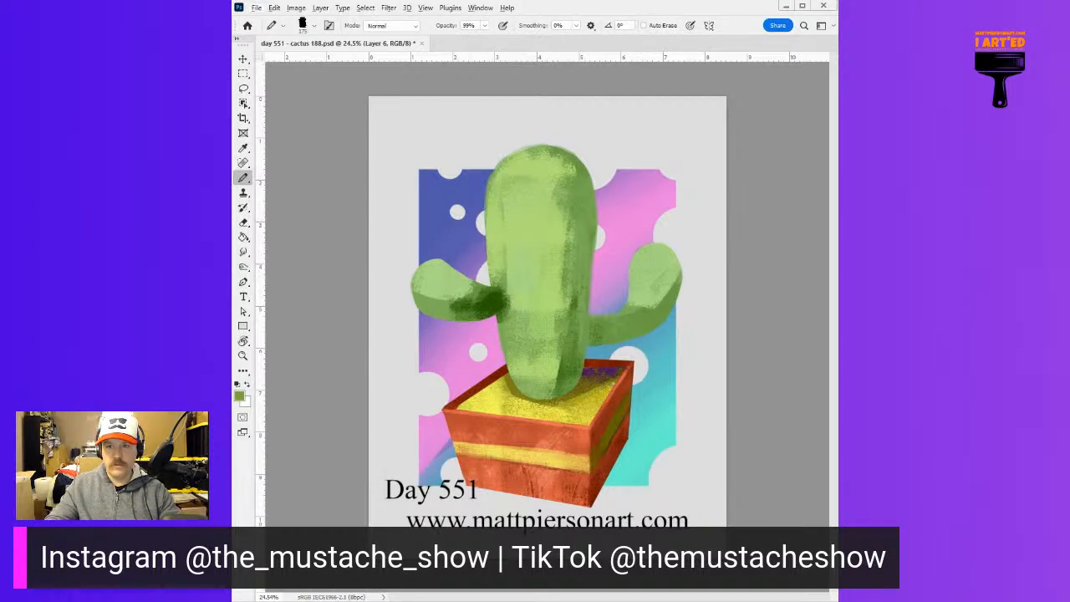
Repaint the trunk's lower right side in mid green and add rough darker green shadow patches up that side
{"action": "left_click_drag", "start_coordinate": [567, 323], "coordinate": [557, 391]}
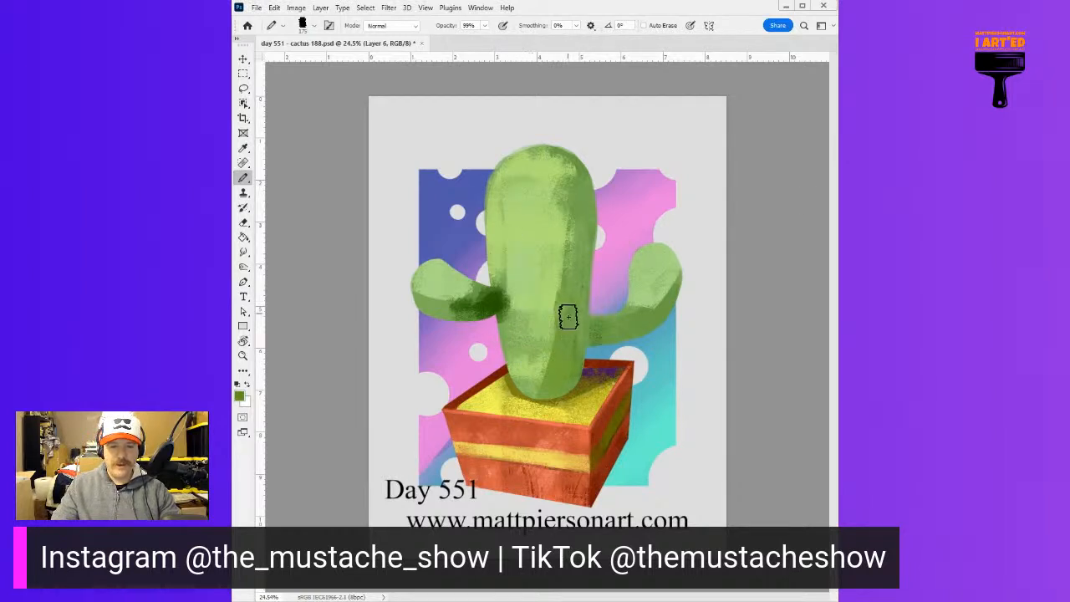
{"action": "right_click", "coordinate": [568, 348], "text": "alt"}
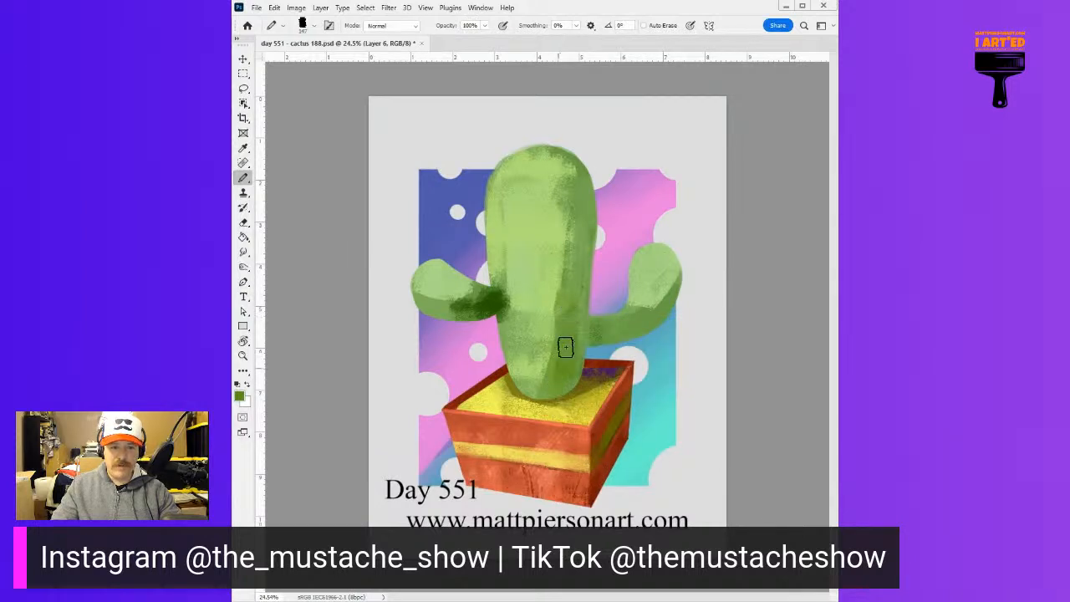
{"action": "mouse_move", "coordinate": [557, 356]}
{"action": "left_mouse_down"}
{"action": "mouse_move", "coordinate": [556, 390]}
{"action": "mouse_move", "coordinate": [575, 332]}
{"action": "mouse_move", "coordinate": [555, 393]}
{"action": "mouse_move", "coordinate": [569, 326]}
{"action": "mouse_move", "coordinate": [560, 397]}
{"action": "mouse_move", "coordinate": [571, 350]}
{"action": "left_mouse_up"}
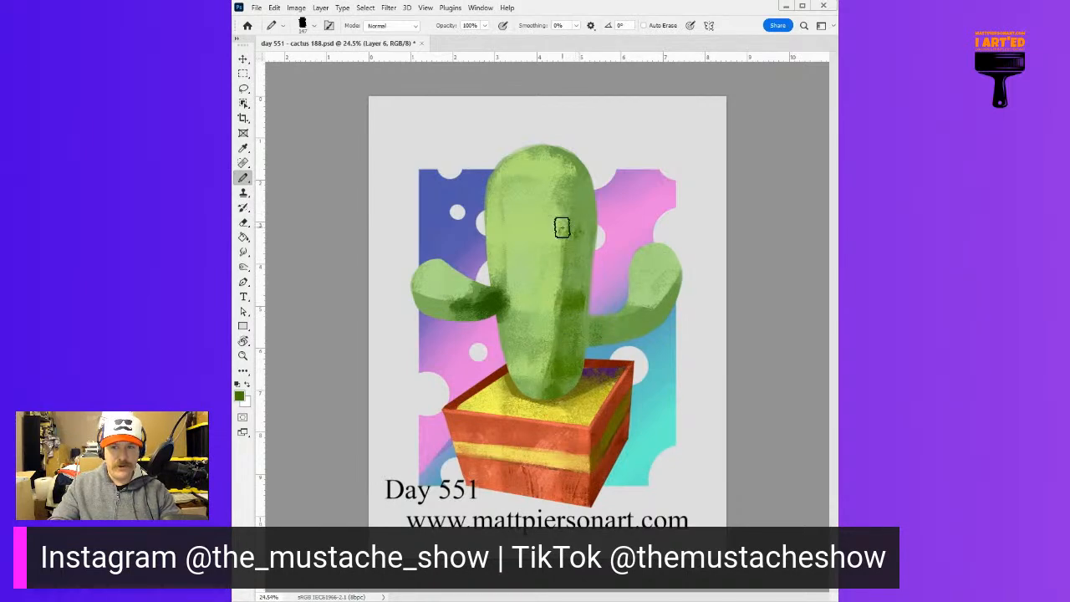
{"action": "left_click_drag", "start_coordinate": [572, 223], "coordinate": [571, 285]}
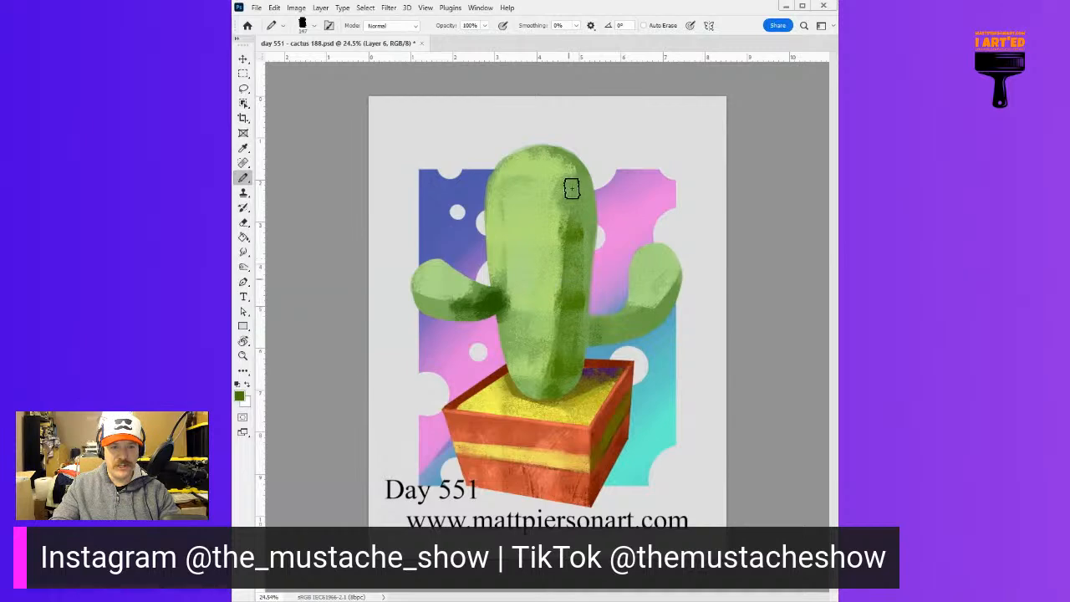
{"action": "mouse_move", "coordinate": [574, 217]}
{"action": "left_mouse_down"}
{"action": "mouse_move", "coordinate": [573, 252]}
{"action": "mouse_move", "coordinate": [574, 232]}
{"action": "left_mouse_up"}
{"action": "left_click", "coordinate": [574, 232], "text": "alt"}
{"action": "left_click_drag", "start_coordinate": [569, 193], "coordinate": [571, 233]}
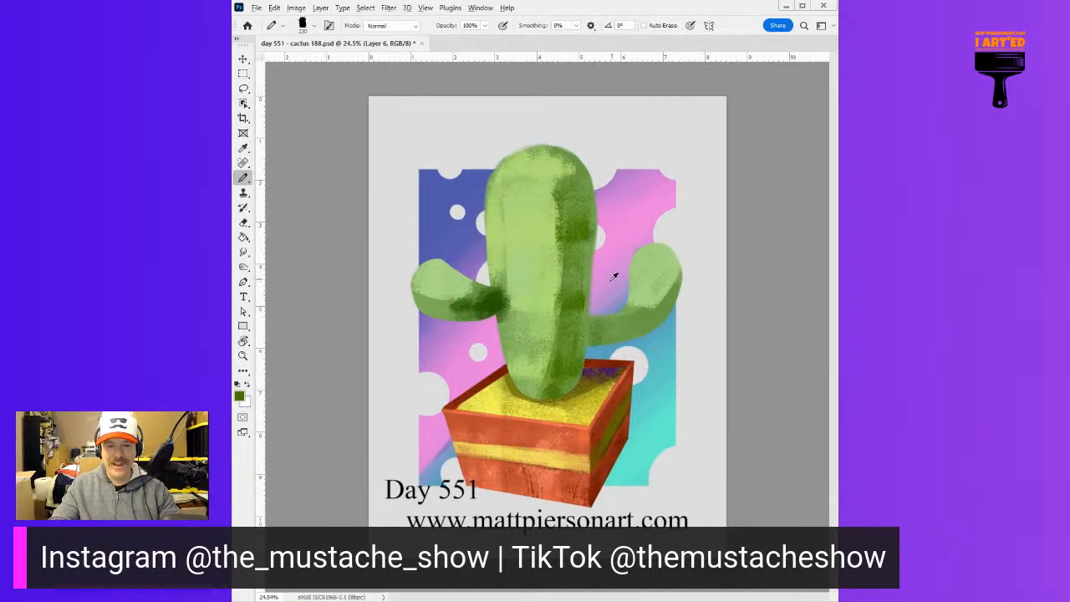
Paint rough dark green shadows on the left arm's joint, the underside of the right arm and the trunk's lower right side
{"action": "mouse_move", "coordinate": [502, 297]}
{"action": "left_mouse_down"}
{"action": "mouse_move", "coordinate": [494, 301]}
{"action": "mouse_move", "coordinate": [530, 306]}
{"action": "mouse_move", "coordinate": [469, 308]}
{"action": "left_mouse_up"}
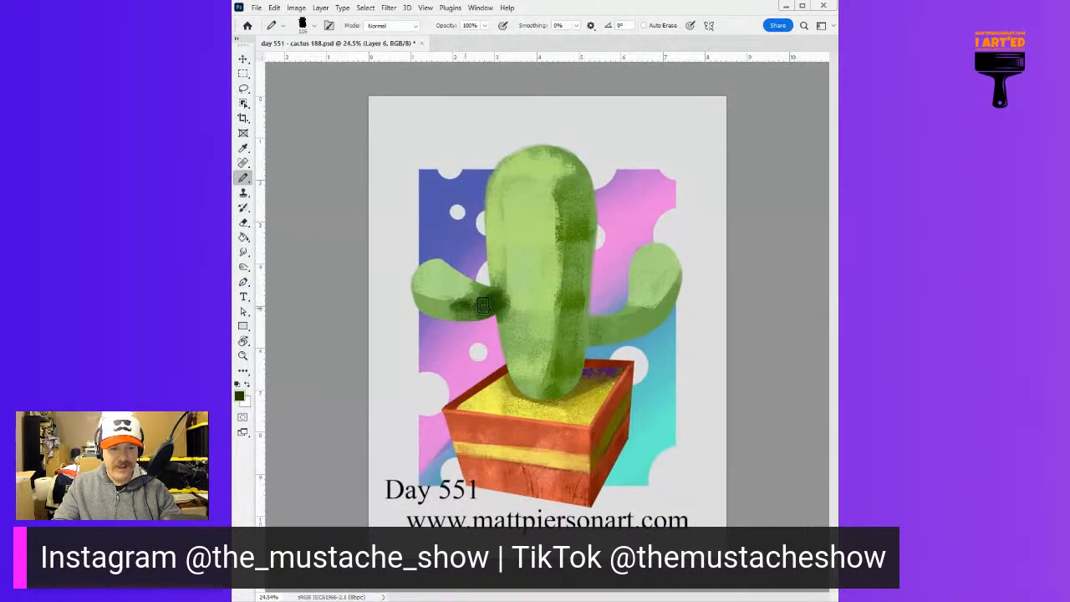
{"action": "mouse_move", "coordinate": [597, 334]}
{"action": "left_mouse_down"}
{"action": "mouse_move", "coordinate": [651, 333]}
{"action": "mouse_move", "coordinate": [635, 328]}
{"action": "mouse_move", "coordinate": [688, 306]}
{"action": "mouse_move", "coordinate": [660, 312]}
{"action": "mouse_move", "coordinate": [685, 286]}
{"action": "mouse_move", "coordinate": [625, 338]}
{"action": "mouse_move", "coordinate": [607, 336]}
{"action": "mouse_move", "coordinate": [616, 326]}
{"action": "mouse_move", "coordinate": [569, 340]}
{"action": "mouse_move", "coordinate": [561, 382]}
{"action": "left_mouse_up"}
{"action": "left_click", "coordinate": [577, 324], "text": "alt"}
{"action": "left_click", "coordinate": [606, 331], "text": "alt"}
{"action": "mouse_move", "coordinate": [573, 294]}
{"action": "left_mouse_down"}
{"action": "mouse_move", "coordinate": [553, 395]}
{"action": "mouse_move", "coordinate": [568, 346]}
{"action": "left_mouse_up"}
{"action": "left_click_drag", "start_coordinate": [568, 298], "coordinate": [554, 341]}
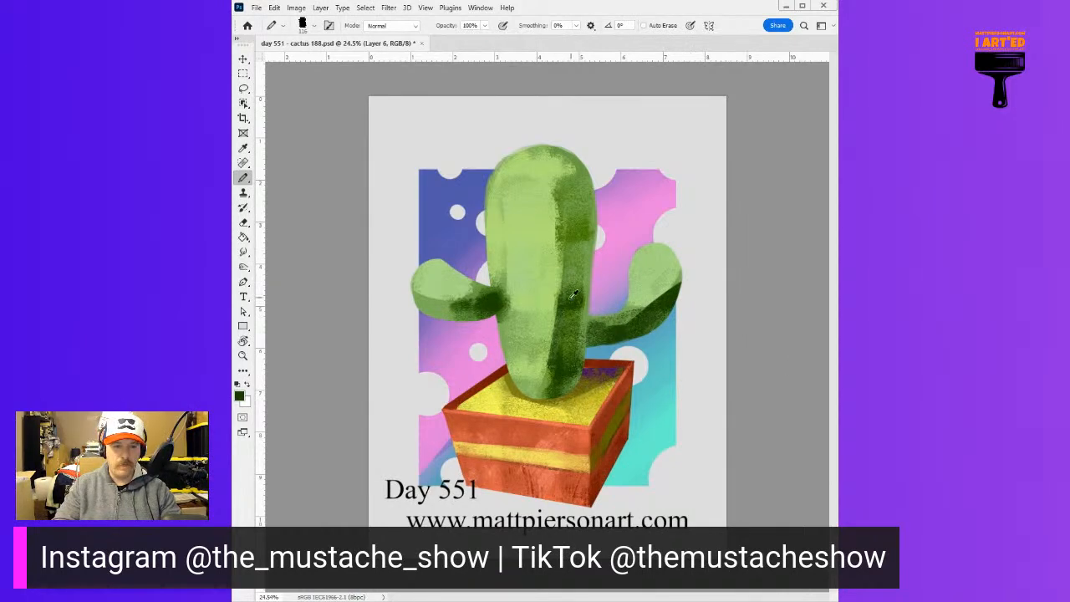
Stroke light green down the inner edge of the trunk's dark right side to break up and narrow the shadow
{"action": "left_click_drag", "start_coordinate": [557, 329], "coordinate": [547, 342]}
{"action": "left_click", "coordinate": [547, 278], "text": "alt"}
{"action": "mouse_move", "coordinate": [556, 280]}
{"action": "left_mouse_down"}
{"action": "mouse_move", "coordinate": [548, 321]}
{"action": "mouse_move", "coordinate": [551, 255]}
{"action": "mouse_move", "coordinate": [548, 343]}
{"action": "left_mouse_up"}
{"action": "left_click_drag", "start_coordinate": [551, 255], "coordinate": [546, 339]}
{"action": "left_click_drag", "start_coordinate": [561, 287], "coordinate": [560, 332]}
{"action": "left_click_drag", "start_coordinate": [560, 250], "coordinate": [559, 325]}
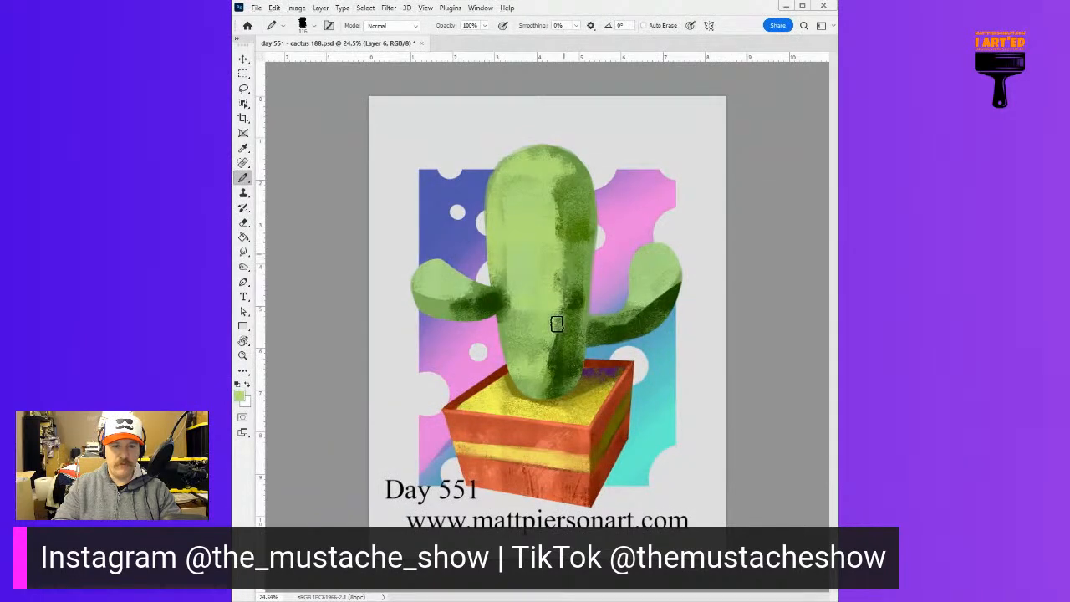
{"action": "left_click_drag", "start_coordinate": [566, 247], "coordinate": [559, 343]}
{"action": "left_click_drag", "start_coordinate": [571, 269], "coordinate": [567, 343]}
{"action": "left_click", "coordinate": [585, 289], "text": "alt"}
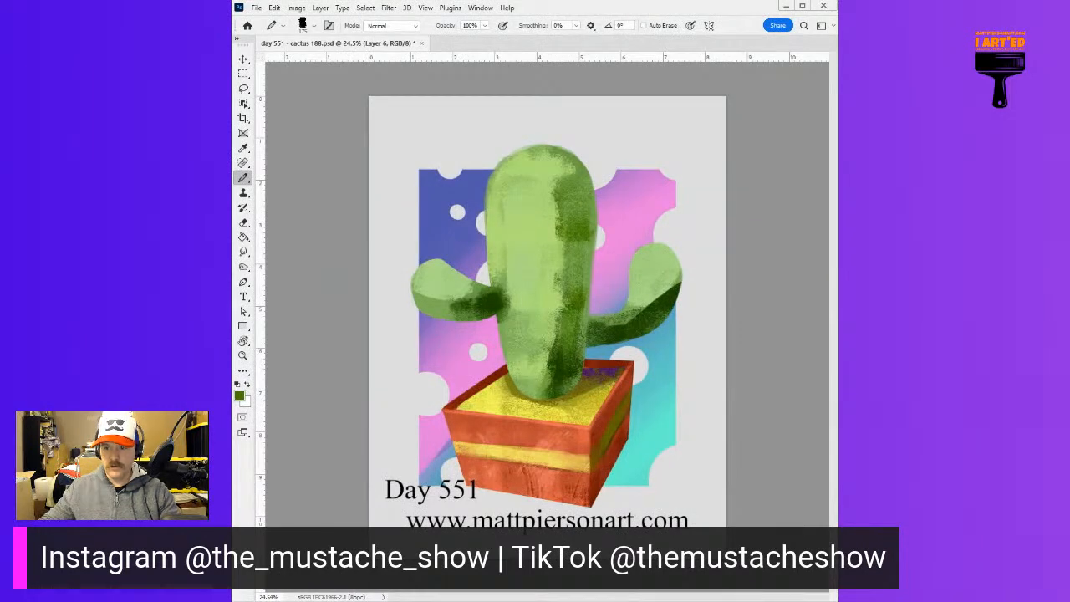
Switch to the Brush tool and blend sampled mid and light greens in long vertical strokes down the trunk's front
{"action": "key", "text": "shift+b"}
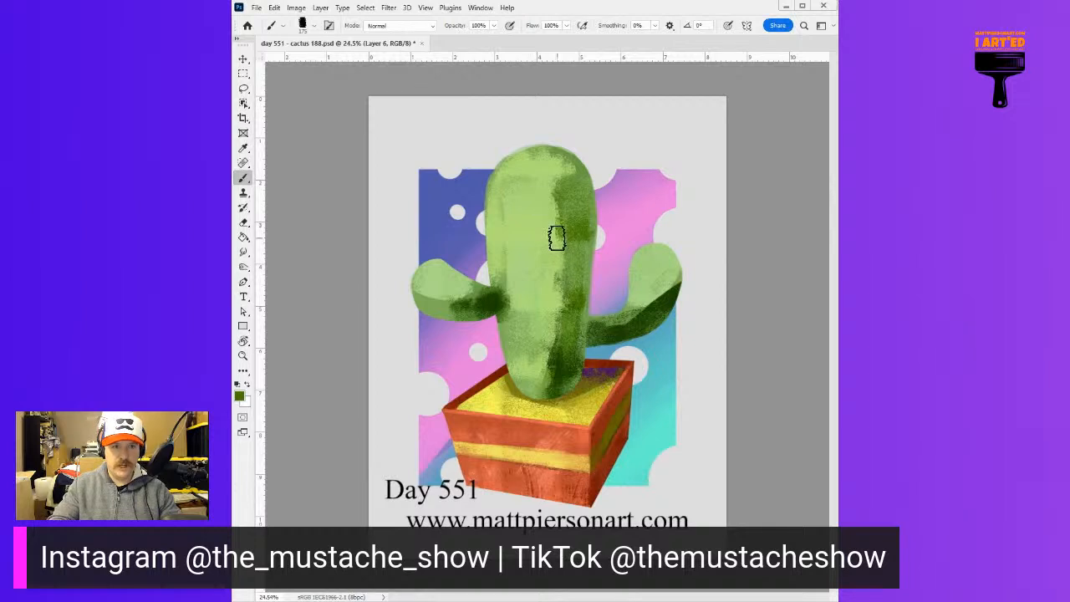
{"action": "mouse_move", "coordinate": [566, 256]}
{"action": "left_mouse_down"}
{"action": "mouse_move", "coordinate": [561, 308]}
{"action": "mouse_move", "coordinate": [566, 238]}
{"action": "mouse_move", "coordinate": [555, 339]}
{"action": "left_mouse_up"}
{"action": "left_click_drag", "start_coordinate": [551, 251], "coordinate": [544, 329]}
{"action": "left_click_drag", "start_coordinate": [551, 225], "coordinate": [542, 331]}
{"action": "mouse_move", "coordinate": [534, 224]}
{"action": "left_mouse_down"}
{"action": "mouse_move", "coordinate": [532, 328]}
{"action": "mouse_move", "coordinate": [535, 299]}
{"action": "left_mouse_up"}
{"action": "left_click", "coordinate": [543, 201], "text": "alt"}
{"action": "left_click_drag", "start_coordinate": [530, 225], "coordinate": [535, 299]}
{"action": "mouse_move", "coordinate": [550, 224]}
{"action": "left_mouse_down"}
{"action": "mouse_move", "coordinate": [532, 296]}
{"action": "mouse_move", "coordinate": [546, 259]}
{"action": "mouse_move", "coordinate": [538, 299]}
{"action": "left_mouse_up"}
{"action": "left_click_drag", "start_coordinate": [559, 222], "coordinate": [536, 309]}
{"action": "left_click_drag", "start_coordinate": [529, 253], "coordinate": [539, 330]}
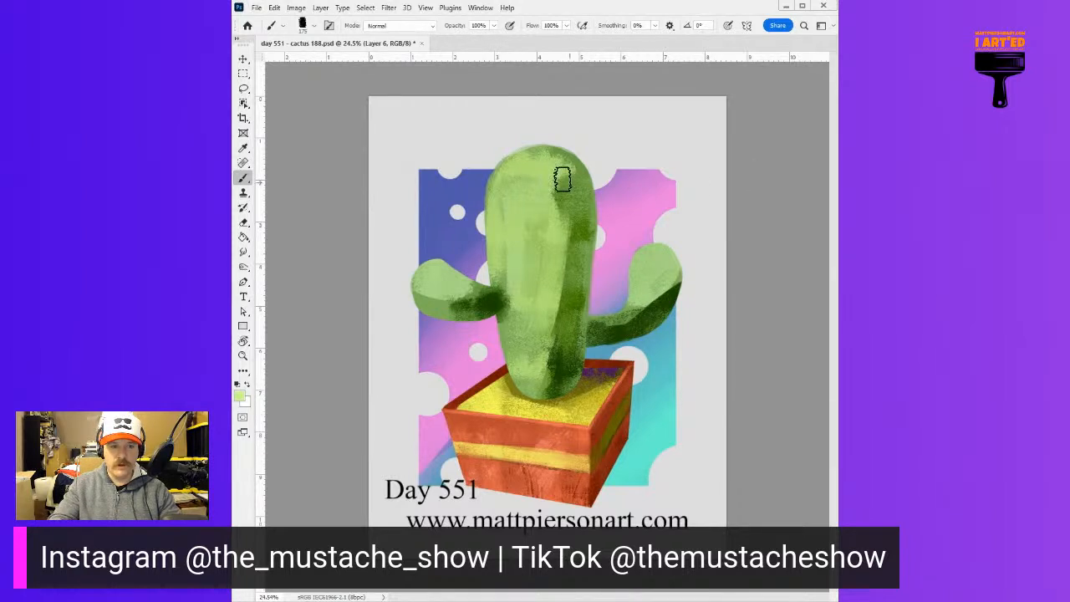
Add textured pale yellow-green highlights to the crown and both arm tips, and blend the right arm's bend with mid green
{"action": "mouse_move", "coordinate": [512, 171]}
{"action": "left_mouse_down"}
{"action": "mouse_move", "coordinate": [559, 147]}
{"action": "mouse_move", "coordinate": [554, 189]}
{"action": "mouse_move", "coordinate": [513, 181]}
{"action": "mouse_move", "coordinate": [514, 169]}
{"action": "mouse_move", "coordinate": [518, 177]}
{"action": "mouse_move", "coordinate": [536, 162]}
{"action": "mouse_move", "coordinate": [521, 150]}
{"action": "mouse_move", "coordinate": [510, 196]}
{"action": "mouse_move", "coordinate": [526, 173]}
{"action": "mouse_move", "coordinate": [552, 176]}
{"action": "mouse_move", "coordinate": [554, 209]}
{"action": "left_mouse_up"}
{"action": "left_click_drag", "start_coordinate": [427, 265], "coordinate": [454, 274]}
{"action": "mouse_move", "coordinate": [645, 258]}
{"action": "left_mouse_down"}
{"action": "mouse_move", "coordinate": [640, 285]}
{"action": "mouse_move", "coordinate": [645, 257]}
{"action": "mouse_move", "coordinate": [667, 289]}
{"action": "mouse_move", "coordinate": [647, 305]}
{"action": "left_mouse_up"}
{"action": "right_click", "coordinate": [661, 262], "text": "alt"}
{"action": "left_click", "coordinate": [652, 307], "text": "alt"}
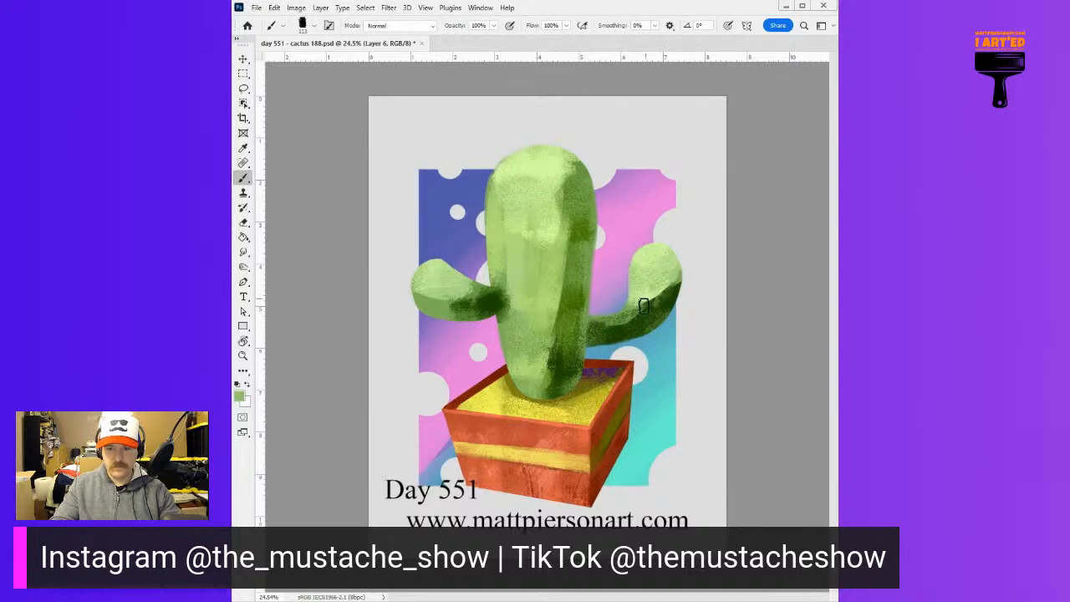
{"action": "mouse_move", "coordinate": [676, 279]}
{"action": "left_mouse_down"}
{"action": "mouse_move", "coordinate": [642, 315]}
{"action": "mouse_move", "coordinate": [660, 305]}
{"action": "mouse_move", "coordinate": [639, 310]}
{"action": "left_mouse_up"}
Blend mid green down the trunk's lower right side and work the shadow at its base with rough green strokes
{"action": "left_click_drag", "start_coordinate": [558, 265], "coordinate": [558, 329]}
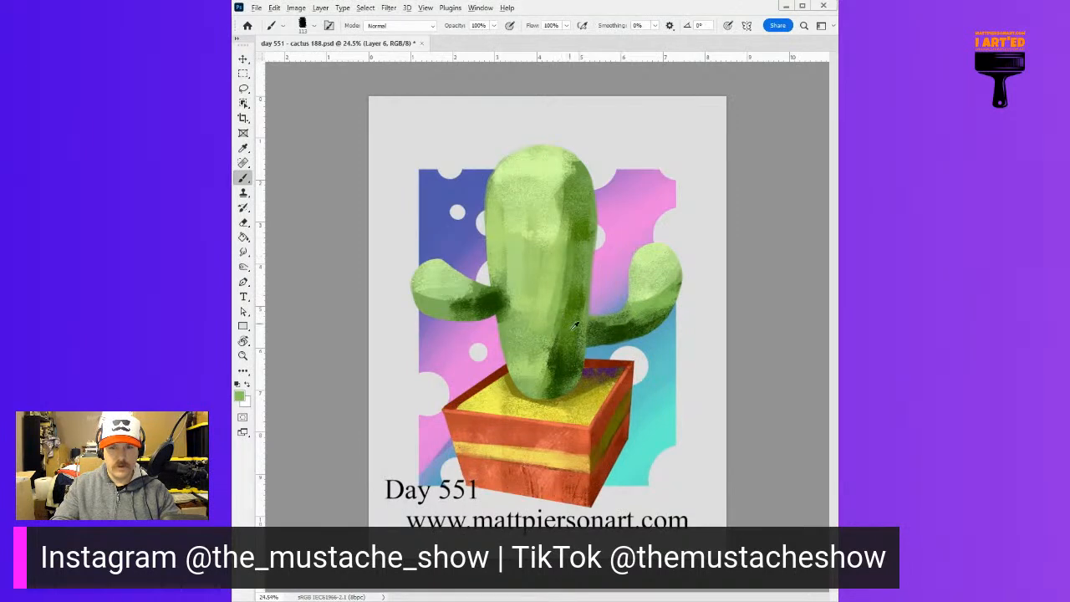
{"action": "left_click", "coordinate": [574, 338], "text": "alt"}
{"action": "left_click_drag", "start_coordinate": [552, 366], "coordinate": [539, 393]}
{"action": "mouse_move", "coordinate": [548, 342]}
{"action": "left_mouse_down"}
{"action": "mouse_move", "coordinate": [535, 389]}
{"action": "mouse_move", "coordinate": [527, 339]}
{"action": "left_mouse_up"}
{"action": "left_click", "coordinate": [535, 348], "text": "alt"}
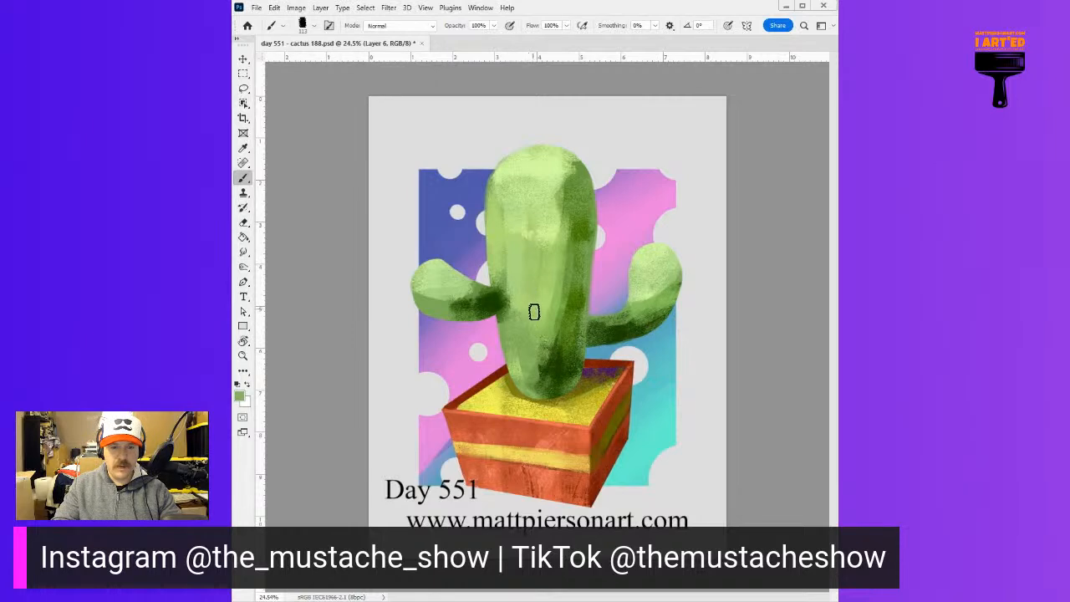
{"action": "left_click", "coordinate": [541, 303], "text": "alt"}
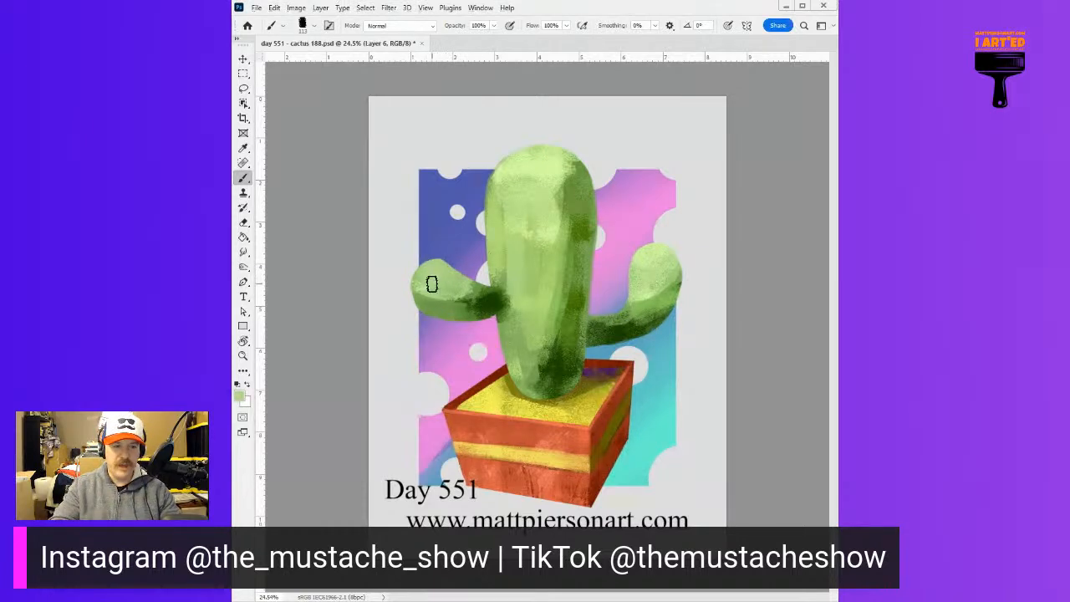
Highlight the top of the left arm in light green and blend it into the darker green near the joint
{"action": "left_click", "coordinate": [542, 172], "text": "alt"}
{"action": "mouse_move", "coordinate": [428, 268]}
{"action": "left_mouse_down"}
{"action": "mouse_move", "coordinate": [457, 259]}
{"action": "mouse_move", "coordinate": [428, 271]}
{"action": "mouse_move", "coordinate": [456, 273]}
{"action": "mouse_move", "coordinate": [468, 295]}
{"action": "mouse_move", "coordinate": [436, 308]}
{"action": "mouse_move", "coordinate": [475, 307]}
{"action": "mouse_move", "coordinate": [430, 308]}
{"action": "mouse_move", "coordinate": [482, 304]}
{"action": "mouse_move", "coordinate": [440, 317]}
{"action": "mouse_move", "coordinate": [463, 315]}
{"action": "mouse_move", "coordinate": [424, 312]}
{"action": "mouse_move", "coordinate": [481, 307]}
{"action": "mouse_move", "coordinate": [437, 309]}
{"action": "mouse_move", "coordinate": [468, 289]}
{"action": "left_mouse_up"}
{"action": "left_click", "coordinate": [465, 294], "text": "alt"}
{"action": "left_click", "coordinate": [473, 305], "text": "alt"}
{"action": "left_click", "coordinate": [484, 300], "text": "alt"}
{"action": "left_click", "coordinate": [454, 288], "text": "alt"}
Edge the trunk's left side in pale green, and deepen the dark green at the left arm's joint and under the right arm
{"action": "left_click", "coordinate": [531, 186], "text": "alt"}
{"action": "mouse_move", "coordinate": [491, 203]}
{"action": "left_mouse_down"}
{"action": "mouse_move", "coordinate": [491, 278]}
{"action": "mouse_move", "coordinate": [490, 168]}
{"action": "mouse_move", "coordinate": [488, 272]}
{"action": "mouse_move", "coordinate": [488, 174]}
{"action": "mouse_move", "coordinate": [483, 215]}
{"action": "mouse_move", "coordinate": [496, 162]}
{"action": "mouse_move", "coordinate": [484, 256]}
{"action": "mouse_move", "coordinate": [485, 204]}
{"action": "mouse_move", "coordinate": [481, 236]}
{"action": "left_mouse_up"}
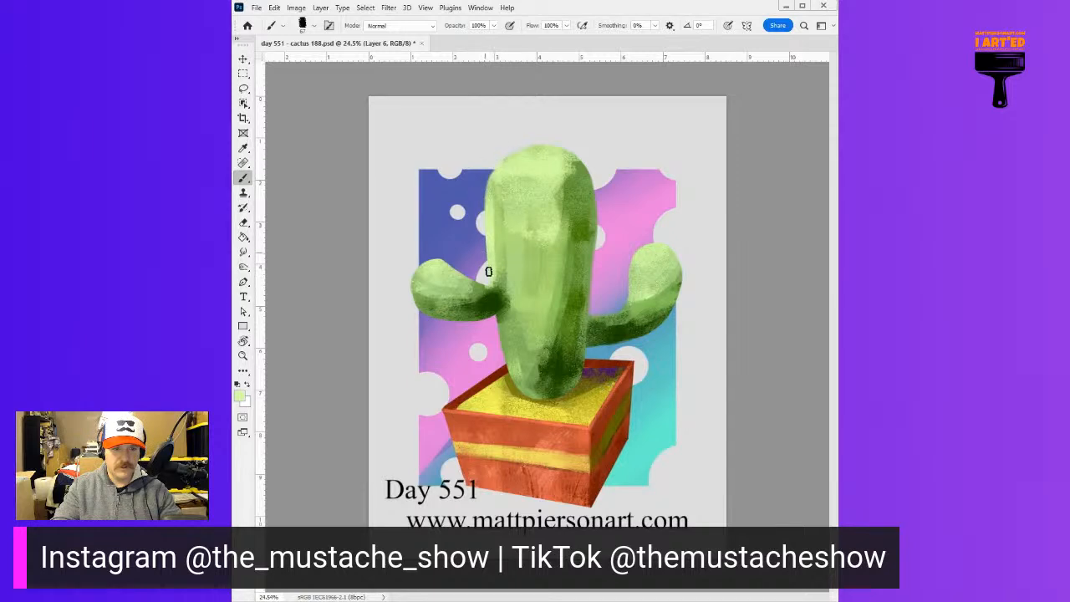
{"action": "left_click", "coordinate": [499, 294], "text": "alt"}
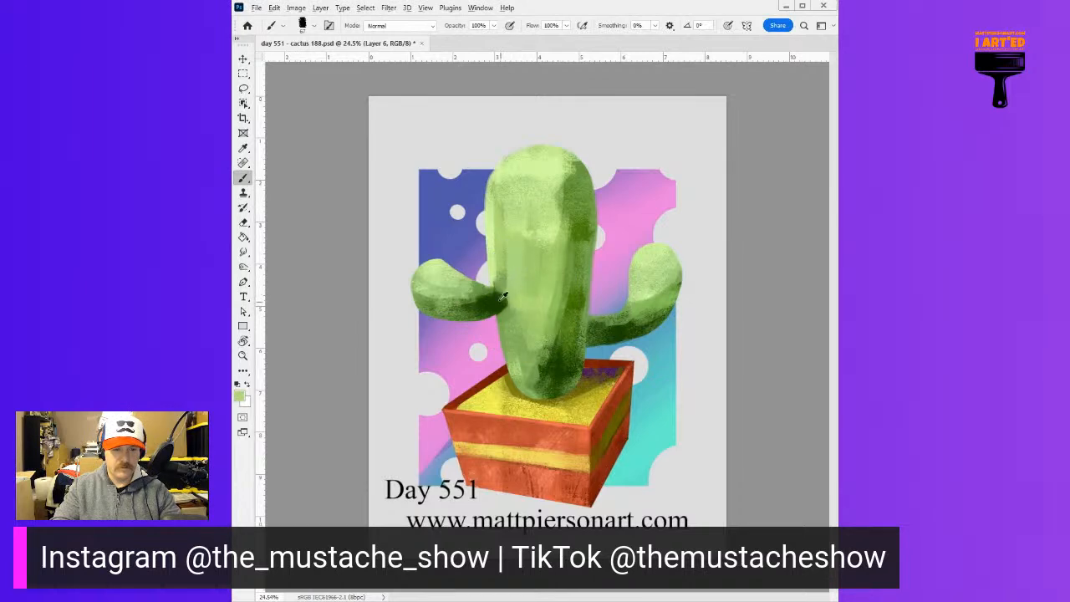
{"action": "left_click", "coordinate": [500, 300], "text": "alt"}
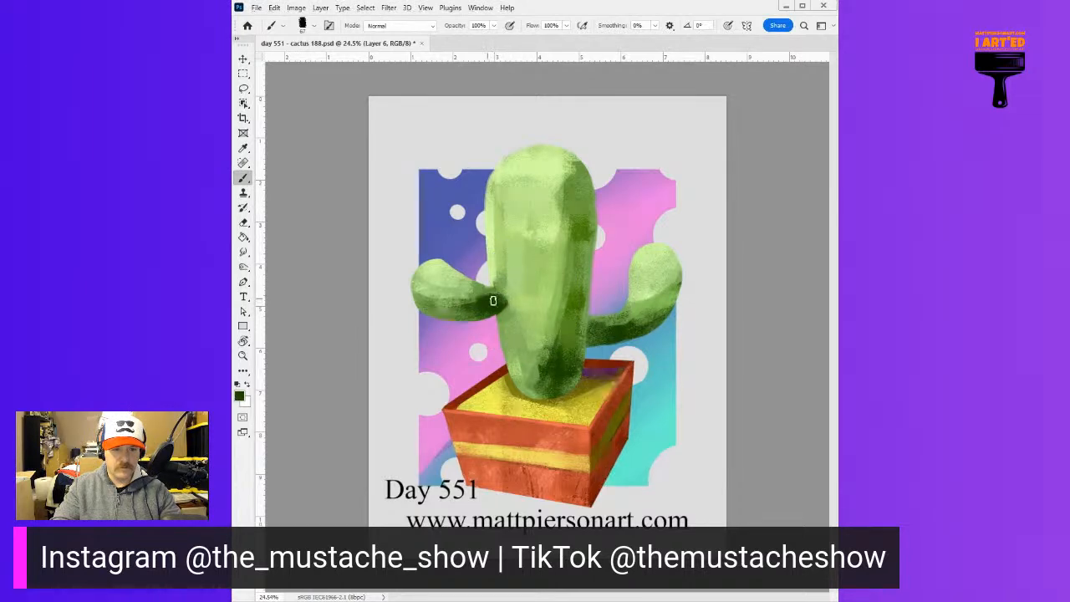
{"action": "left_click_drag", "start_coordinate": [502, 303], "coordinate": [500, 320]}
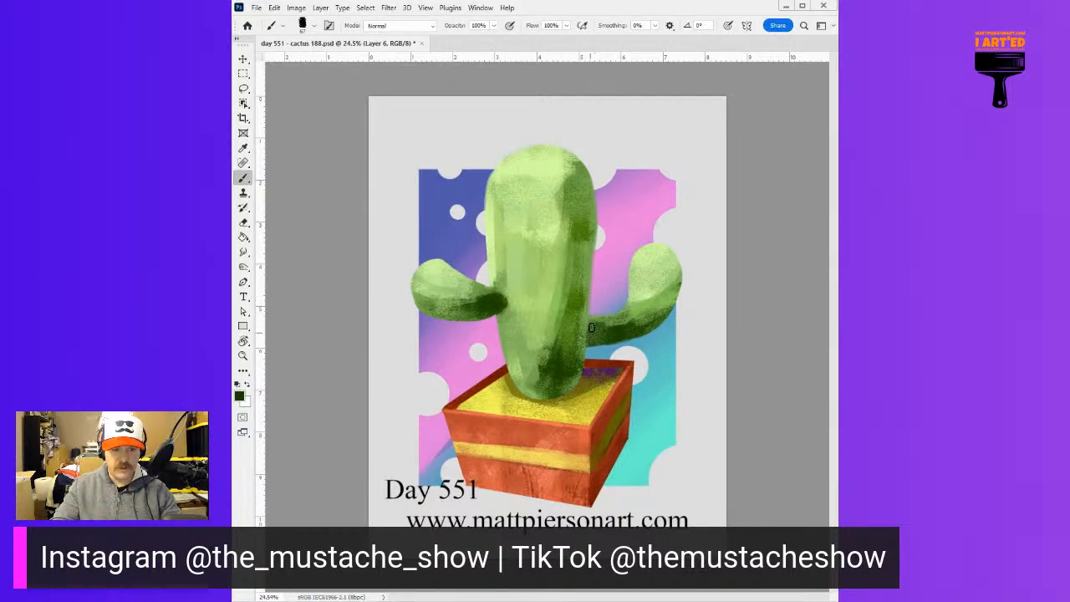
{"action": "left_click_drag", "start_coordinate": [630, 330], "coordinate": [665, 318]}
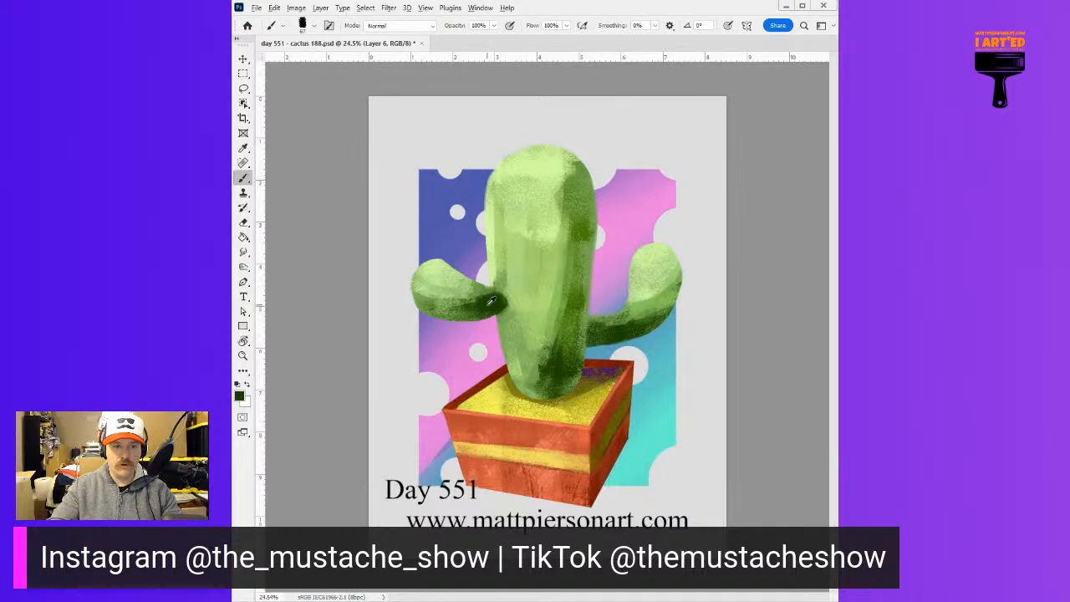
Blend sampled mid greens across the left arm between light and shadow, and darken its underside
{"action": "left_click", "coordinate": [436, 290], "text": "alt"}
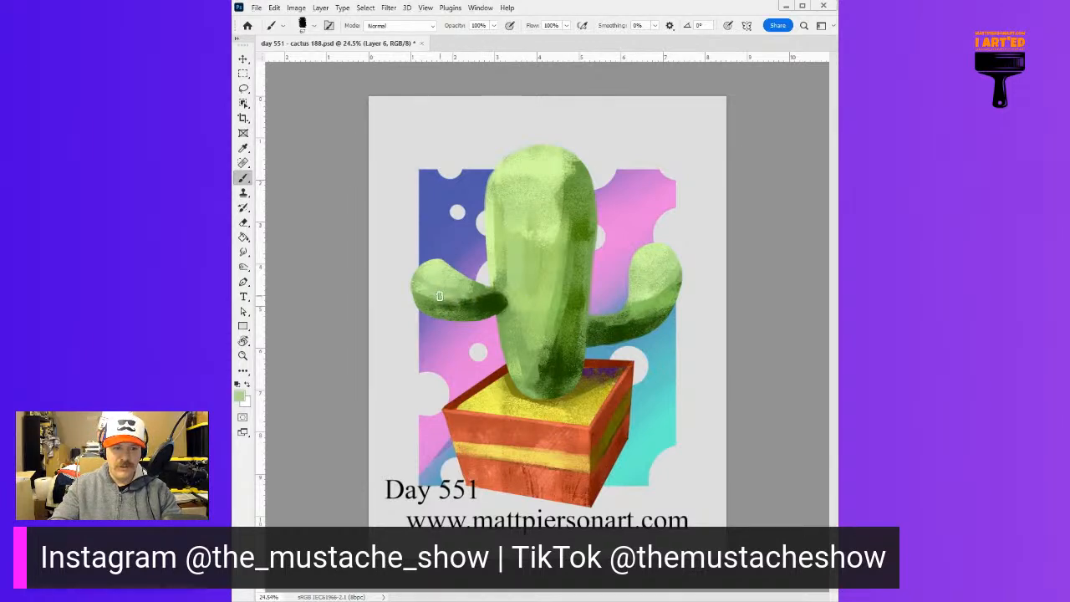
{"action": "left_click", "coordinate": [451, 301], "text": "alt"}
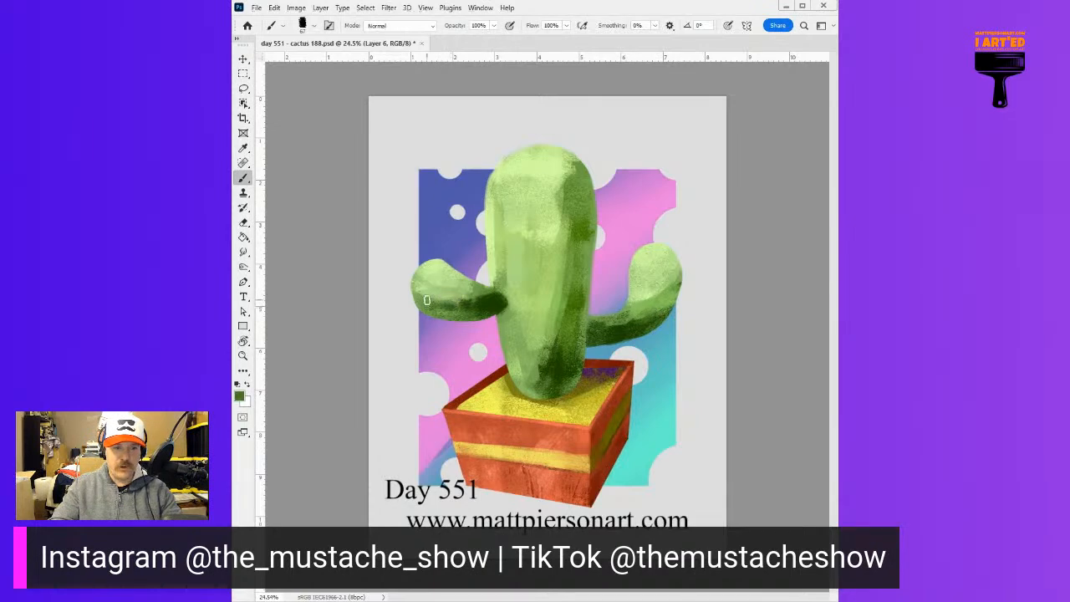
{"action": "left_click", "coordinate": [427, 284], "text": "alt"}
{"action": "left_click", "coordinate": [433, 281], "text": "alt"}
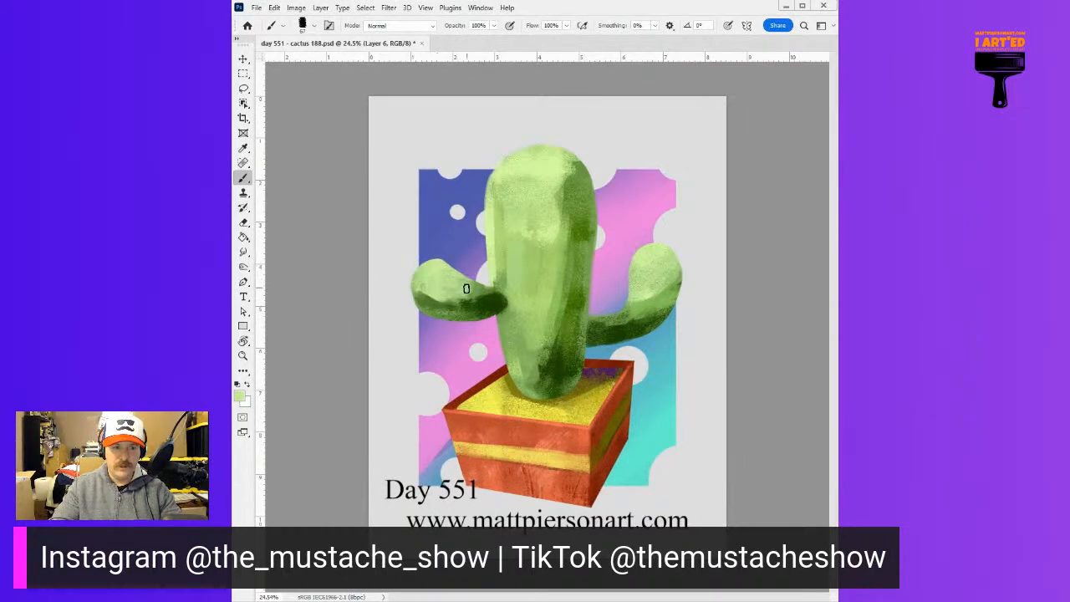
{"action": "left_click", "coordinate": [464, 297], "text": "alt"}
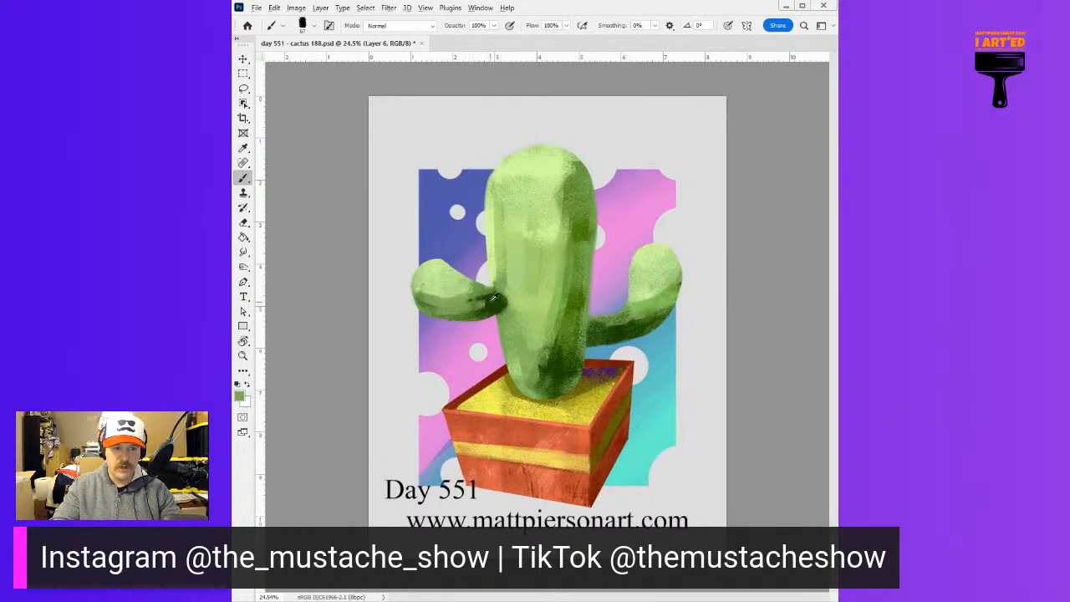
{"action": "left_click", "coordinate": [502, 297], "text": "alt"}
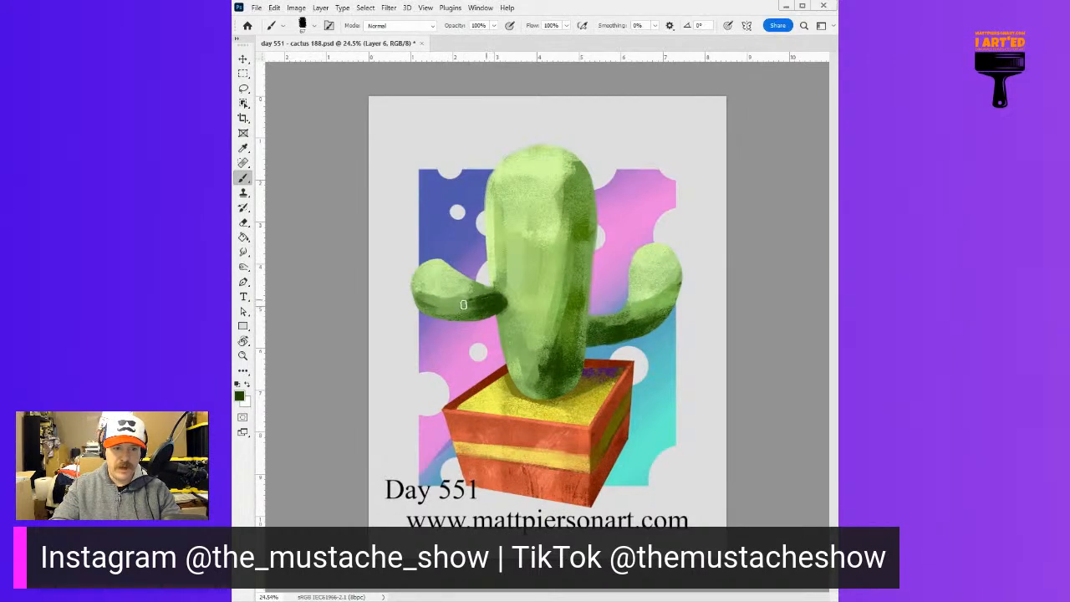
{"action": "left_click_drag", "start_coordinate": [439, 304], "coordinate": [433, 303]}
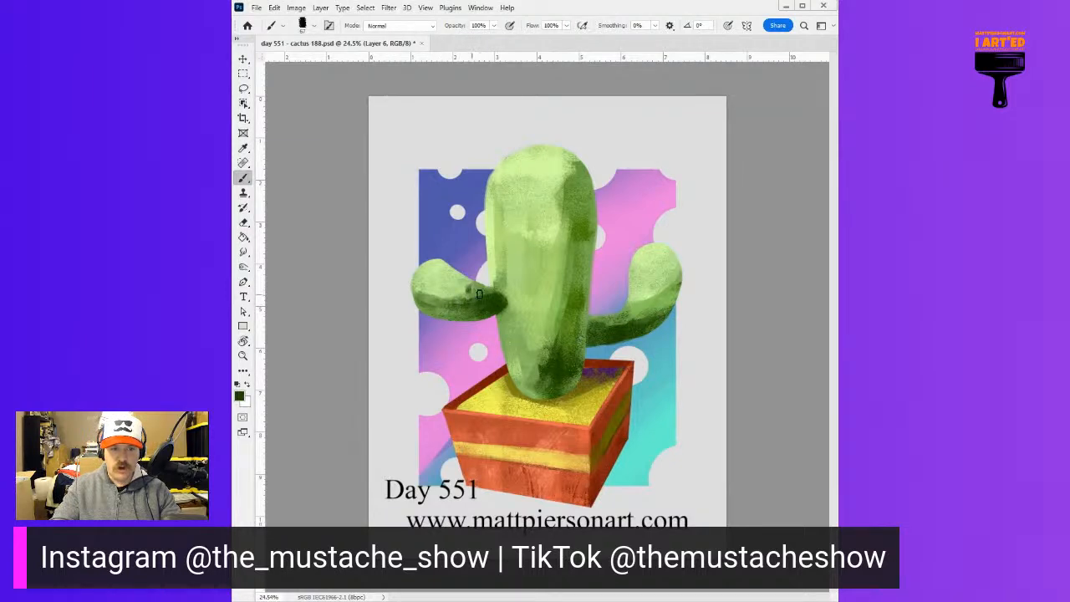
Restore the light green on top of the left arm and refine its edge near the trunk with a smaller brush
{"action": "left_click", "coordinate": [469, 286], "text": "alt"}
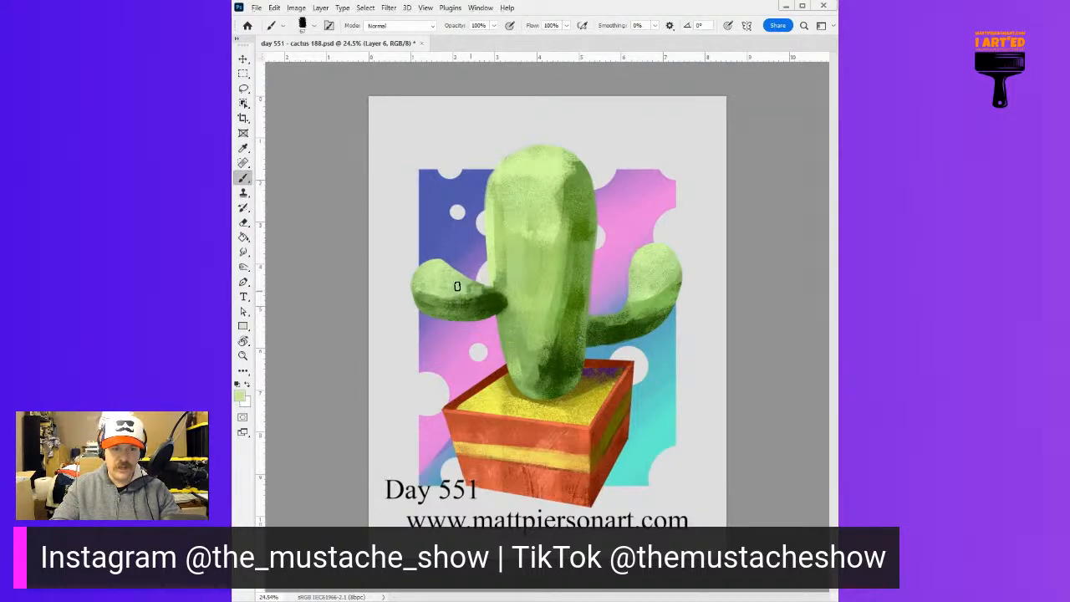
{"action": "mouse_move", "coordinate": [484, 287]}
{"action": "left_mouse_down"}
{"action": "mouse_move", "coordinate": [459, 285]}
{"action": "mouse_move", "coordinate": [483, 292]}
{"action": "left_mouse_up"}
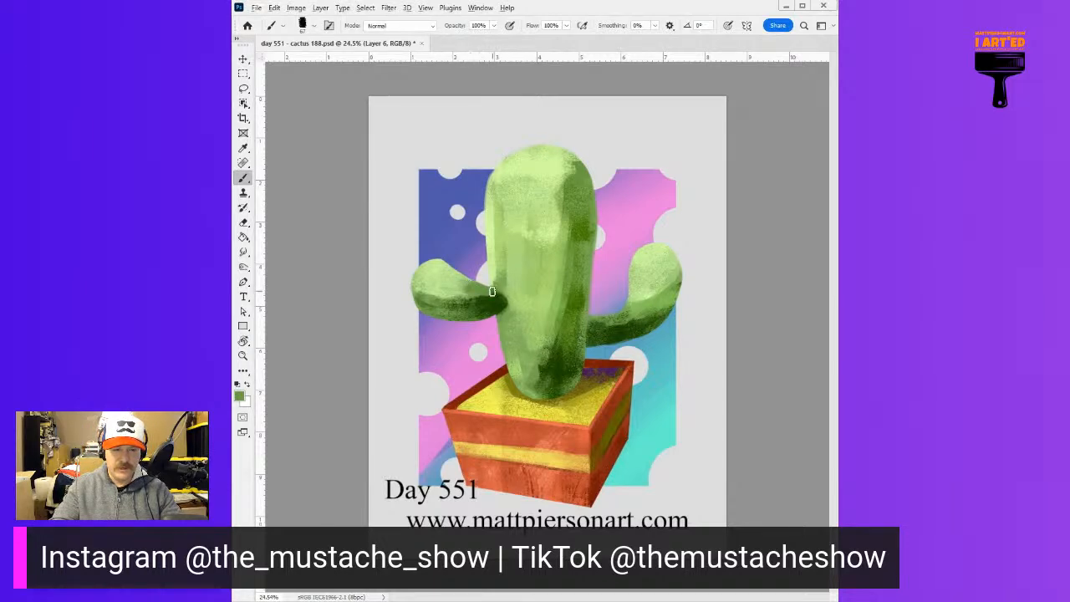
{"action": "left_click", "coordinate": [500, 277], "text": "alt"}
{"action": "right_click", "coordinate": [499, 280], "text": "alt"}
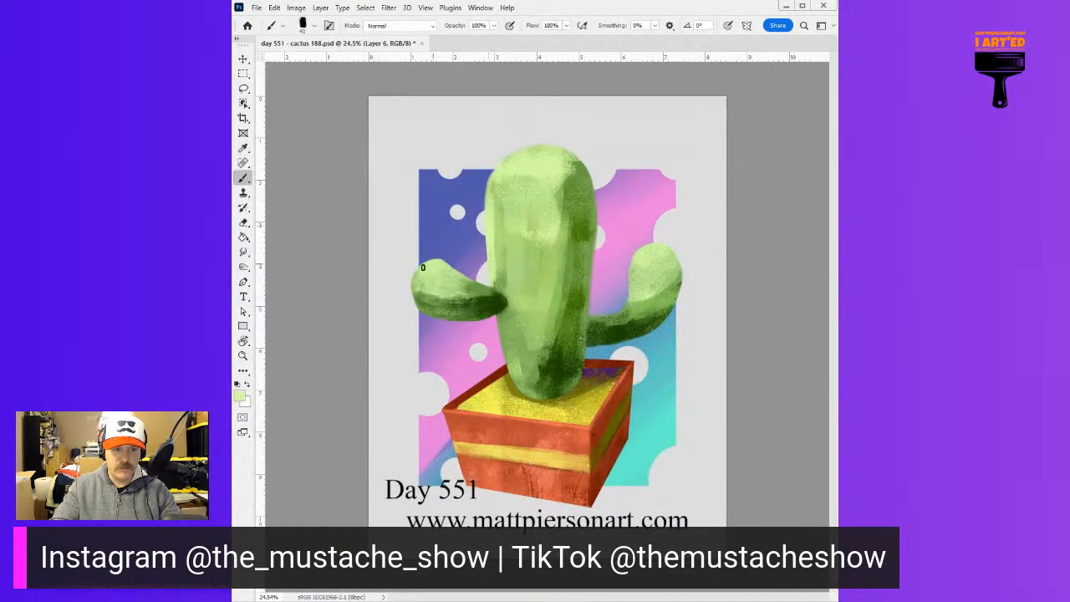
Enlarge the brush and rework the right arm's bend with sampled light, mid and dark greens
{"action": "right_click", "coordinate": [639, 313], "text": "alt"}
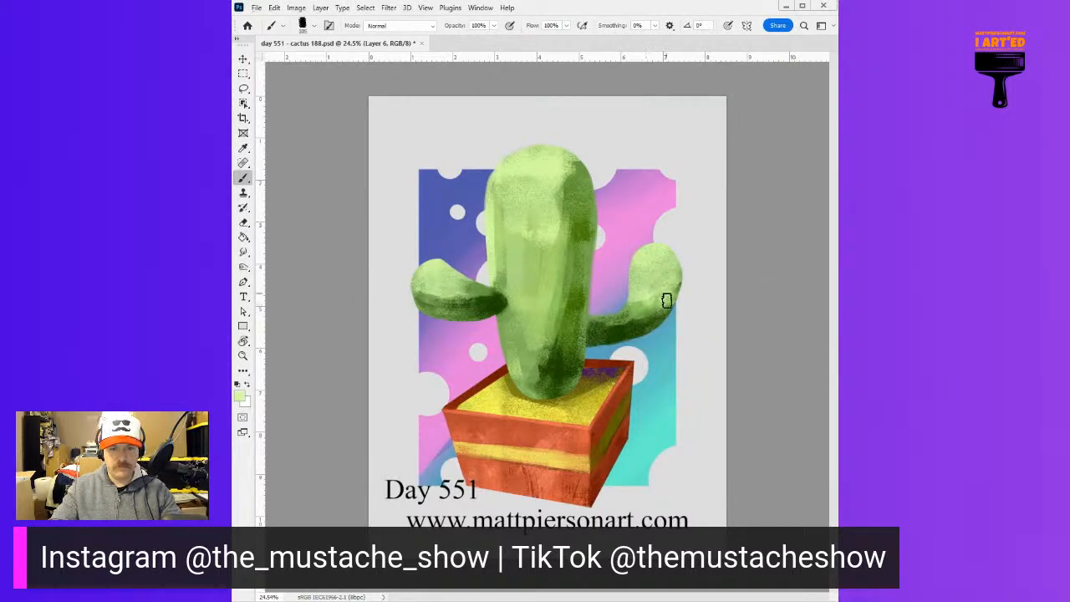
{"action": "left_click", "coordinate": [640, 312], "text": "alt"}
{"action": "left_click_drag", "start_coordinate": [679, 281], "coordinate": [659, 303]}
{"action": "left_click", "coordinate": [642, 313], "text": "alt"}
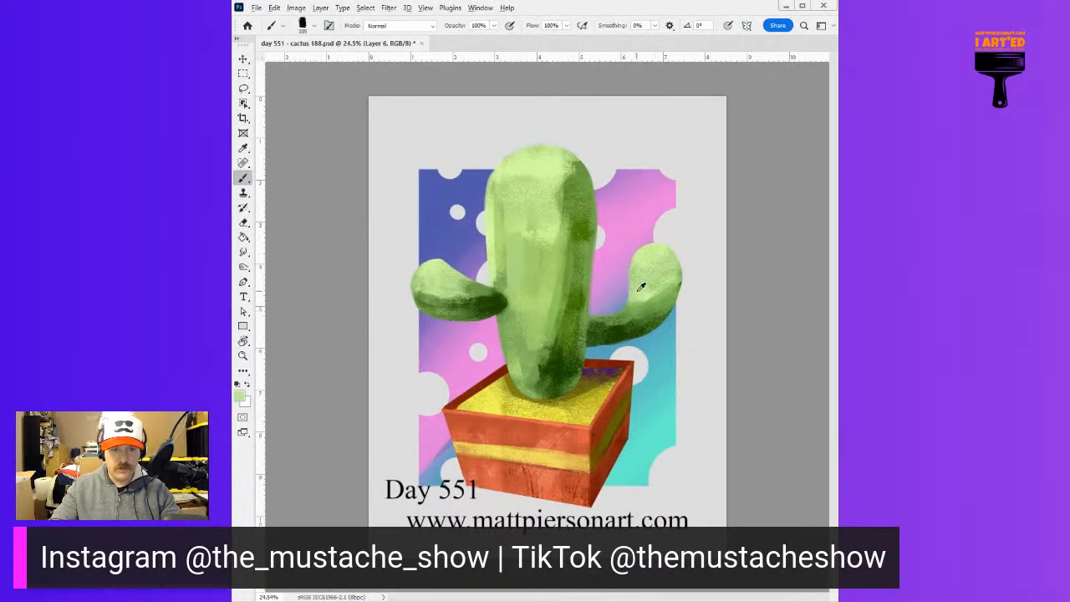
{"action": "left_click", "coordinate": [619, 321], "text": "alt"}
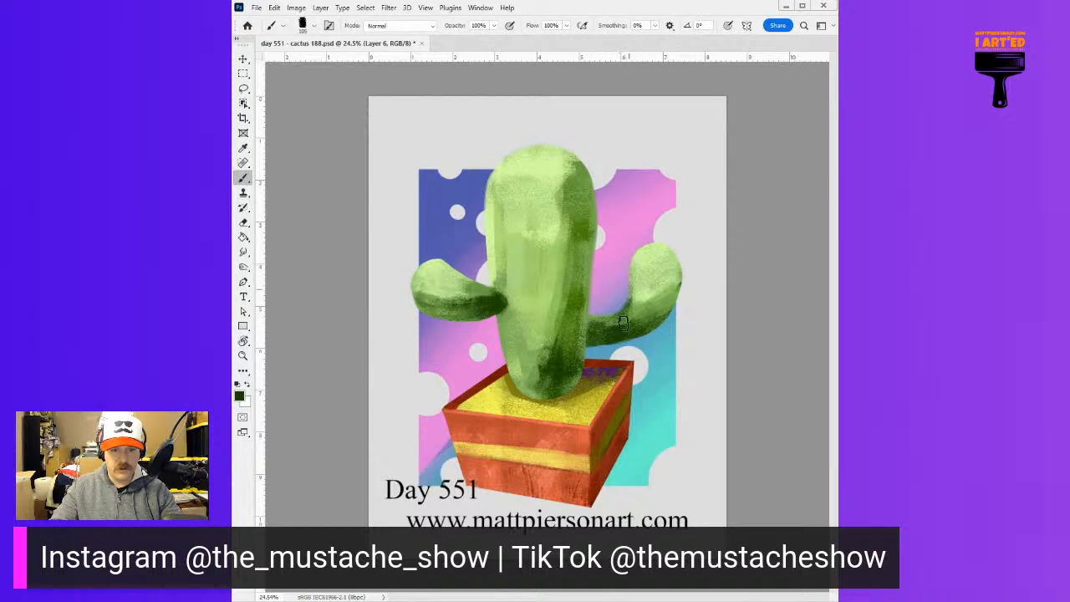
{"action": "left_click", "coordinate": [640, 278], "text": "alt"}
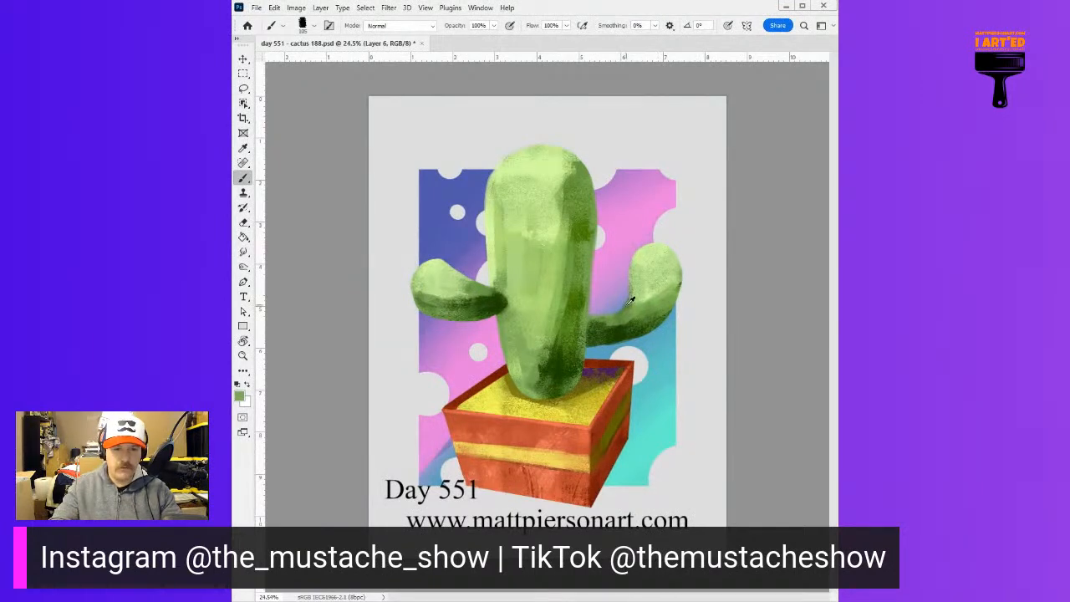
{"action": "left_click", "coordinate": [601, 332], "text": "alt"}
{"action": "mouse_move", "coordinate": [600, 320]}
{"action": "left_mouse_down"}
{"action": "mouse_move", "coordinate": [693, 301]}
{"action": "mouse_move", "coordinate": [650, 314]}
{"action": "mouse_move", "coordinate": [666, 306]}
{"action": "mouse_move", "coordinate": [680, 275]}
{"action": "mouse_move", "coordinate": [656, 296]}
{"action": "mouse_move", "coordinate": [675, 292]}
{"action": "mouse_move", "coordinate": [680, 265]}
{"action": "mouse_move", "coordinate": [667, 268]}
{"action": "mouse_move", "coordinate": [657, 290]}
{"action": "mouse_move", "coordinate": [668, 274]}
{"action": "mouse_move", "coordinate": [675, 283]}
{"action": "mouse_move", "coordinate": [666, 272]}
{"action": "mouse_move", "coordinate": [641, 303]}
{"action": "left_mouse_up"}
Shade the outer edge of the right arm's upright part in darker green and blend it back into the light green
{"action": "left_click", "coordinate": [674, 285], "text": "alt"}
{"action": "left_click", "coordinate": [670, 297], "text": "alt"}
{"action": "left_click", "coordinate": [671, 262], "text": "alt"}
{"action": "left_click", "coordinate": [680, 274], "text": "alt"}
{"action": "left_click", "coordinate": [668, 264], "text": "alt"}
{"action": "left_click", "coordinate": [663, 290], "text": "alt"}
{"action": "left_click", "coordinate": [670, 276], "text": "alt"}
{"action": "left_click", "coordinate": [666, 281], "text": "alt"}
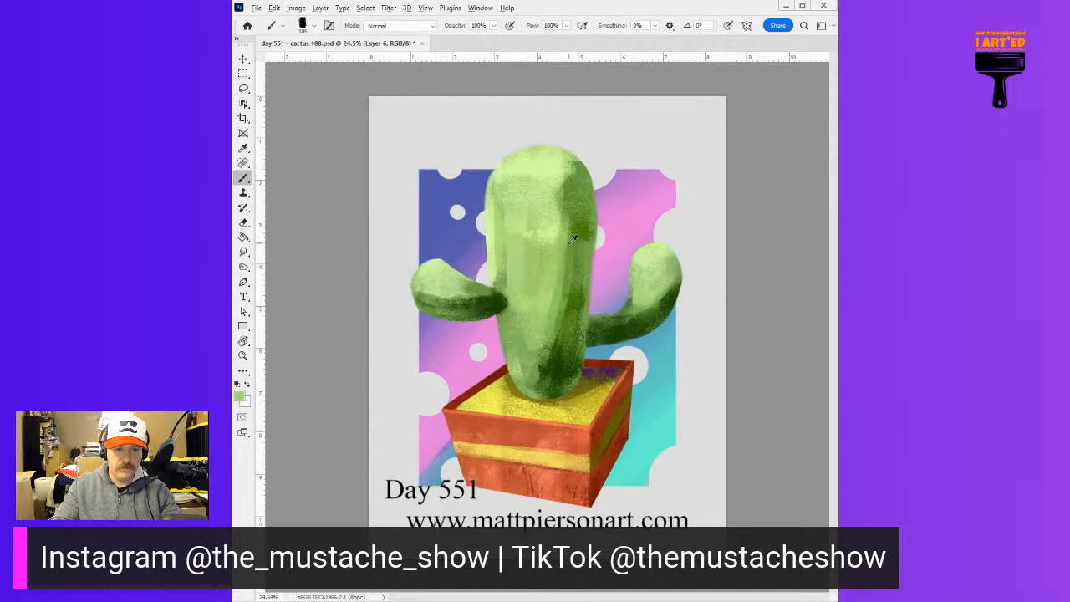
Rework the crown with sampled light greens, and spread rough darker green over the trunk's base and middle
{"action": "mouse_move", "coordinate": [567, 216]}
{"action": "left_mouse_down"}
{"action": "mouse_move", "coordinate": [554, 180]}
{"action": "mouse_move", "coordinate": [568, 186]}
{"action": "mouse_move", "coordinate": [564, 172]}
{"action": "mouse_move", "coordinate": [521, 174]}
{"action": "mouse_move", "coordinate": [556, 163]}
{"action": "mouse_move", "coordinate": [555, 172]}
{"action": "mouse_move", "coordinate": [566, 167]}
{"action": "mouse_move", "coordinate": [556, 179]}
{"action": "left_mouse_up"}
{"action": "left_click", "coordinate": [516, 173], "text": "alt"}
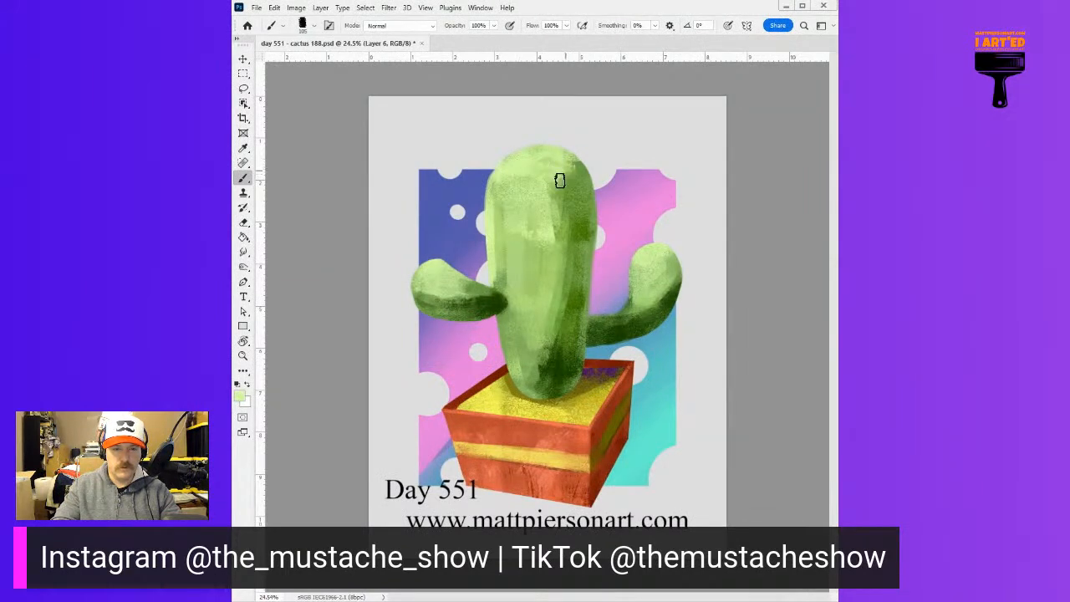
{"action": "left_click", "coordinate": [554, 358], "text": "alt"}
{"action": "mouse_move", "coordinate": [544, 366]}
{"action": "left_mouse_down"}
{"action": "mouse_move", "coordinate": [541, 354]}
{"action": "mouse_move", "coordinate": [522, 400]}
{"action": "left_mouse_up"}
{"action": "left_click", "coordinate": [572, 307], "text": "alt"}
{"action": "mouse_move", "coordinate": [574, 301]}
{"action": "left_mouse_down"}
{"action": "mouse_move", "coordinate": [554, 298]}
{"action": "mouse_move", "coordinate": [566, 282]}
{"action": "mouse_move", "coordinate": [556, 265]}
{"action": "left_mouse_up"}
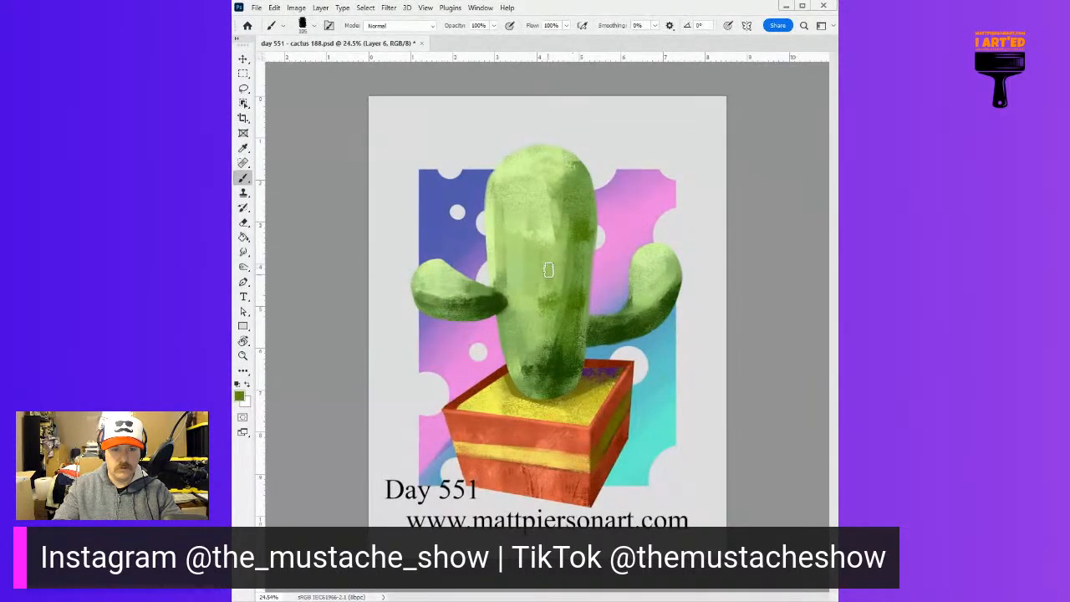
Brush sampled light greens over the trunk's middle and build up a pale highlight across its upper front
{"action": "left_click", "coordinate": [548, 288], "text": "alt"}
{"action": "left_click_drag", "start_coordinate": [554, 272], "coordinate": [556, 276]}
{"action": "left_click", "coordinate": [520, 222], "text": "alt"}
{"action": "mouse_move", "coordinate": [513, 217]}
{"action": "left_mouse_down"}
{"action": "mouse_move", "coordinate": [522, 250]}
{"action": "mouse_move", "coordinate": [527, 228]}
{"action": "mouse_move", "coordinate": [522, 281]}
{"action": "left_mouse_up"}
{"action": "left_click", "coordinate": [527, 227], "text": "alt"}
{"action": "left_click", "coordinate": [528, 229], "text": "alt"}
{"action": "left_click_drag", "start_coordinate": [516, 222], "coordinate": [506, 223]}
{"action": "left_click", "coordinate": [545, 232], "text": "alt"}
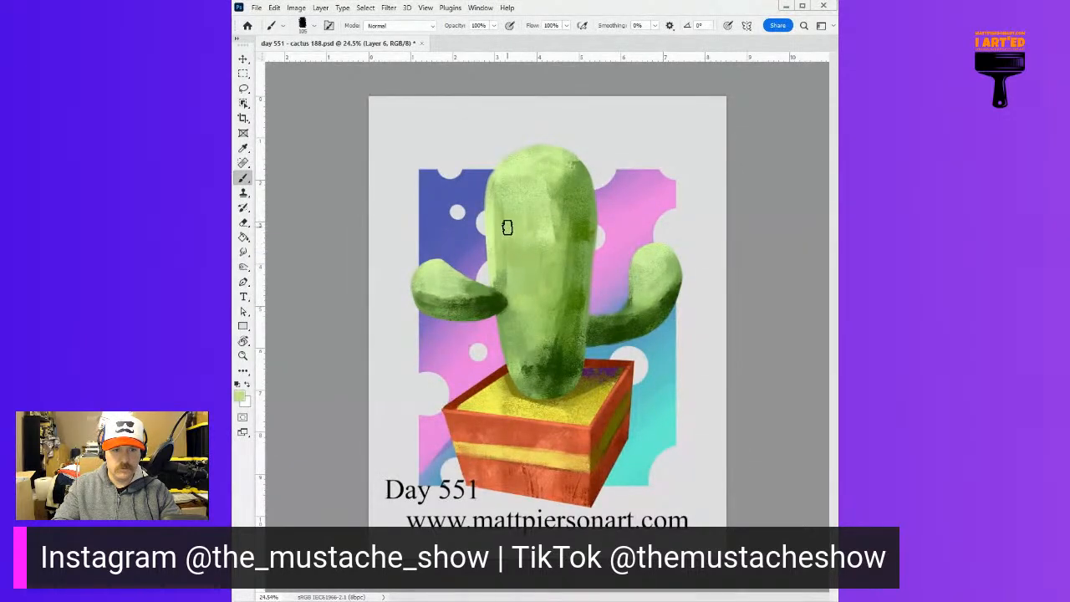
{"action": "left_click", "coordinate": [554, 226], "text": "alt"}
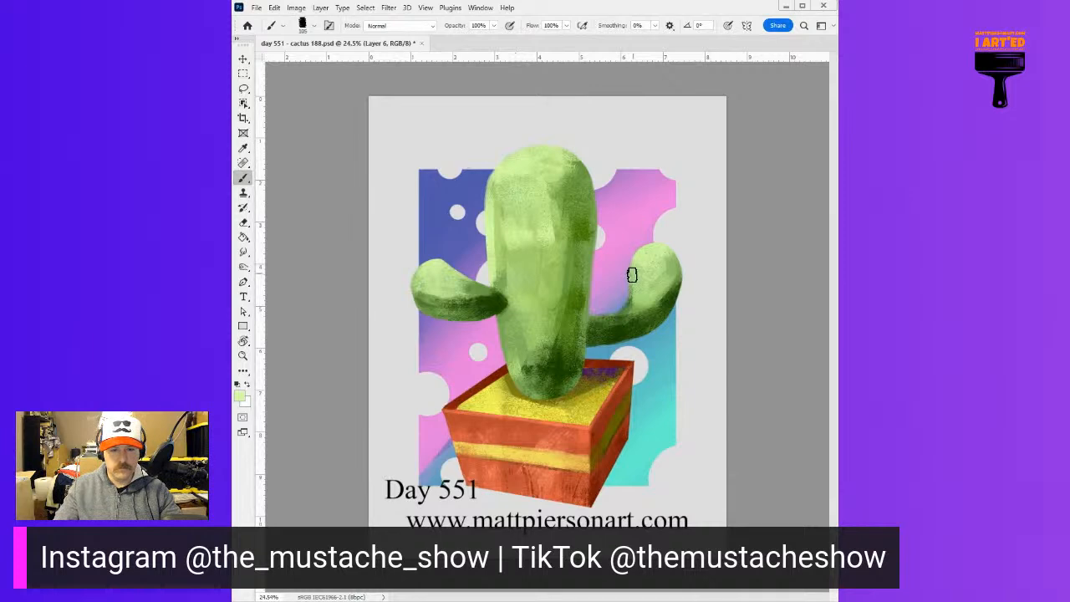
Sample the darkest green and add rough shadow patches up the trunk's right side to the crown
{"action": "left_click", "coordinate": [575, 364], "text": "alt"}
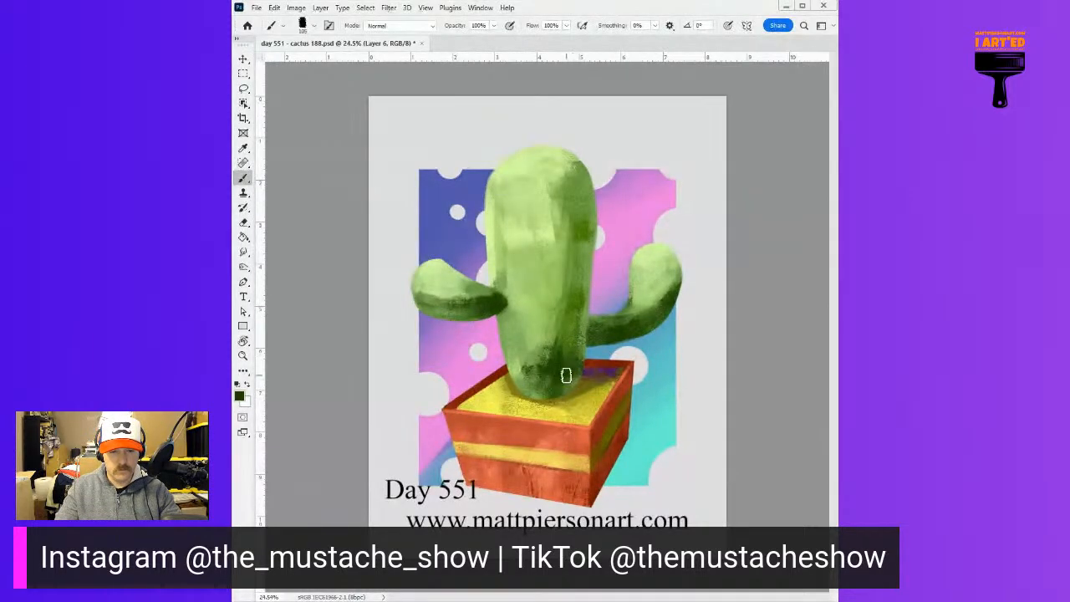
{"action": "mouse_move", "coordinate": [581, 300]}
{"action": "left_mouse_down"}
{"action": "mouse_move", "coordinate": [584, 237]}
{"action": "mouse_move", "coordinate": [582, 284]}
{"action": "mouse_move", "coordinate": [580, 273]}
{"action": "left_mouse_up"}
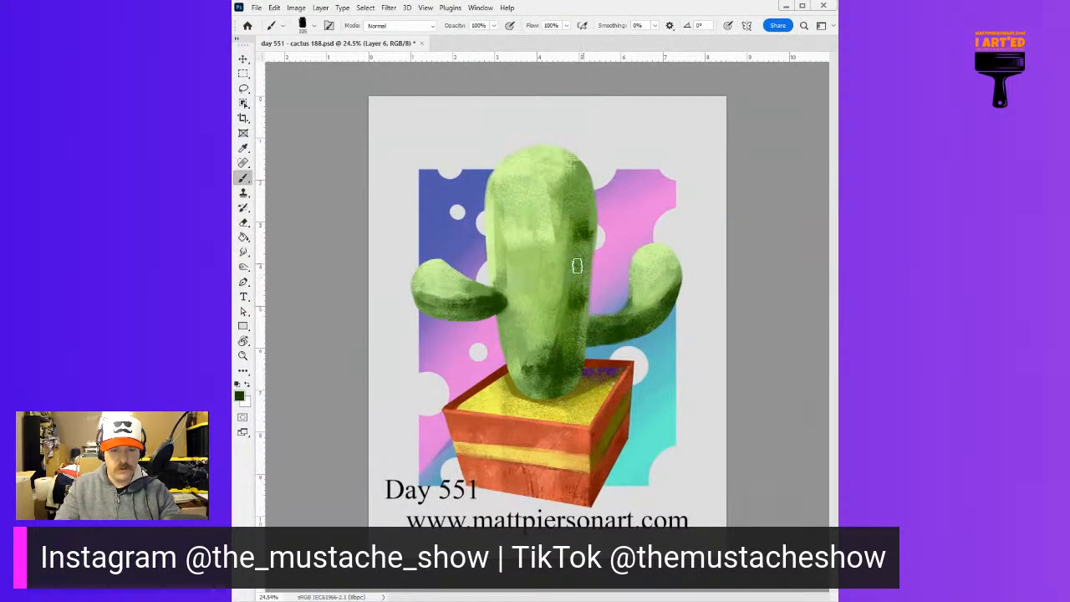
{"action": "left_click", "coordinate": [581, 217], "text": "alt"}
{"action": "mouse_move", "coordinate": [575, 199]}
{"action": "left_mouse_down"}
{"action": "mouse_move", "coordinate": [580, 226]}
{"action": "mouse_move", "coordinate": [570, 202]}
{"action": "left_mouse_up"}
{"action": "left_click", "coordinate": [590, 227], "text": "alt"}
{"action": "left_click_drag", "start_coordinate": [586, 239], "coordinate": [580, 173]}
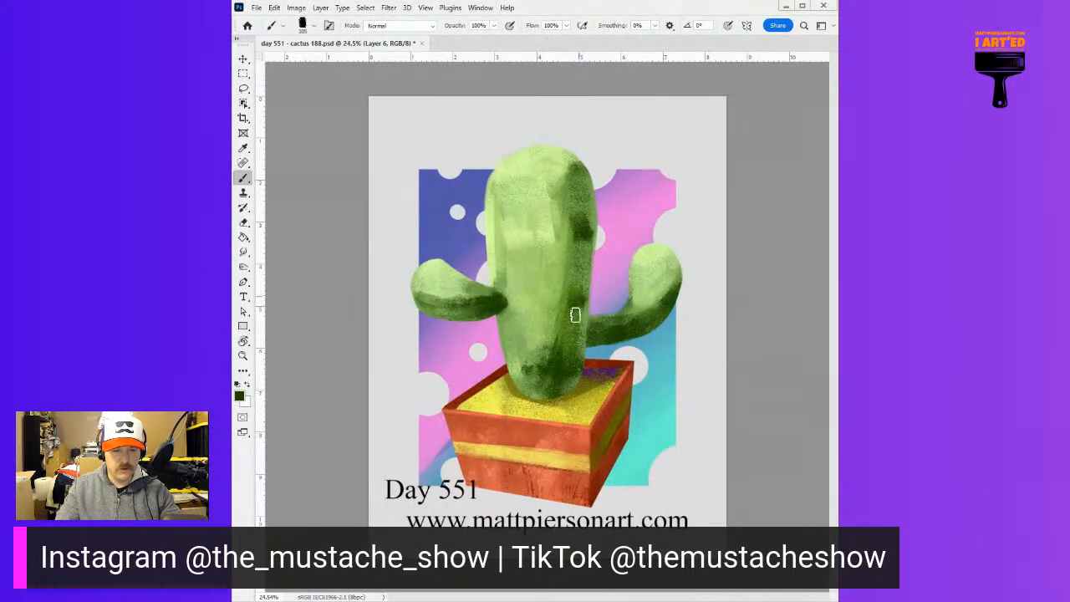
Rework the trunk's lower left edge down to the soil with narrow green strokes, finishing in pale green
{"action": "left_click", "coordinate": [535, 370], "text": "alt"}
{"action": "left_click_drag", "start_coordinate": [505, 338], "coordinate": [501, 382]}
{"action": "left_click_drag", "start_coordinate": [497, 325], "coordinate": [509, 405]}
{"action": "left_click_drag", "start_coordinate": [499, 322], "coordinate": [504, 360]}
{"action": "left_click_drag", "start_coordinate": [501, 319], "coordinate": [509, 384]}
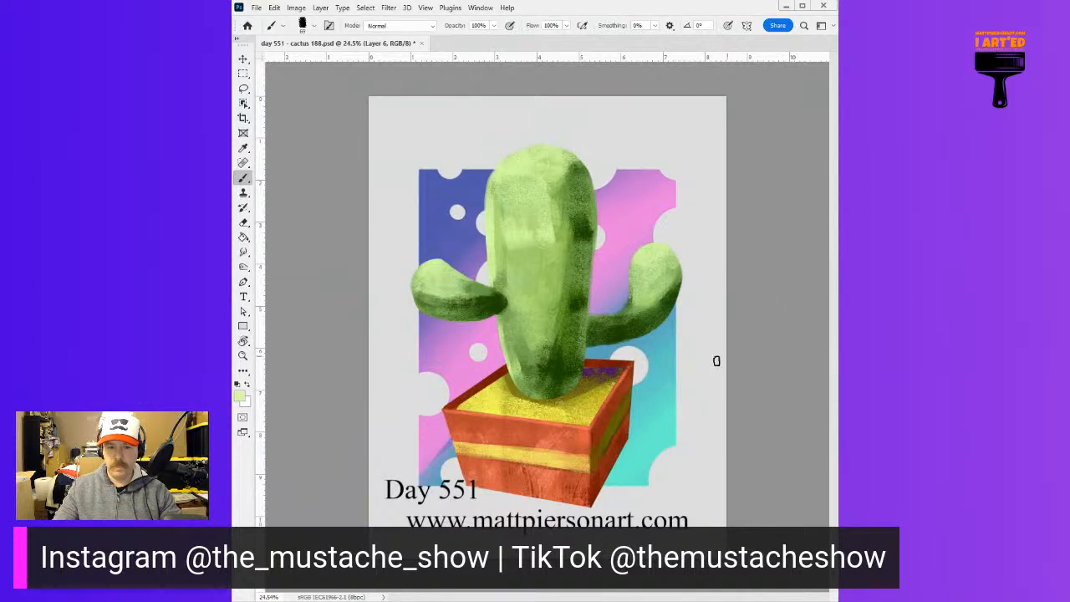
Sample turquoise from the background and paint a thin rim light along the edges of the trunk and both arms on a new layer
{"action": "left_click", "coordinate": [666, 418], "text": "alt"}
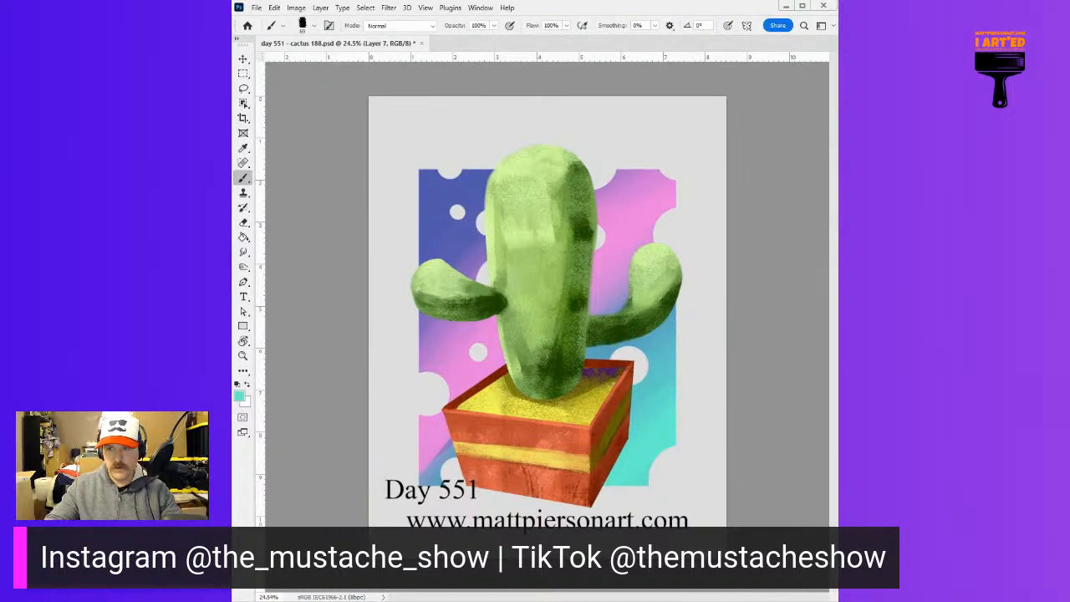
{"action": "mouse_move", "coordinate": [629, 341]}
{"action": "left_mouse_down"}
{"action": "mouse_move", "coordinate": [675, 308]}
{"action": "mouse_move", "coordinate": [660, 330]}
{"action": "mouse_move", "coordinate": [684, 292]}
{"action": "mouse_move", "coordinate": [668, 370]}
{"action": "mouse_move", "coordinate": [683, 260]}
{"action": "mouse_move", "coordinate": [671, 319]}
{"action": "mouse_move", "coordinate": [625, 348]}
{"action": "mouse_move", "coordinate": [639, 340]}
{"action": "mouse_move", "coordinate": [592, 351]}
{"action": "left_mouse_up"}
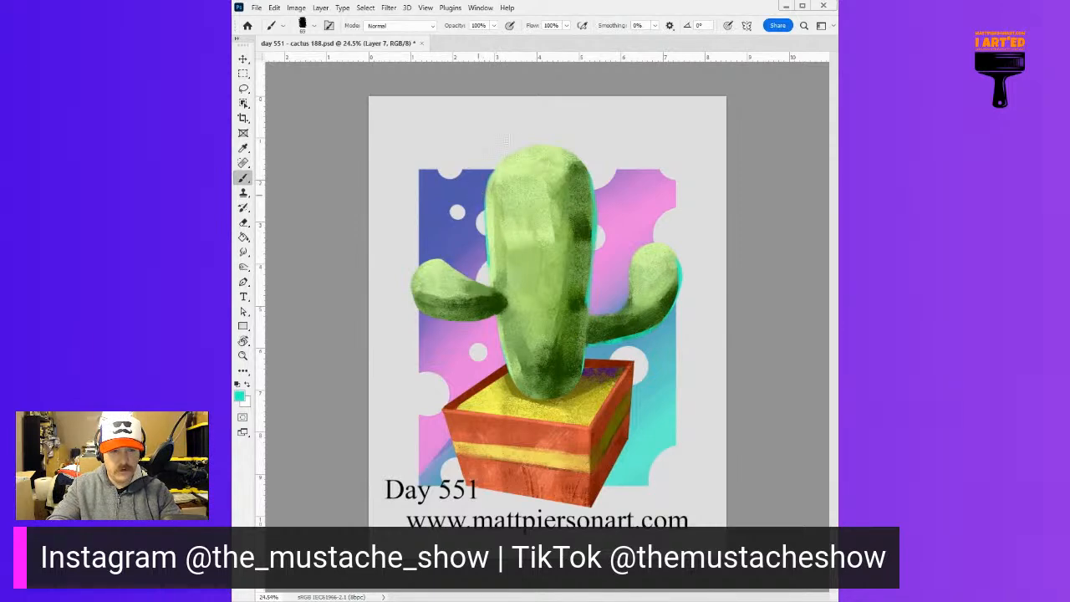
{"action": "mouse_move", "coordinate": [553, 139]}
{"action": "left_mouse_down"}
{"action": "mouse_move", "coordinate": [571, 148]}
{"action": "mouse_move", "coordinate": [527, 148]}
{"action": "left_mouse_up"}
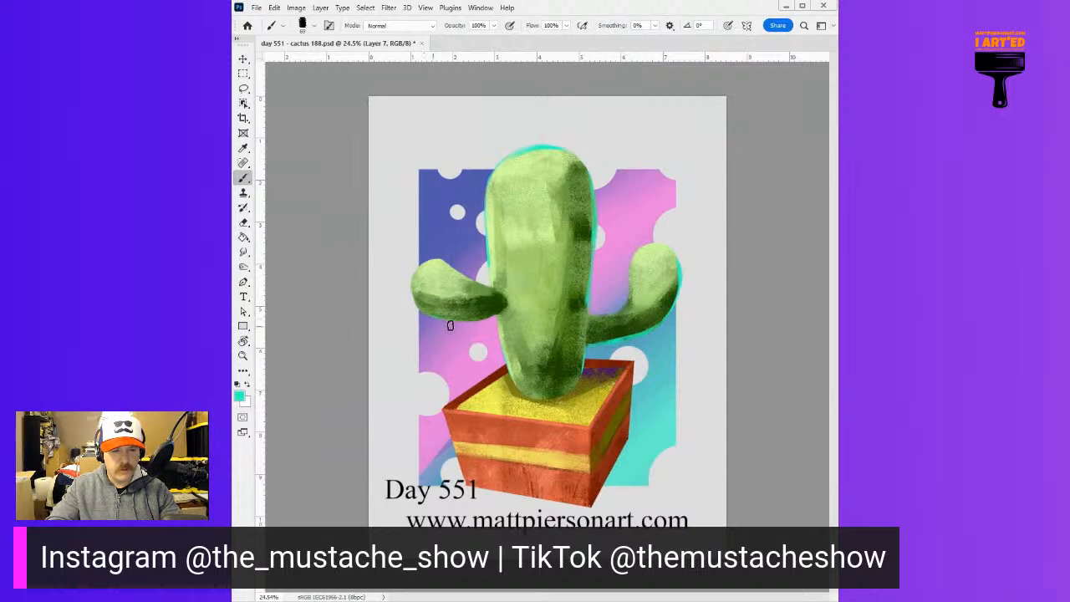
{"action": "left_click_drag", "start_coordinate": [427, 319], "coordinate": [485, 328]}
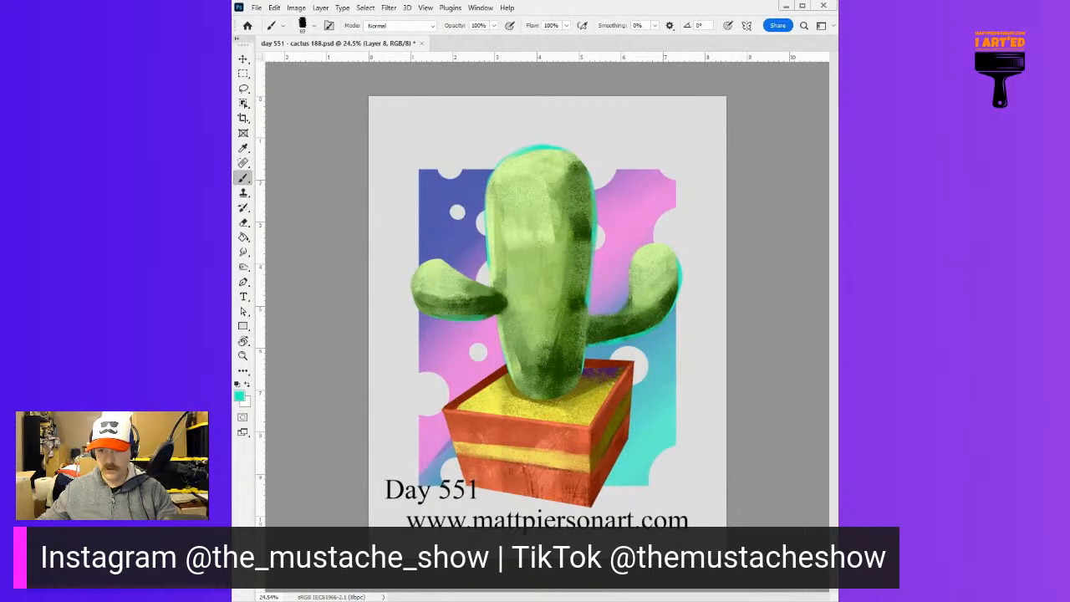
Switch to a rough-textured Pencil brush and add streaky strokes in sampled greens to the trunk's lower front
{"action": "key", "text": "shift+b"}
{"action": "mouse_move", "coordinate": [565, 313]}
{"action": "left_mouse_down"}
{"action": "mouse_move", "coordinate": [521, 376]}
{"action": "mouse_move", "coordinate": [540, 348]}
{"action": "mouse_move", "coordinate": [561, 347]}
{"action": "left_mouse_up"}
{"action": "key", "text": "ctrl+z"}
{"action": "left_click", "coordinate": [560, 346], "text": "alt"}
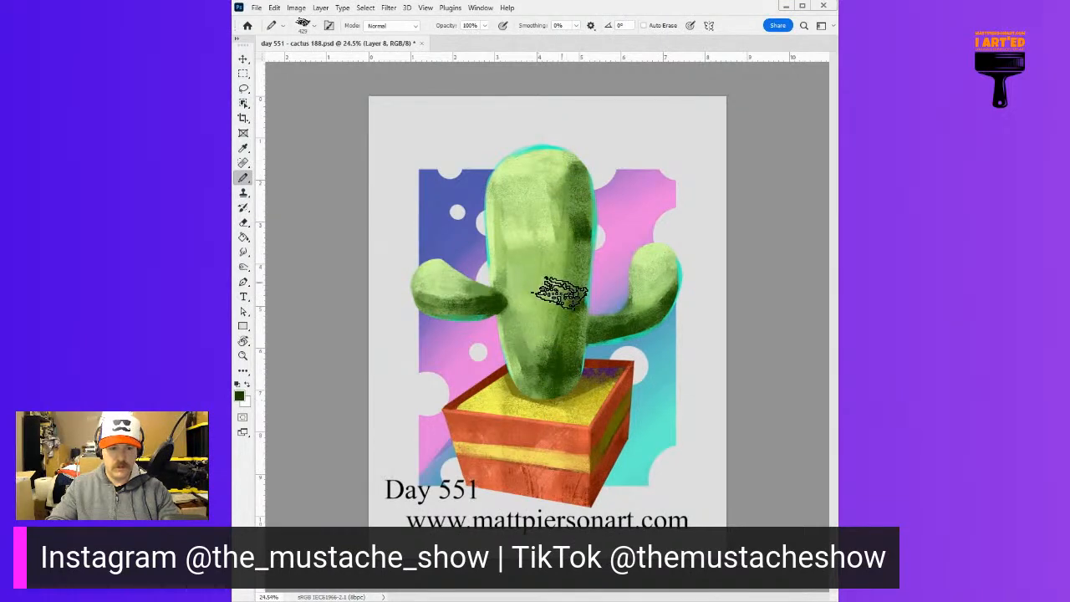
{"action": "left_click", "coordinate": [536, 291], "text": "alt"}
{"action": "left_click_drag", "start_coordinate": [543, 306], "coordinate": [535, 282]}
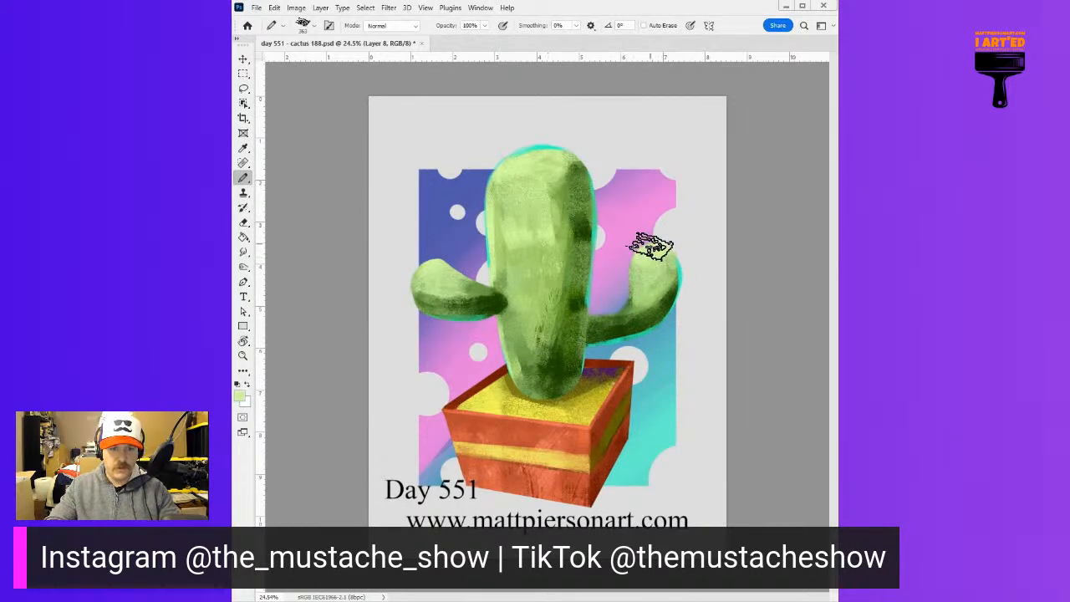
Texture the raised arm and the trunk's upper shadow edge with rough strokes in sampled greens, finishing with pale green on the trunk's front
{"action": "left_click", "coordinate": [657, 288], "text": "alt"}
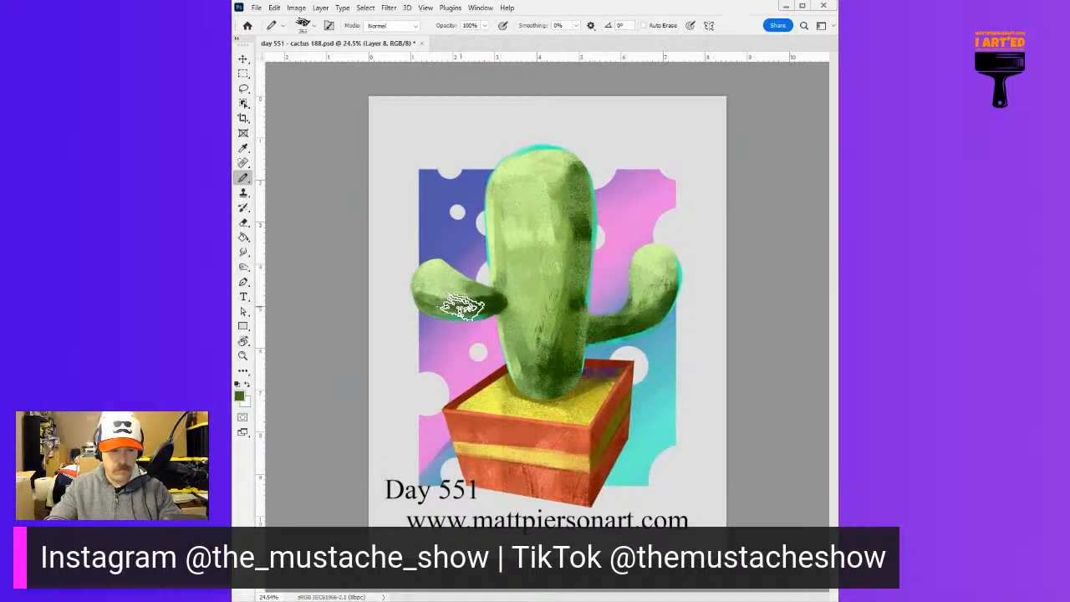
{"action": "left_click", "coordinate": [576, 234], "text": "alt"}
{"action": "left_click_drag", "start_coordinate": [574, 212], "coordinate": [568, 235]}
{"action": "mouse_move", "coordinate": [562, 192]}
{"action": "left_mouse_down"}
{"action": "mouse_move", "coordinate": [573, 194]}
{"action": "mouse_move", "coordinate": [575, 238]}
{"action": "left_mouse_up"}
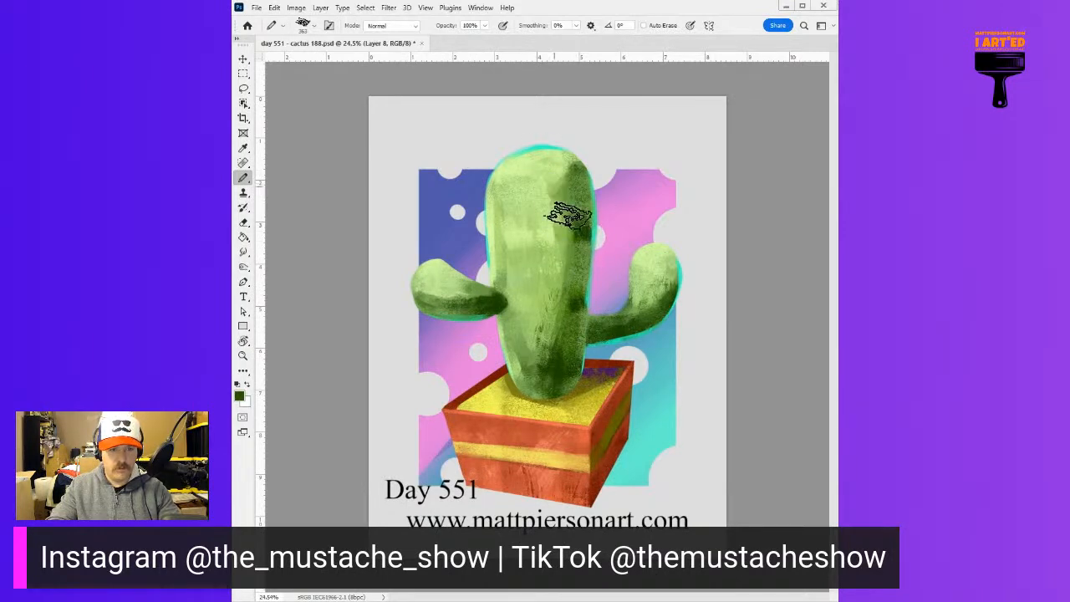
{"action": "left_click_drag", "start_coordinate": [553, 179], "coordinate": [555, 231]}
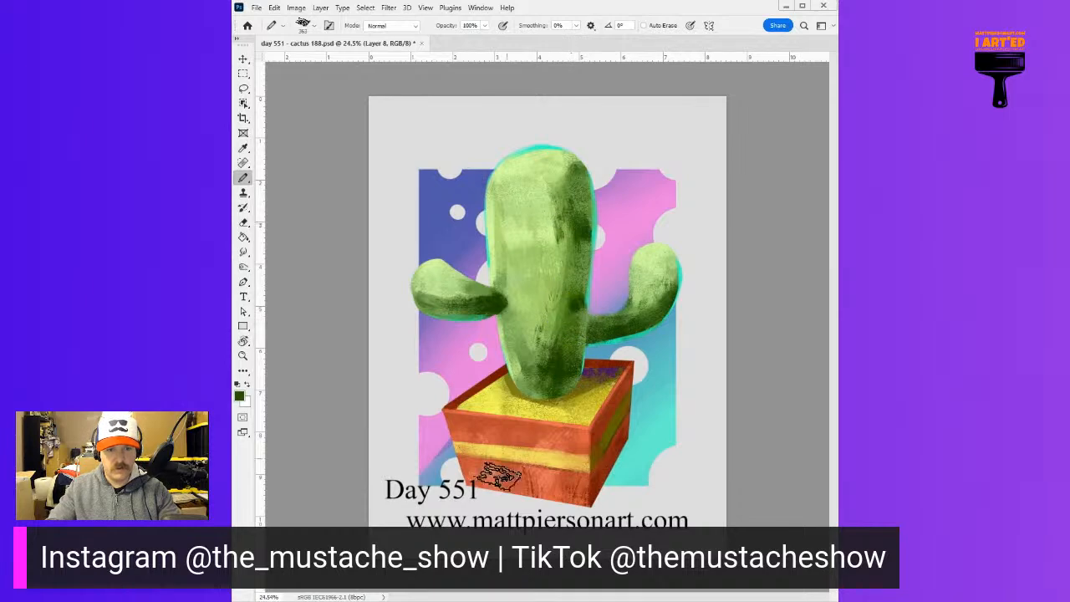
{"action": "left_click", "coordinate": [521, 233], "text": "alt"}
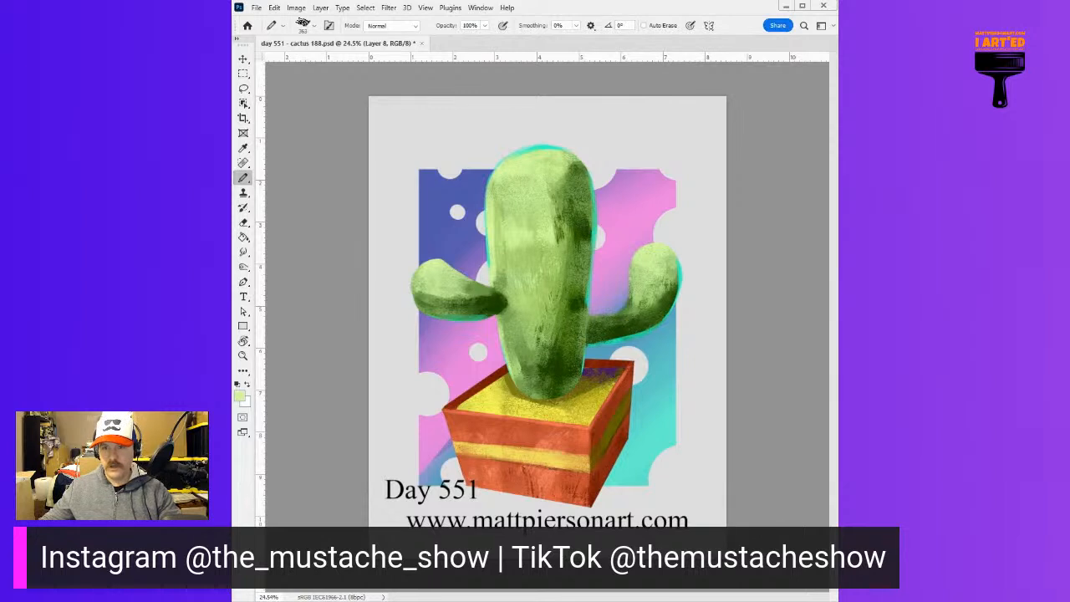
Set up a layer named thorns and a hard round Pencil brush sized 12 px
{"action": "type", "text": "thorns"}
{"action": "key", "text": "Return"}
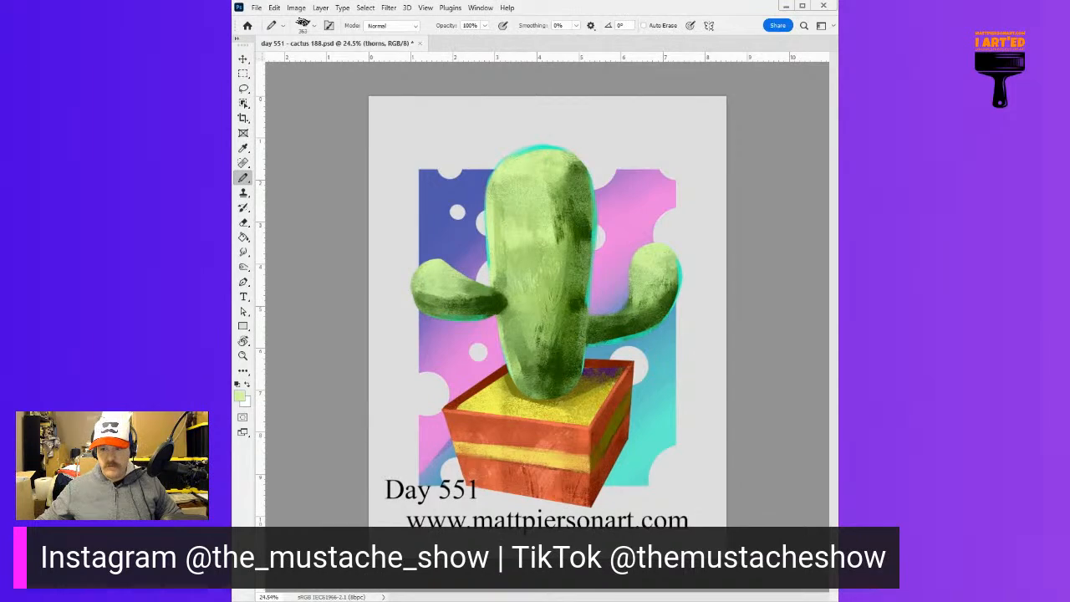
{"action": "key", "text": "bracketleft"}
{"action": "key", "text": "bracketleft"}
{"action": "key", "text": "bracketleft"}
{"action": "key", "text": "bracketleft"}
{"action": "key", "text": "bracketleft"}
{"action": "key", "text": "bracketleft"}
{"action": "key", "text": "bracketleft"}
{"action": "key", "text": "bracketleft"}
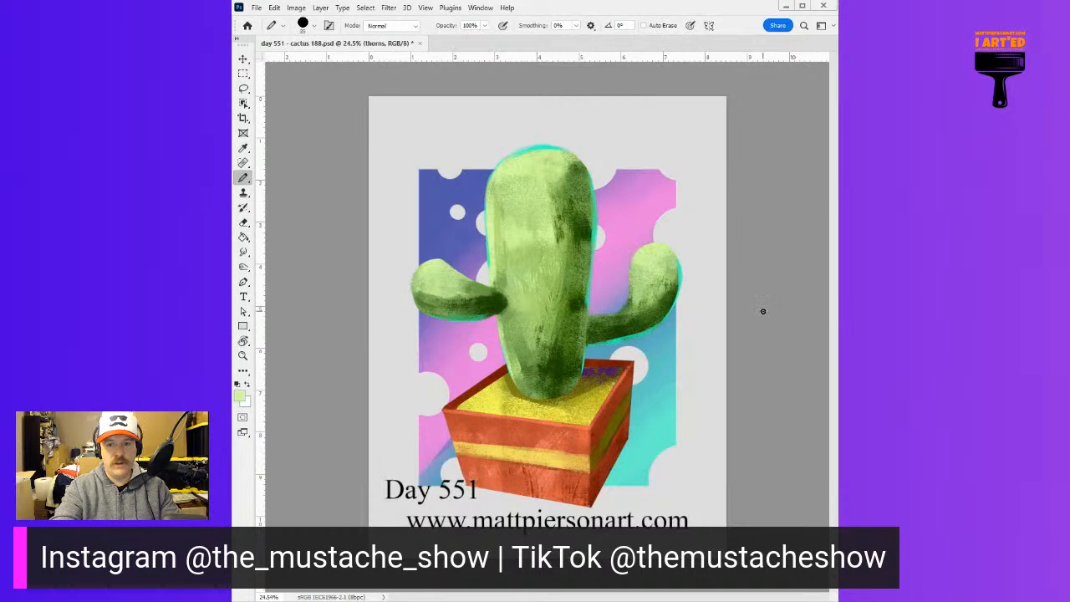
{"action": "key", "text": "bracketleft"}
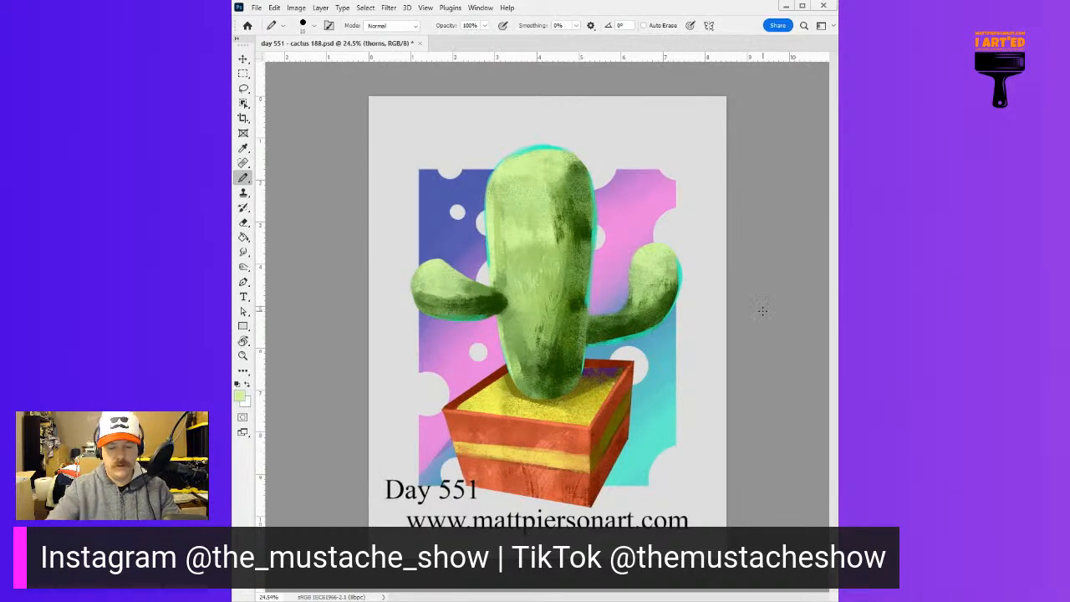
{"action": "left_click", "coordinate": [315, 25]}
{"action": "left_click", "coordinate": [341, 49]}
{"action": "left_click_drag", "start_coordinate": [362, 47], "coordinate": [334, 50]}
{"action": "type", "text": "12"}
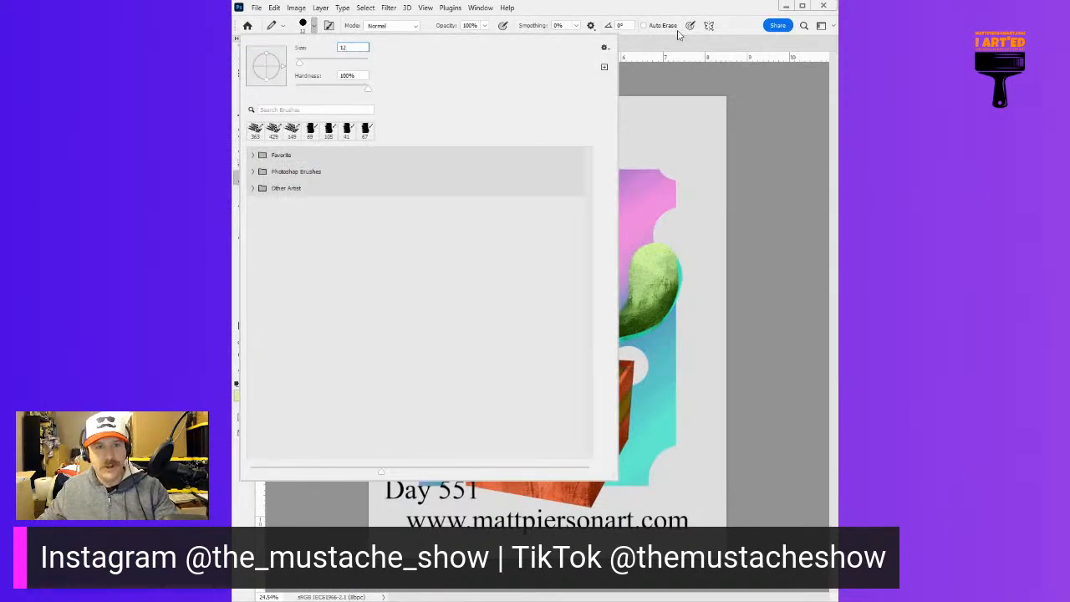
{"action": "key", "text": "Return"}
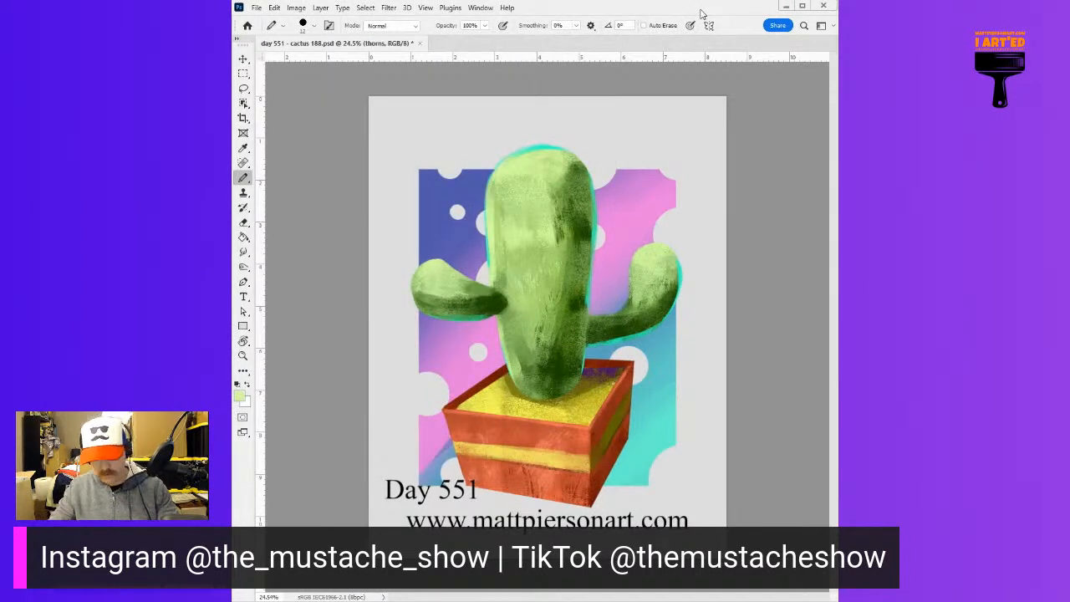
Sample the darkest green from the trunk's shadow and restore the Pencil size to 12 px
{"action": "left_click", "coordinate": [587, 228], "text": "alt"}
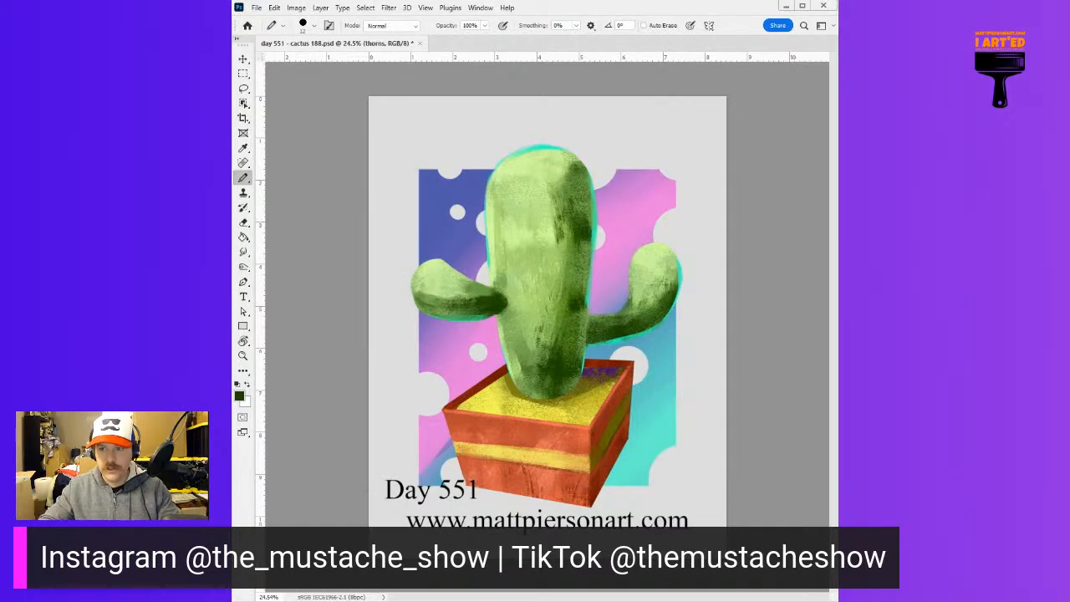
{"action": "right_click", "coordinate": [629, 186], "text": "alt"}
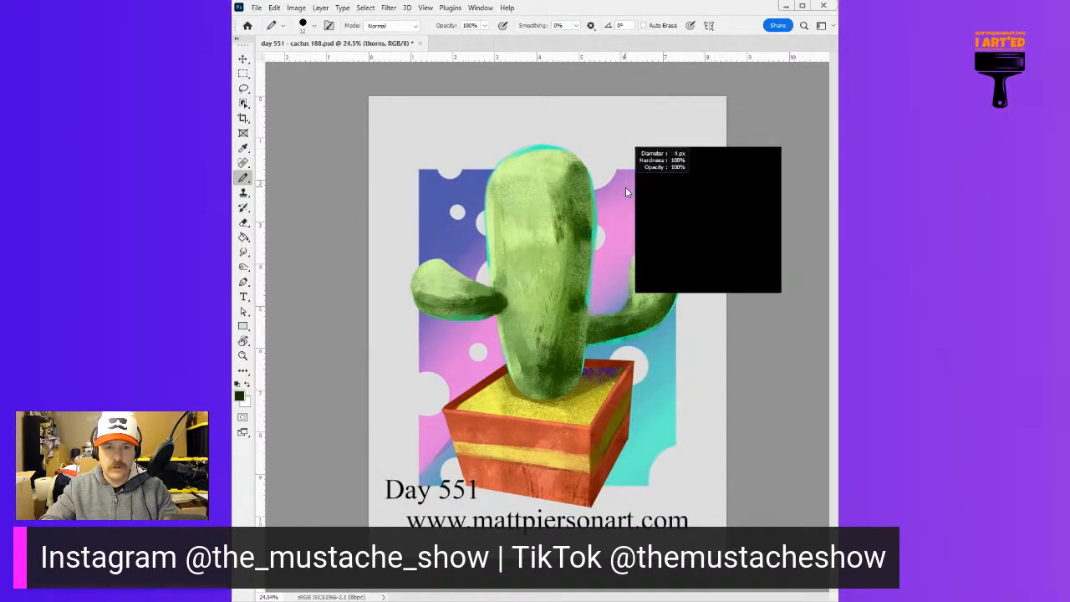
{"action": "left_click_drag", "start_coordinate": [625, 187], "coordinate": [624, 187]}
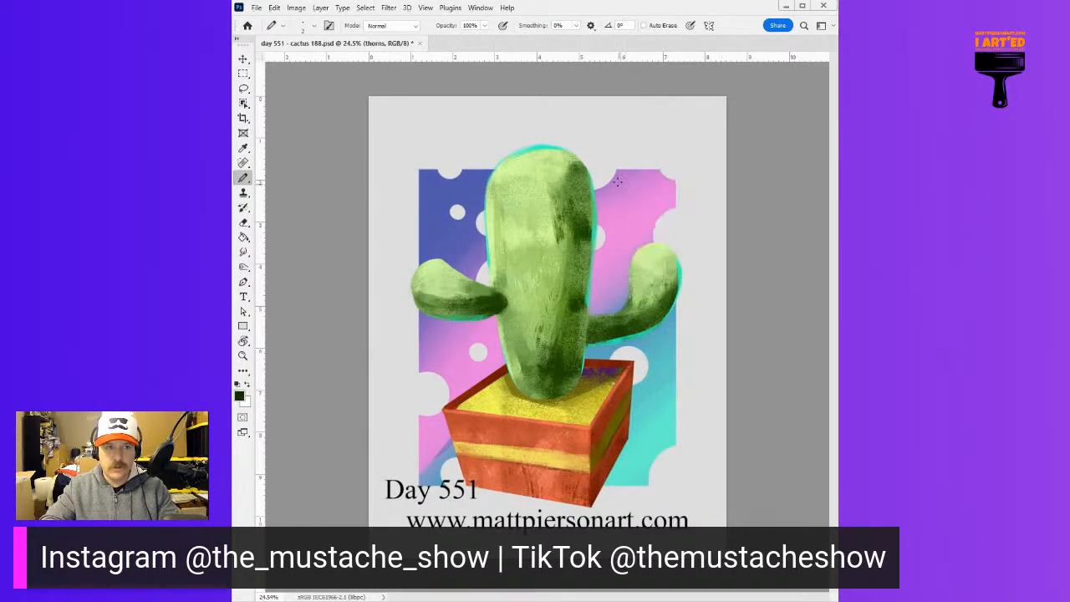
{"action": "left_click", "coordinate": [313, 28]}
{"action": "double_click", "coordinate": [356, 47]}
{"action": "type", "text": "12"}
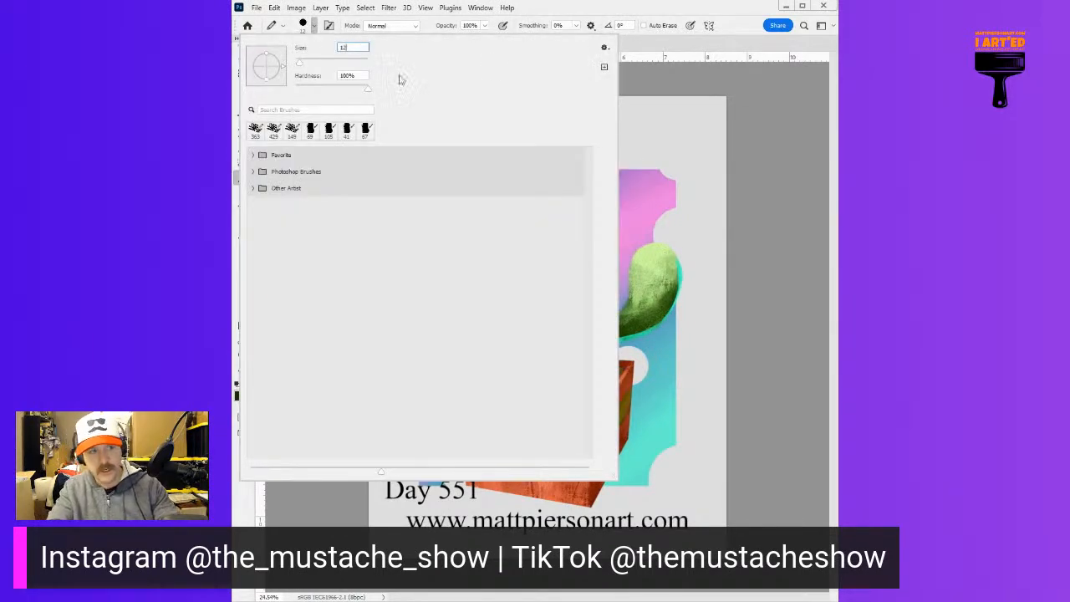
{"action": "left_click", "coordinate": [706, 38]}
{"action": "key", "text": "ctrl+z"}
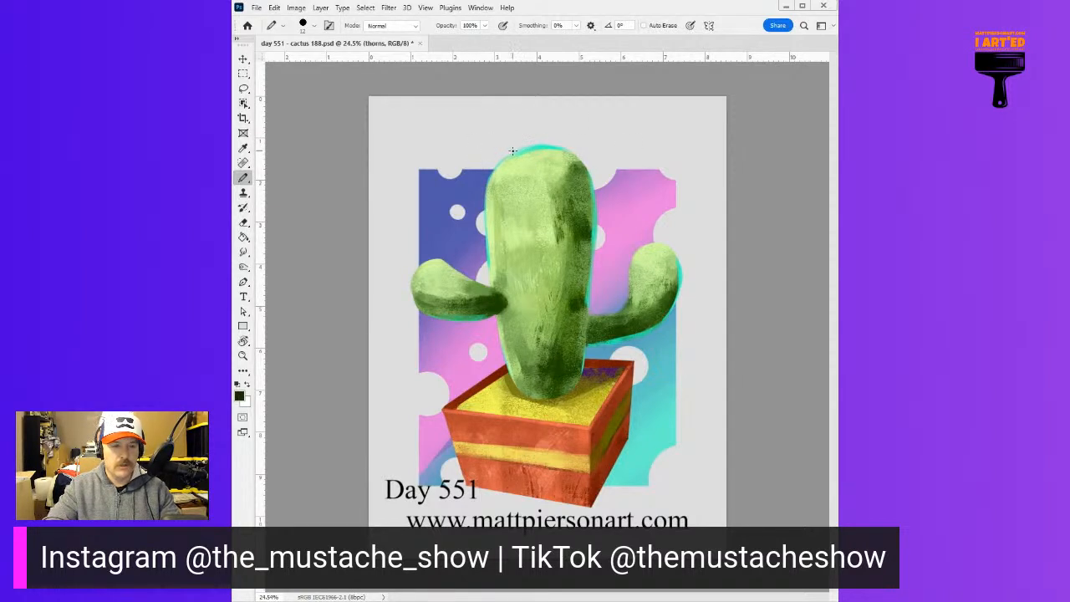
Draw short dark green thorns around the crown's outline and scattered over the upper half of the trunk
{"action": "left_click_drag", "start_coordinate": [530, 158], "coordinate": [562, 155]}
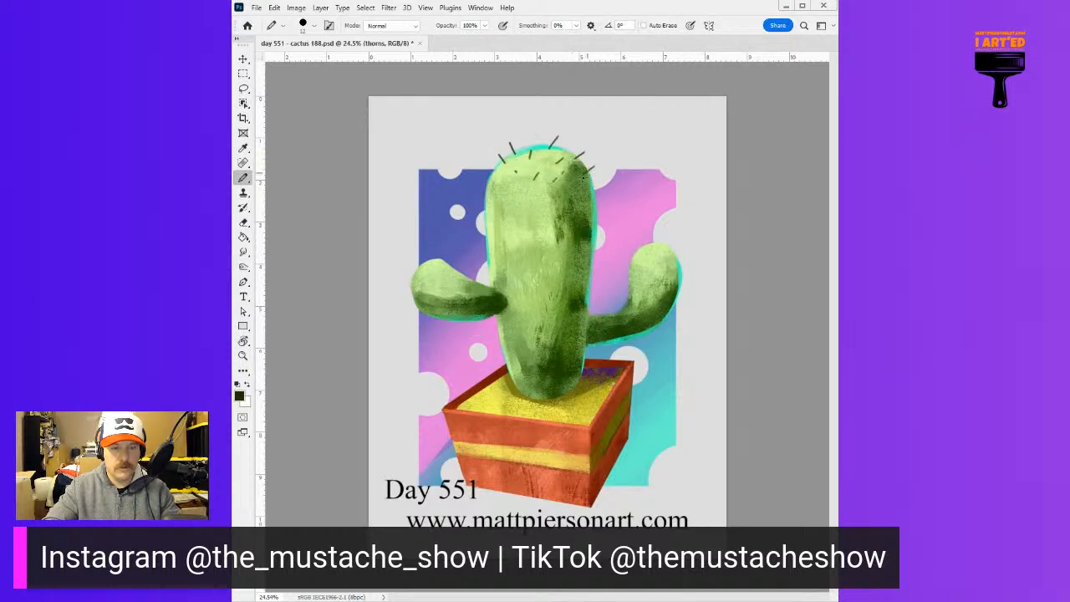
{"action": "left_click_drag", "start_coordinate": [490, 176], "coordinate": [482, 168]}
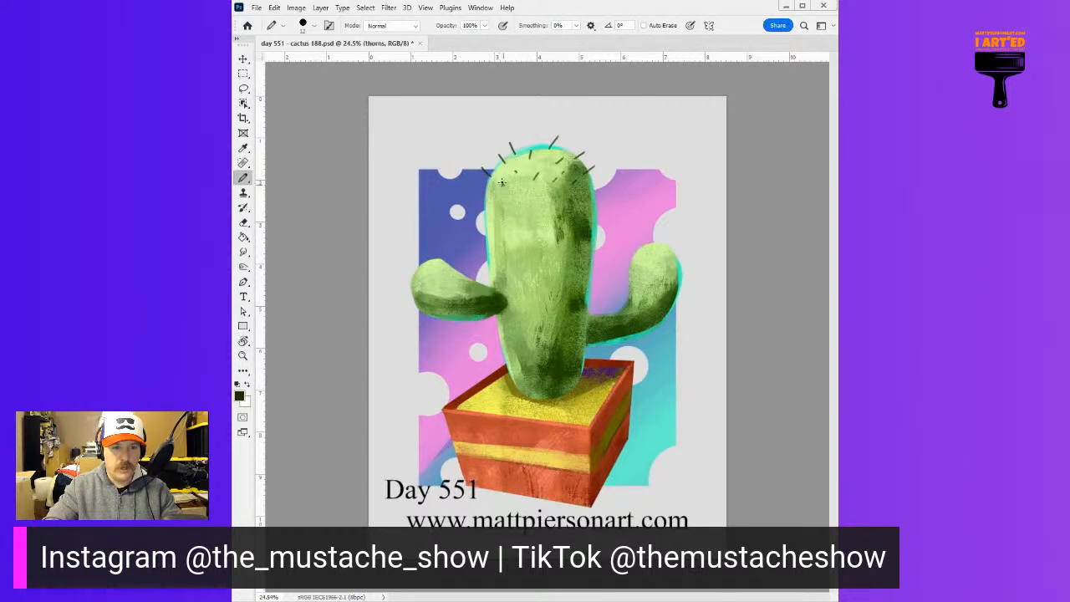
{"action": "mouse_move", "coordinate": [528, 203]}
{"action": "left_mouse_down"}
{"action": "mouse_move", "coordinate": [524, 192]}
{"action": "mouse_move", "coordinate": [561, 189]}
{"action": "left_mouse_up"}
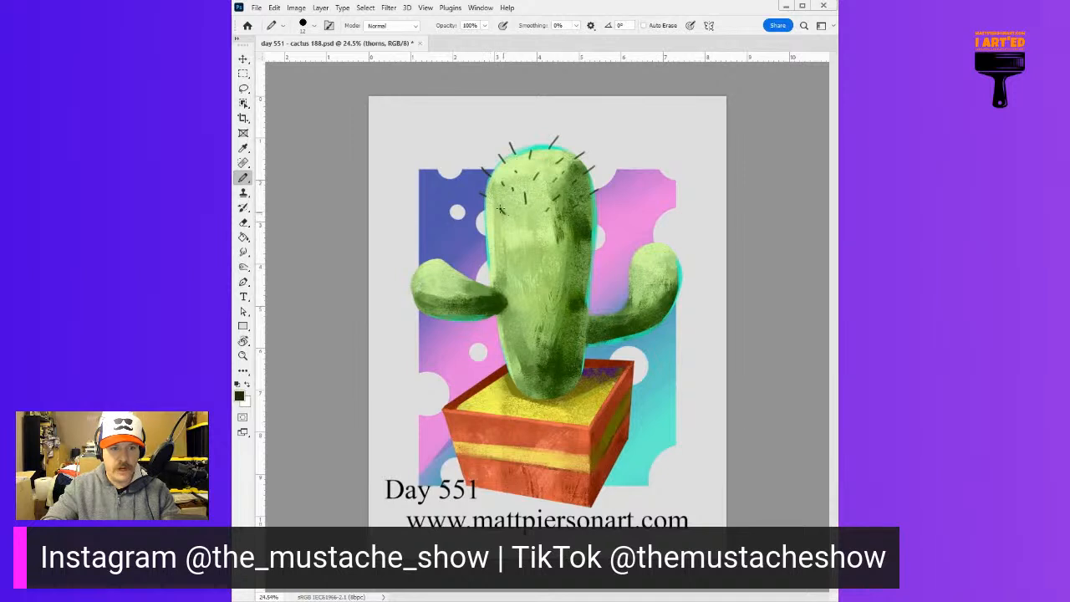
{"action": "left_click_drag", "start_coordinate": [480, 230], "coordinate": [490, 233]}
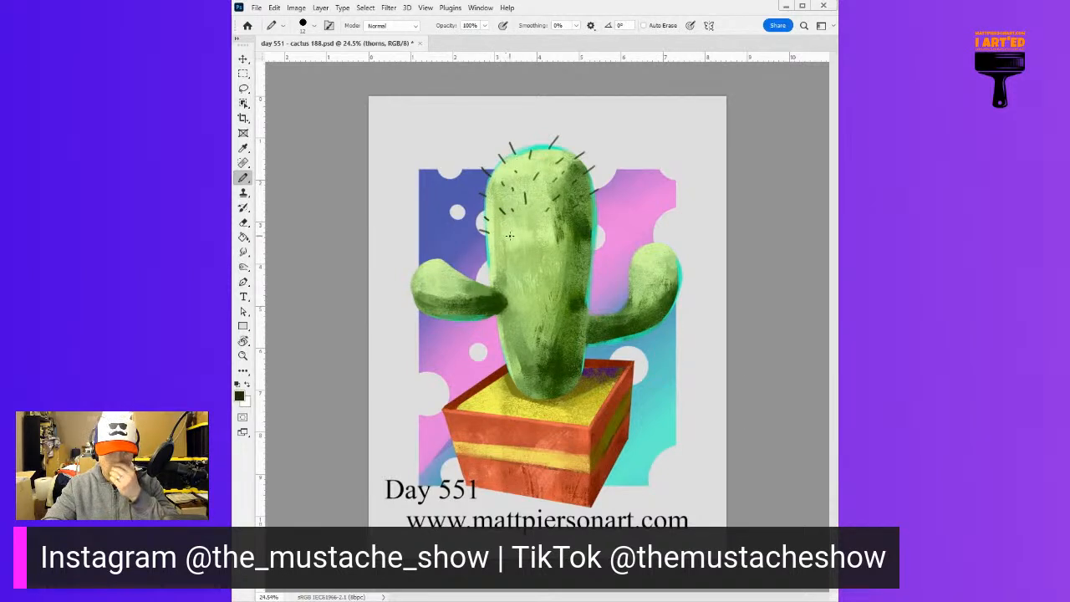
{"action": "left_click_drag", "start_coordinate": [508, 233], "coordinate": [510, 236]}
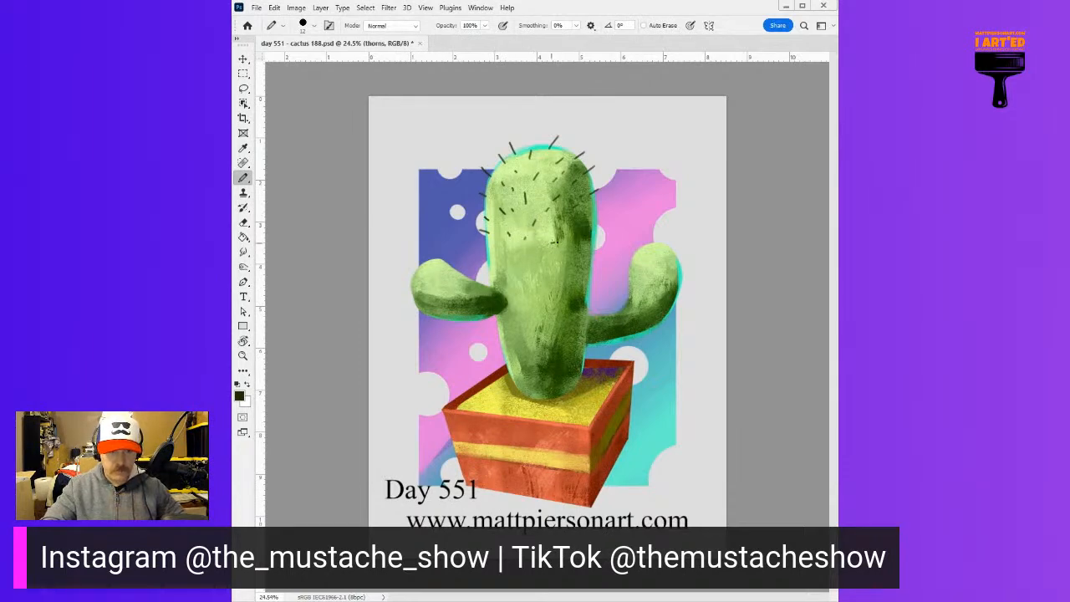
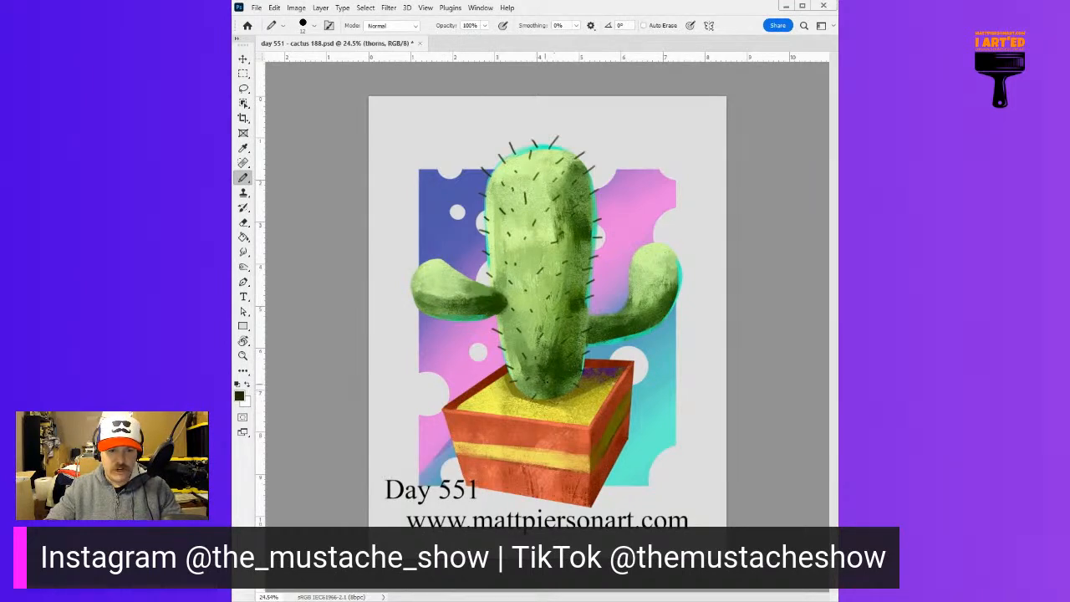
Draw short dark green thorns around the outlines and across the surfaces of both cactus arms
{"action": "left_click_drag", "start_coordinate": [643, 253], "coordinate": [640, 244]}
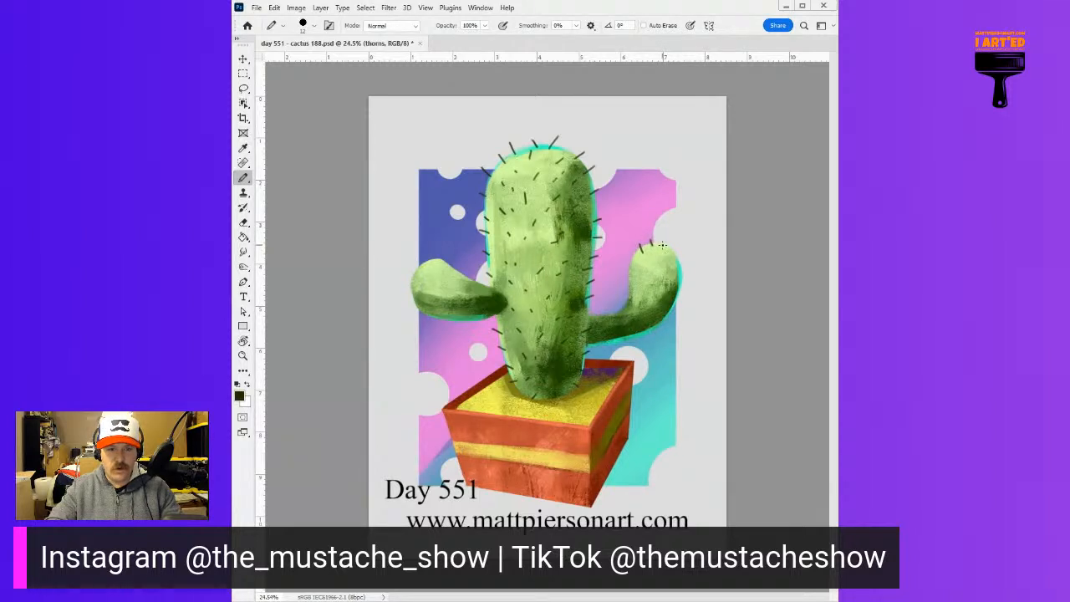
{"action": "left_click_drag", "start_coordinate": [672, 254], "coordinate": [630, 259]}
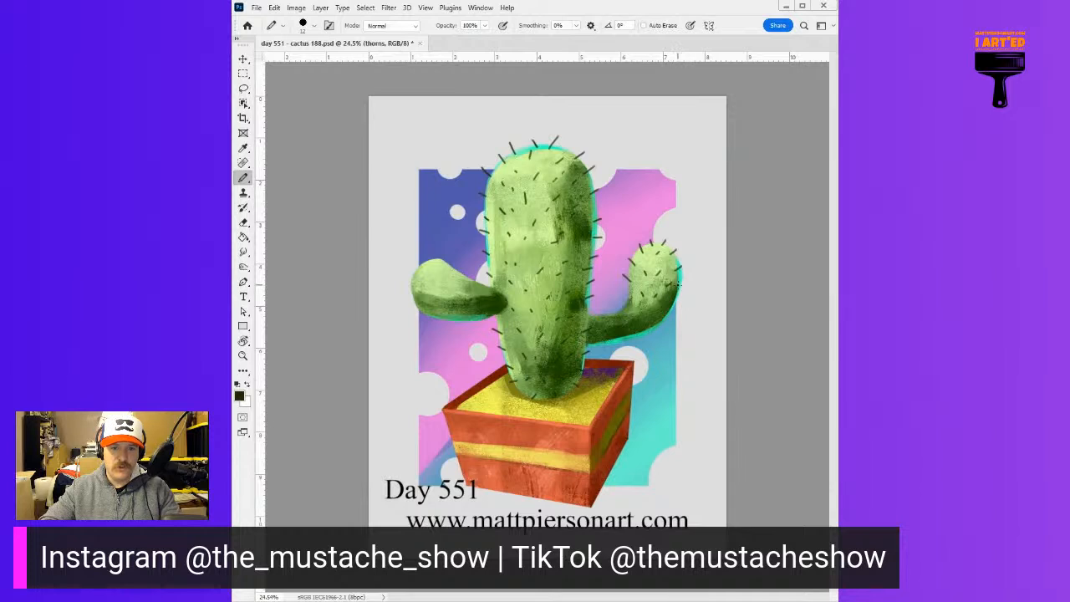
{"action": "left_click_drag", "start_coordinate": [679, 287], "coordinate": [684, 290]}
{"action": "key", "text": "ctrl+z"}
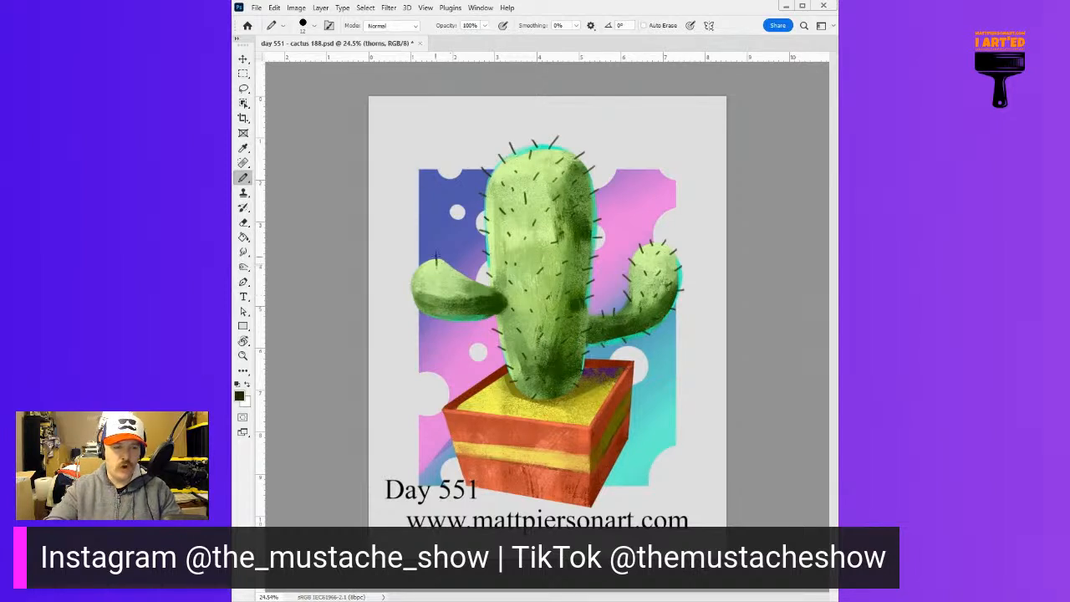
{"action": "left_click_drag", "start_coordinate": [424, 266], "coordinate": [420, 263]}
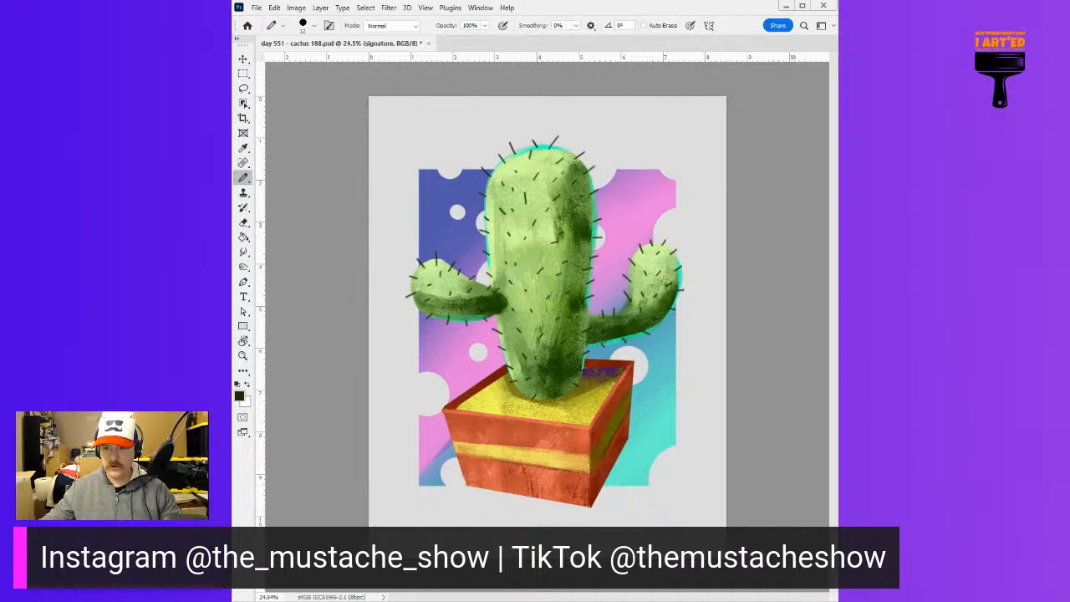
Set up a small Brush in bright yellow for signing on the signature layer, with the pot's lower edge turned nearly horizontal
{"action": "key", "text": "shift+b"}
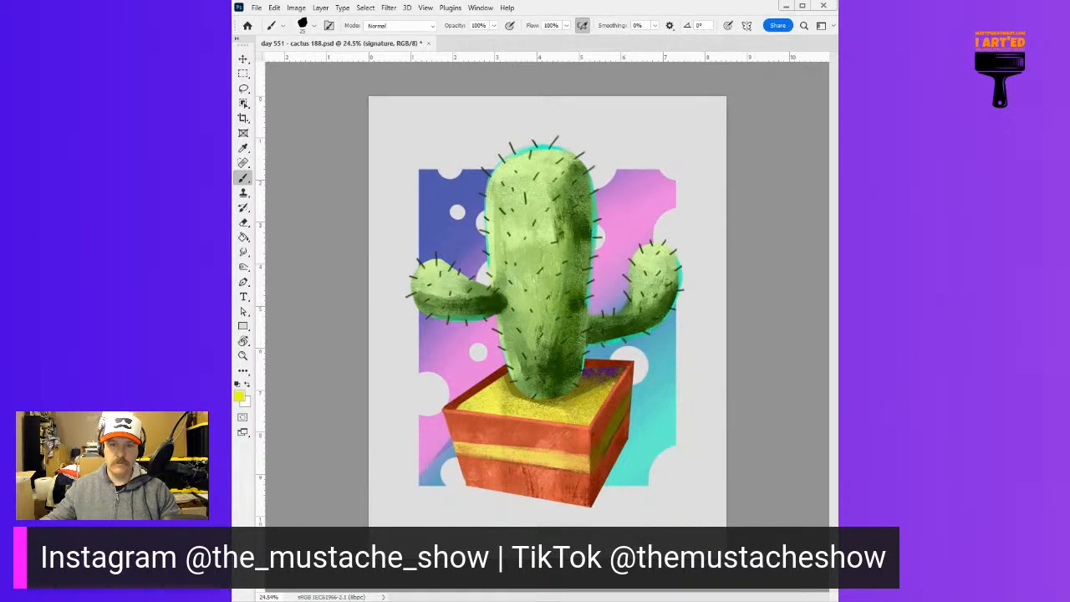
{"action": "mouse_move", "coordinate": [485, 483]}
{"action": "left_mouse_down"}
{"action": "mouse_move", "coordinate": [544, 432]}
{"action": "mouse_move", "coordinate": [564, 340]}
{"action": "left_mouse_up"}
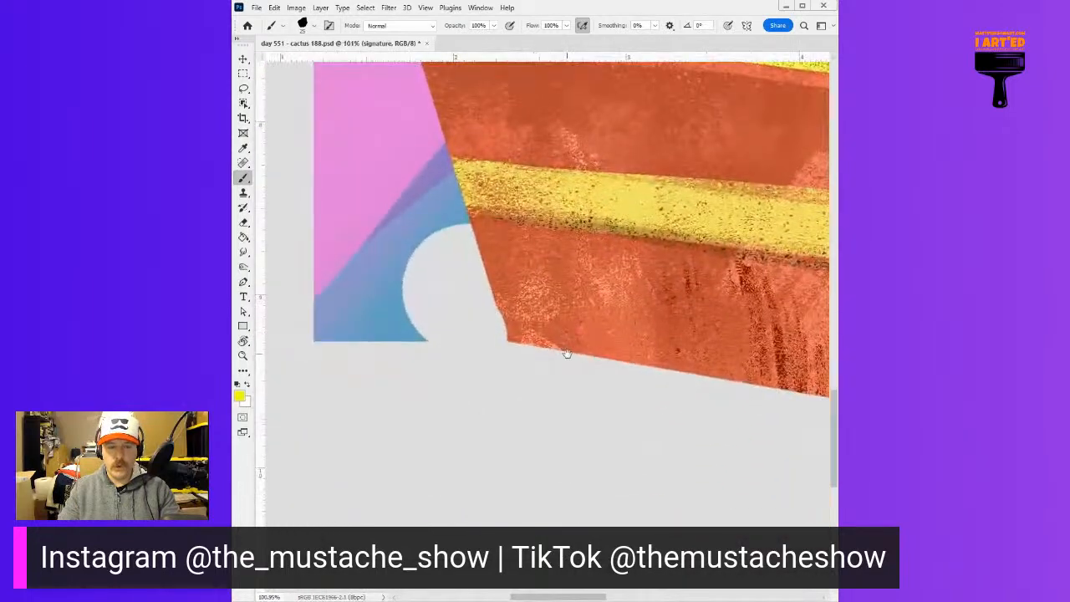
{"action": "key", "text": "r"}
{"action": "mouse_move", "coordinate": [581, 371]}
{"action": "left_mouse_down"}
{"action": "mouse_move", "coordinate": [575, 332]}
{"action": "mouse_move", "coordinate": [512, 311]}
{"action": "mouse_move", "coordinate": [577, 293]}
{"action": "mouse_move", "coordinate": [570, 343]}
{"action": "mouse_move", "coordinate": [585, 318]}
{"action": "left_mouse_up"}
{"action": "key", "text": "b"}
{"action": "mouse_move", "coordinate": [753, 233]}
{"action": "left_mouse_down"}
{"action": "mouse_move", "coordinate": [576, 256]}
{"action": "mouse_move", "coordinate": [603, 242]}
{"action": "left_mouse_up"}
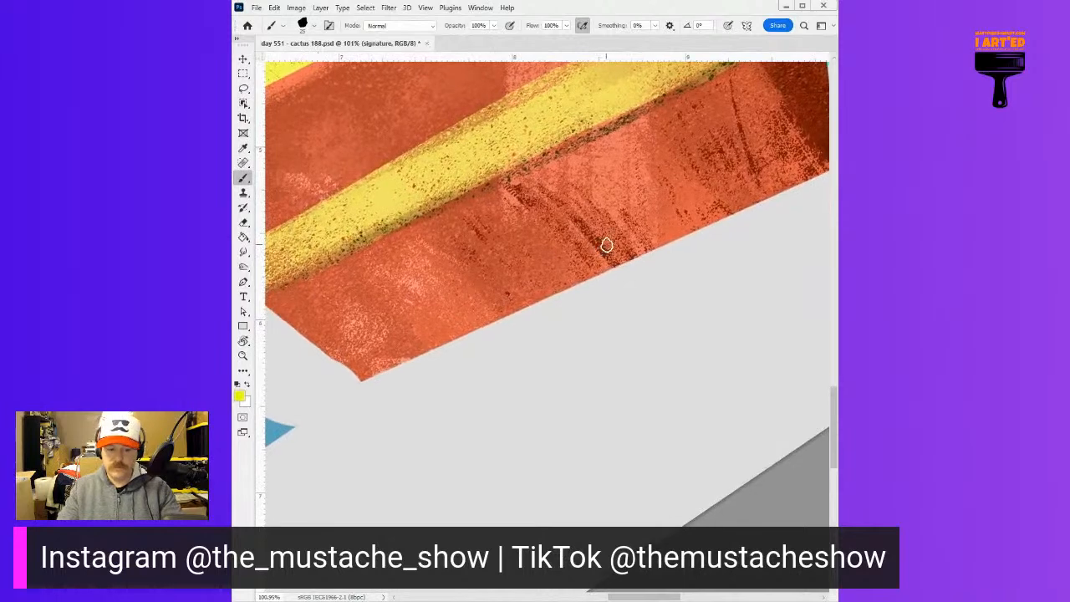
{"action": "key", "text": "r"}
{"action": "mouse_move", "coordinate": [589, 283]}
{"action": "left_mouse_down"}
{"action": "mouse_move", "coordinate": [610, 278]}
{"action": "mouse_move", "coordinate": [614, 293]}
{"action": "left_mouse_up"}
{"action": "key", "text": "b"}
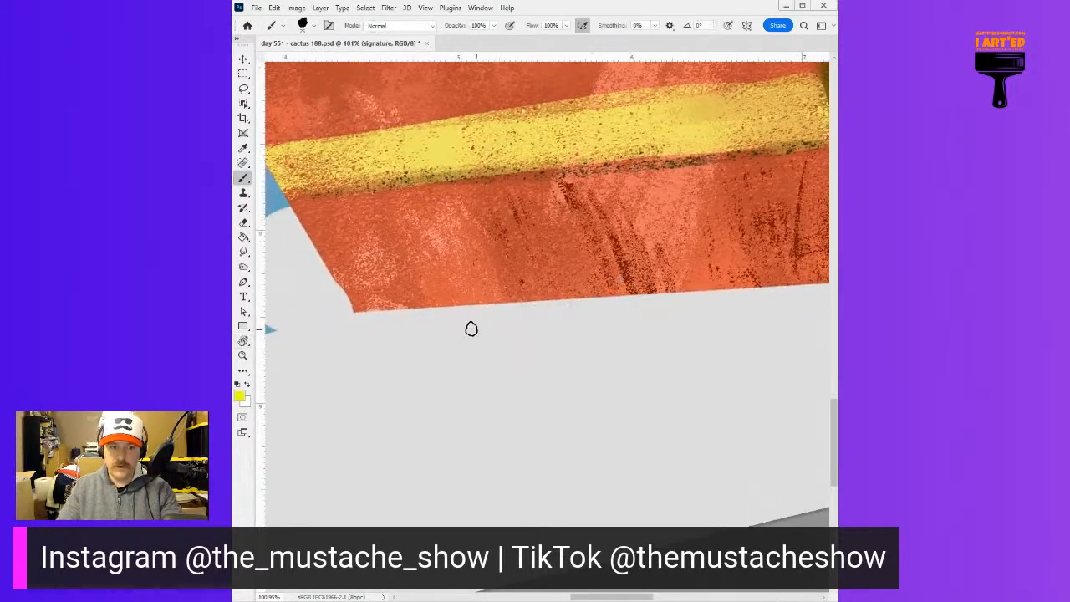
{"action": "key", "text": "p"}
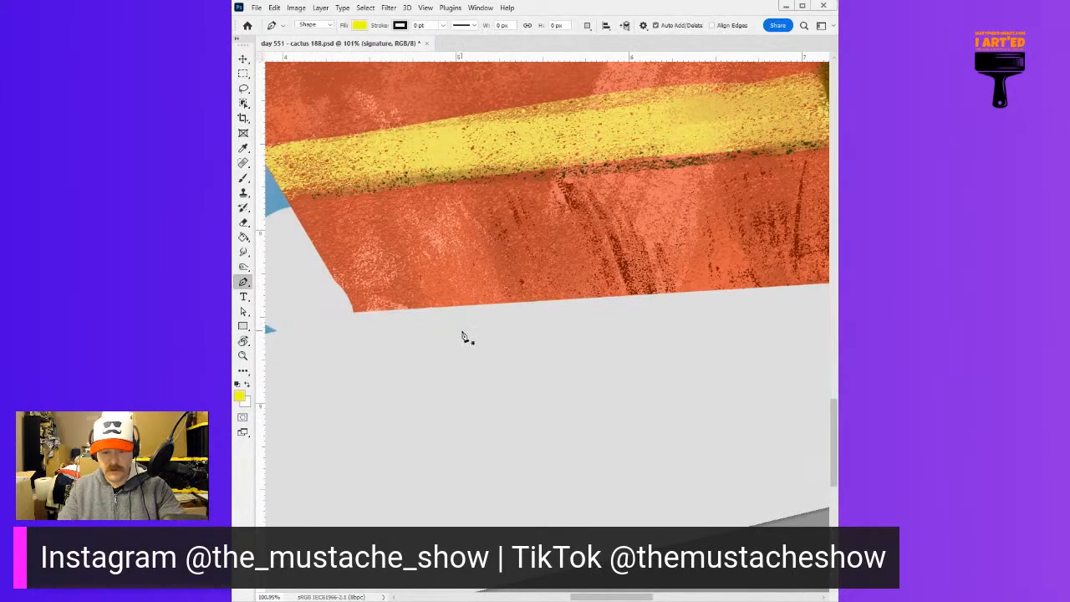
{"action": "key", "text": "b"}
{"action": "key", "text": "bracketleft"}
{"action": "key", "text": "bracketleft"}
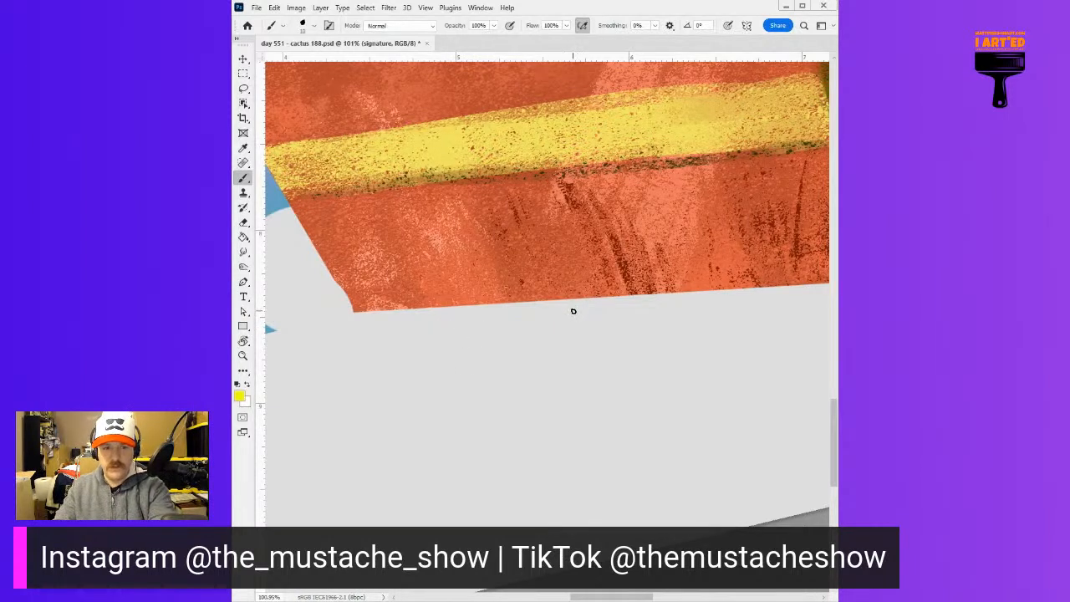
{"action": "key", "text": "ctrl+z"}
{"action": "key", "text": "bracketright"}
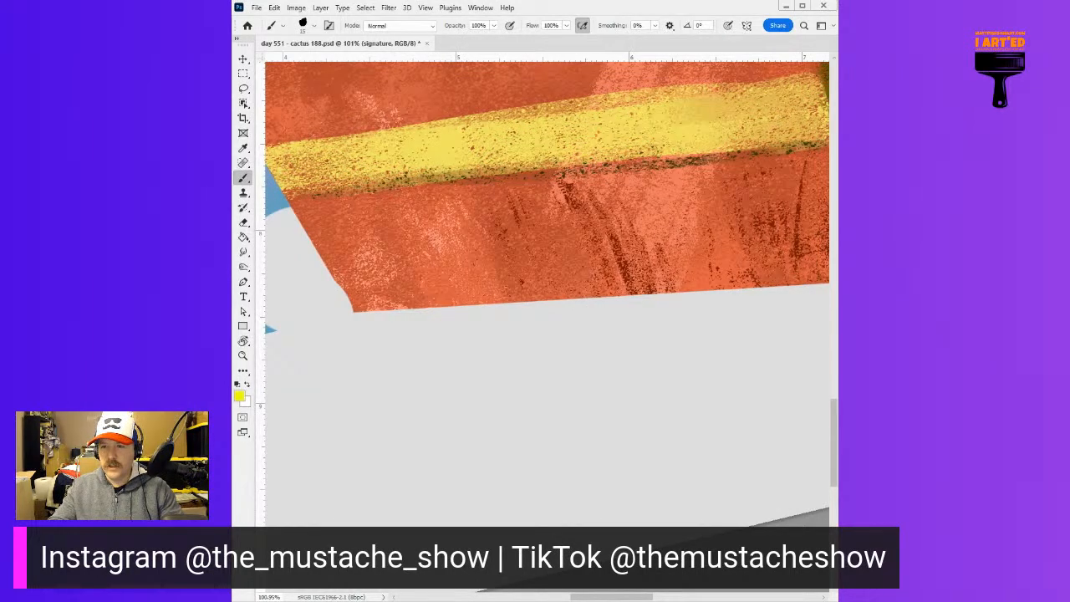
Try starting the signature beneath the pot's lower edge in yellow, and again in cyan
{"action": "left_click_drag", "start_coordinate": [446, 317], "coordinate": [448, 339]}
{"action": "key", "text": "ctrl+z"}
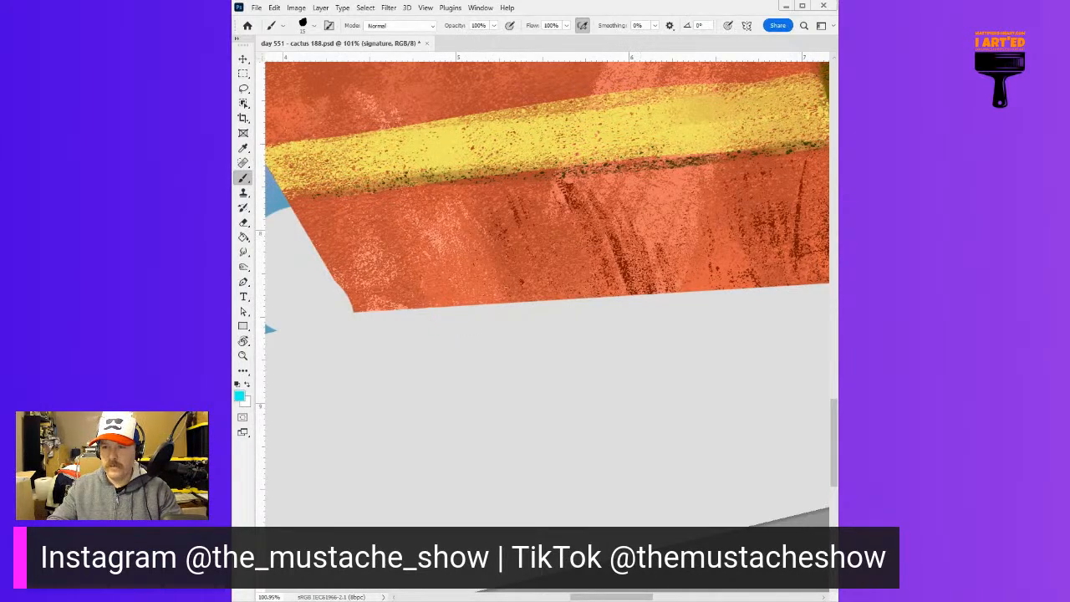
{"action": "mouse_move", "coordinate": [455, 322]}
{"action": "left_mouse_down"}
{"action": "mouse_move", "coordinate": [453, 341]}
{"action": "mouse_move", "coordinate": [460, 318]}
{"action": "mouse_move", "coordinate": [471, 340]}
{"action": "left_mouse_up"}
{"action": "key", "text": "ctrl+z"}
Handwrite the signature "TMP23-#0188-Day551" in magenta just beneath the pot's lower edge, redoing the misdrawn strokes, and restore the upright view
{"action": "mouse_move", "coordinate": [473, 318]}
{"action": "left_mouse_down"}
{"action": "mouse_move", "coordinate": [499, 341]}
{"action": "mouse_move", "coordinate": [502, 330]}
{"action": "mouse_move", "coordinate": [532, 339]}
{"action": "mouse_move", "coordinate": [544, 313]}
{"action": "mouse_move", "coordinate": [531, 338]}
{"action": "mouse_move", "coordinate": [567, 320]}
{"action": "mouse_move", "coordinate": [588, 338]}
{"action": "mouse_move", "coordinate": [596, 316]}
{"action": "left_mouse_up"}
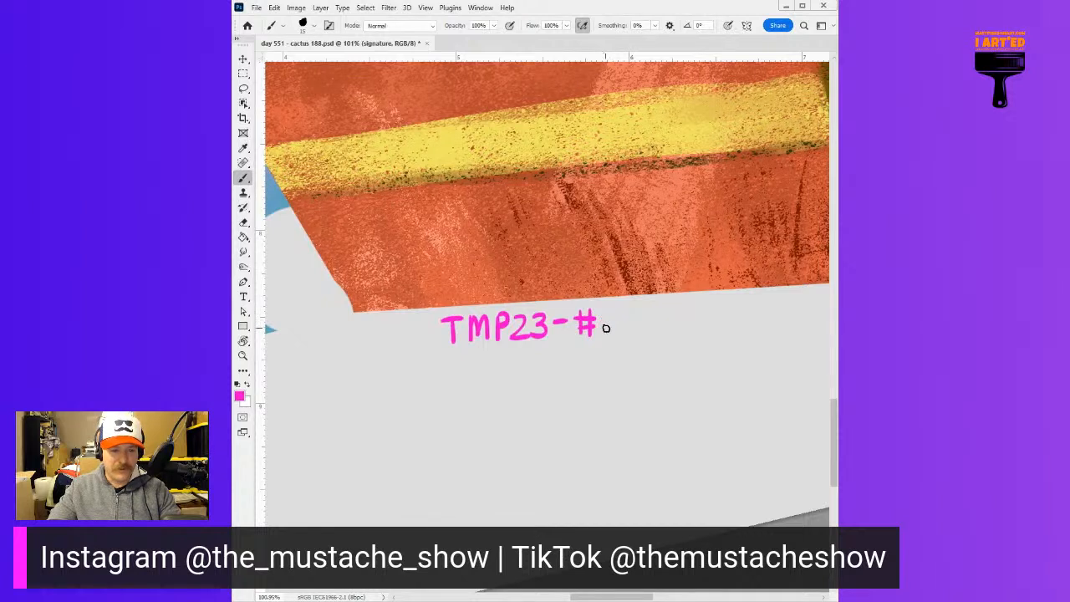
{"action": "mouse_move", "coordinate": [609, 310]}
{"action": "left_mouse_down"}
{"action": "mouse_move", "coordinate": [638, 327]}
{"action": "mouse_move", "coordinate": [628, 307]}
{"action": "mouse_move", "coordinate": [644, 327]}
{"action": "mouse_move", "coordinate": [635, 305]}
{"action": "mouse_move", "coordinate": [631, 330]}
{"action": "mouse_move", "coordinate": [656, 328]}
{"action": "mouse_move", "coordinate": [649, 306]}
{"action": "mouse_move", "coordinate": [681, 315]}
{"action": "mouse_move", "coordinate": [638, 314]}
{"action": "mouse_move", "coordinate": [668, 316]}
{"action": "mouse_move", "coordinate": [680, 331]}
{"action": "mouse_move", "coordinate": [675, 311]}
{"action": "mouse_move", "coordinate": [708, 304]}
{"action": "mouse_move", "coordinate": [697, 314]}
{"action": "mouse_move", "coordinate": [708, 316]}
{"action": "mouse_move", "coordinate": [711, 303]}
{"action": "mouse_move", "coordinate": [696, 332]}
{"action": "mouse_move", "coordinate": [728, 303]}
{"action": "left_mouse_up"}
{"action": "key", "text": "ctrl+z"}
{"action": "key", "text": "ctrl+z"}
{"action": "key", "text": "ctrl+z"}
{"action": "key", "text": "ctrl+z"}
{"action": "key", "text": "ctrl+z"}
{"action": "mouse_move", "coordinate": [716, 305]}
{"action": "left_mouse_down"}
{"action": "mouse_move", "coordinate": [711, 331]}
{"action": "mouse_move", "coordinate": [739, 326]}
{"action": "left_mouse_up"}
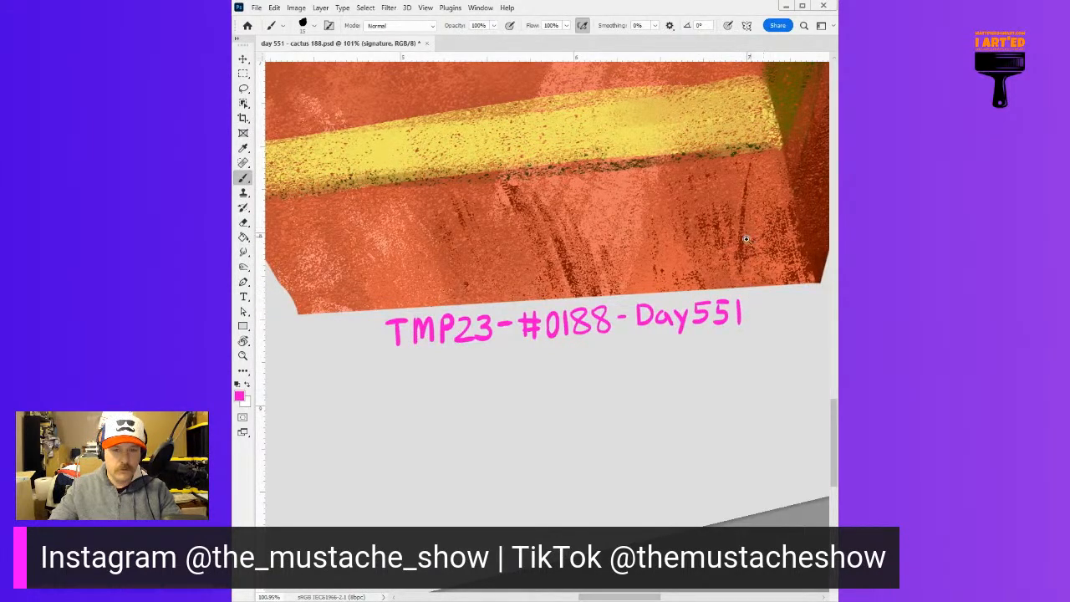
{"action": "scroll", "coordinate": [753, 242], "scroll_direction": "down", "scroll_amount": 1}
{"action": "scroll", "coordinate": [726, 253], "scroll_direction": "down", "scroll_amount": 4}
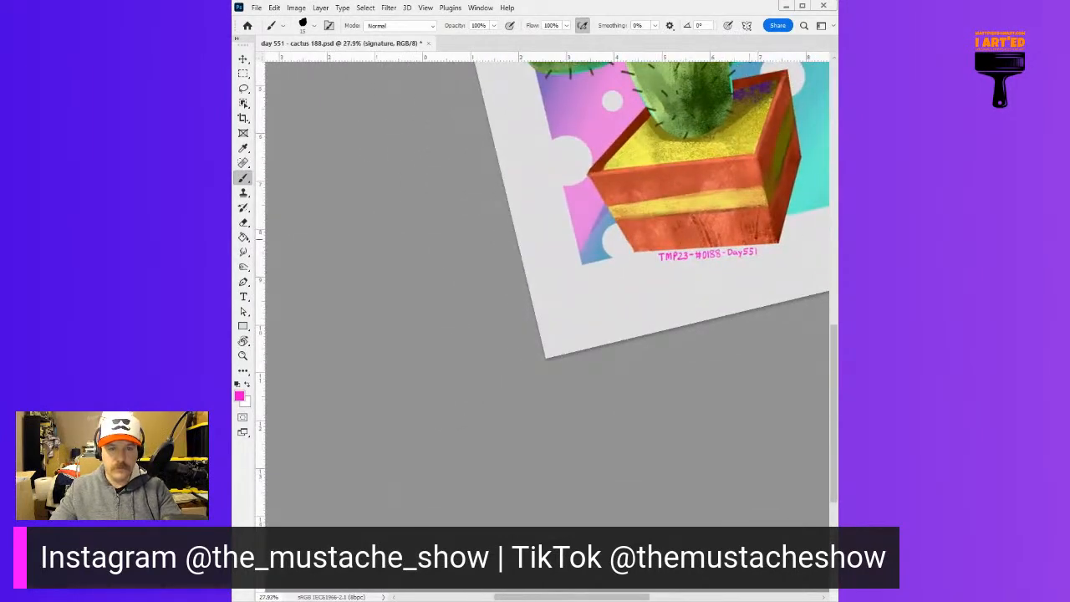
{"action": "key", "text": "Escape"}
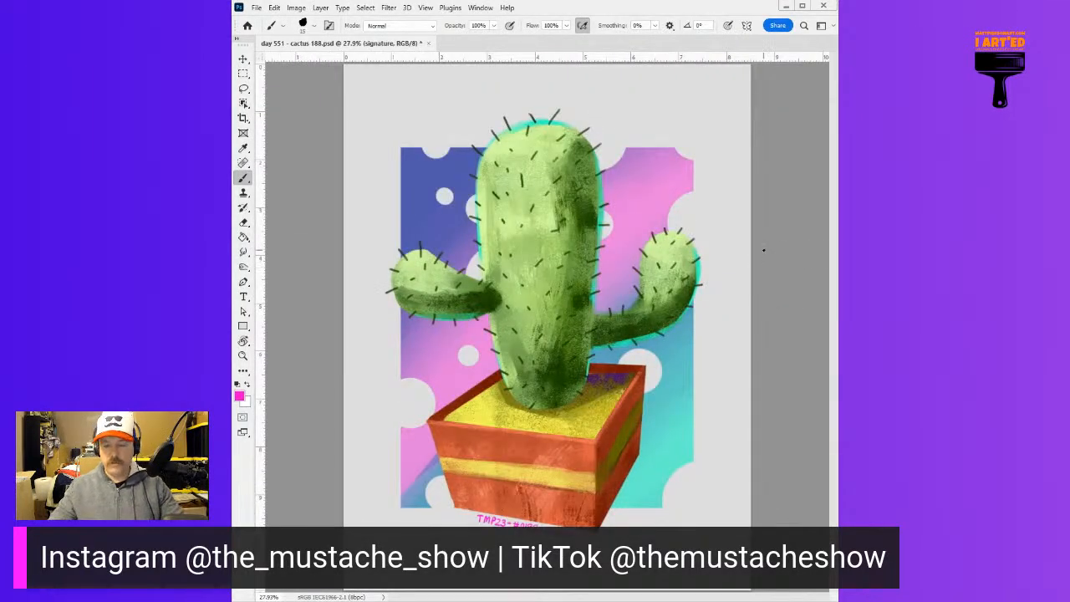